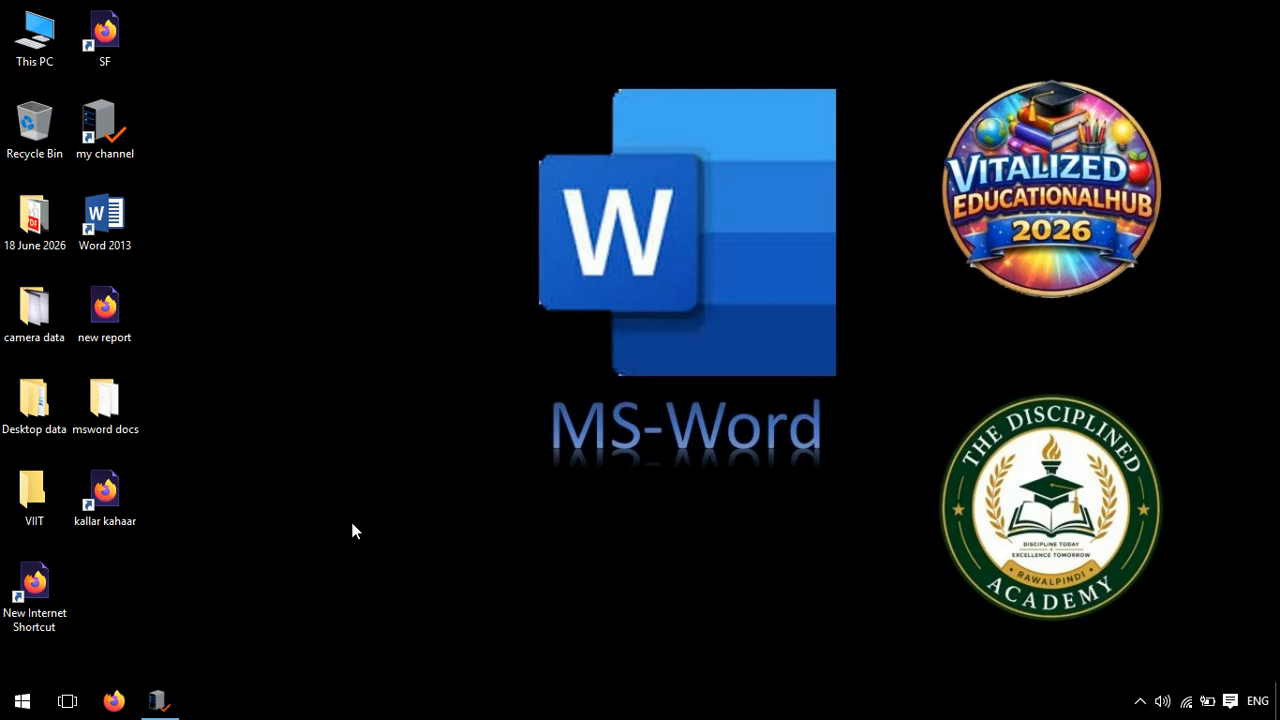
Launch Word 2013 and create a blank document
{"action": "double_click", "coordinate": [117, 233]}
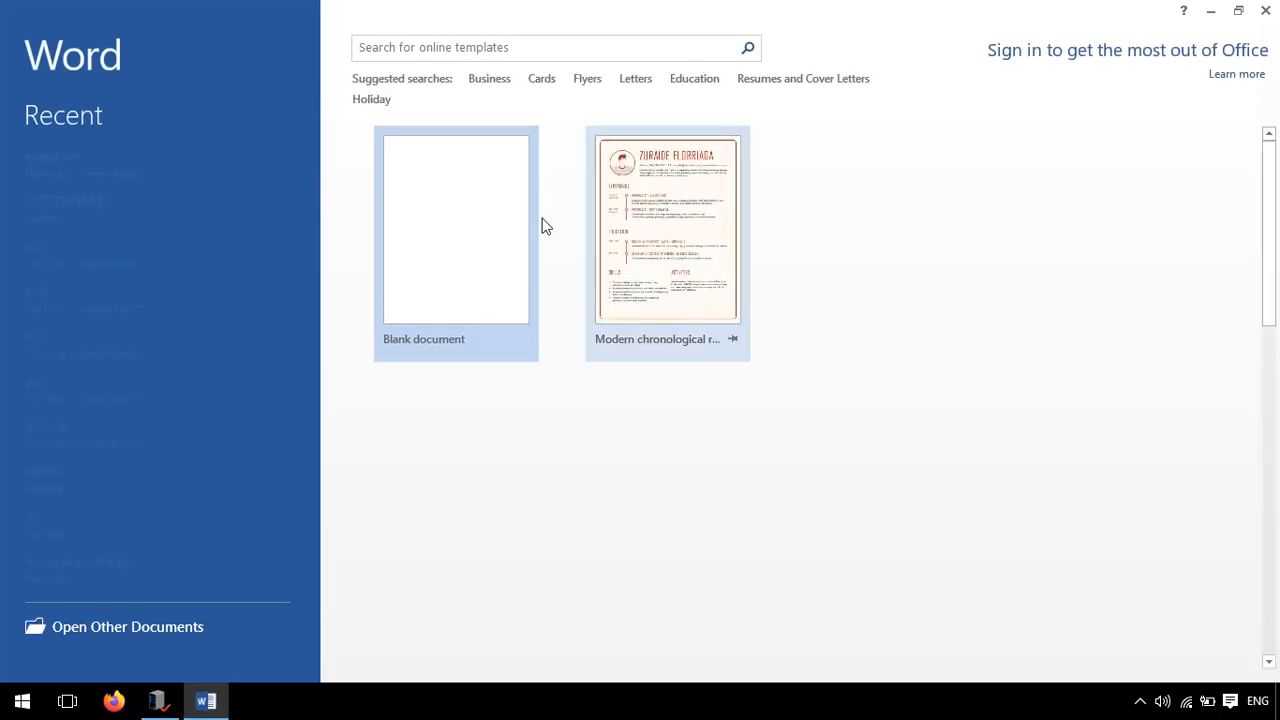
{"action": "left_click", "coordinate": [462, 219]}
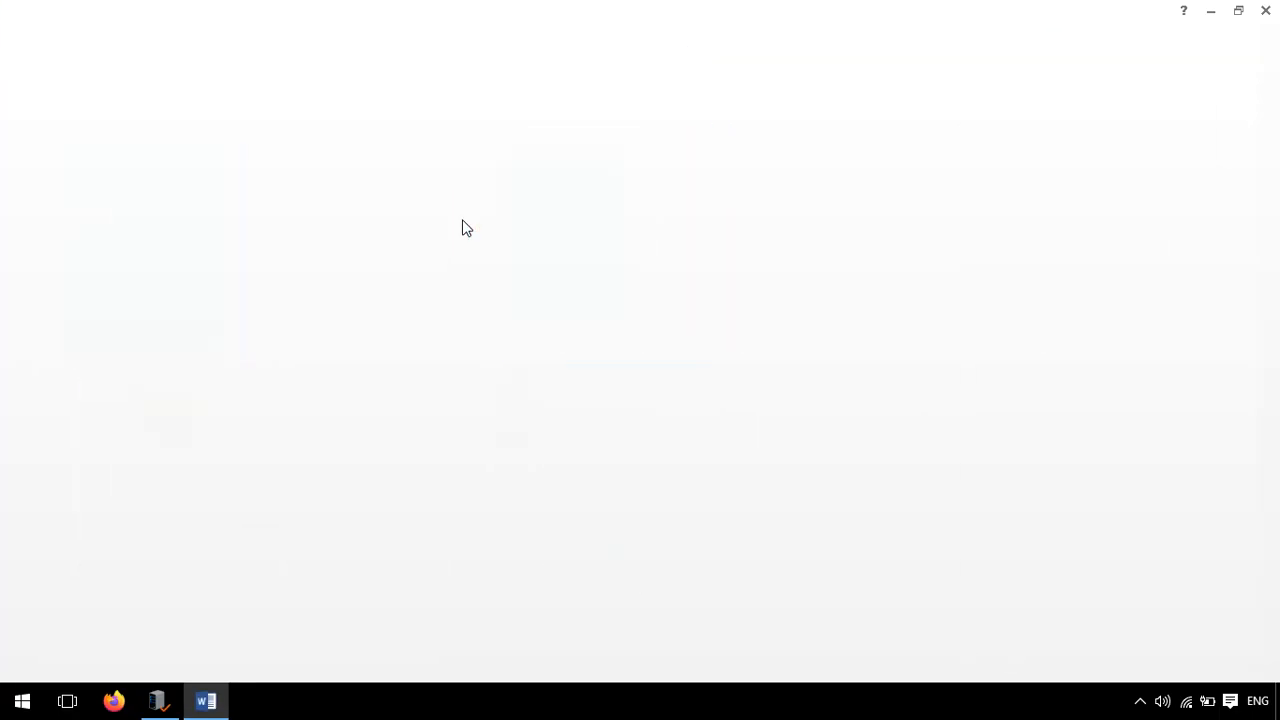
{"action": "left_click", "coordinate": [220, 35]}
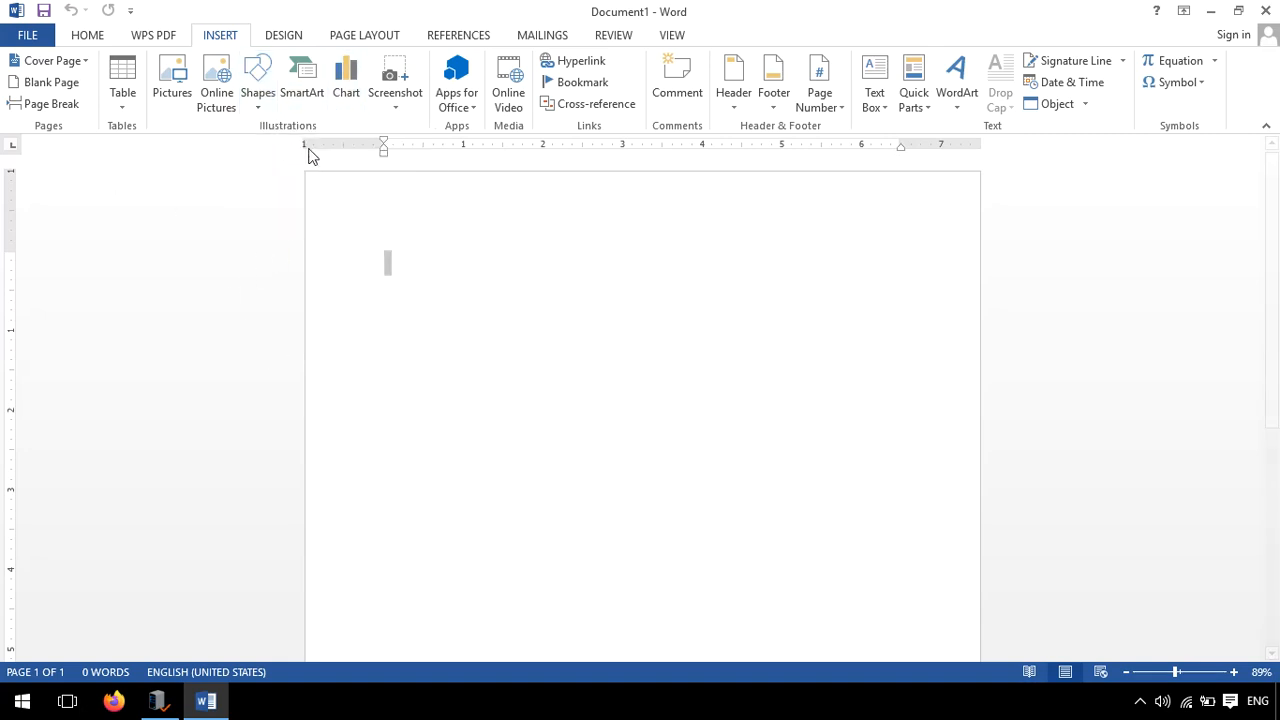
{"action": "left_click", "coordinate": [398, 263]}
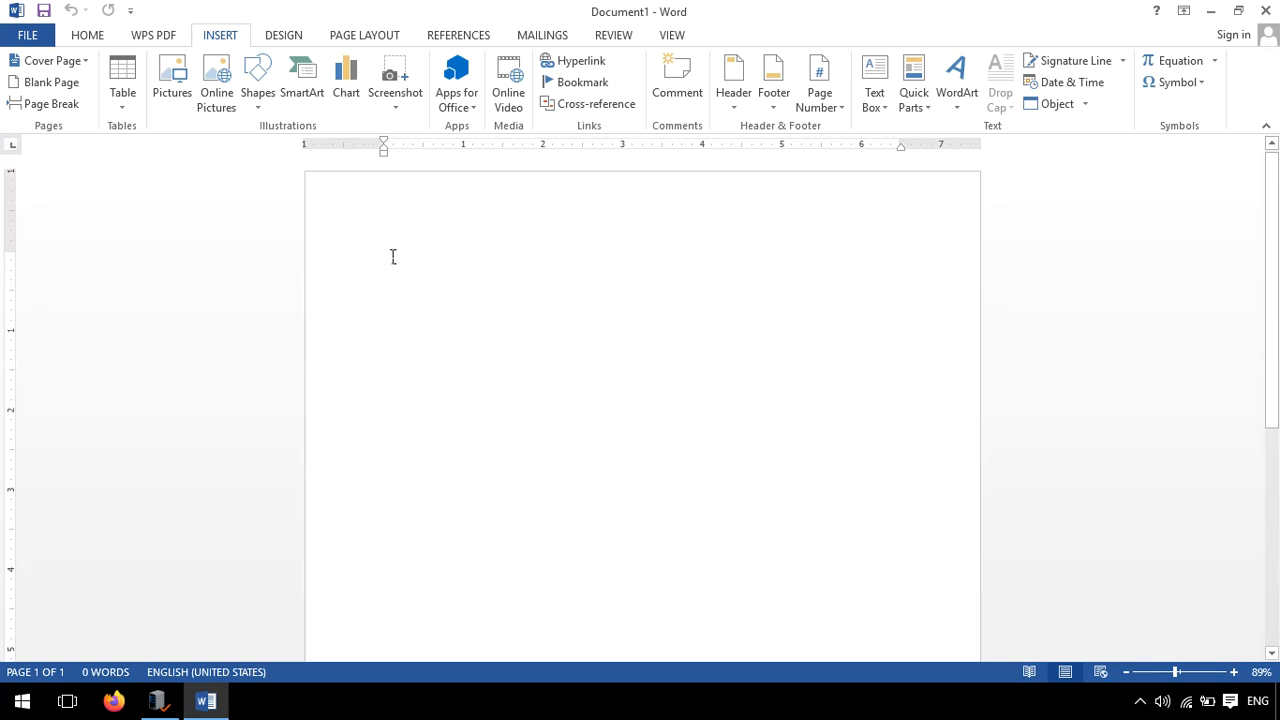
Look through the shape categories in the Shapes gallery, from Recently Used Shapes down to Callouts
{"action": "left_click", "coordinate": [260, 104]}
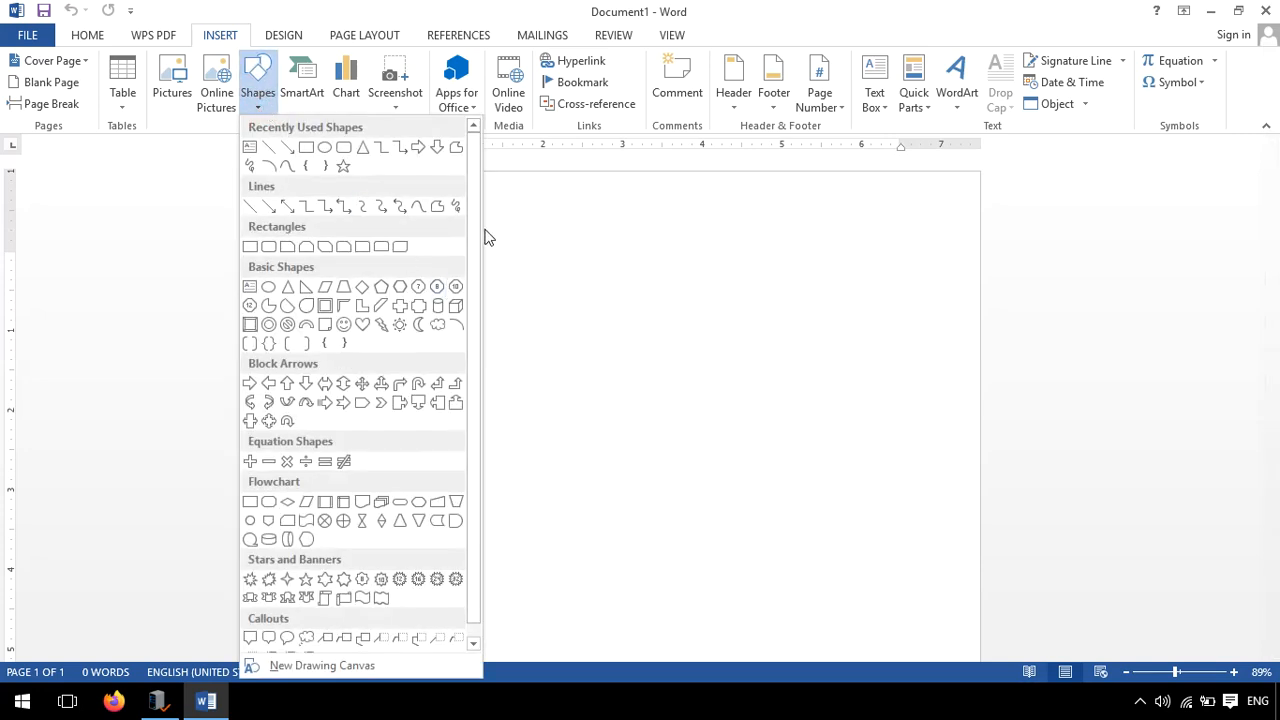
{"action": "left_click_drag", "start_coordinate": [476, 190], "coordinate": [477, 310]}
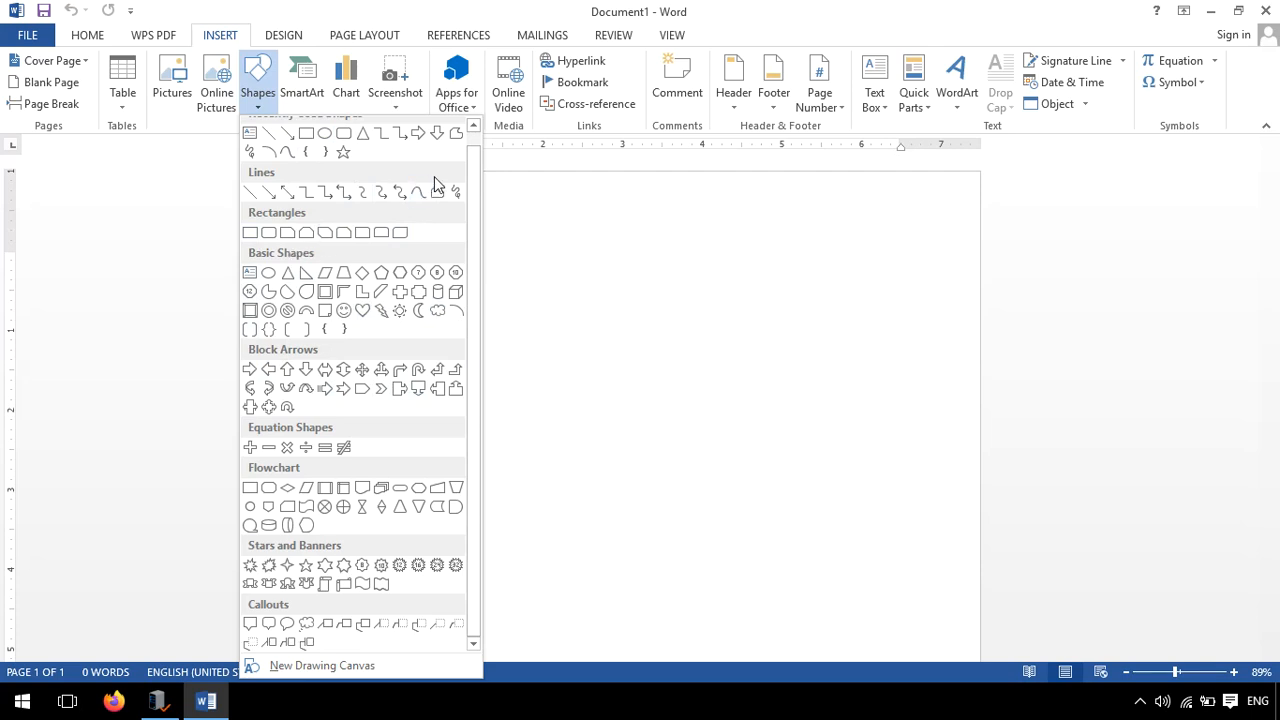
{"action": "left_click", "coordinate": [259, 110]}
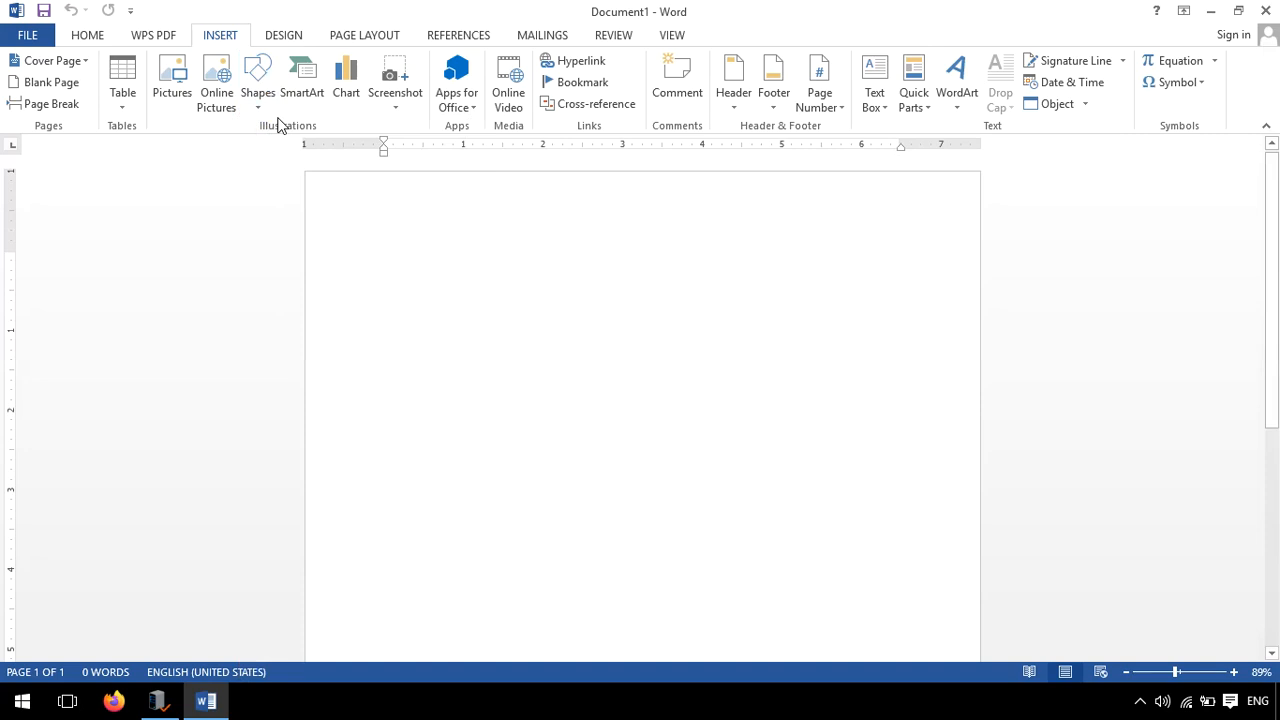
{"action": "left_click", "coordinate": [264, 108]}
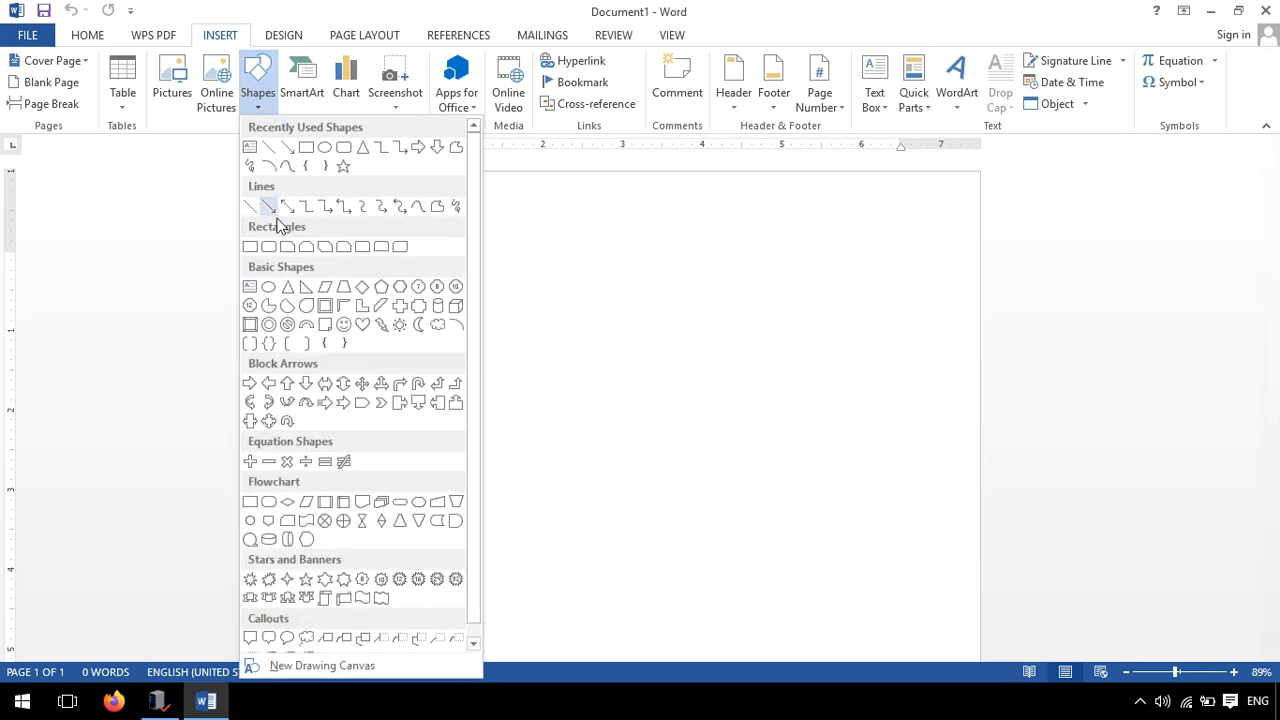
{"action": "left_click", "coordinate": [479, 322]}
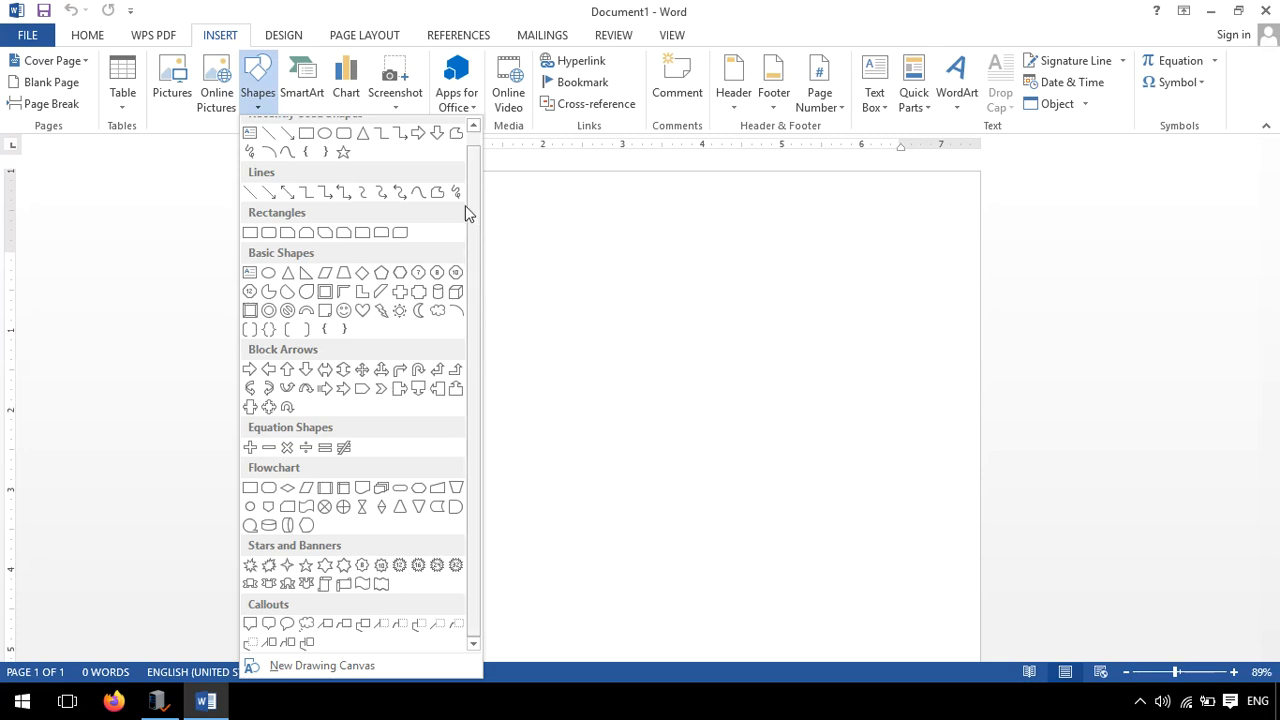
{"action": "left_click", "coordinate": [475, 144]}
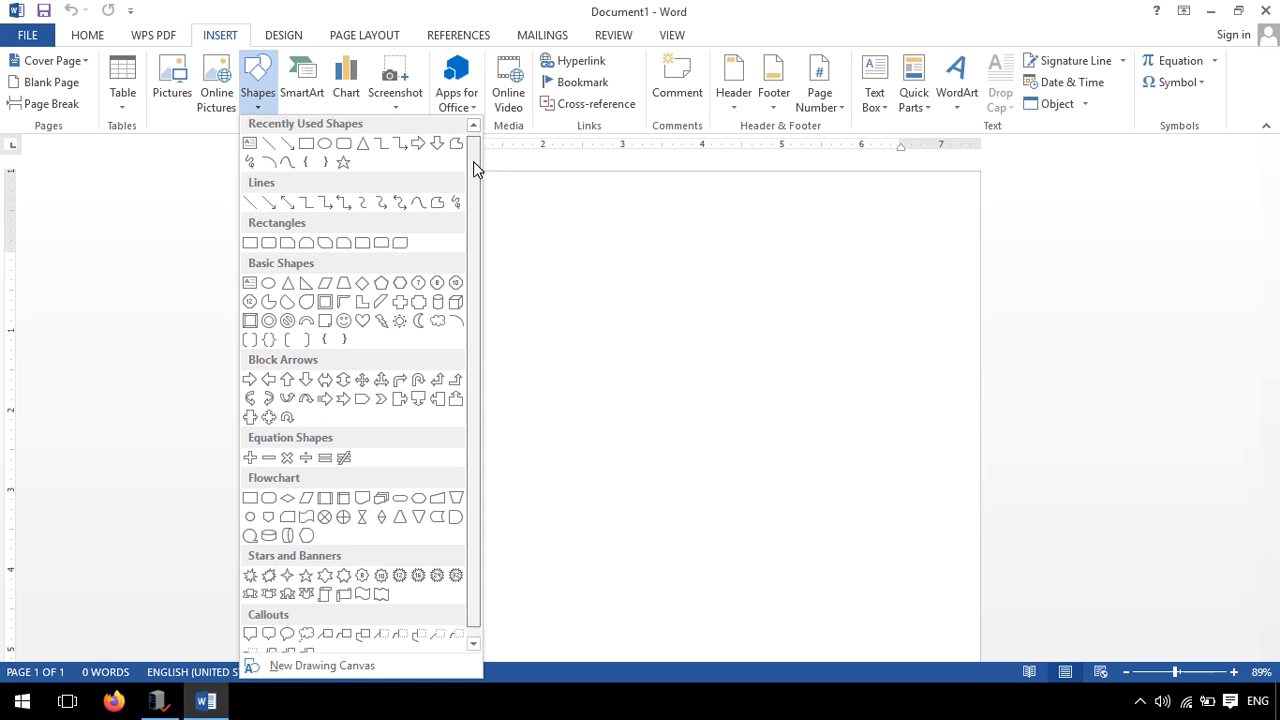
{"action": "scroll", "coordinate": [480, 187], "scroll_direction": "down", "scroll_amount": 1}
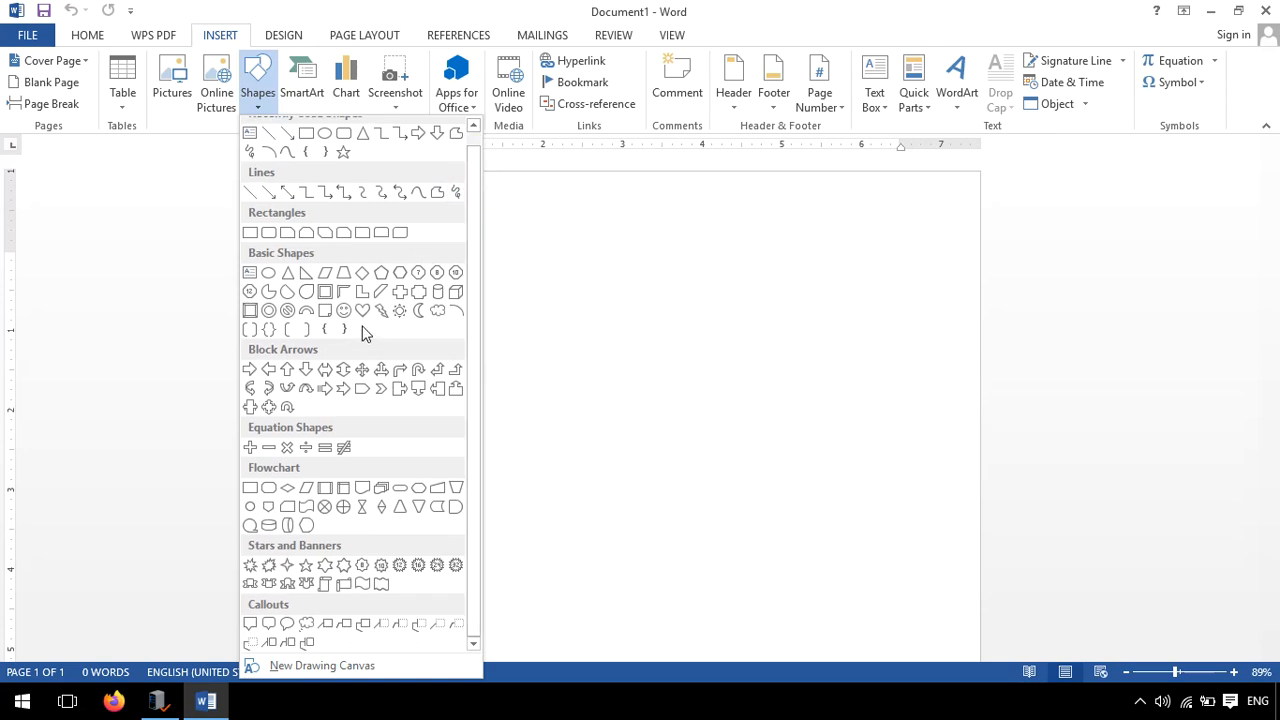
{"action": "scroll", "coordinate": [388, 340], "scroll_direction": "up", "scroll_amount": 1}
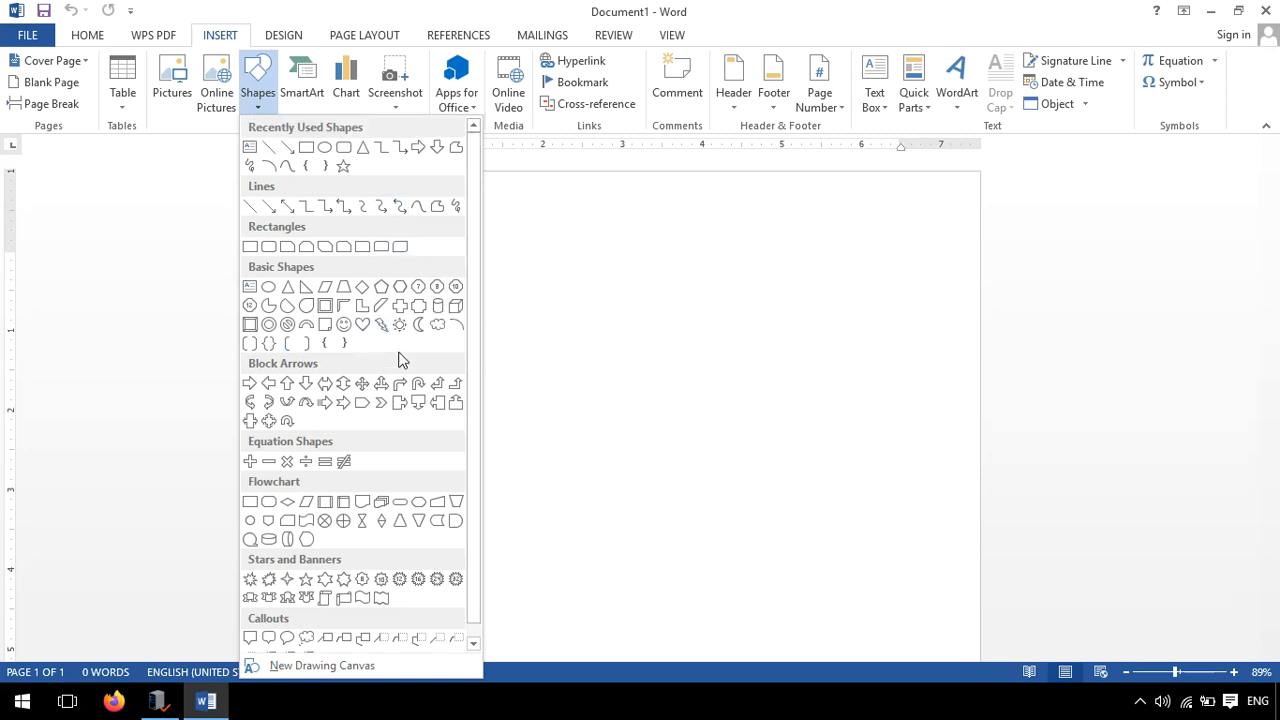
Draw a rectangle about 3.95" wide and 1.77" high in the upper part of the page and move it slightly down
{"action": "left_click", "coordinate": [306, 149]}
{"action": "left_click_drag", "start_coordinate": [494, 227], "coordinate": [808, 366]}
{"action": "left_click_drag", "start_coordinate": [634, 257], "coordinate": [650, 323]}
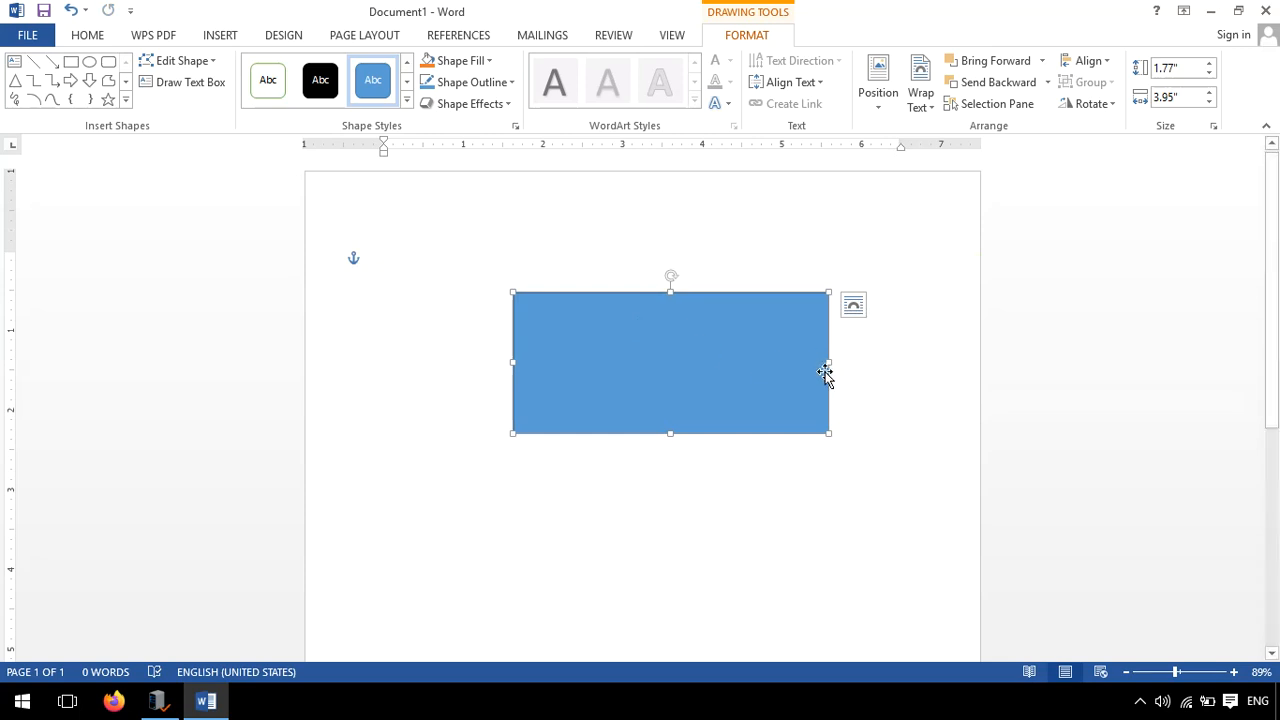
Narrow the rectangle to roughly a square and shift it toward the page's right side
{"action": "left_click_drag", "start_coordinate": [829, 362], "coordinate": [656, 362]}
{"action": "left_click", "coordinate": [703, 405]}
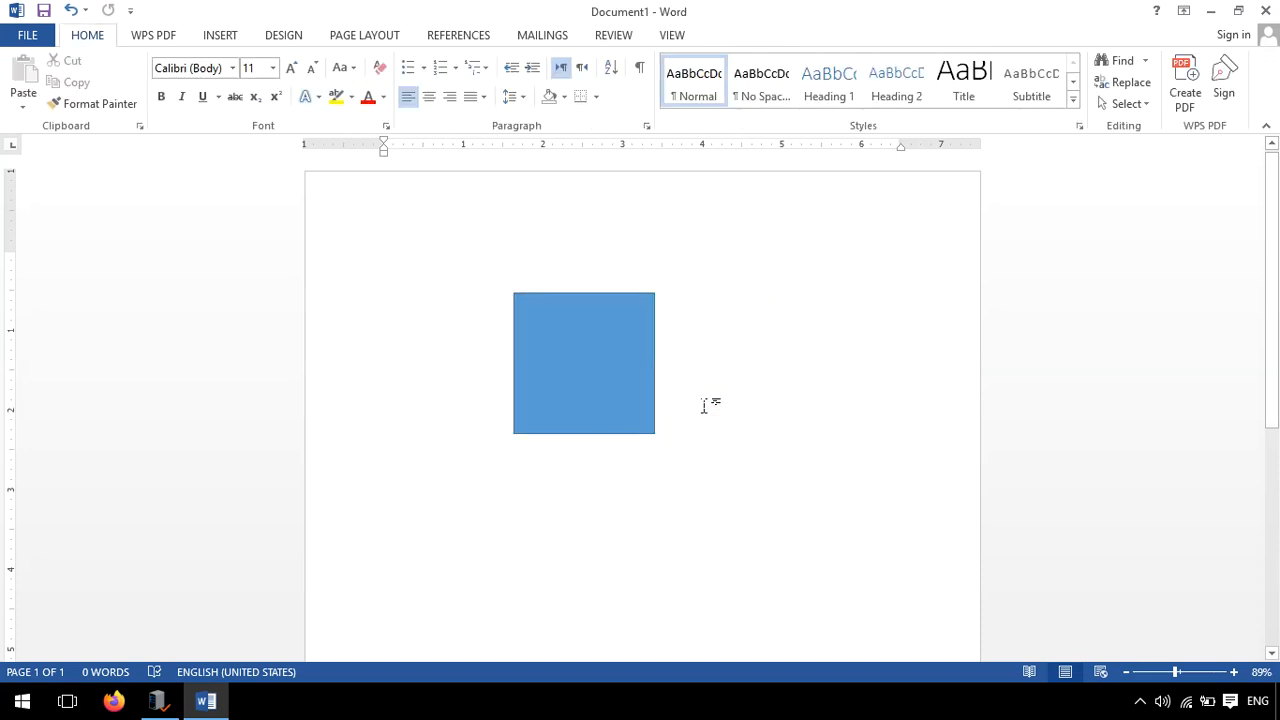
{"action": "left_click", "coordinate": [620, 399]}
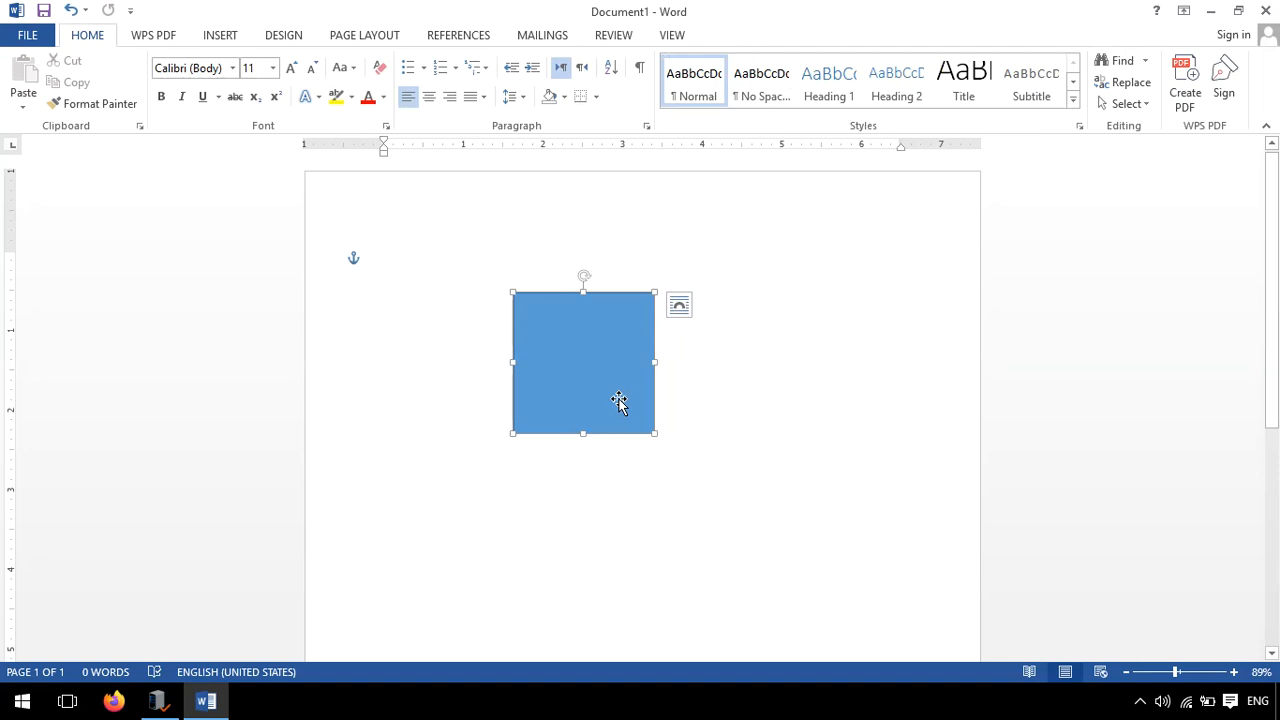
{"action": "mouse_move", "coordinate": [627, 399]}
{"action": "left_mouse_down"}
{"action": "mouse_move", "coordinate": [753, 375]}
{"action": "mouse_move", "coordinate": [786, 400]}
{"action": "left_mouse_up"}
{"action": "left_click", "coordinate": [785, 413]}
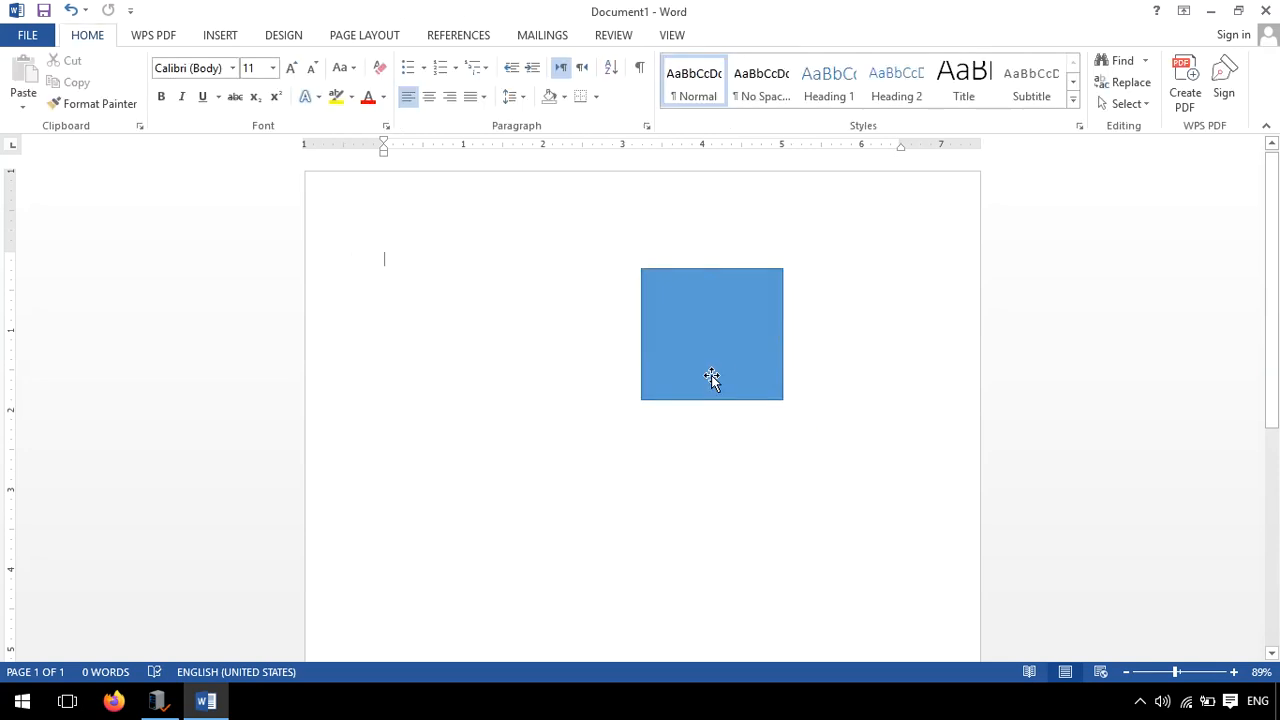
Draw a circle about 1.78" wide and 1.81" high and move it below and to the left of the square
{"action": "left_click", "coordinate": [214, 38]}
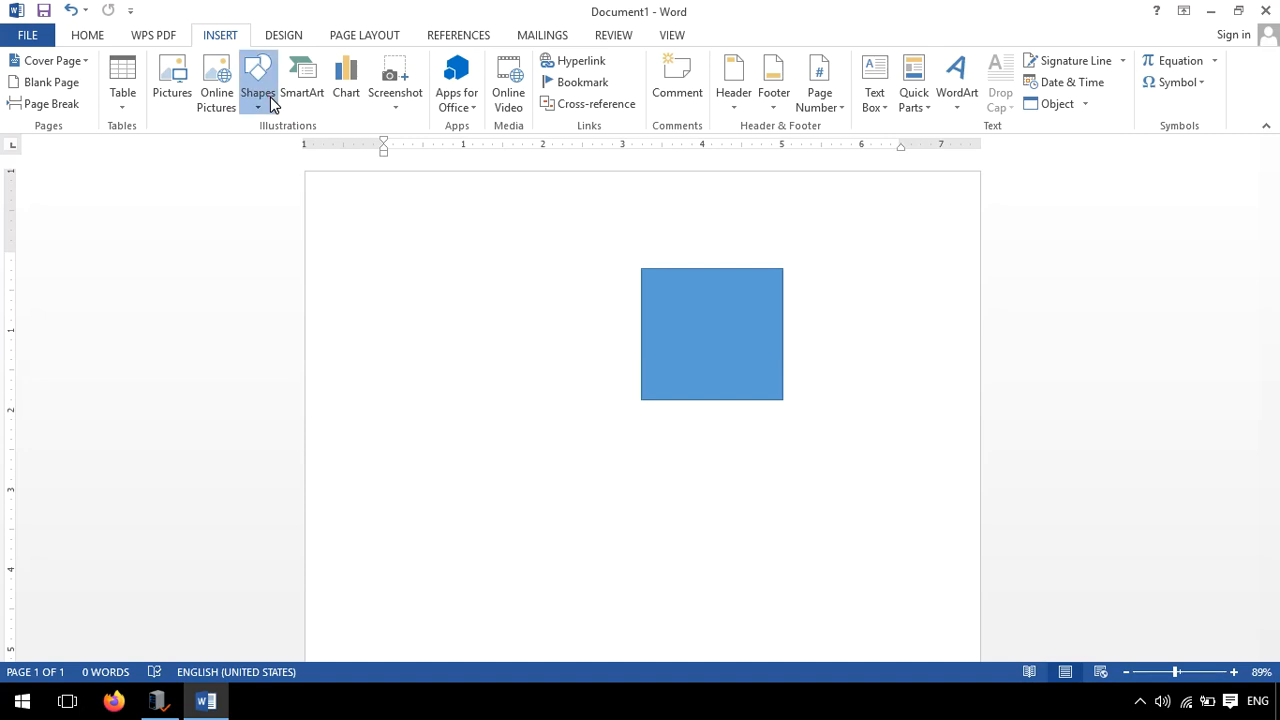
{"action": "left_click", "coordinate": [257, 80]}
{"action": "left_click", "coordinate": [330, 146]}
{"action": "left_click_drag", "start_coordinate": [640, 457], "coordinate": [571, 566]}
{"action": "left_click_drag", "start_coordinate": [634, 520], "coordinate": [531, 540]}
{"action": "left_click", "coordinate": [777, 539]}
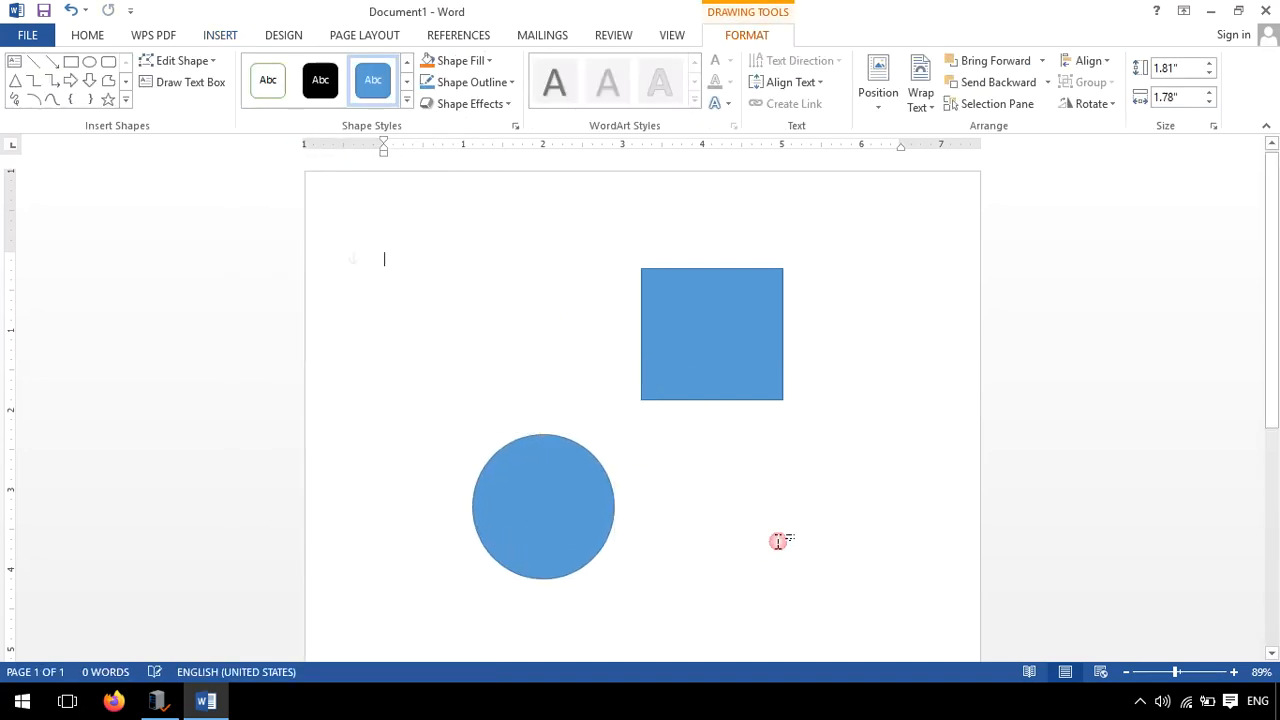
Delete the square and the circle from the page
{"action": "left_click", "coordinate": [700, 290]}
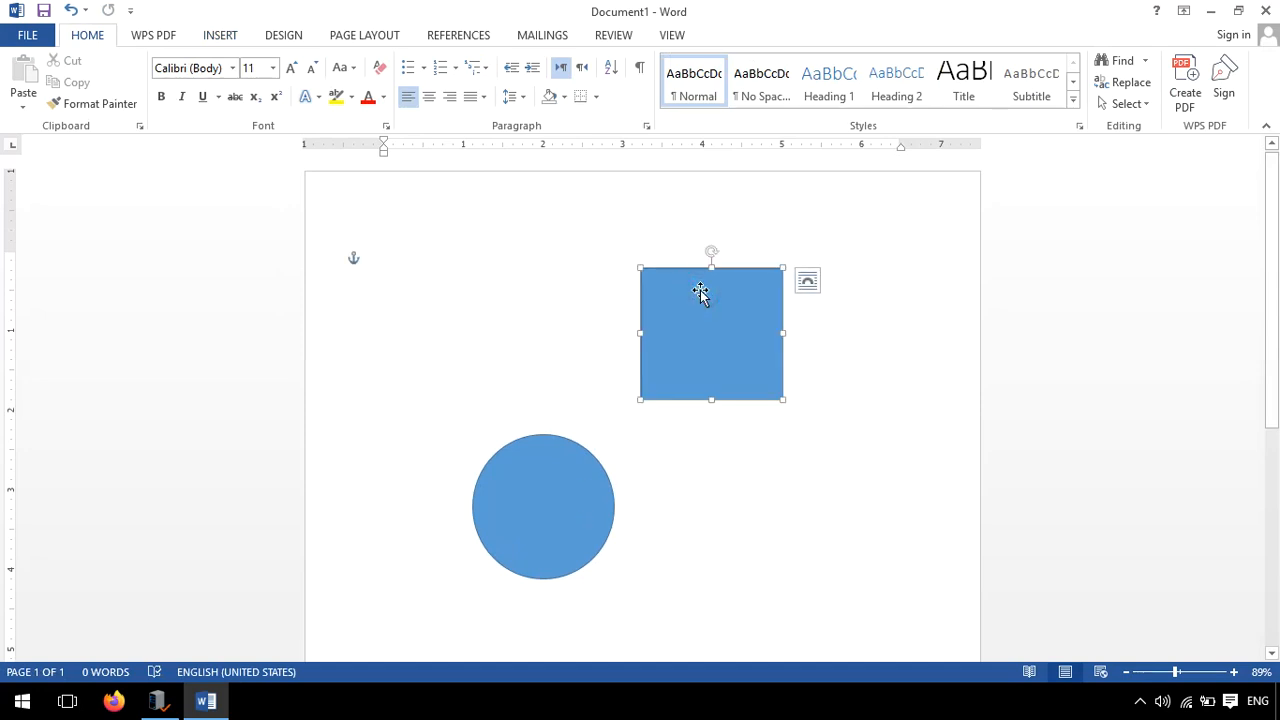
{"action": "key", "text": "Delete"}
{"action": "left_click", "coordinate": [572, 477]}
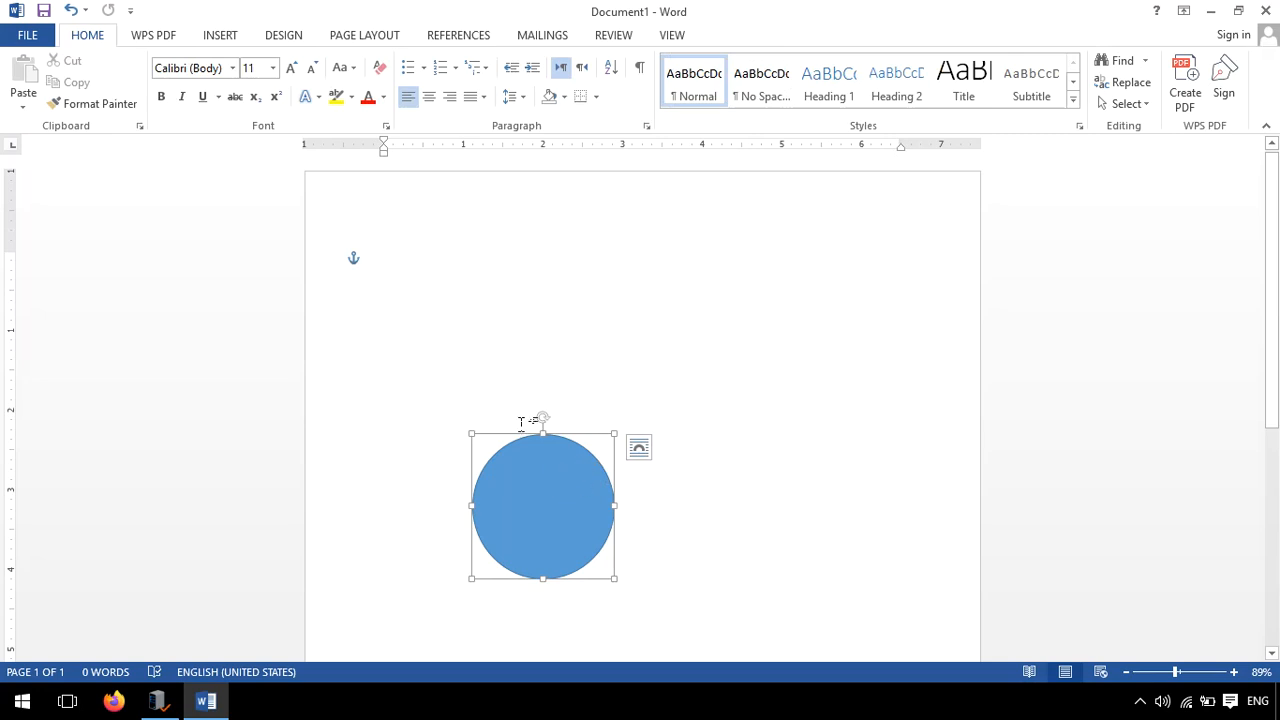
{"action": "key", "text": "Delete"}
Draw a rectangle about 2.26" wide and 1.14" high in the upper right part of the page
{"action": "left_click", "coordinate": [221, 35]}
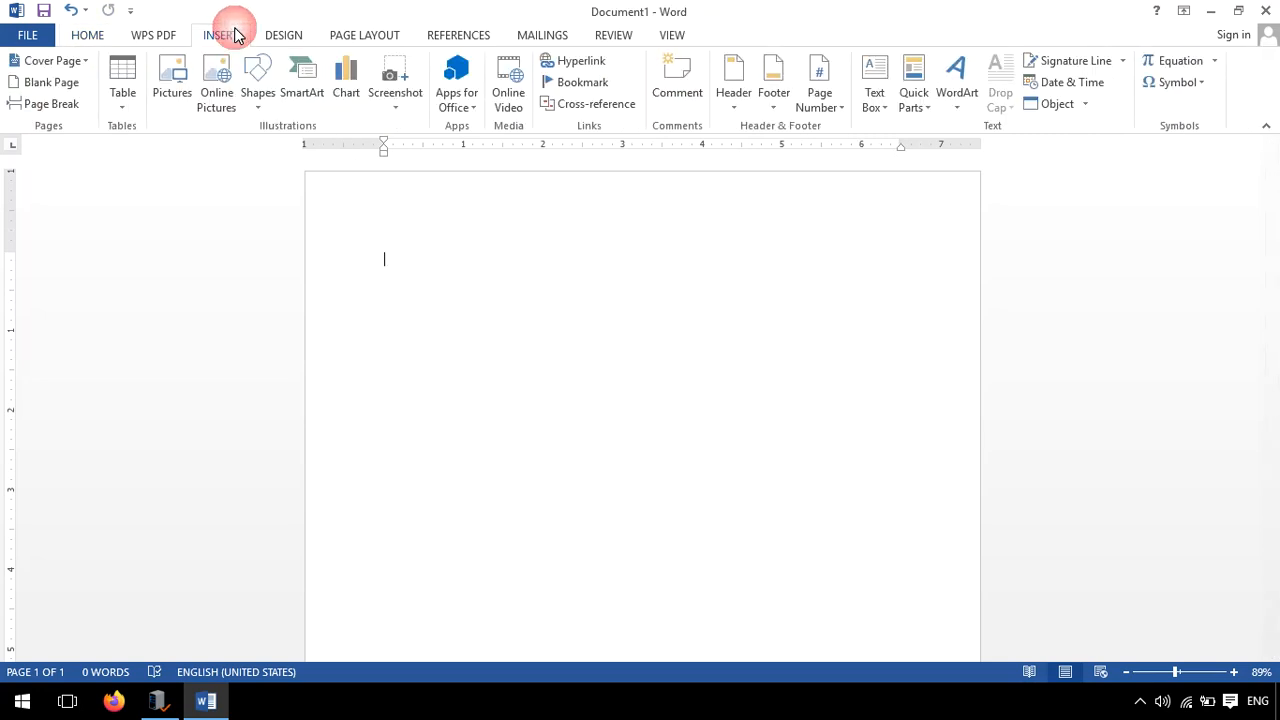
{"action": "left_click", "coordinate": [258, 92]}
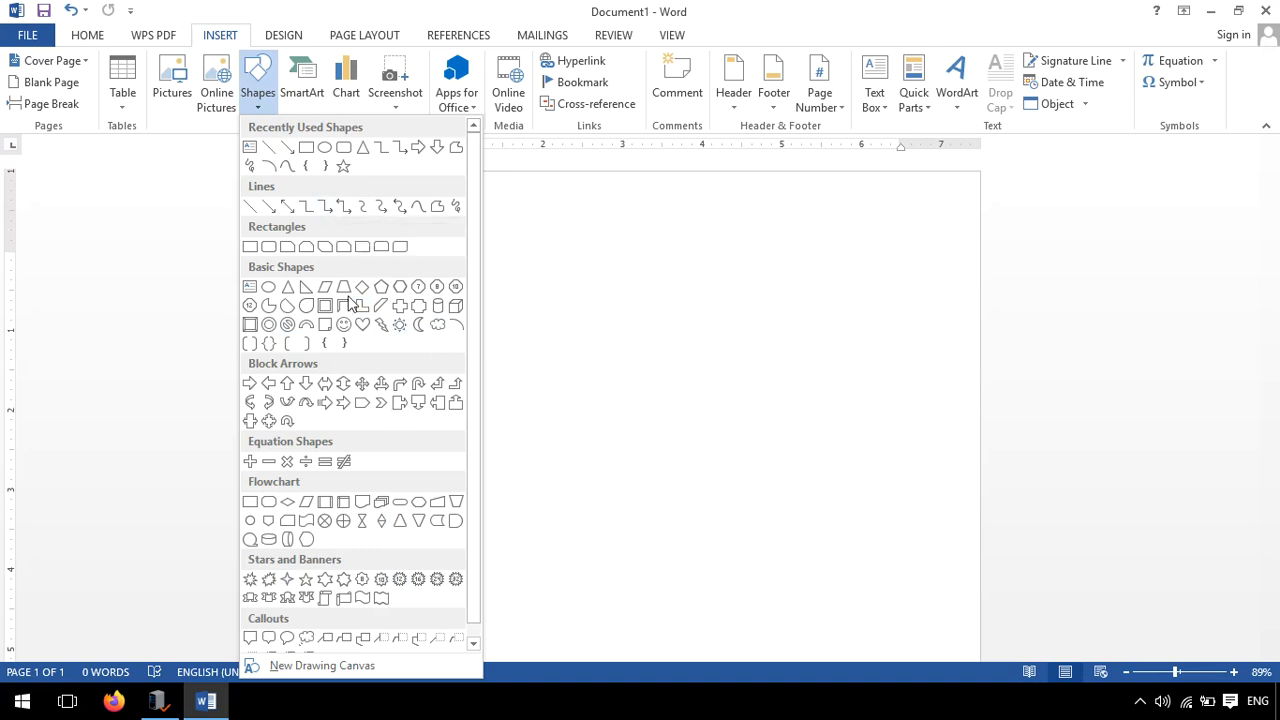
{"action": "left_click", "coordinate": [307, 152]}
{"action": "left_click_drag", "start_coordinate": [620, 241], "coordinate": [800, 332]}
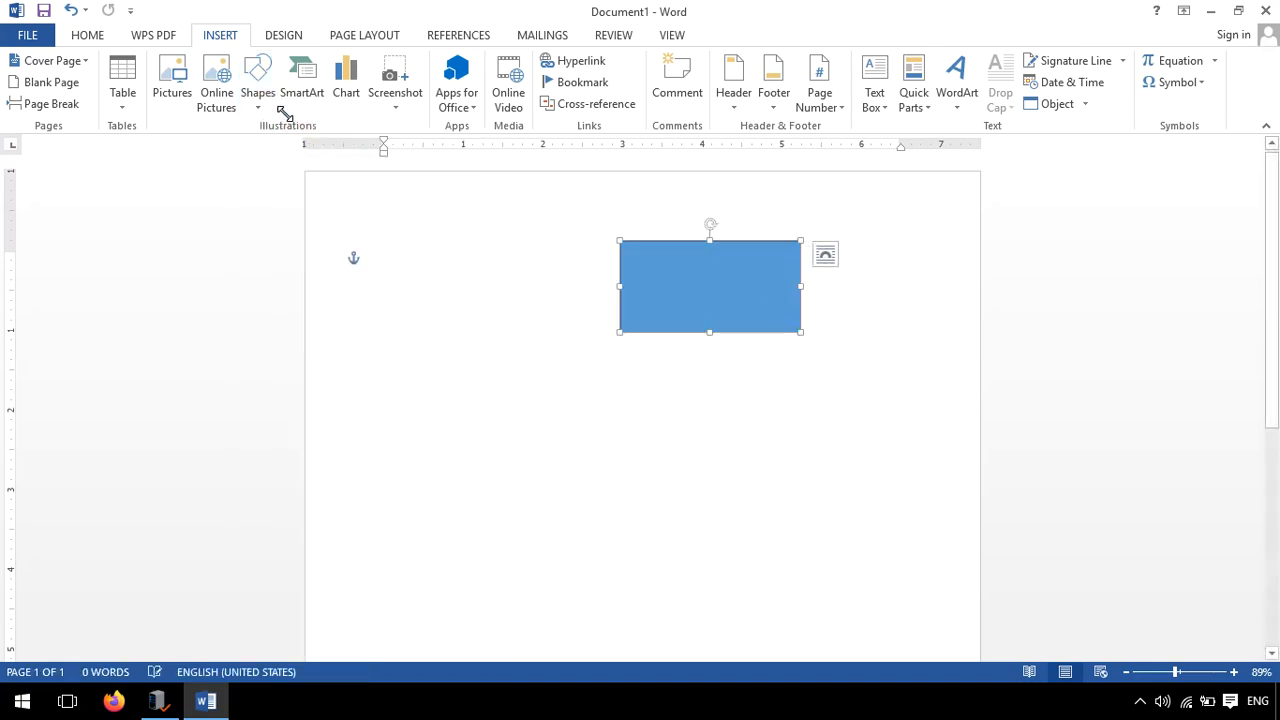
Draw an oval below the rectangle and move it toward the page's left side
{"action": "left_click", "coordinate": [229, 37]}
{"action": "left_click", "coordinate": [259, 115]}
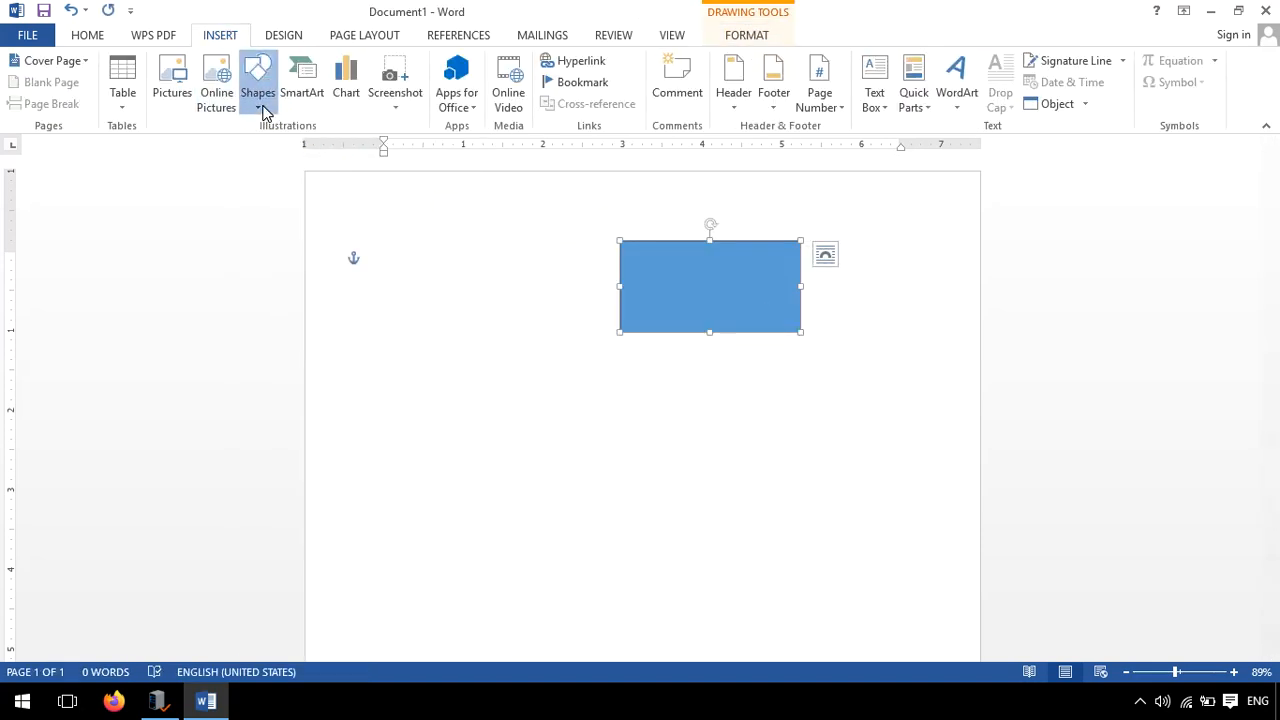
{"action": "left_click", "coordinate": [333, 152]}
{"action": "mouse_move", "coordinate": [608, 385]}
{"action": "left_mouse_down"}
{"action": "mouse_move", "coordinate": [714, 514]}
{"action": "mouse_move", "coordinate": [757, 518]}
{"action": "left_mouse_up"}
{"action": "left_click_drag", "start_coordinate": [729, 449], "coordinate": [532, 490]}
Move the rectangle to the middle of the page and bring the oval up close to its lower left
{"action": "left_click_drag", "start_coordinate": [661, 313], "coordinate": [640, 394]}
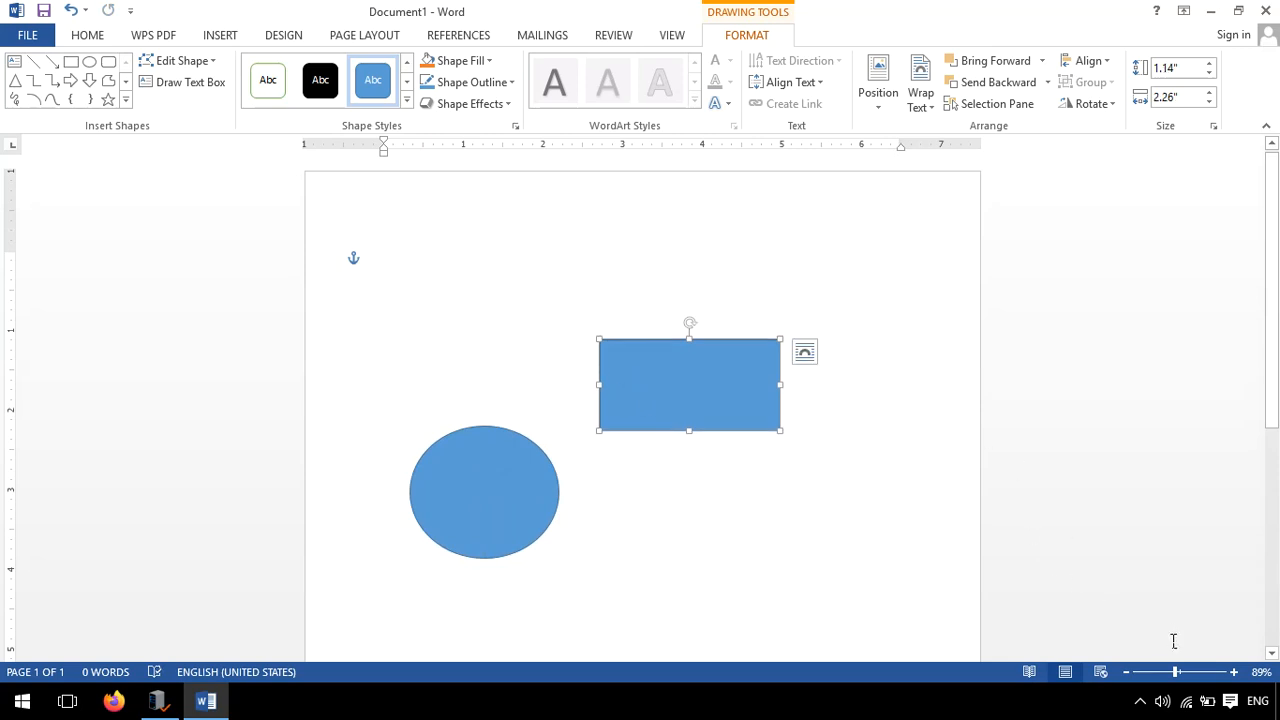
{"action": "left_click", "coordinate": [1240, 676]}
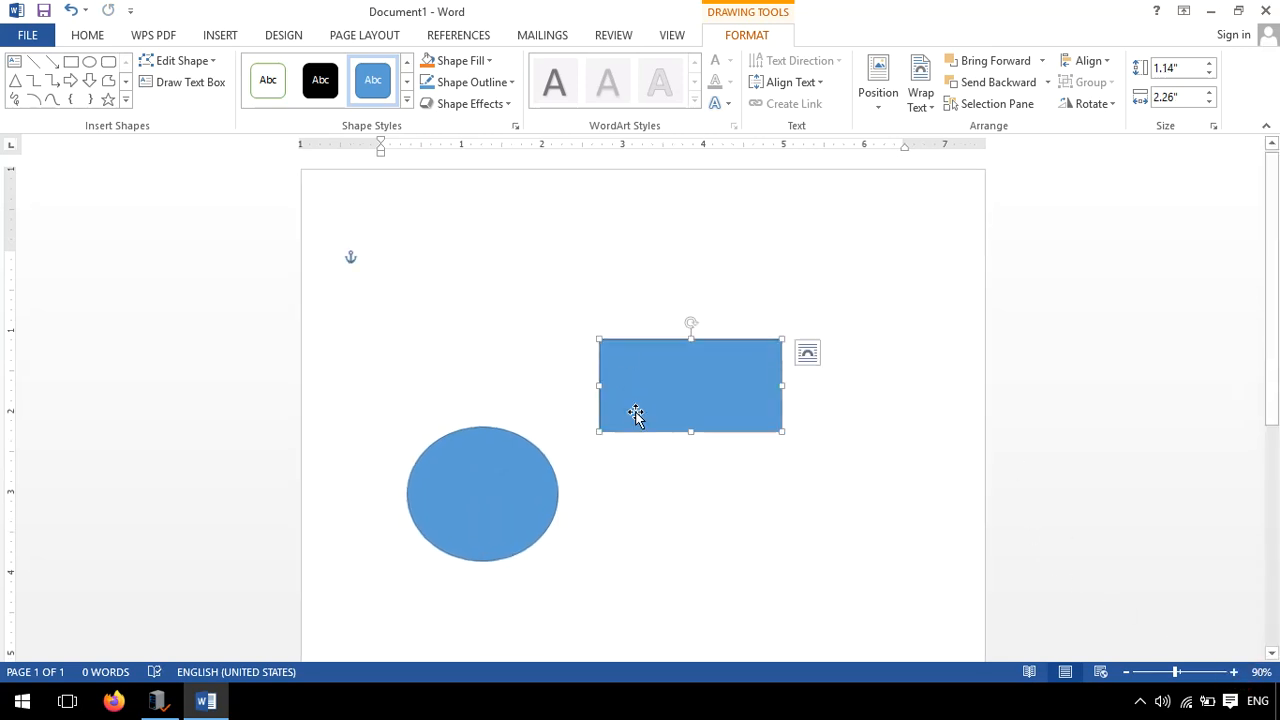
{"action": "left_click", "coordinate": [1236, 674]}
{"action": "left_click", "coordinate": [1236, 674]}
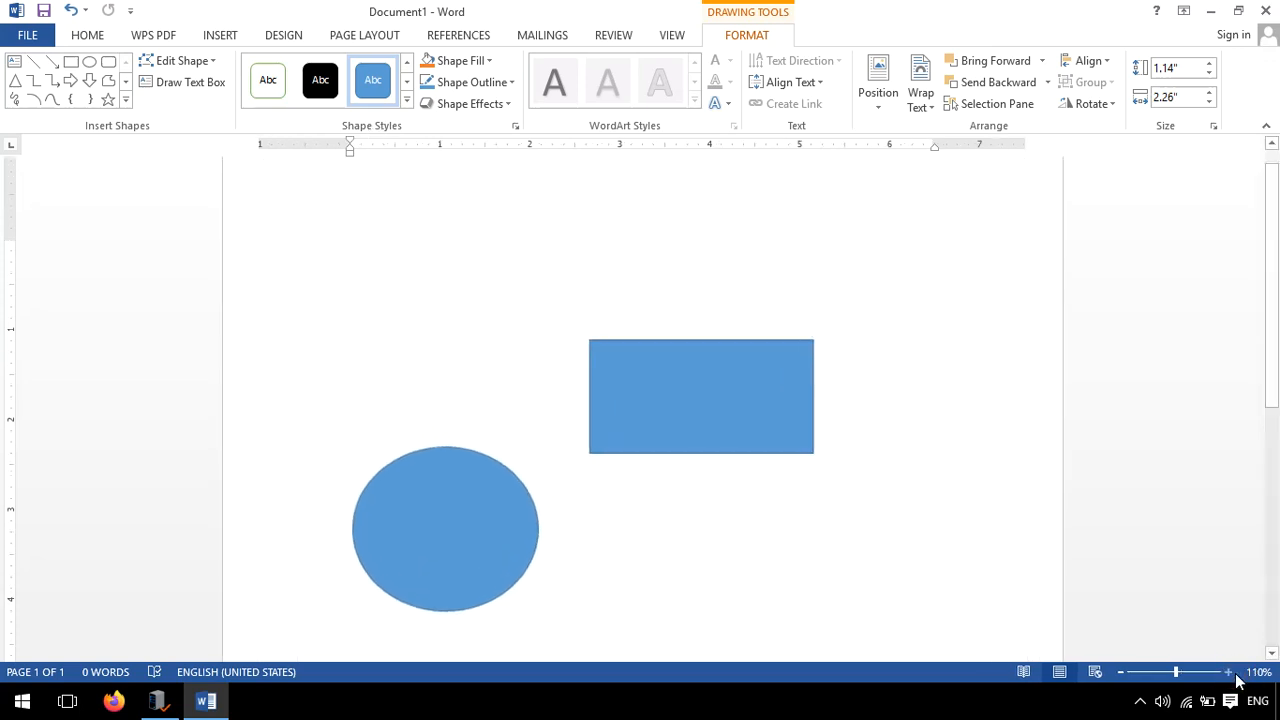
{"action": "left_click", "coordinate": [1236, 674]}
{"action": "left_click", "coordinate": [1236, 674]}
{"action": "left_click", "coordinate": [1236, 674]}
{"action": "left_click_drag", "start_coordinate": [772, 431], "coordinate": [727, 351]}
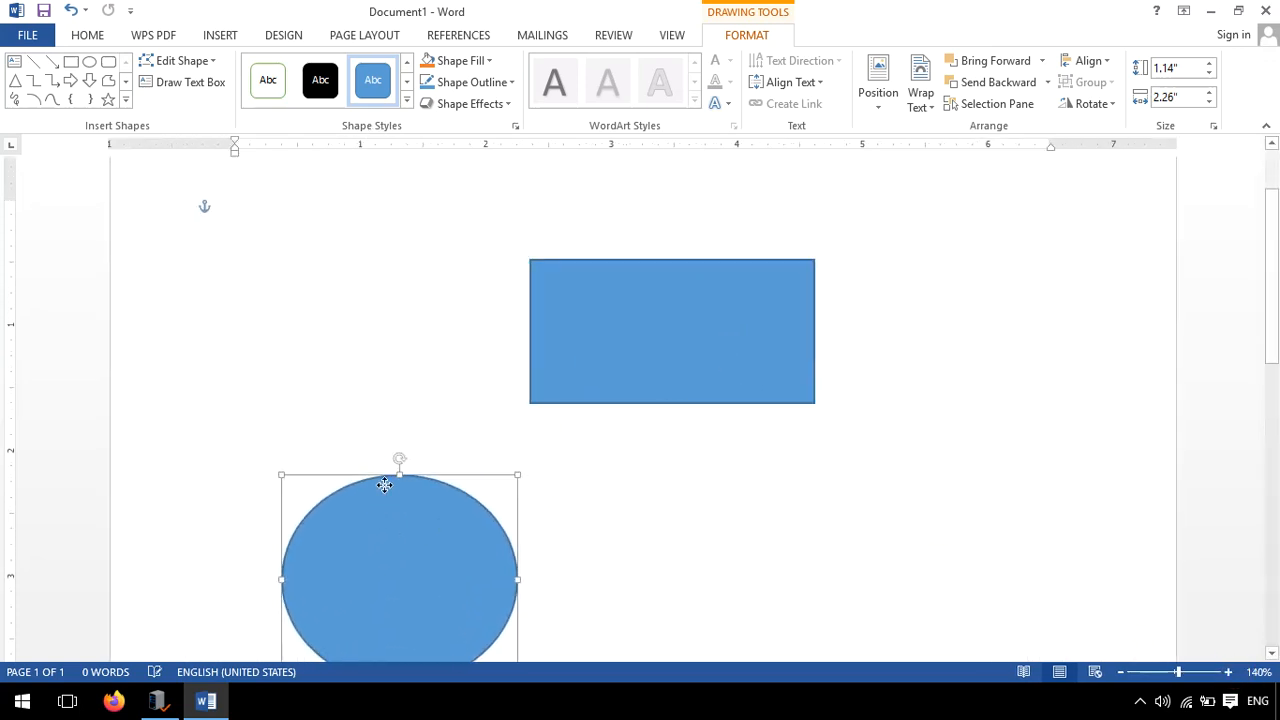
{"action": "left_click_drag", "start_coordinate": [420, 525], "coordinate": [420, 397]}
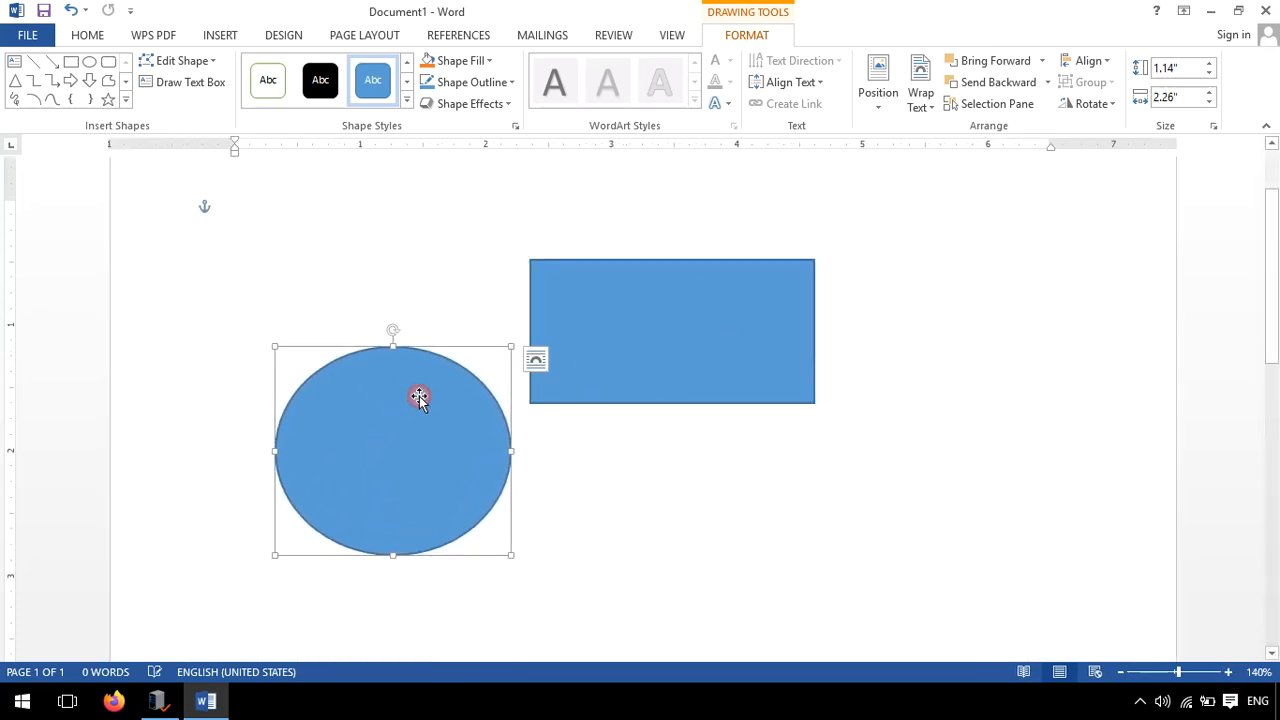
Draw a diagonal line arrow about 2.19" wide and 2.07" high from above the rectangle to its lower right
{"action": "left_click", "coordinate": [224, 42]}
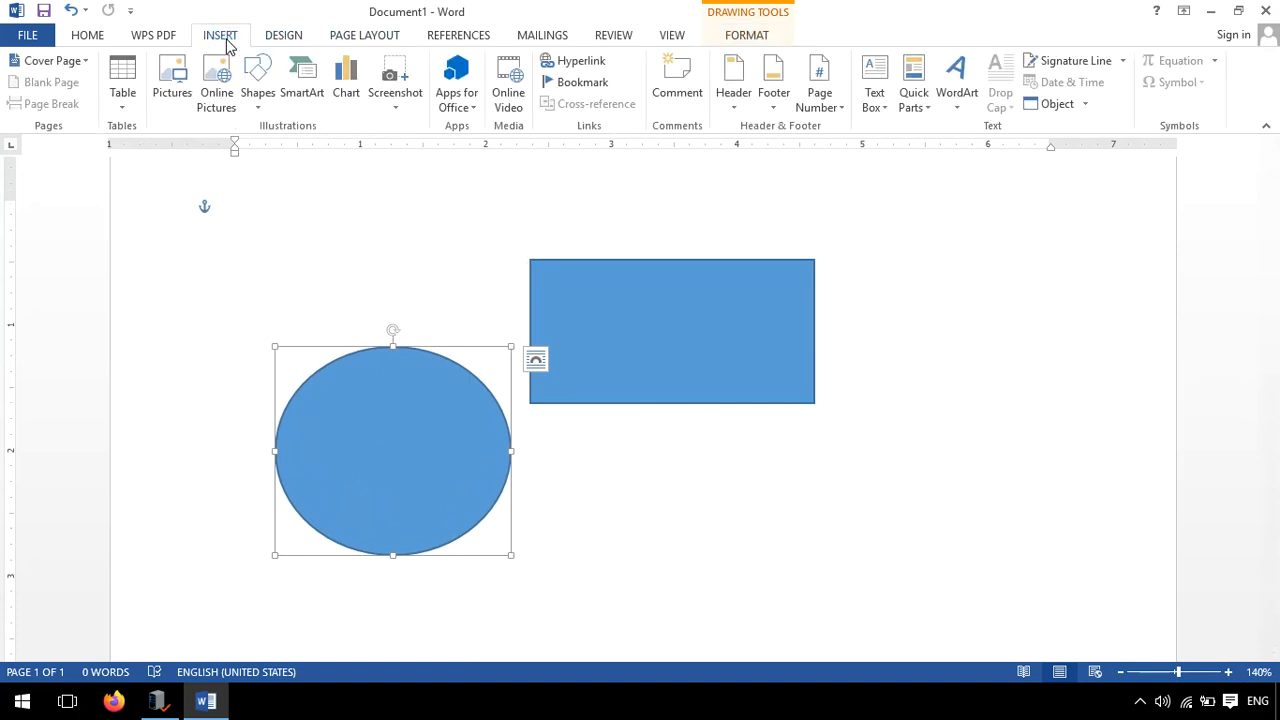
{"action": "left_click", "coordinate": [258, 88]}
{"action": "scroll", "coordinate": [406, 232], "scroll_direction": "down", "scroll_amount": 2}
{"action": "scroll", "coordinate": [400, 241], "scroll_direction": "up", "scroll_amount": 2}
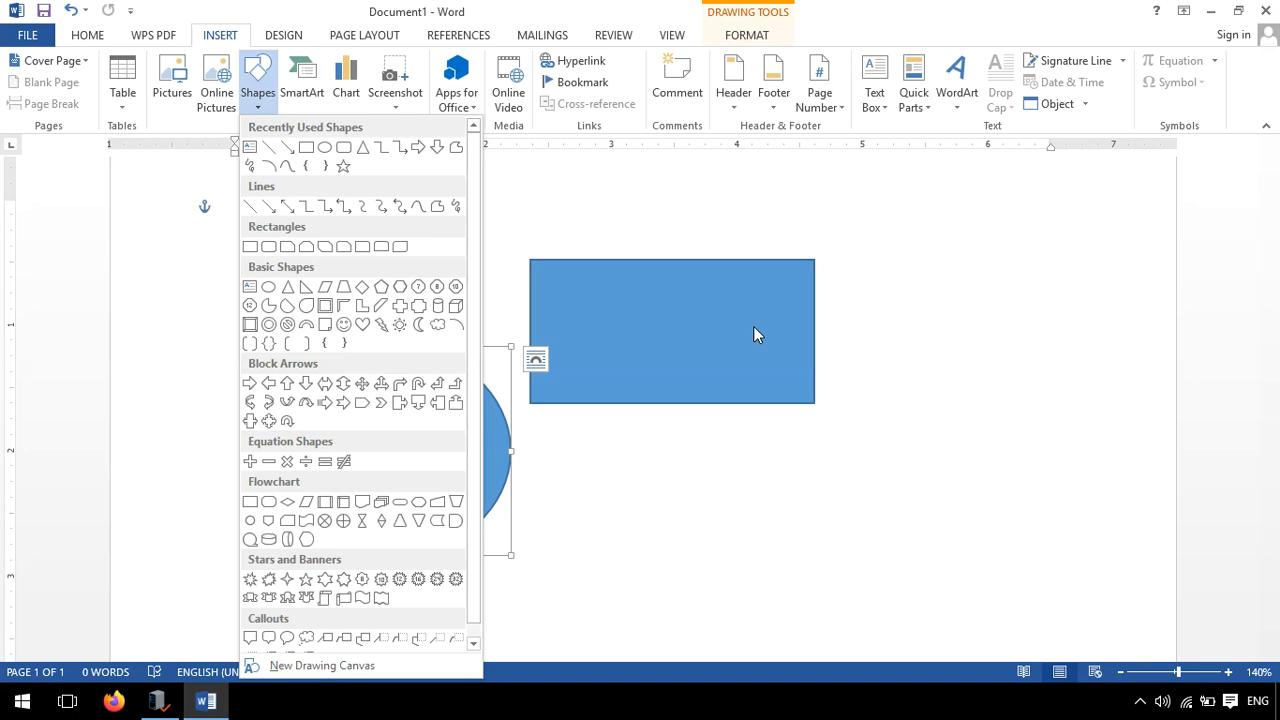
{"action": "left_click", "coordinate": [268, 208]}
{"action": "left_click_drag", "start_coordinate": [689, 222], "coordinate": [962, 479]}
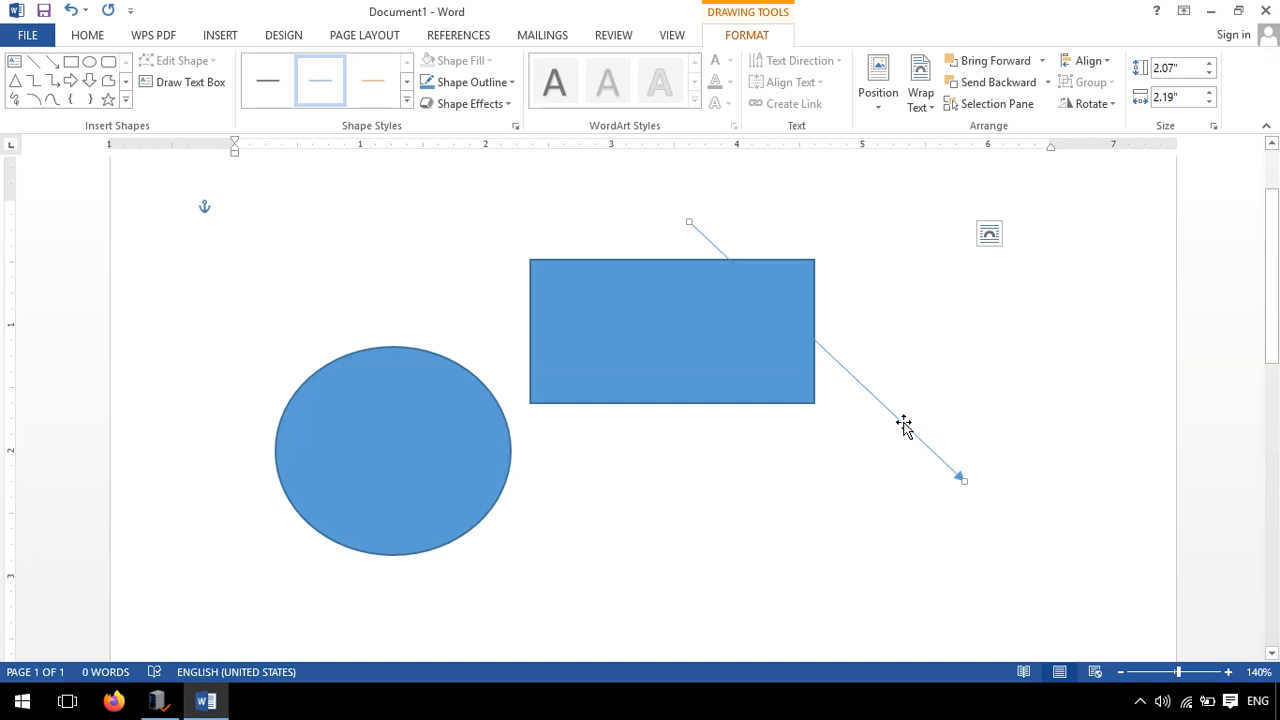
Move the diagonal arrow to the left and delete it
{"action": "left_click_drag", "start_coordinate": [903, 424], "coordinate": [650, 431]}
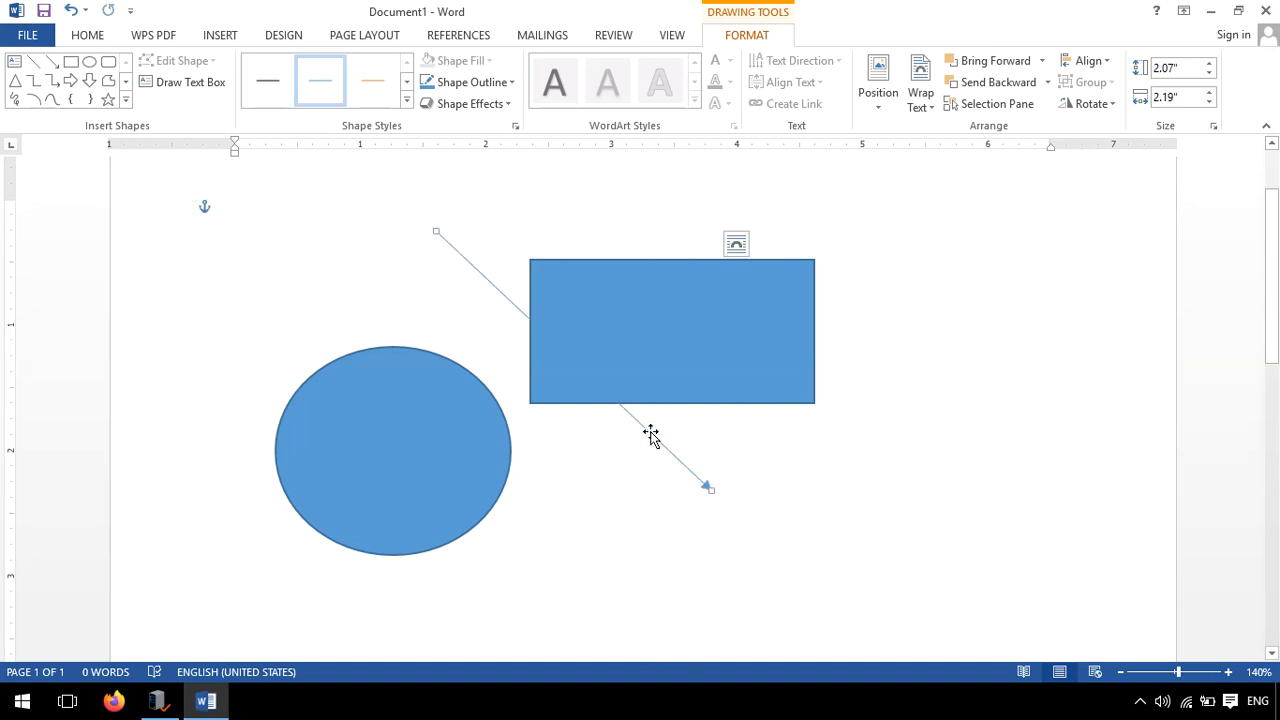
{"action": "key", "text": "Delete"}
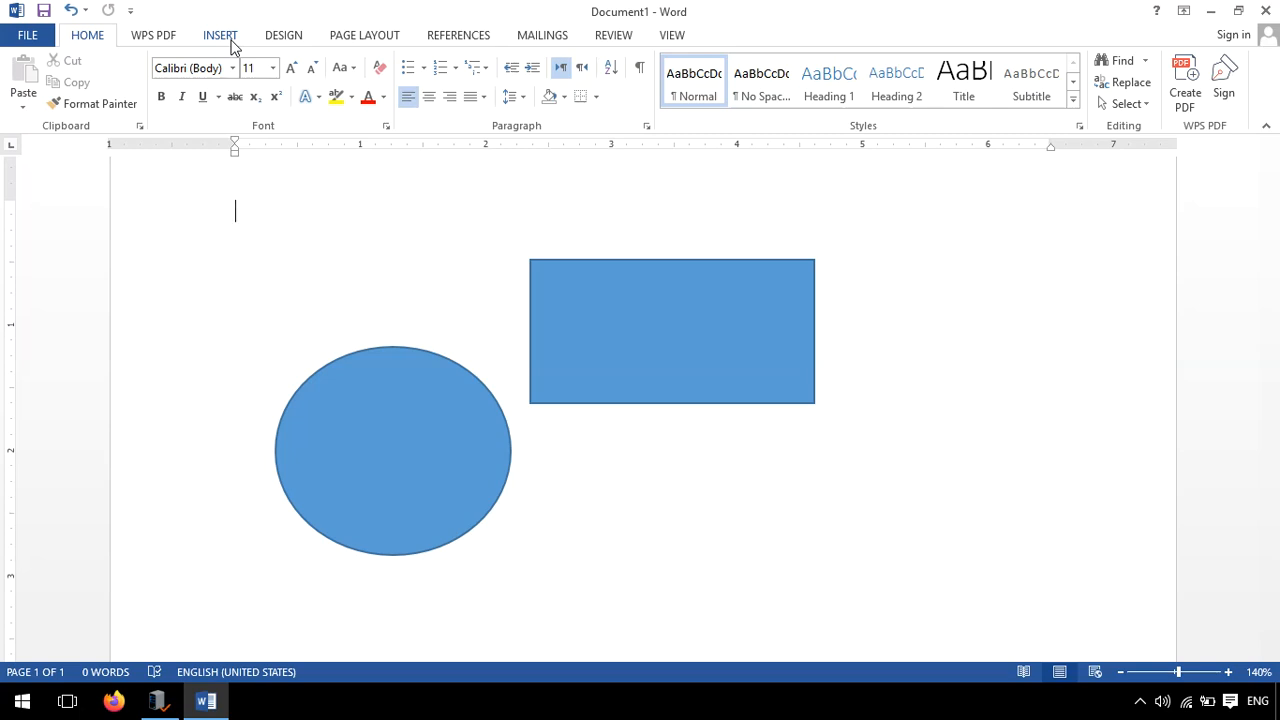
Move the rectangle slightly down and right and resize it to about 2.19" wide and 1.24" high
{"action": "left_click_drag", "start_coordinate": [666, 369], "coordinate": [685, 411]}
{"action": "mouse_move", "coordinate": [835, 444]}
{"action": "left_mouse_down"}
{"action": "mouse_move", "coordinate": [814, 449]}
{"action": "mouse_move", "coordinate": [826, 457]}
{"action": "left_mouse_up"}
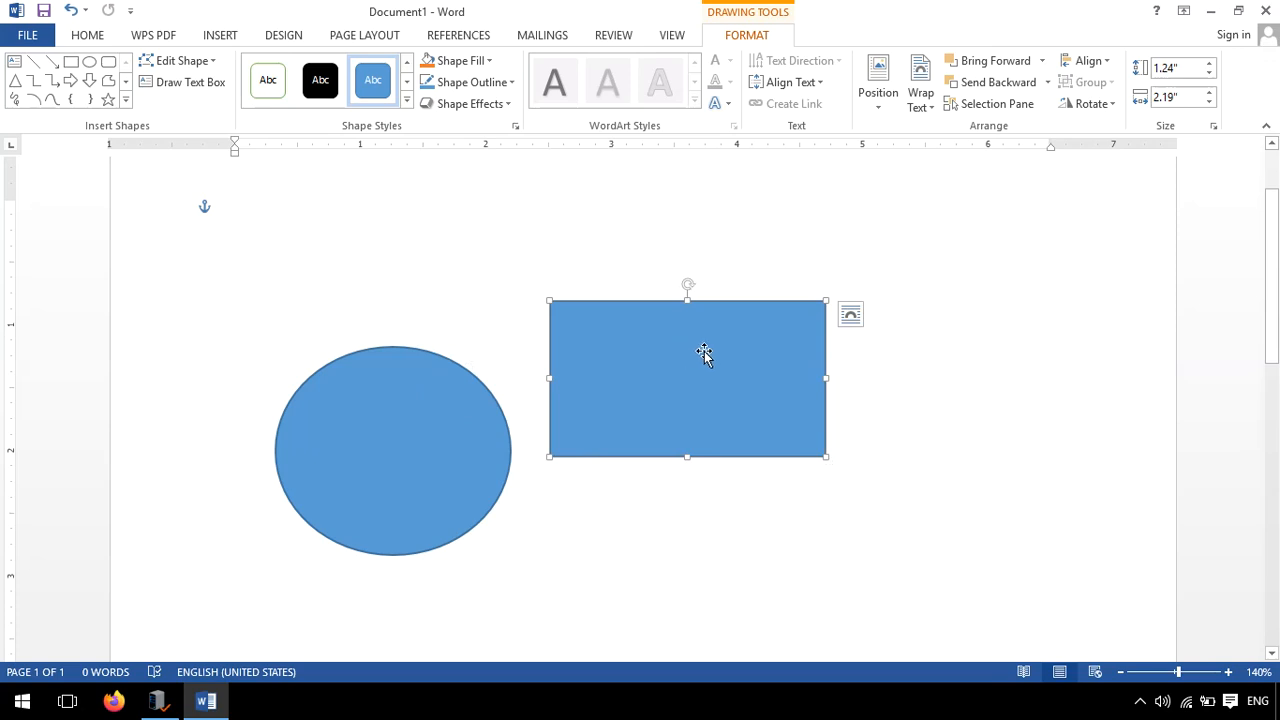
Move the oval over the rectangle's left edge and reduce the oval's height to 1.24" to match the rectangle
{"action": "left_click_drag", "start_coordinate": [405, 428], "coordinate": [547, 330]}
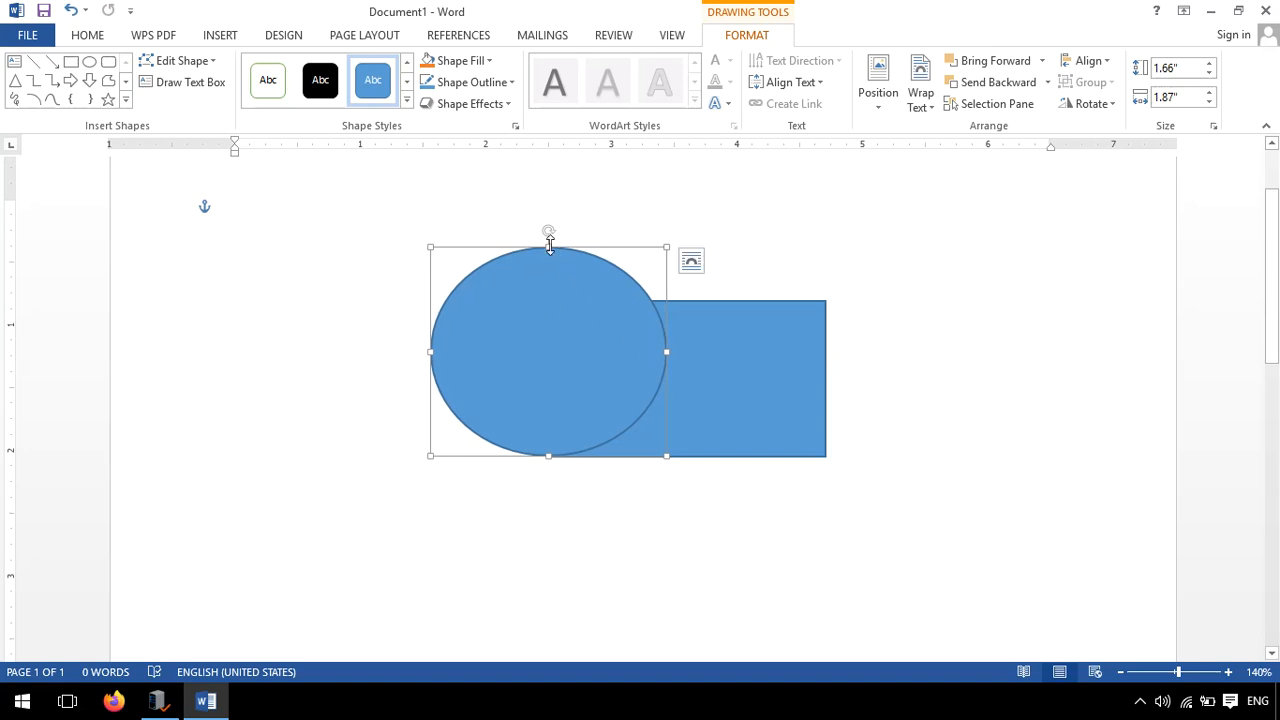
{"action": "left_click_drag", "start_coordinate": [547, 247], "coordinate": [529, 296]}
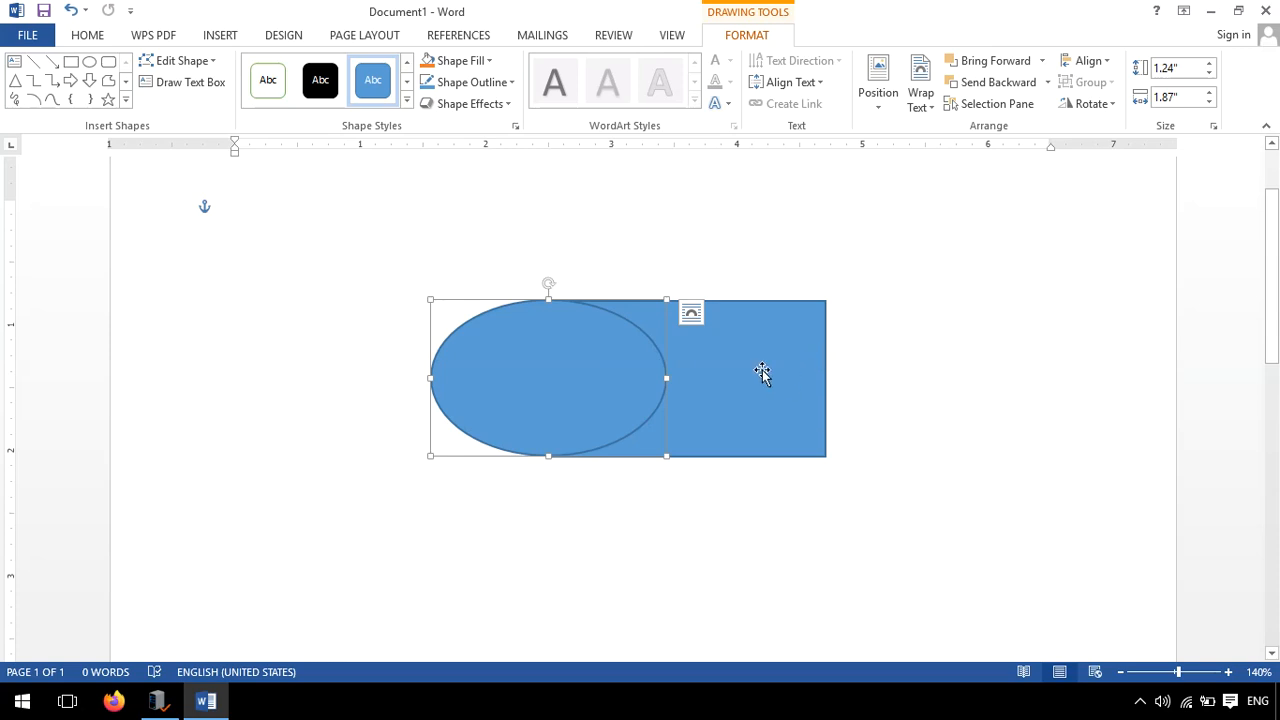
Separate the shapes near the top of the page, with the oval by the right margin and the rectangle beside it
{"action": "left_click_drag", "start_coordinate": [645, 376], "coordinate": [1052, 273]}
{"action": "left_click_drag", "start_coordinate": [795, 364], "coordinate": [748, 262]}
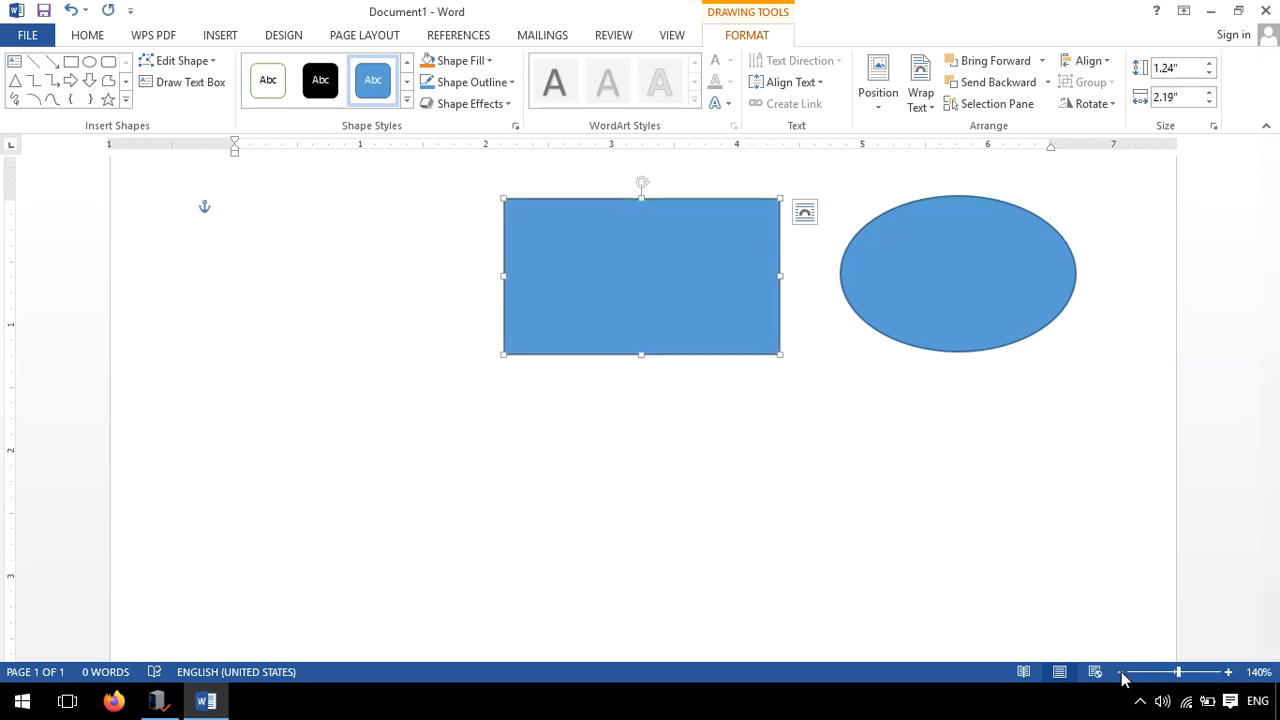
{"action": "scroll", "coordinate": [1100, 620], "scroll_direction": "down", "scroll_amount": 6}
{"action": "left_click", "coordinate": [672, 228]}
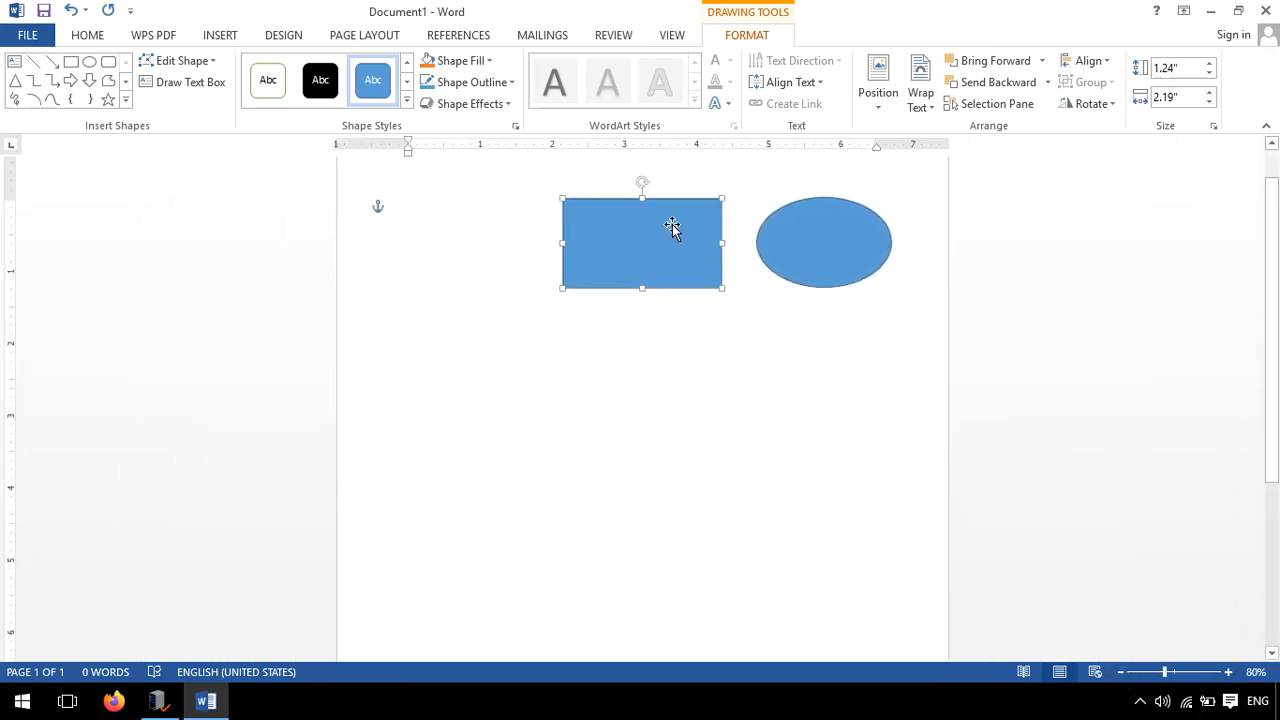
{"action": "left_click", "coordinate": [726, 400]}
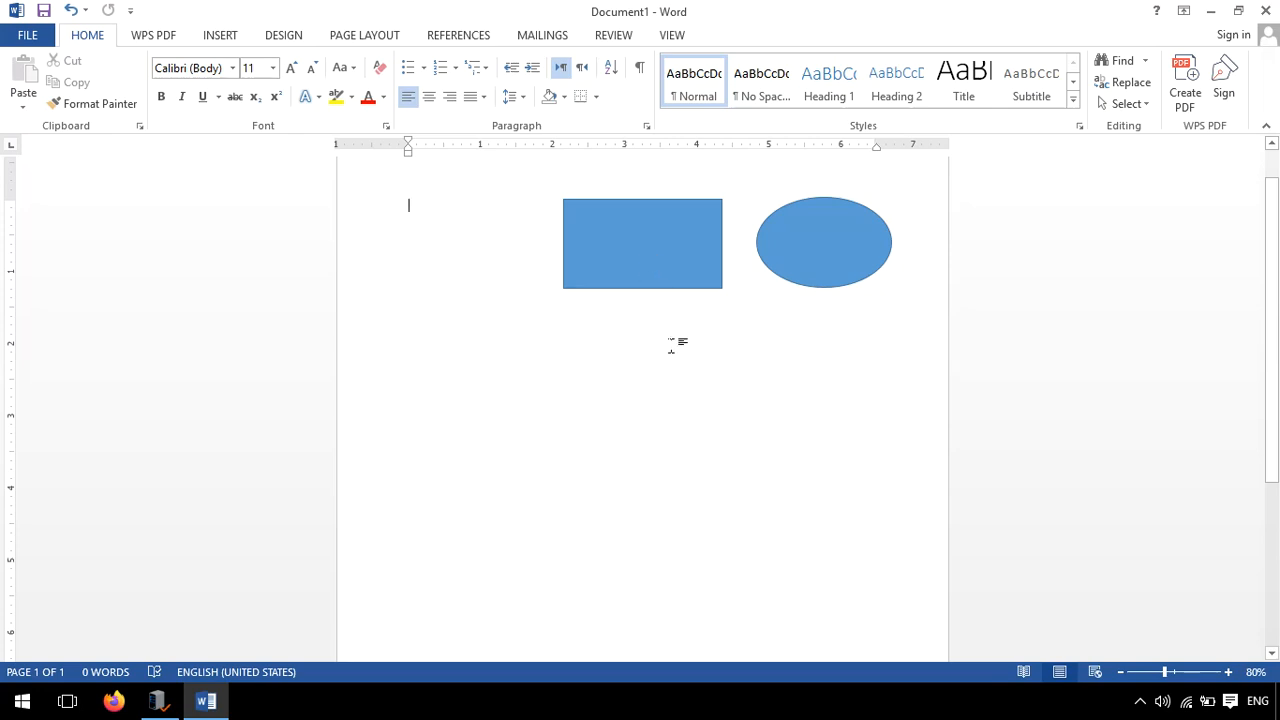
Select the rectangle and oval together and duplicate the pair below and to the left of the originals
{"action": "left_click", "coordinate": [659, 224]}
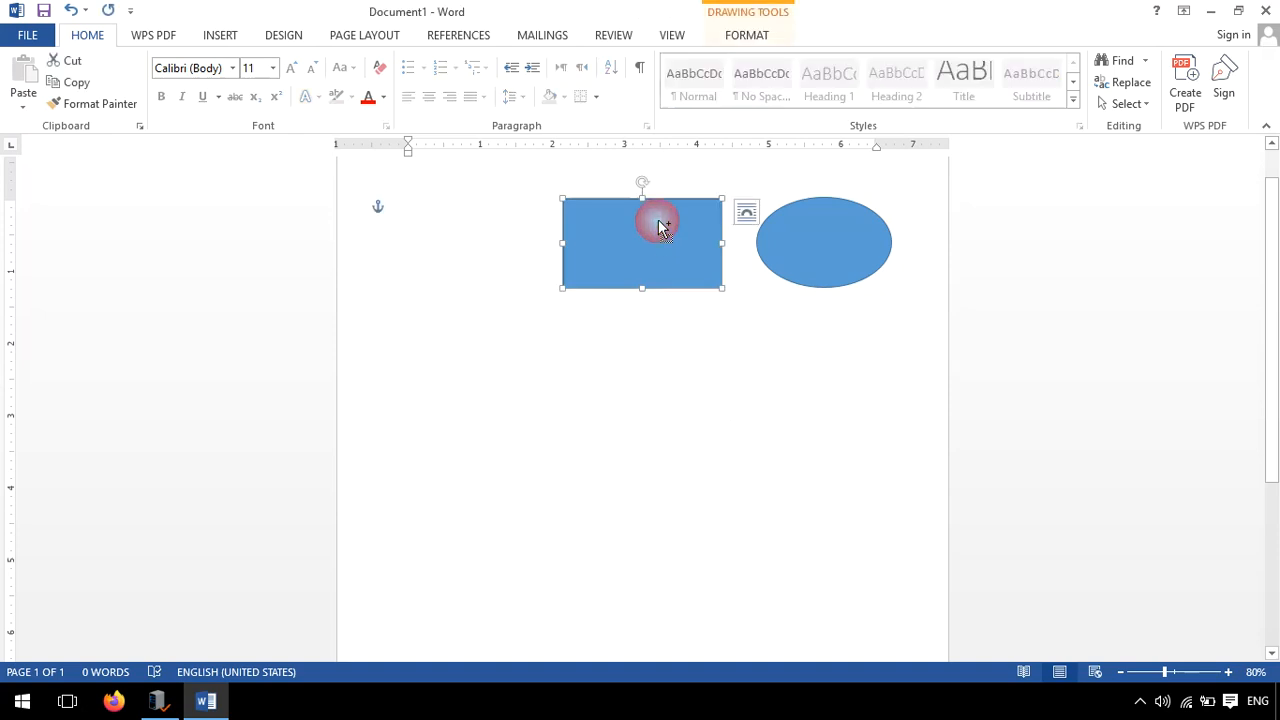
{"action": "left_click", "coordinate": [816, 244], "text": "shift"}
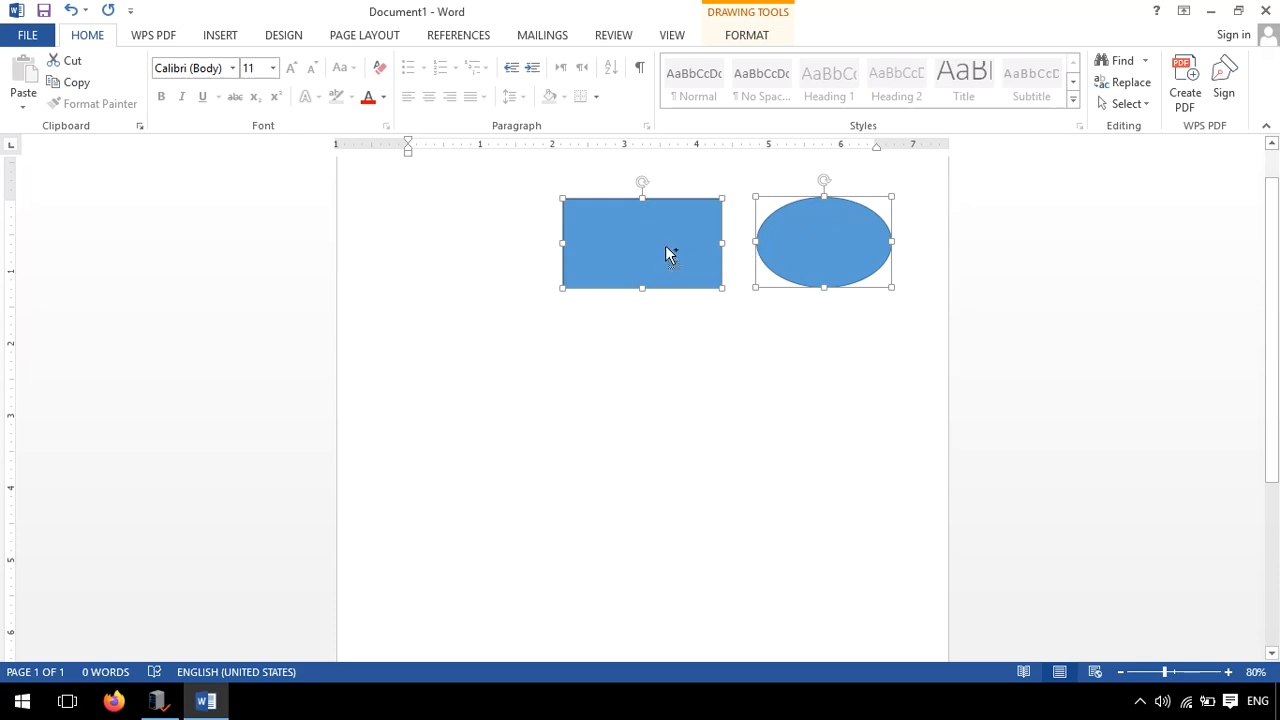
{"action": "left_click_drag", "start_coordinate": [668, 247], "coordinate": [515, 410]}
{"action": "left_click", "coordinate": [720, 495]}
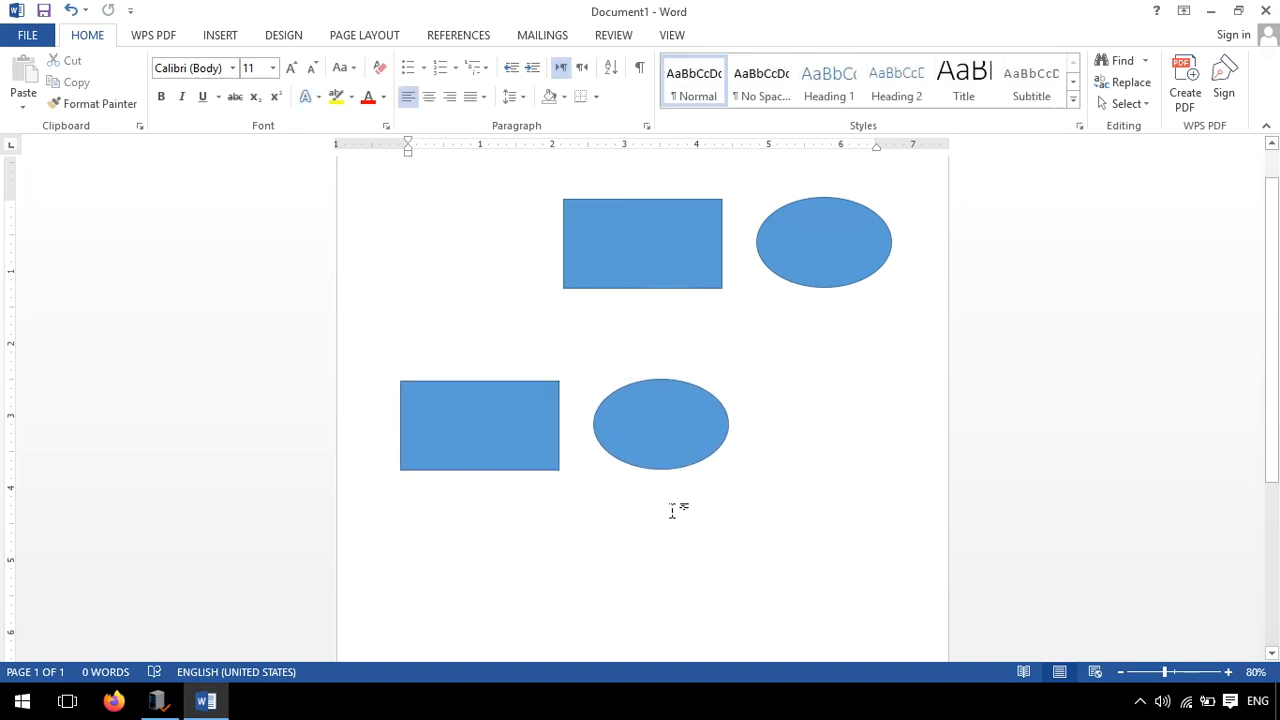
Make extra copies of the upper oval in the empty area below it
{"action": "left_click", "coordinate": [820, 252]}
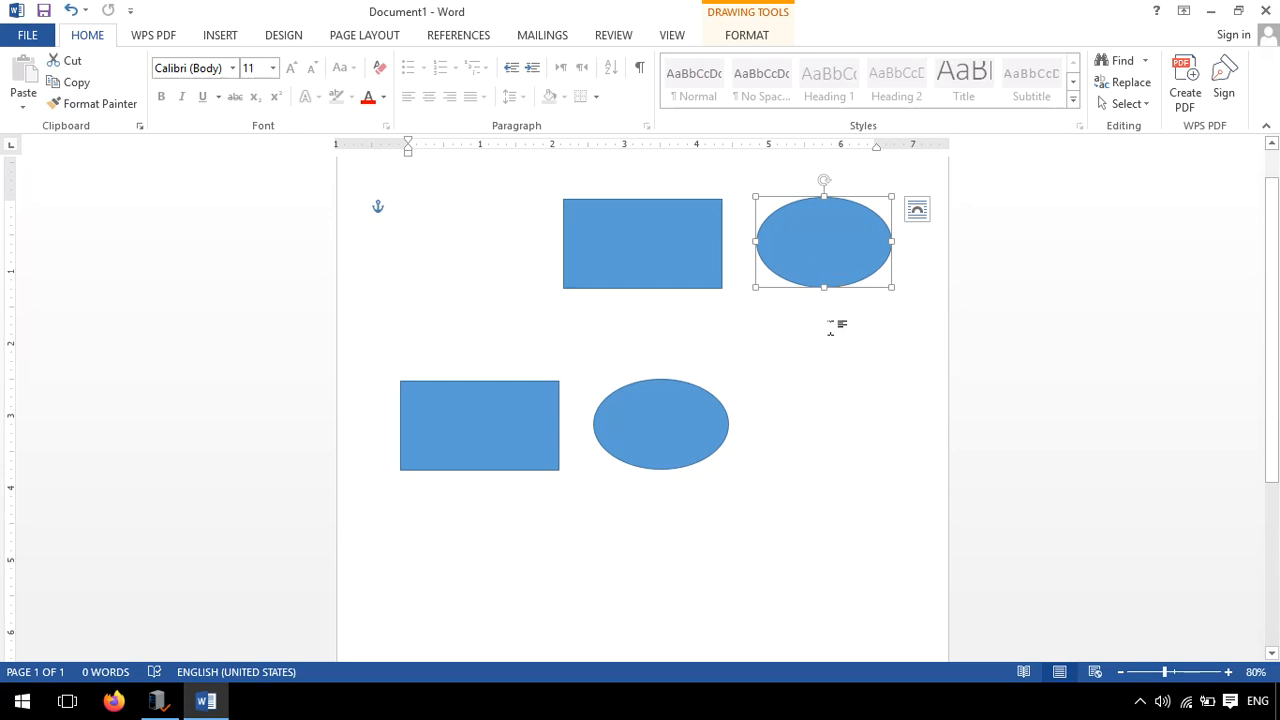
{"action": "key", "text": "ctrl"}
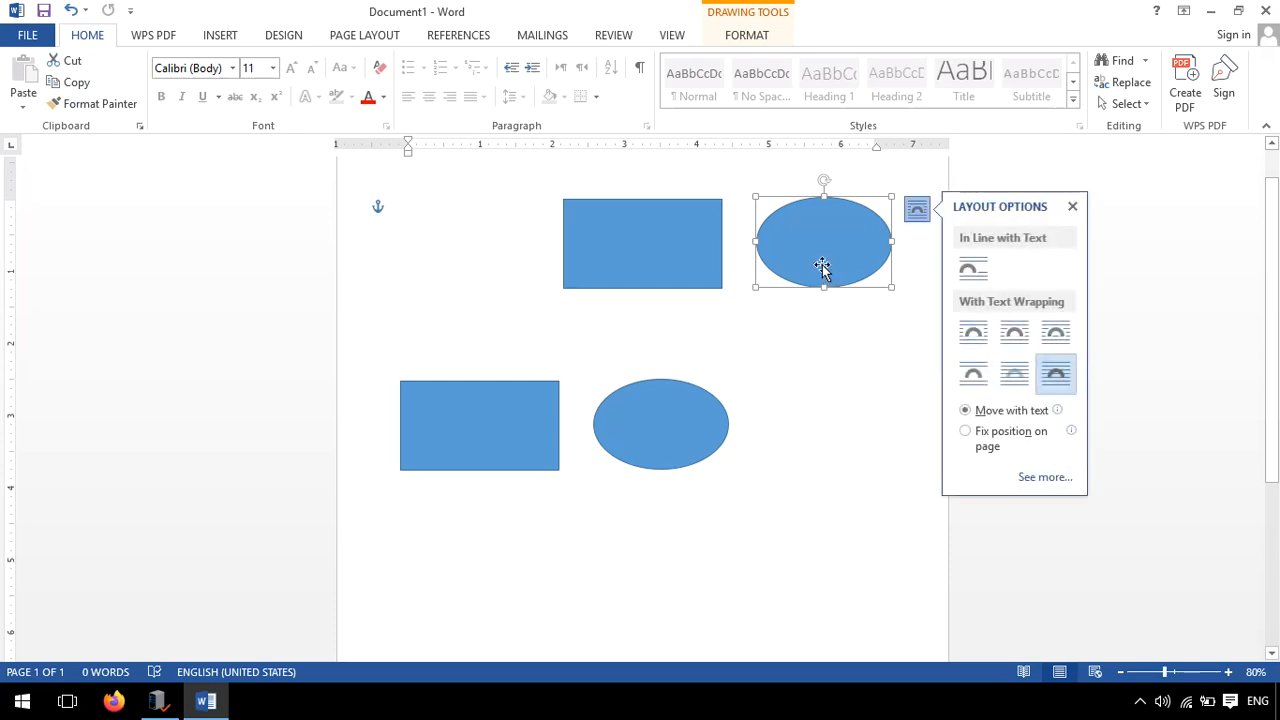
{"action": "left_click", "coordinate": [1072, 208]}
{"action": "left_click_drag", "start_coordinate": [816, 234], "coordinate": [795, 520]}
{"action": "left_click_drag", "start_coordinate": [797, 512], "coordinate": [632, 575]}
Delete all the extra oval copies, keeping only the two rectangle and oval pairs
{"action": "key", "text": "Delete"}
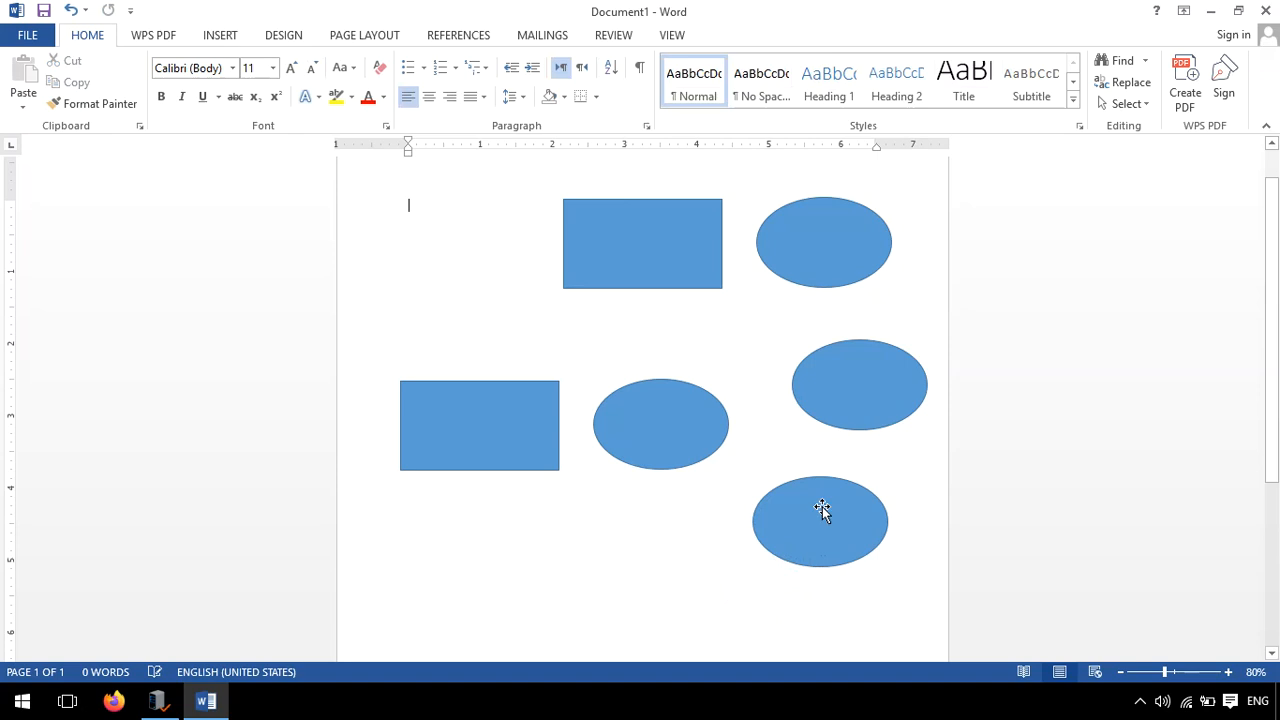
{"action": "left_click", "coordinate": [822, 508]}
{"action": "key", "text": "Delete"}
{"action": "left_click", "coordinate": [830, 352]}
{"action": "key", "text": "Delete"}
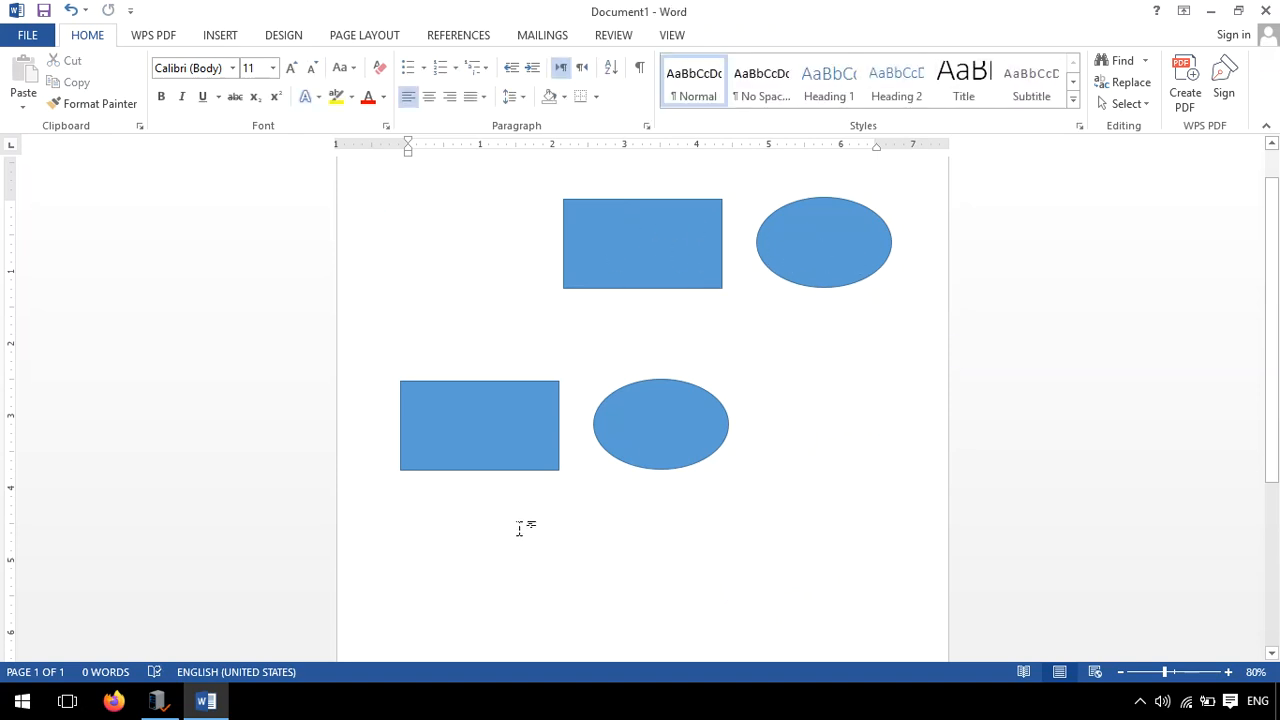
Overlap the lower oval with the right end of the lower rectangle and remove the outline from both shapes
{"action": "left_click_drag", "start_coordinate": [640, 431], "coordinate": [531, 434]}
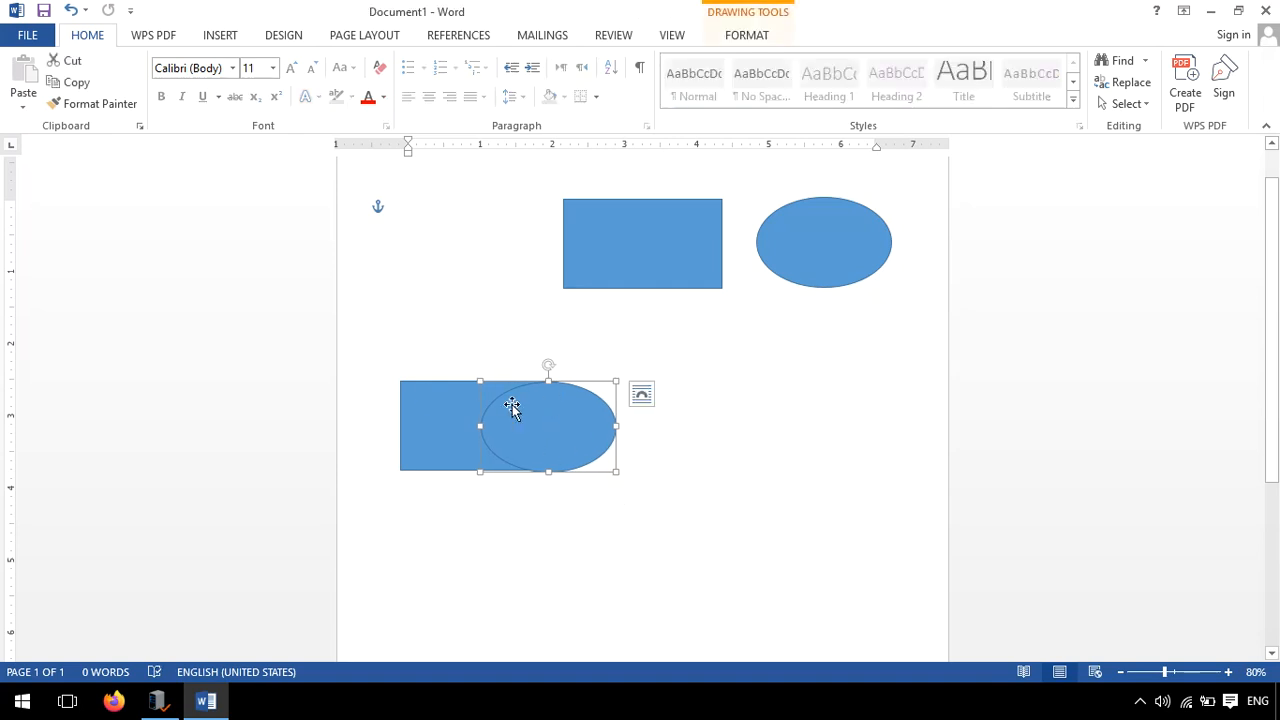
{"action": "left_click", "coordinate": [416, 448], "text": "shift"}
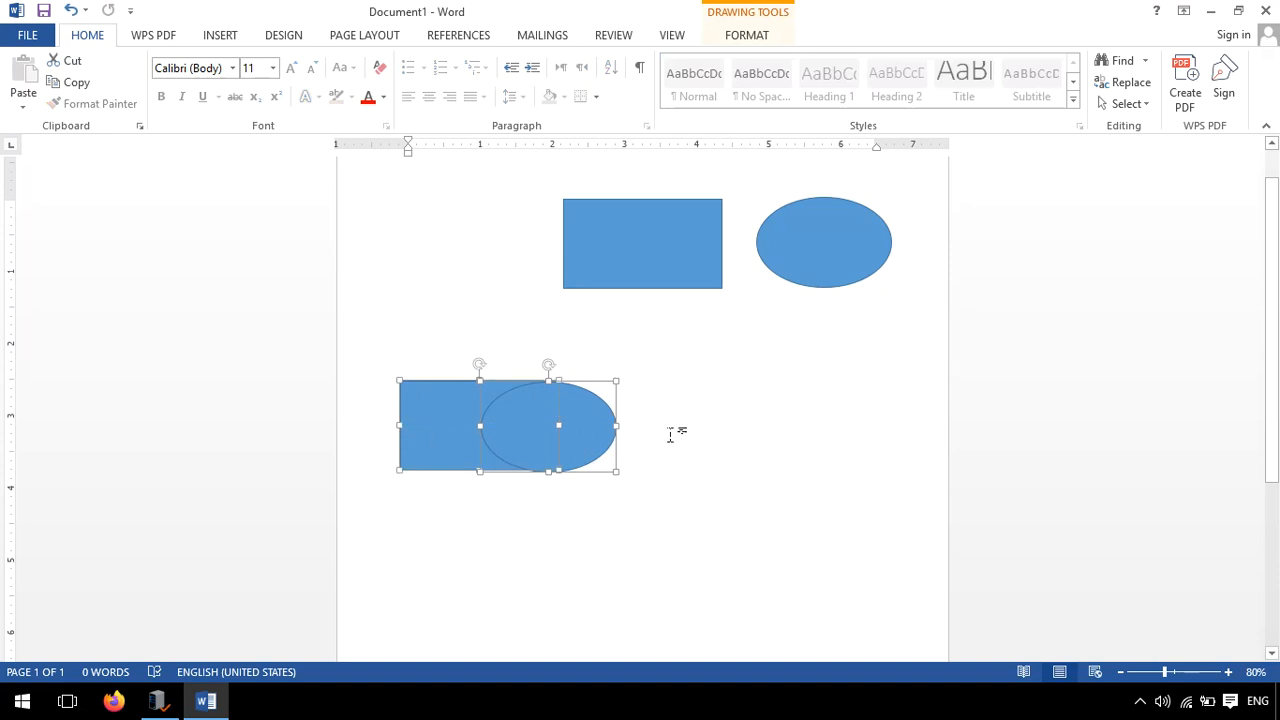
{"action": "left_click", "coordinate": [745, 37]}
{"action": "left_click", "coordinate": [471, 82]}
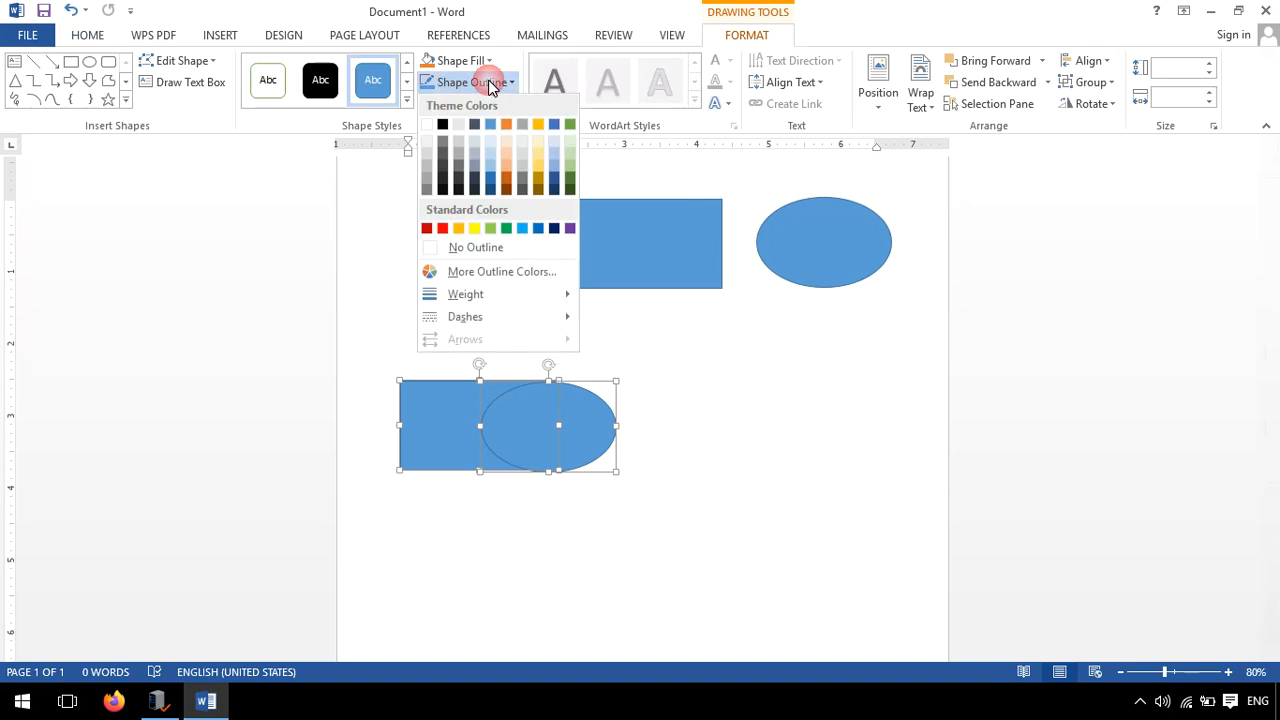
{"action": "left_click", "coordinate": [519, 256]}
{"action": "left_click", "coordinate": [728, 414]}
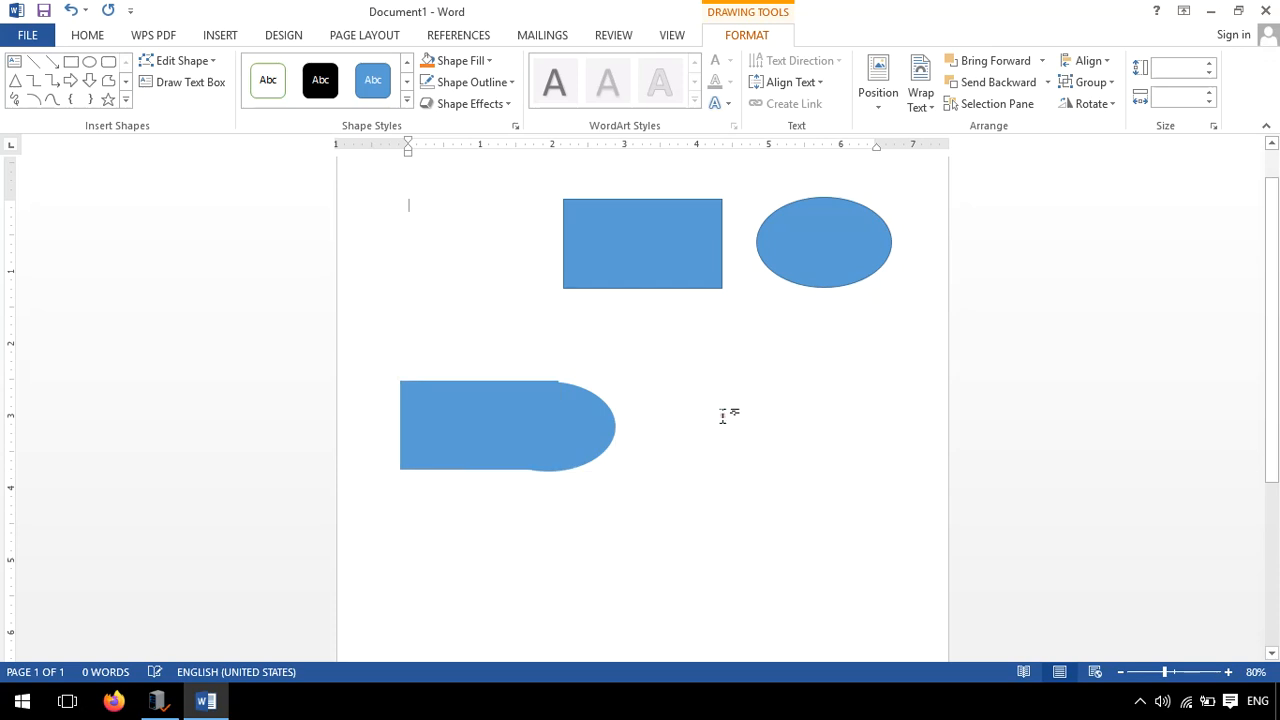
Examine up close how the outline-free rectangle and oval blend into one combined shape
{"action": "scroll", "coordinate": [564, 432], "scroll_direction": "up", "scroll_amount": 8}
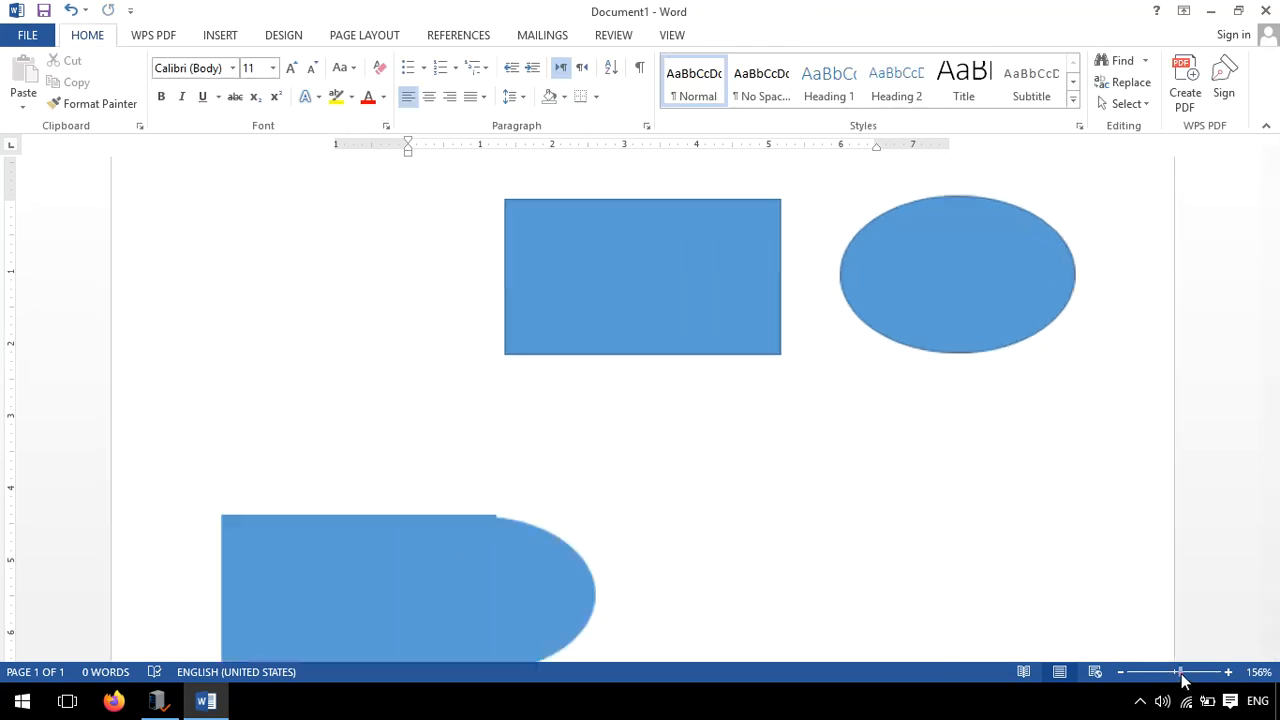
{"action": "left_click", "coordinate": [506, 593]}
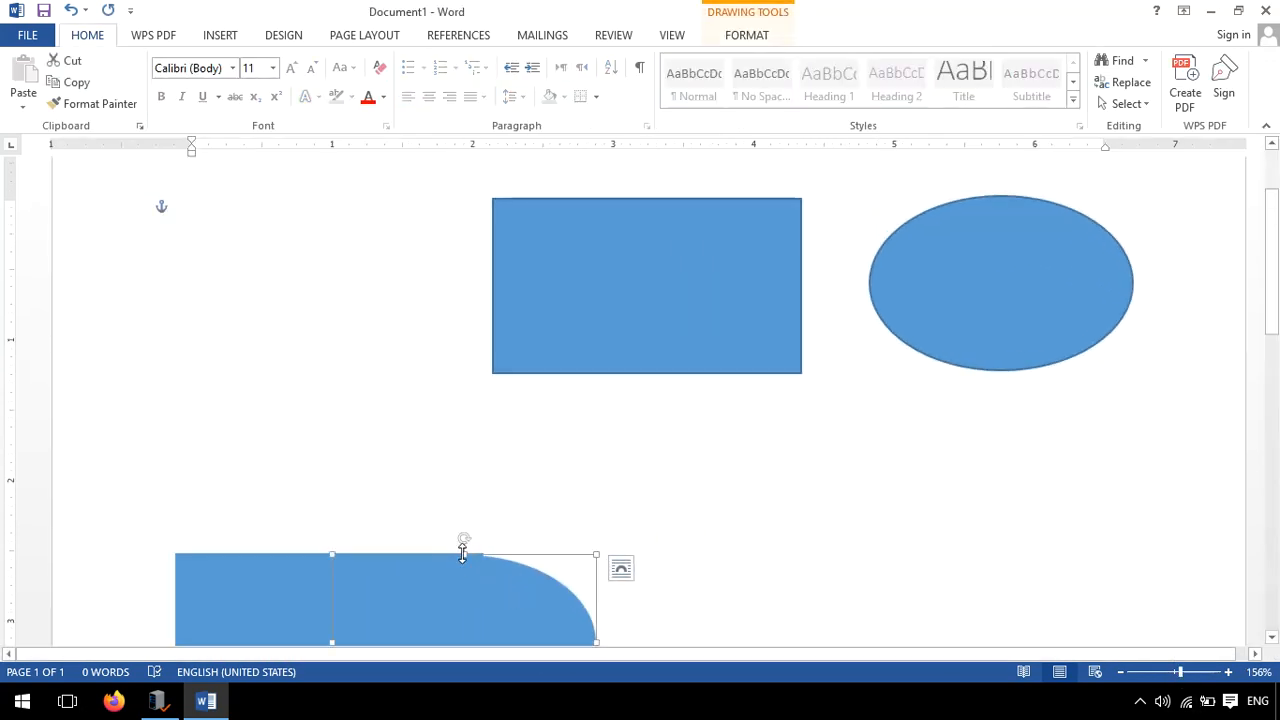
{"action": "scroll", "coordinate": [559, 496], "scroll_direction": "down", "scroll_amount": 5}
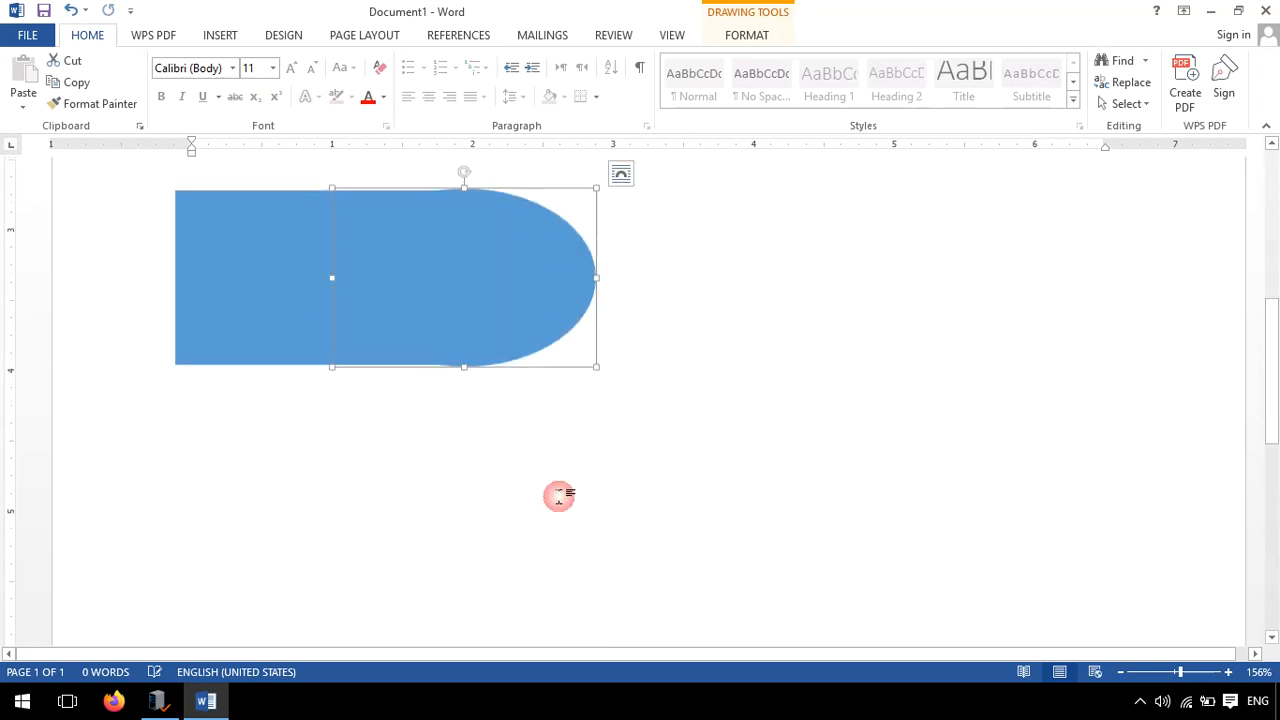
{"action": "left_click", "coordinate": [734, 437]}
{"action": "scroll", "coordinate": [780, 452], "scroll_direction": "down", "scroll_amount": 3}
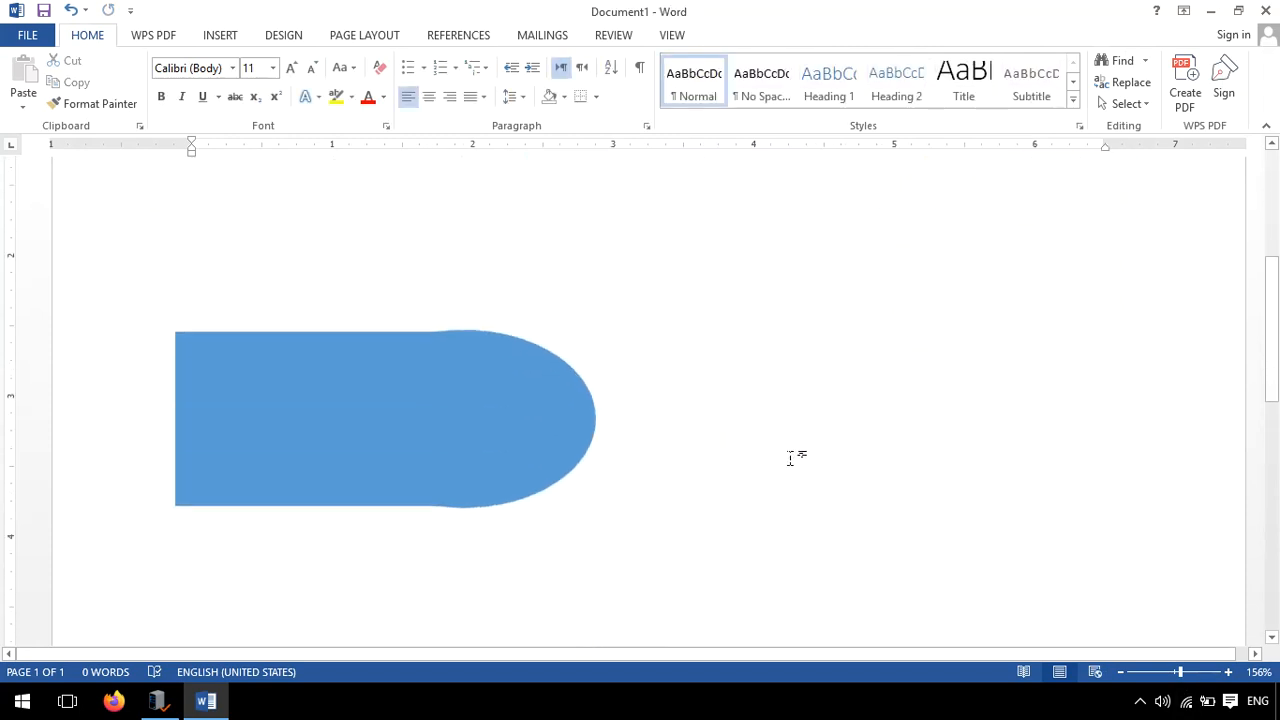
{"action": "left_click", "coordinate": [514, 380]}
{"action": "left_click", "coordinate": [809, 491]}
{"action": "left_click_drag", "start_coordinate": [1178, 672], "coordinate": [1160, 672]}
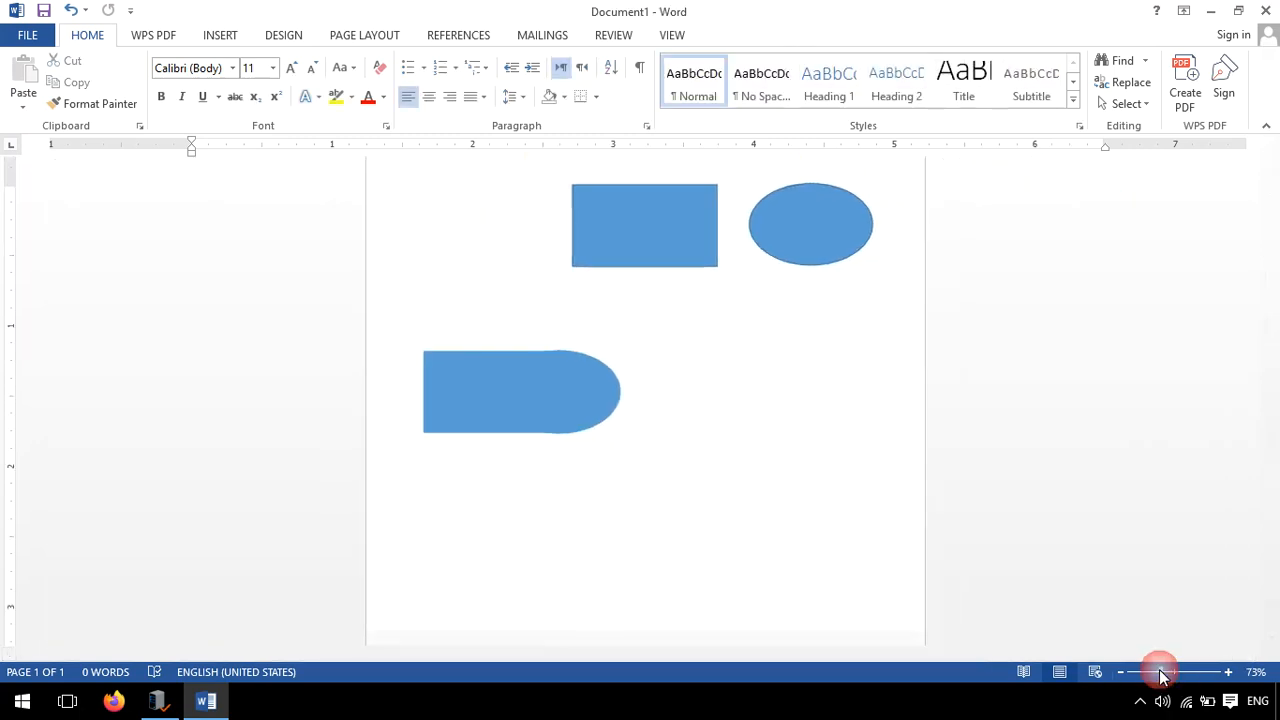
{"action": "left_click", "coordinate": [560, 388]}
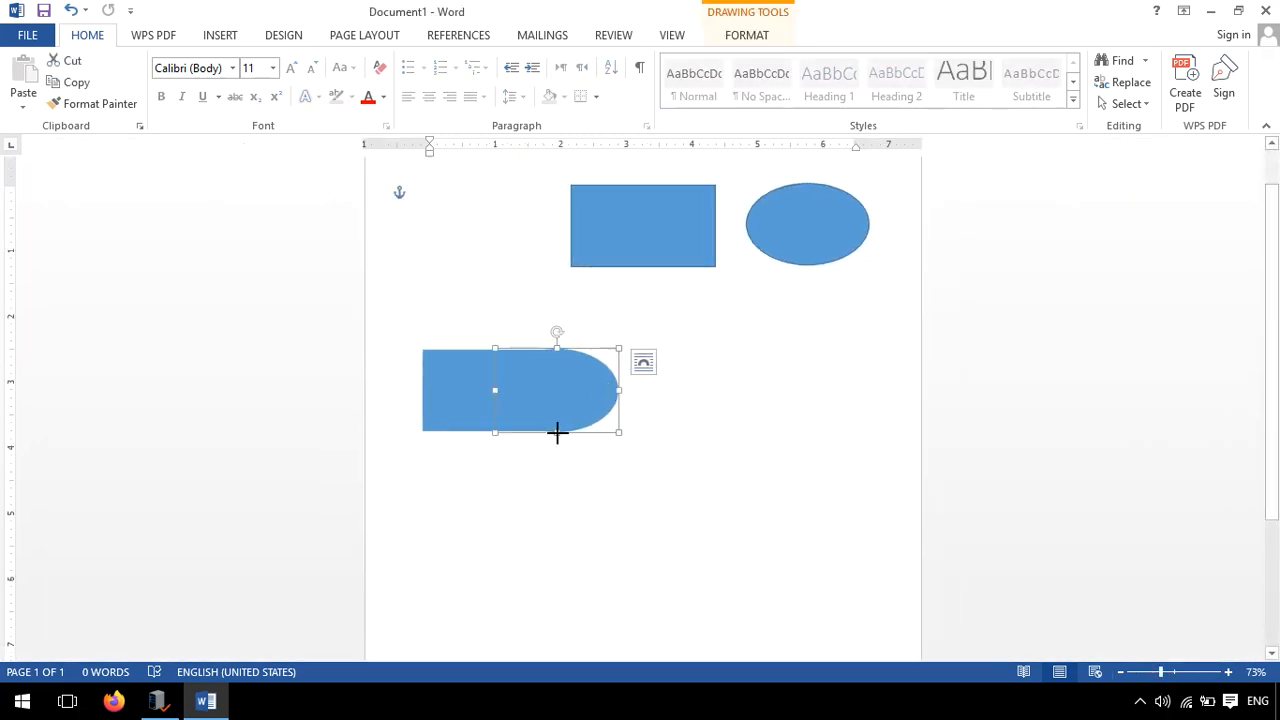
{"action": "left_click", "coordinate": [612, 458]}
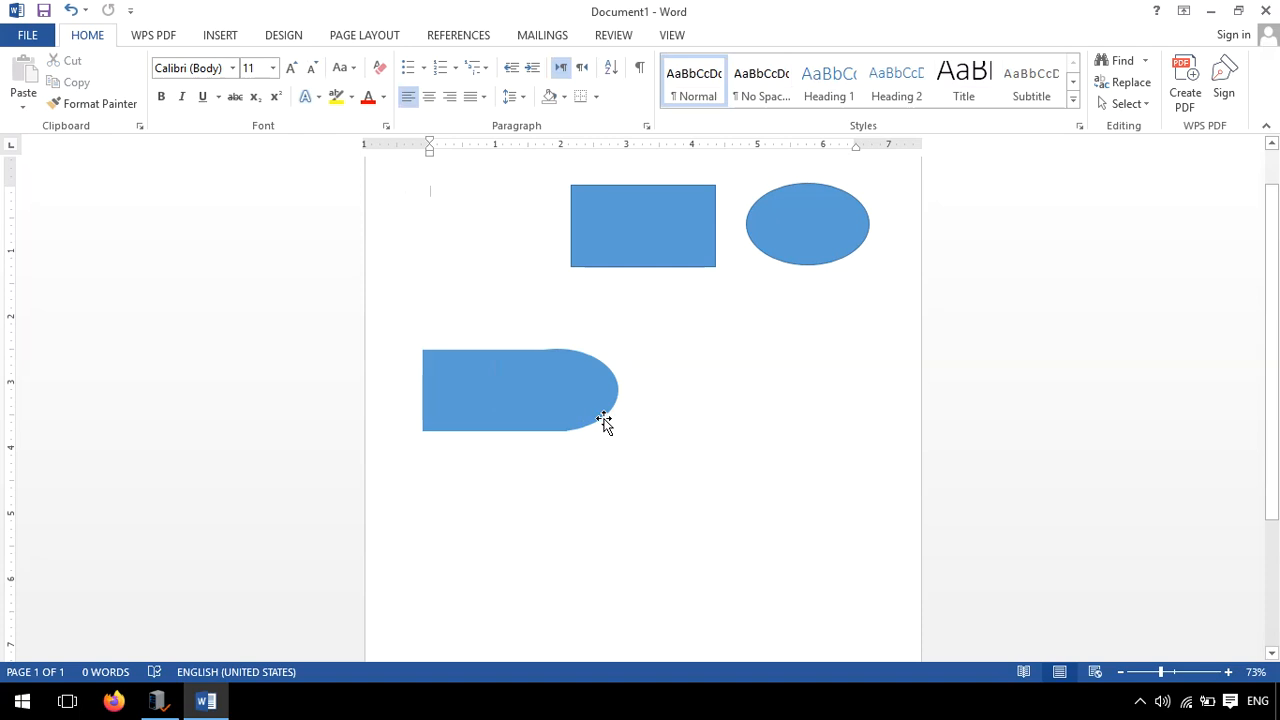
{"action": "left_click", "coordinate": [461, 392]}
Select the upper rectangle and oval together and duplicate the pair below the combined shape
{"action": "left_click", "coordinate": [771, 220]}
{"action": "left_click", "coordinate": [647, 230]}
{"action": "left_click", "coordinate": [808, 218], "text": "shift"}
{"action": "left_click_drag", "start_coordinate": [808, 220], "coordinate": [691, 509], "text": "ctrl"}
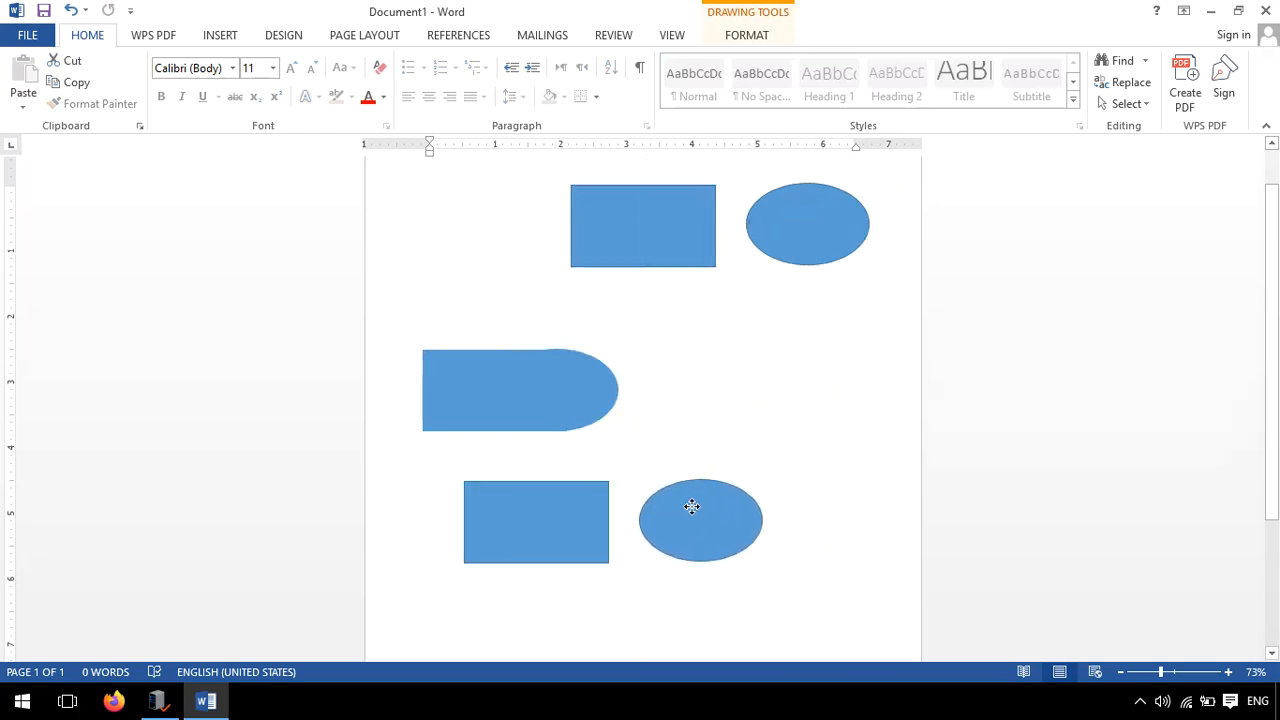
{"action": "left_click", "coordinate": [817, 433]}
Shift the upper rectangle left and slightly up, and shrink the upper oval to a near-circle over the rectangle's upper right corner
{"action": "scroll", "coordinate": [835, 450], "scroll_direction": "down", "scroll_amount": 2}
{"action": "left_click", "coordinate": [1198, 672]}
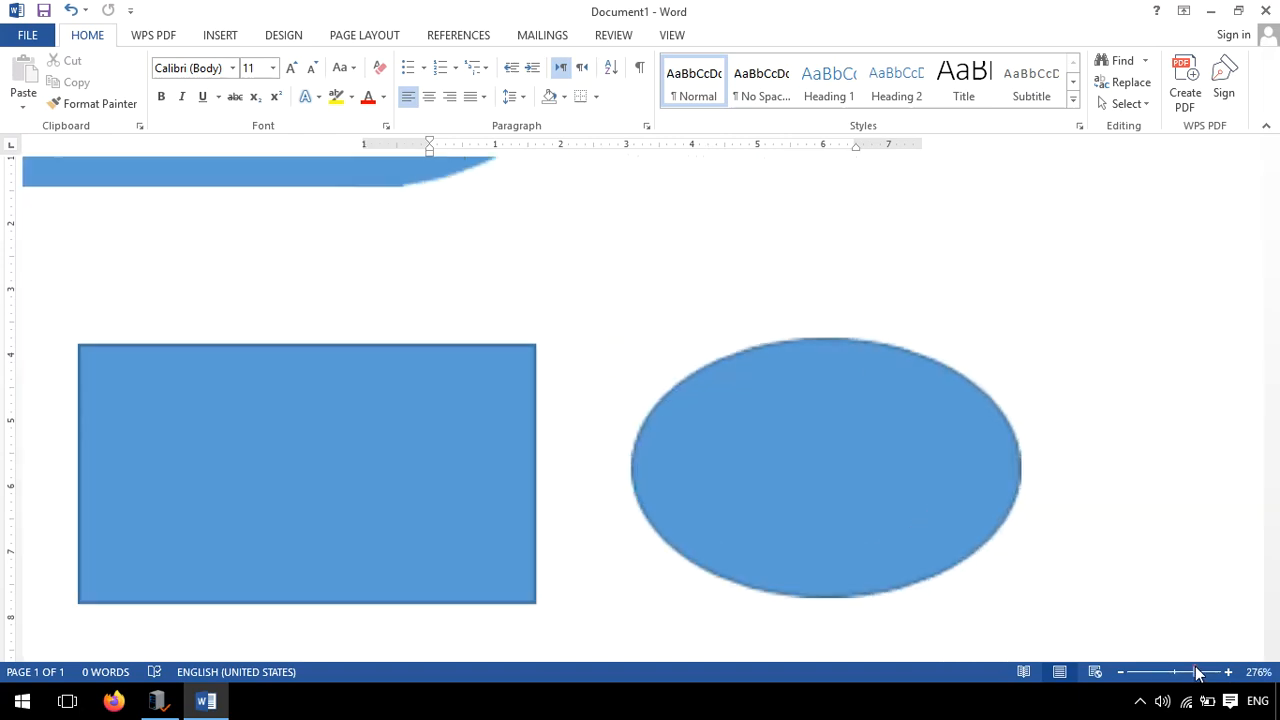
{"action": "scroll", "coordinate": [760, 466], "scroll_direction": "down", "scroll_amount": 5}
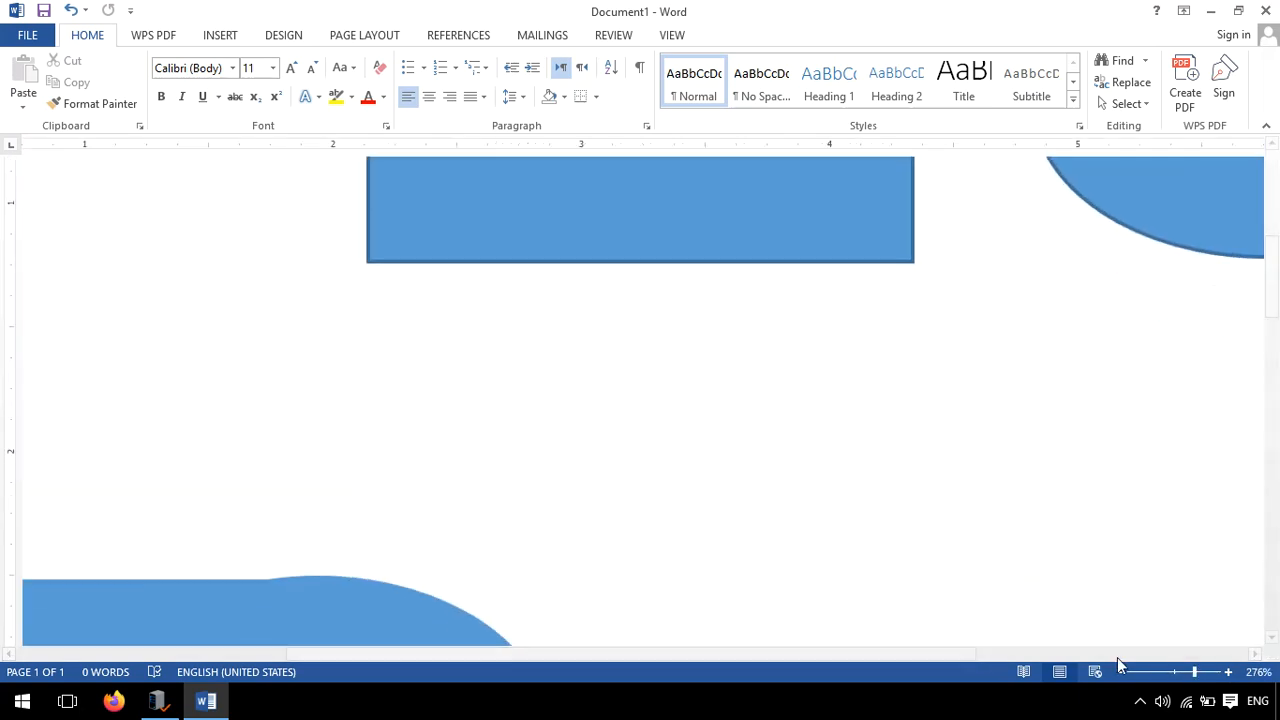
{"action": "left_click", "coordinate": [1182, 672]}
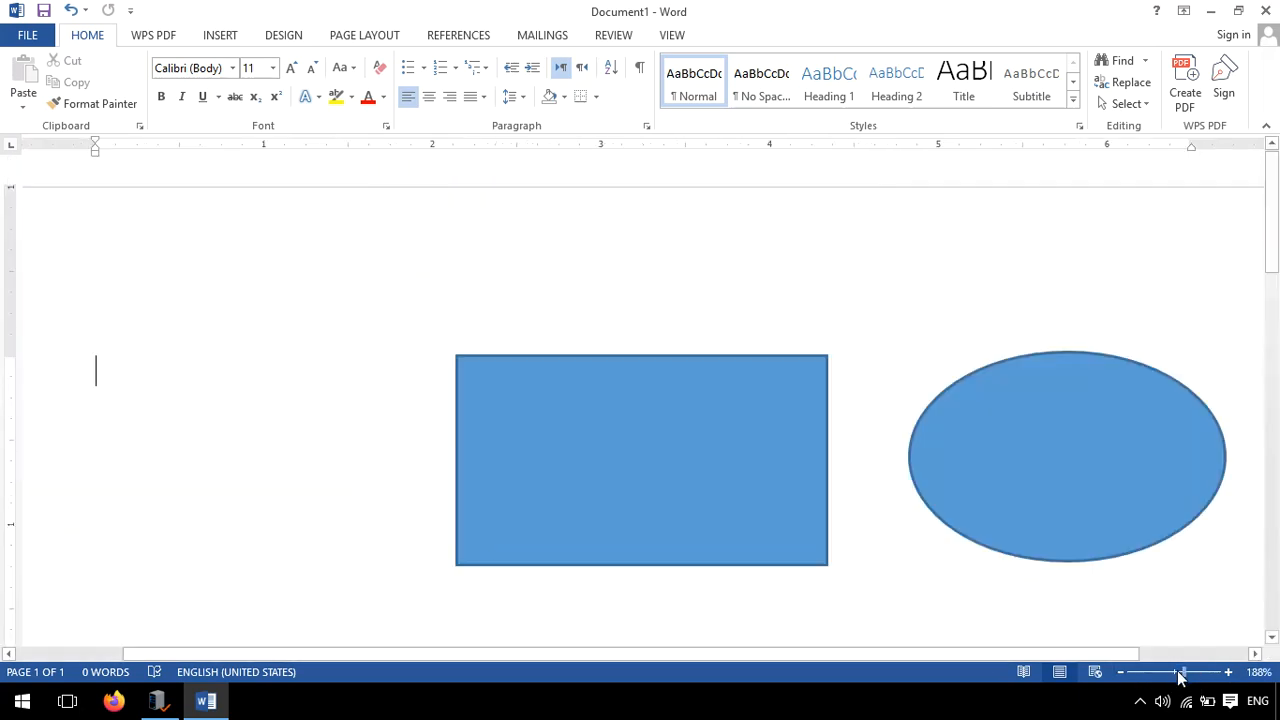
{"action": "left_click_drag", "start_coordinate": [791, 494], "coordinate": [665, 466]}
{"action": "left_click", "coordinate": [1066, 443]}
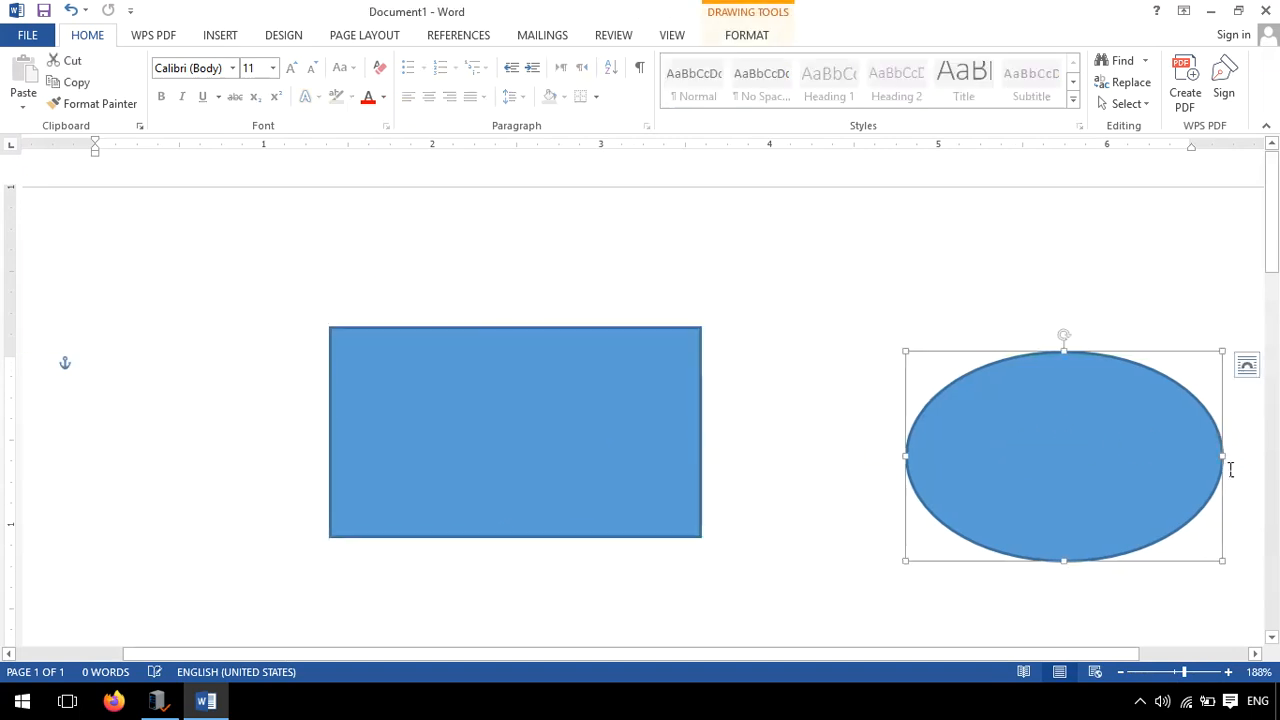
{"action": "left_click_drag", "start_coordinate": [1222, 562], "coordinate": [740, 430]}
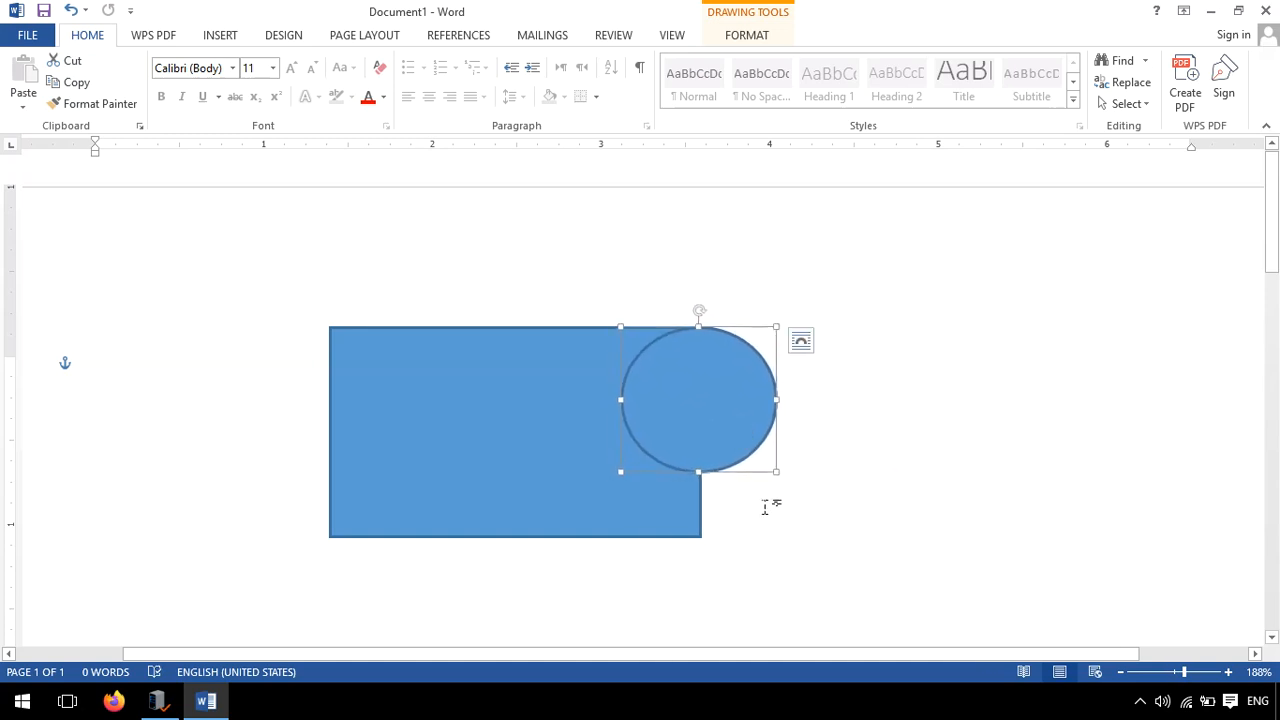
Copy the near-circle onto the rectangle's lower left corner and nudge the copy into line with the bottom edge
{"action": "left_click_drag", "start_coordinate": [683, 409], "coordinate": [323, 467]}
{"action": "key", "text": "Left"}
{"action": "key", "text": "Left"}
{"action": "key", "text": "Left"}
{"action": "key", "text": "Left"}
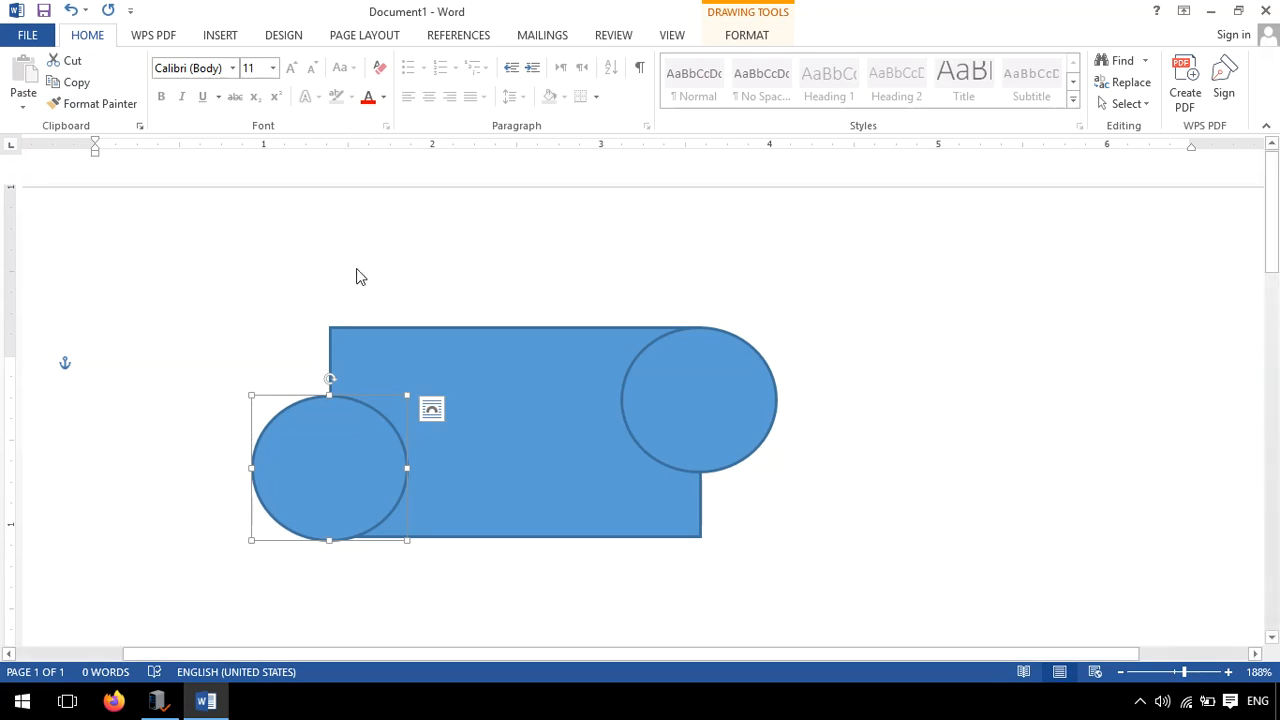
Select the upper rectangle with both near-circles and remove the outline from all three shapes
{"action": "left_click", "coordinate": [527, 382], "text": "shift"}
{"action": "left_click", "coordinate": [725, 409], "text": "shift"}
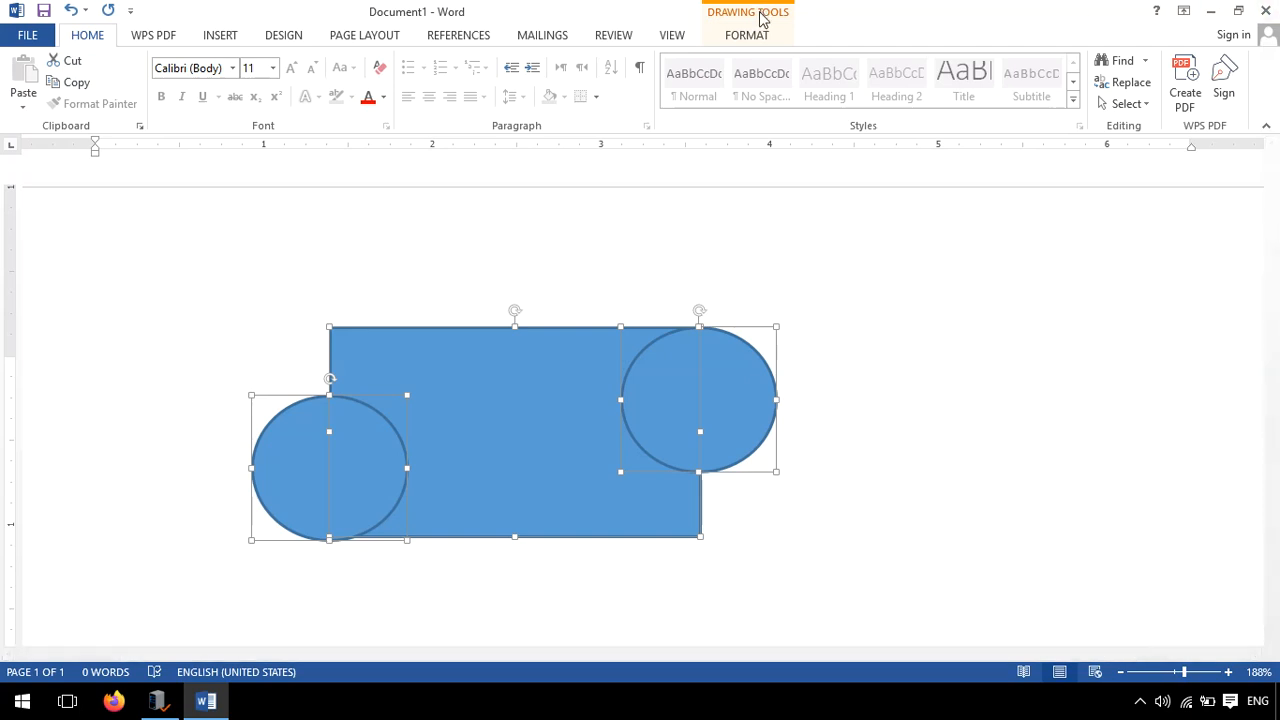
{"action": "left_click", "coordinate": [746, 38]}
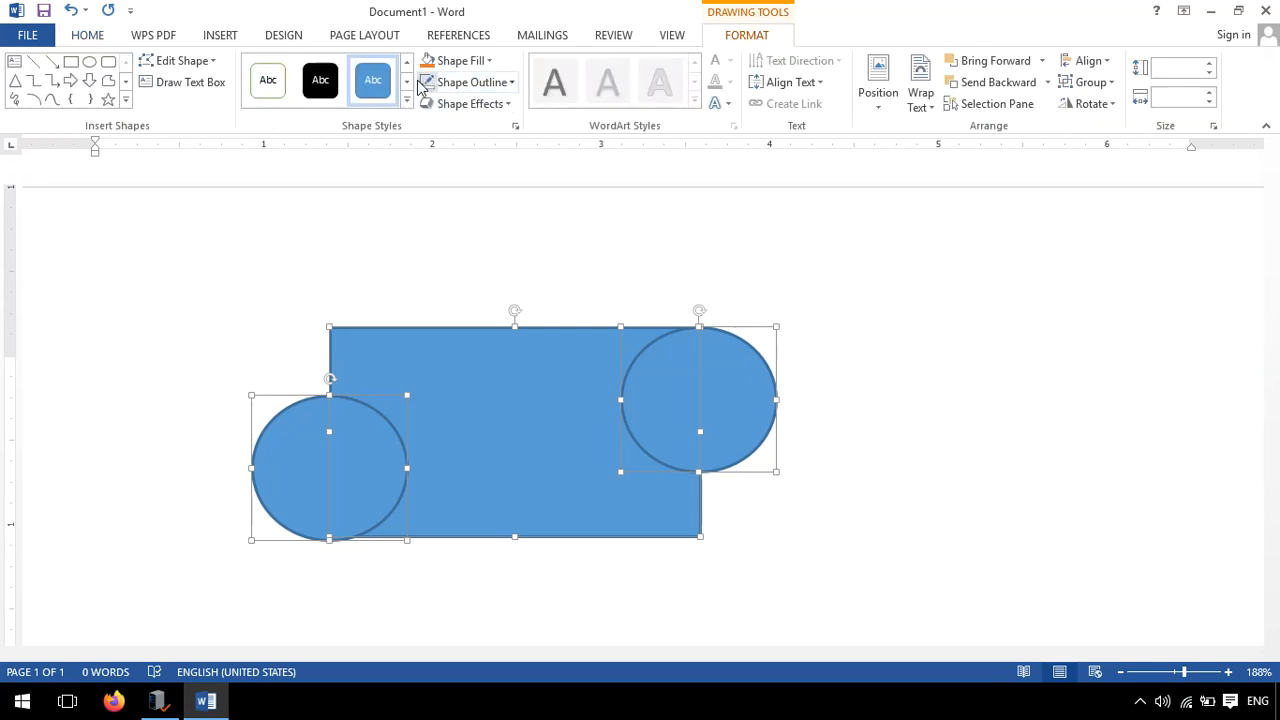
{"action": "left_click", "coordinate": [452, 82]}
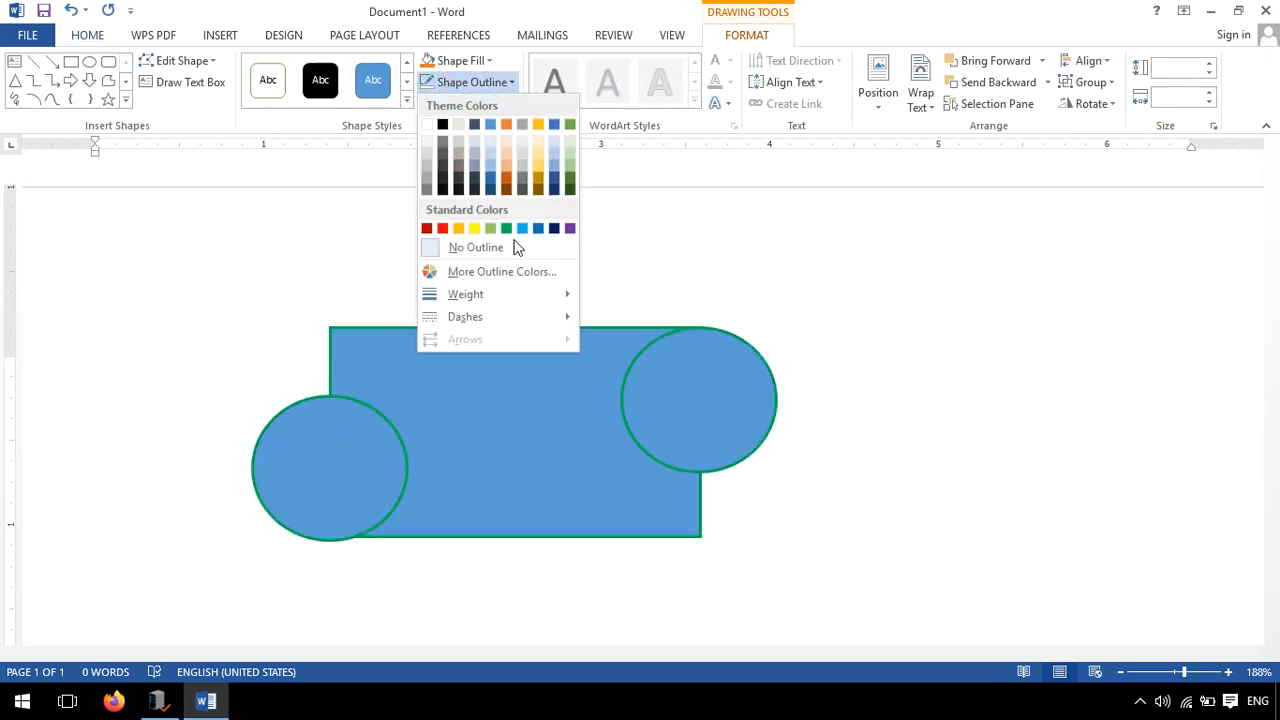
{"action": "left_click", "coordinate": [519, 252]}
{"action": "left_click", "coordinate": [922, 410]}
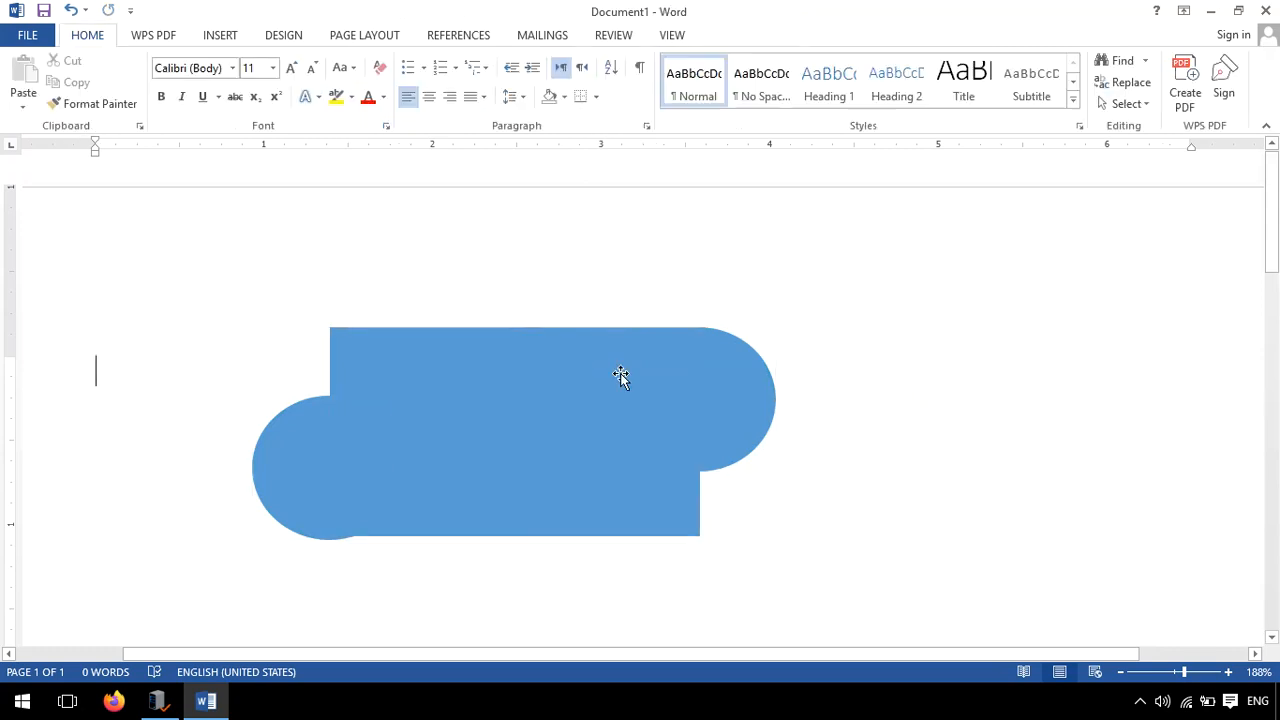
{"action": "left_click", "coordinate": [397, 354]}
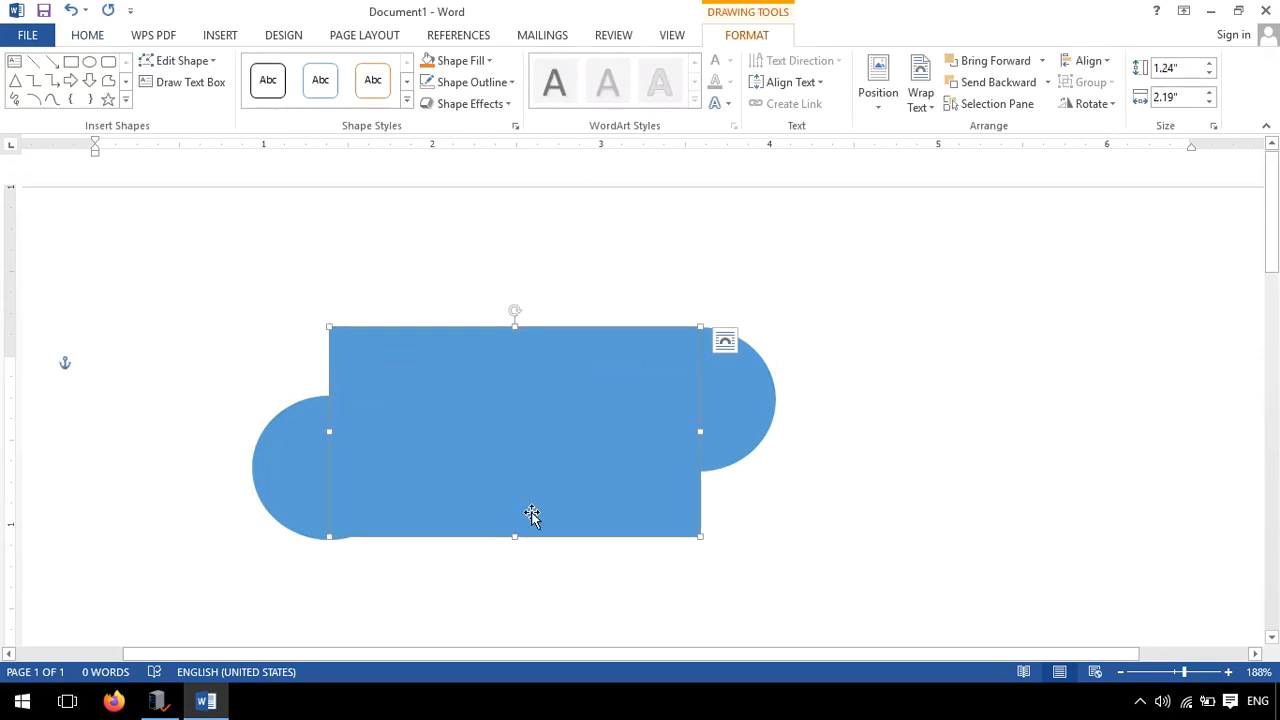
Duplicate the top shape's rectangle, reduce the copy's height to 0.44", and place it over the upper left corner
{"action": "left_click_drag", "start_coordinate": [481, 362], "coordinate": [826, 373]}
{"action": "left_click_drag", "start_coordinate": [837, 450], "coordinate": [552, 432]}
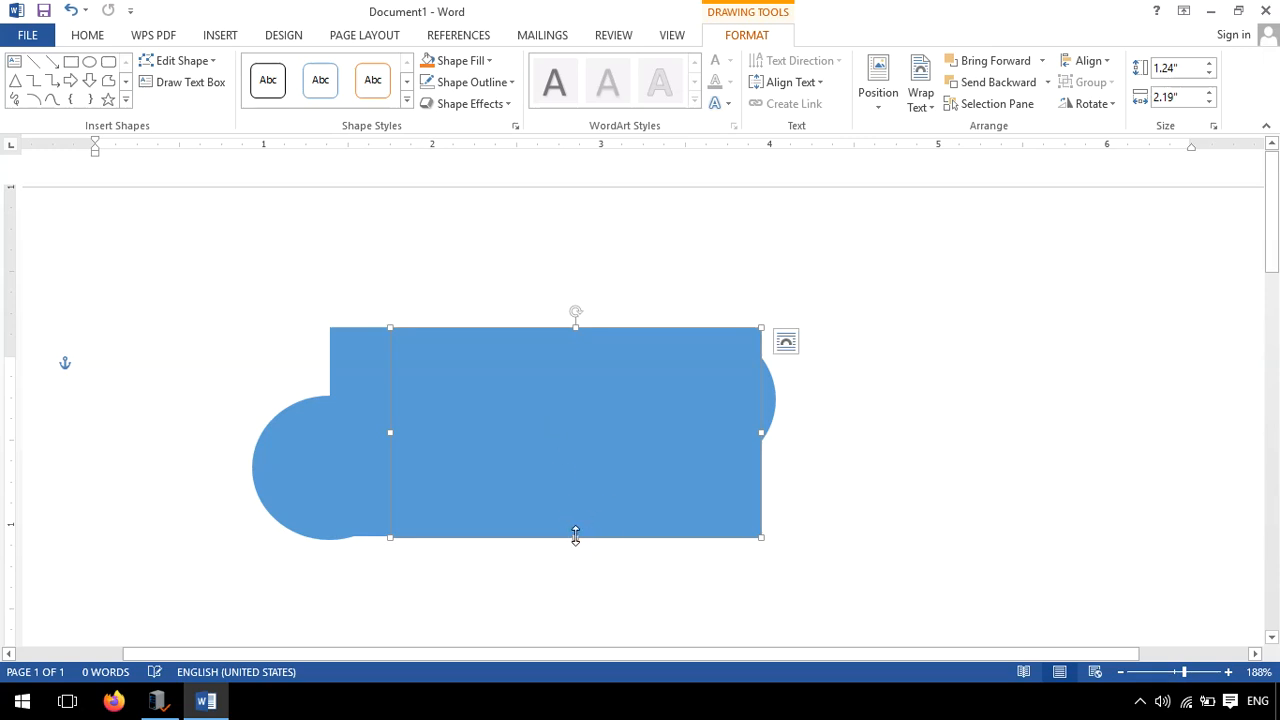
{"action": "left_click_drag", "start_coordinate": [575, 537], "coordinate": [457, 372]}
{"action": "left_click", "coordinate": [862, 362]}
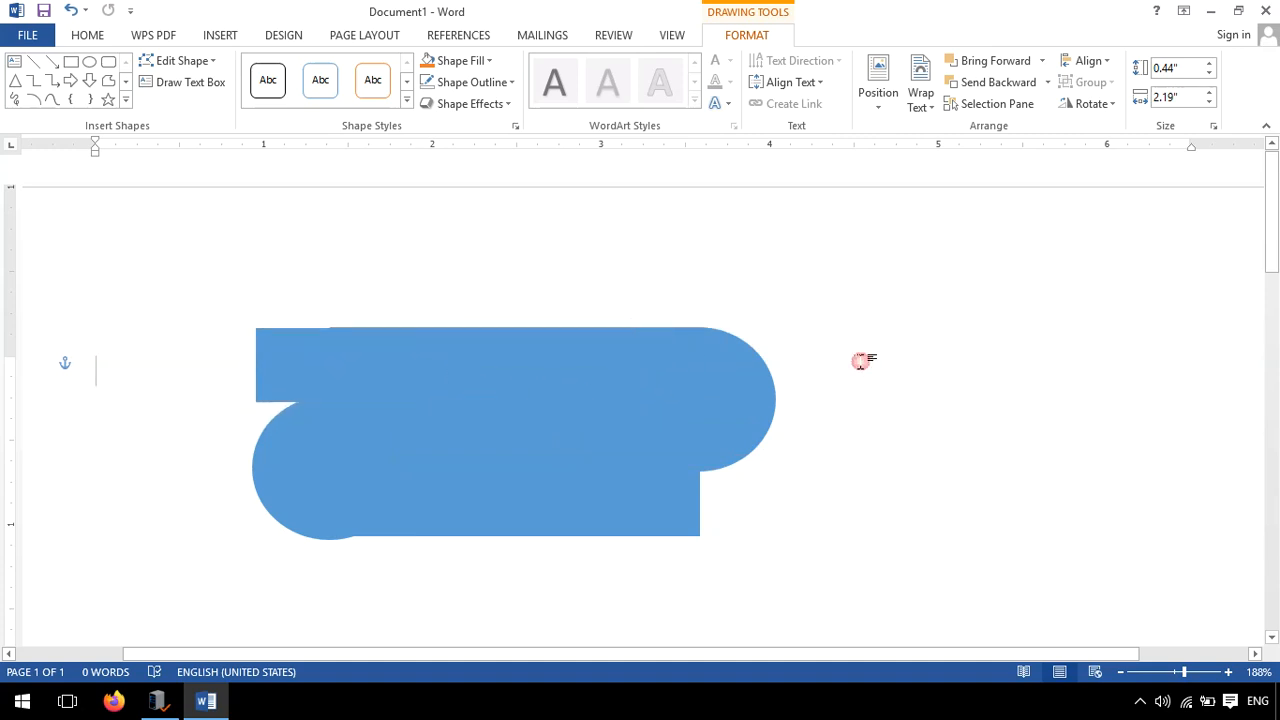
Extend the corner rectangle's height to 0.81" and nudge it left into line with the near-circle's left edge
{"action": "left_click", "coordinate": [345, 384]}
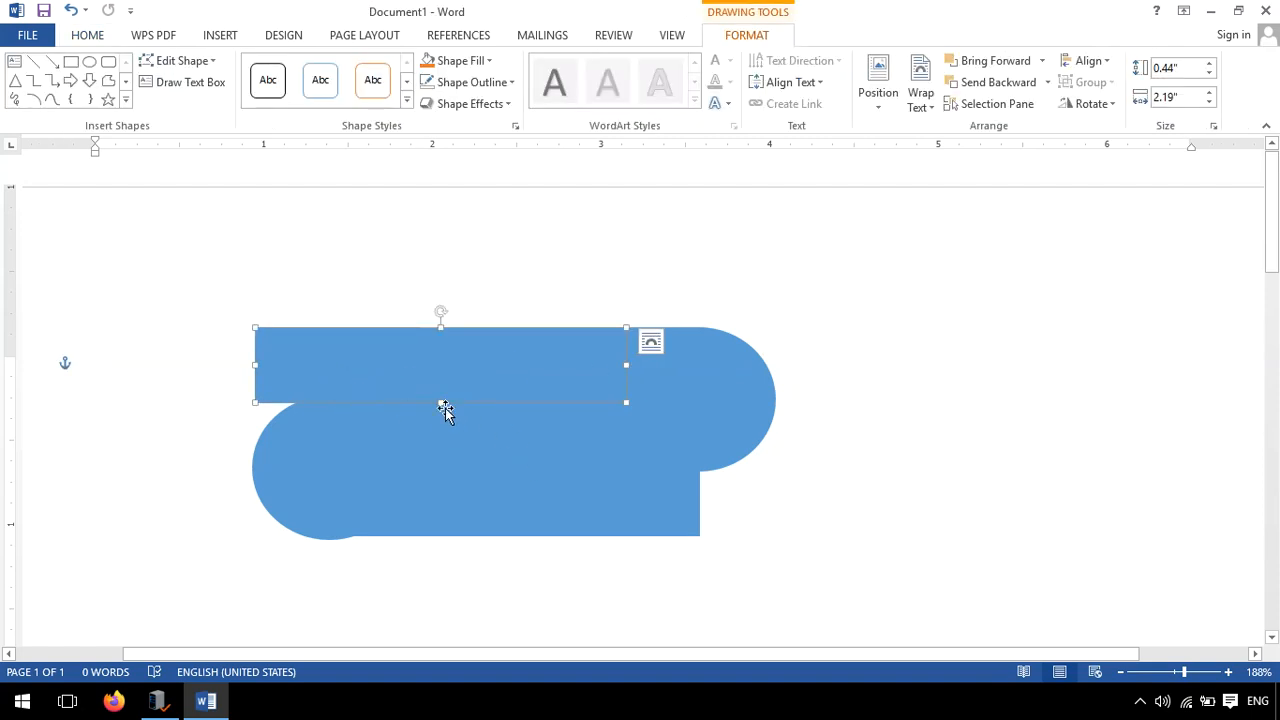
{"action": "left_click_drag", "start_coordinate": [440, 402], "coordinate": [439, 465]}
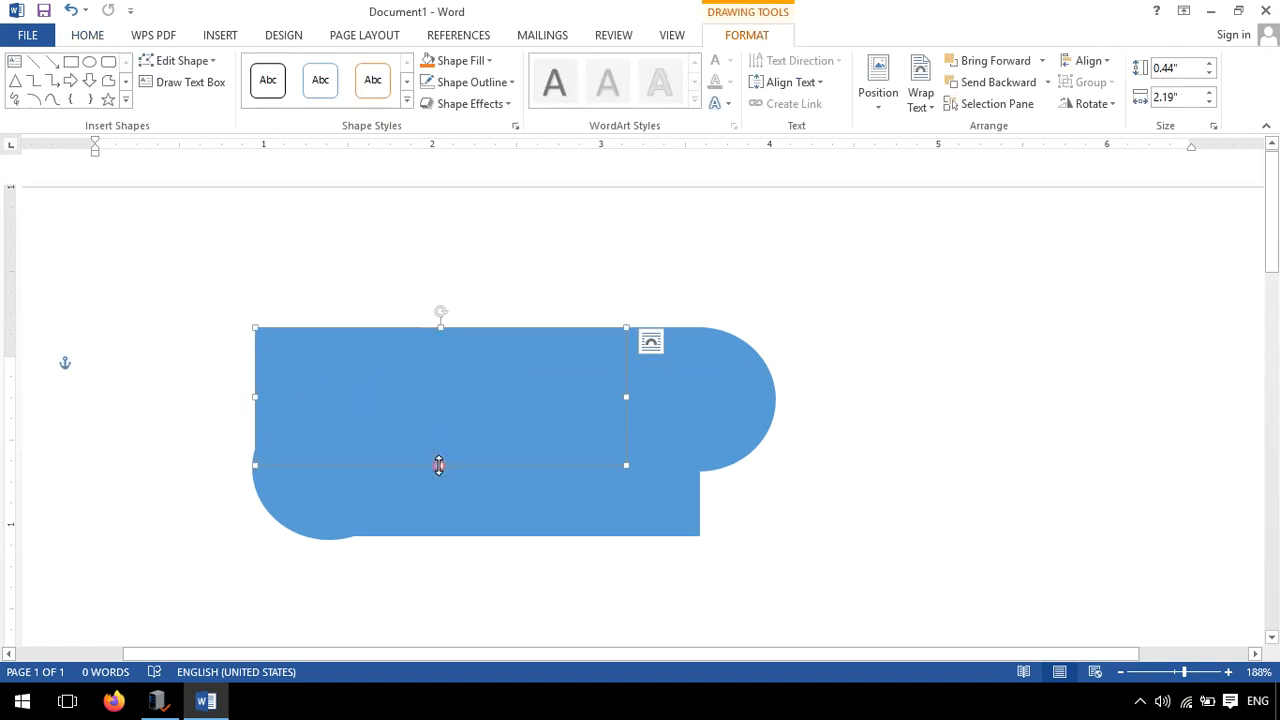
{"action": "key", "text": "Left"}
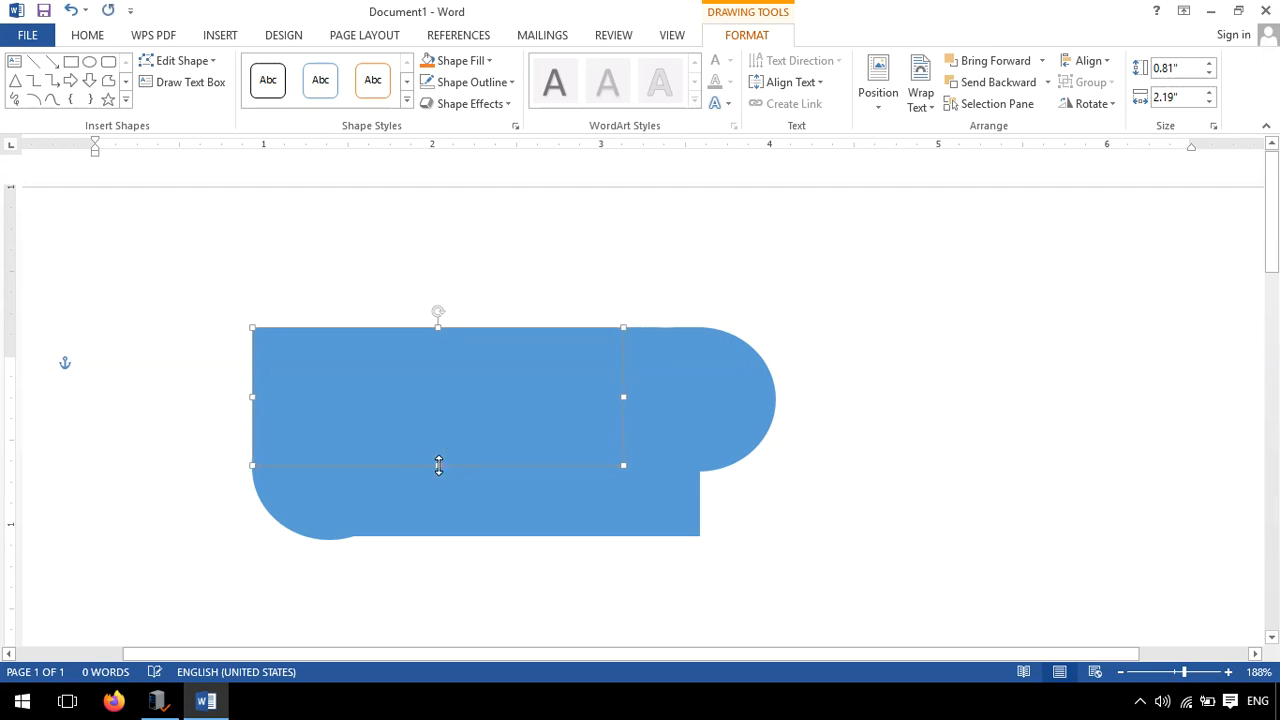
{"action": "left_click", "coordinate": [592, 629]}
{"action": "left_click", "coordinate": [426, 377]}
{"action": "left_click", "coordinate": [512, 571]}
Copy the corner rectangle onto the shape's lower right corner and widen the copy leftward to 2.73"
{"action": "left_click", "coordinate": [508, 398]}
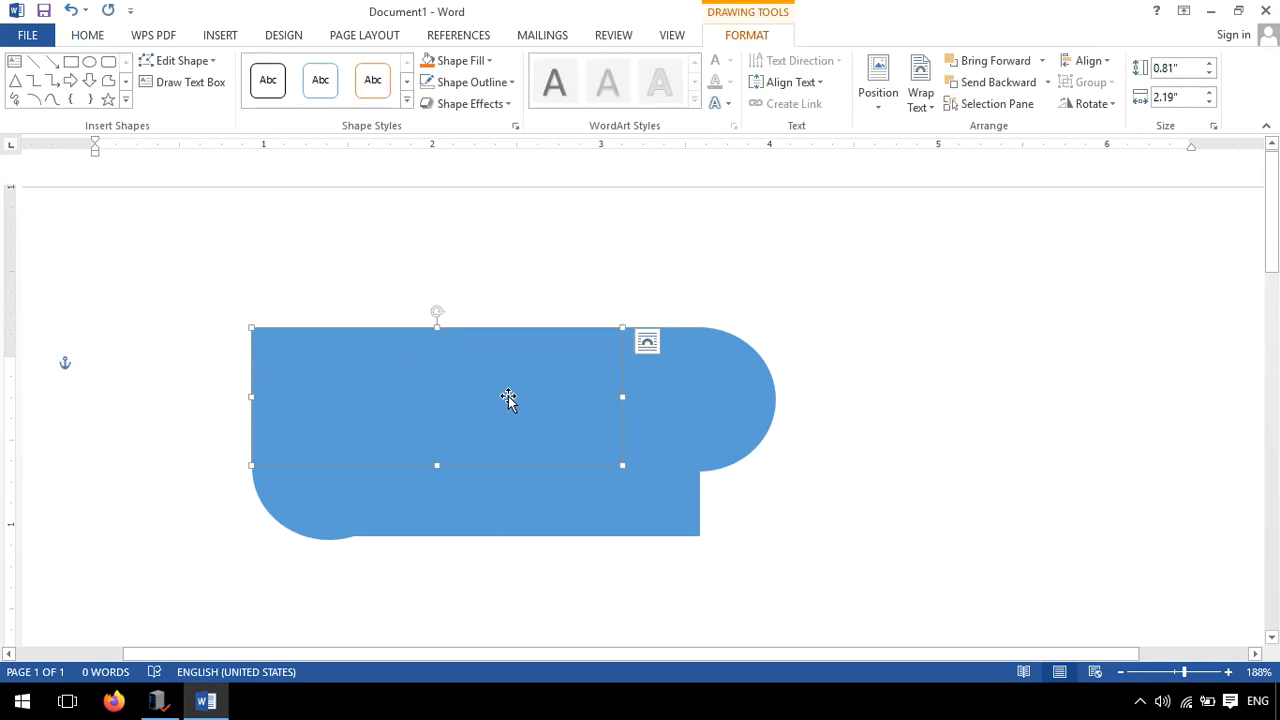
{"action": "left_click_drag", "start_coordinate": [508, 398], "coordinate": [657, 473]}
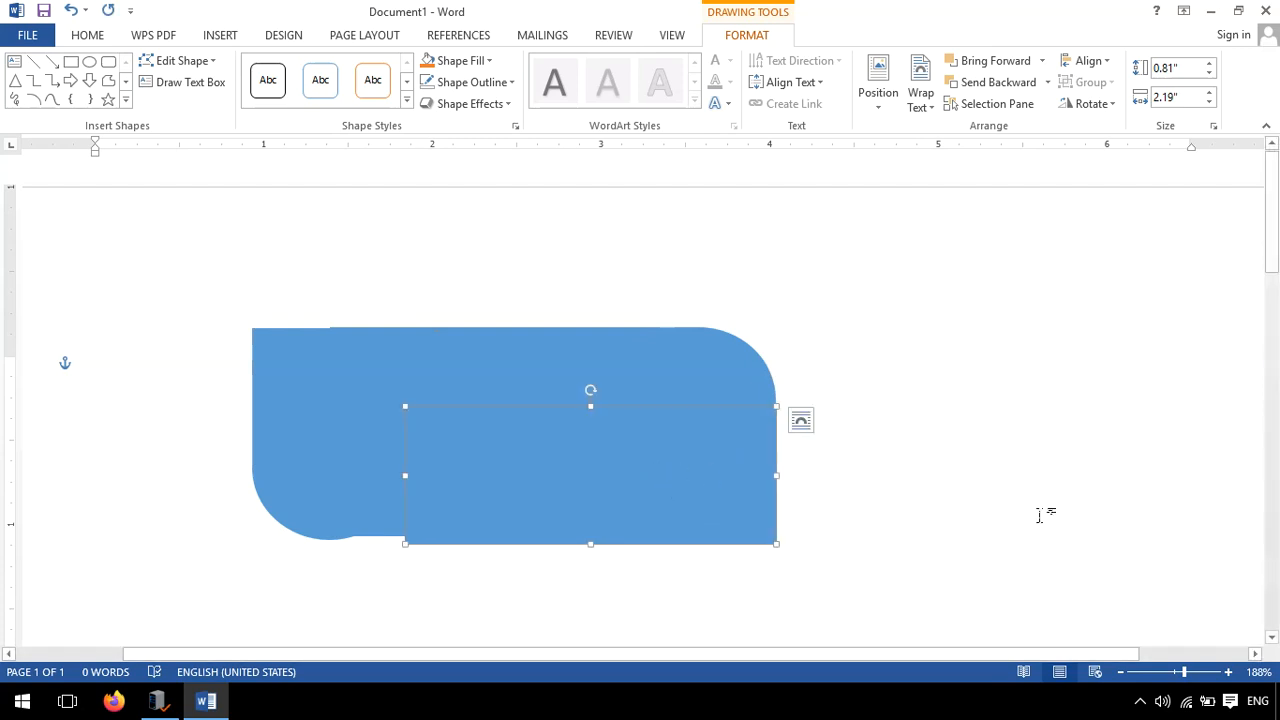
{"action": "left_click", "coordinate": [906, 480]}
{"action": "left_click", "coordinate": [443, 502]}
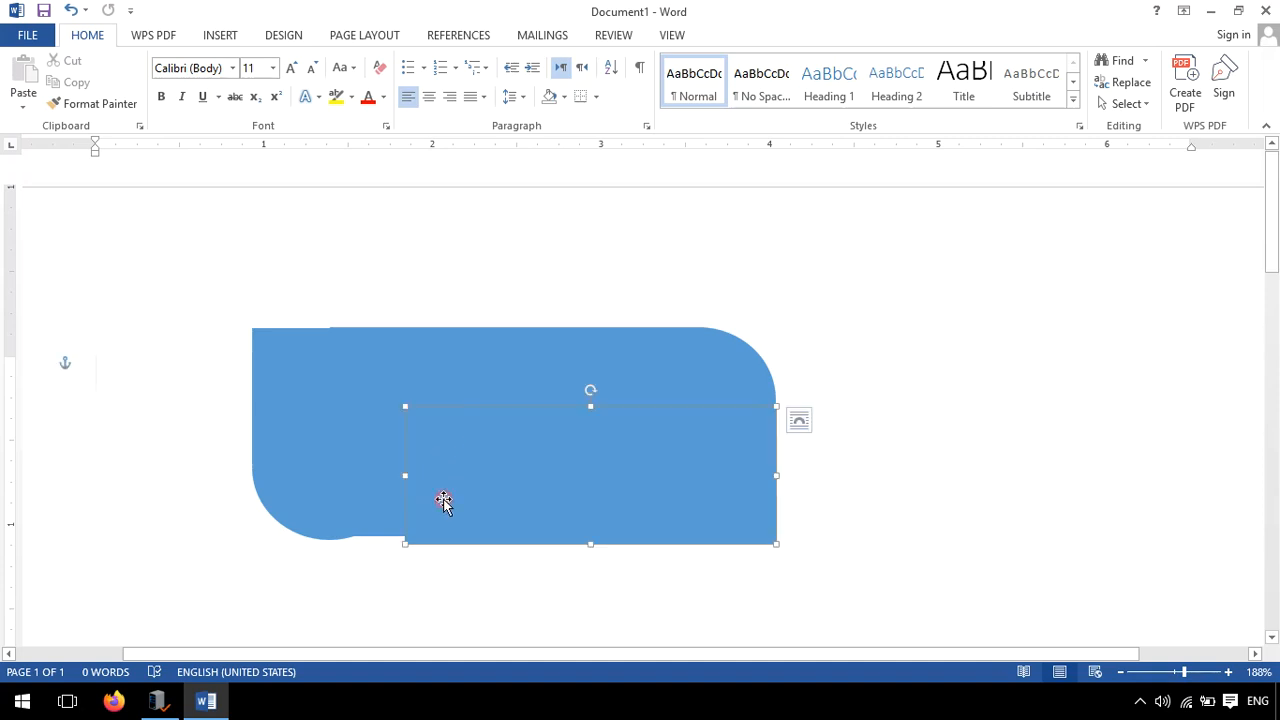
{"action": "left_click_drag", "start_coordinate": [402, 476], "coordinate": [314, 470]}
{"action": "left_click", "coordinate": [514, 606]}
Nudge the lower left near-circle down until it lines up with the bottom edge of the lower rectangle
{"action": "left_click", "coordinate": [260, 441]}
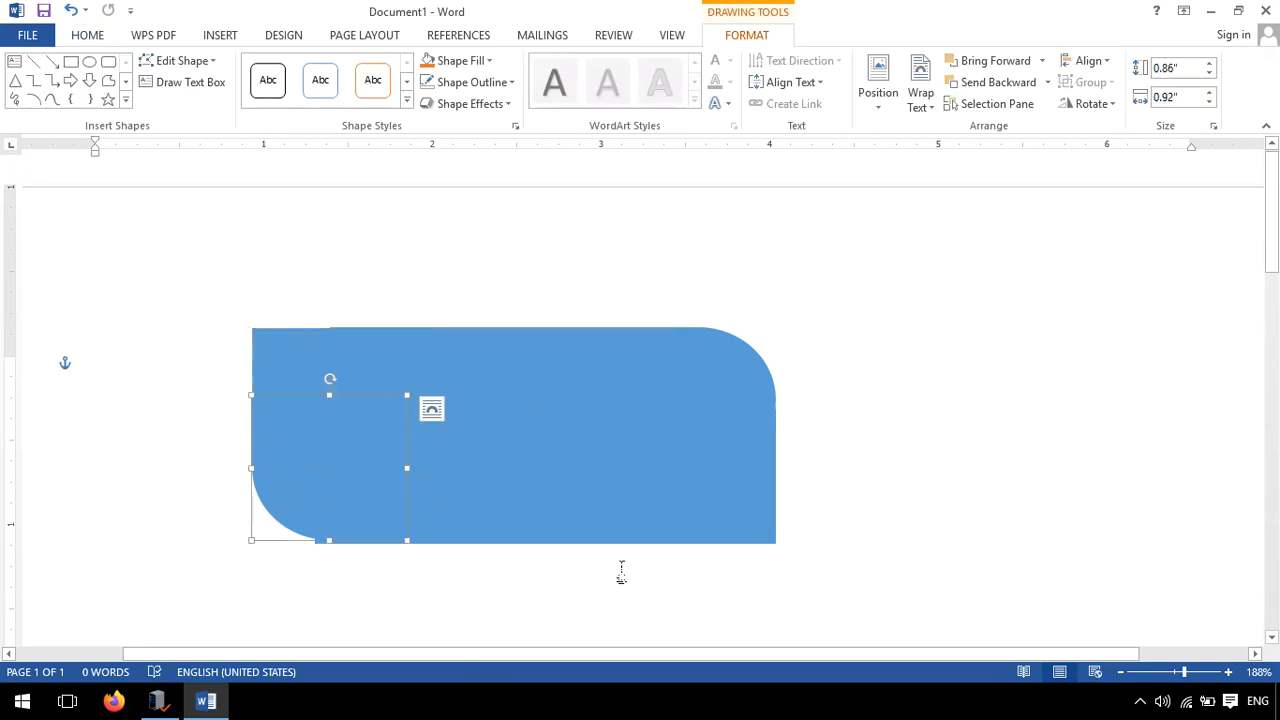
{"action": "key", "text": "Down"}
{"action": "key", "text": "Down"}
{"action": "key", "text": "Down"}
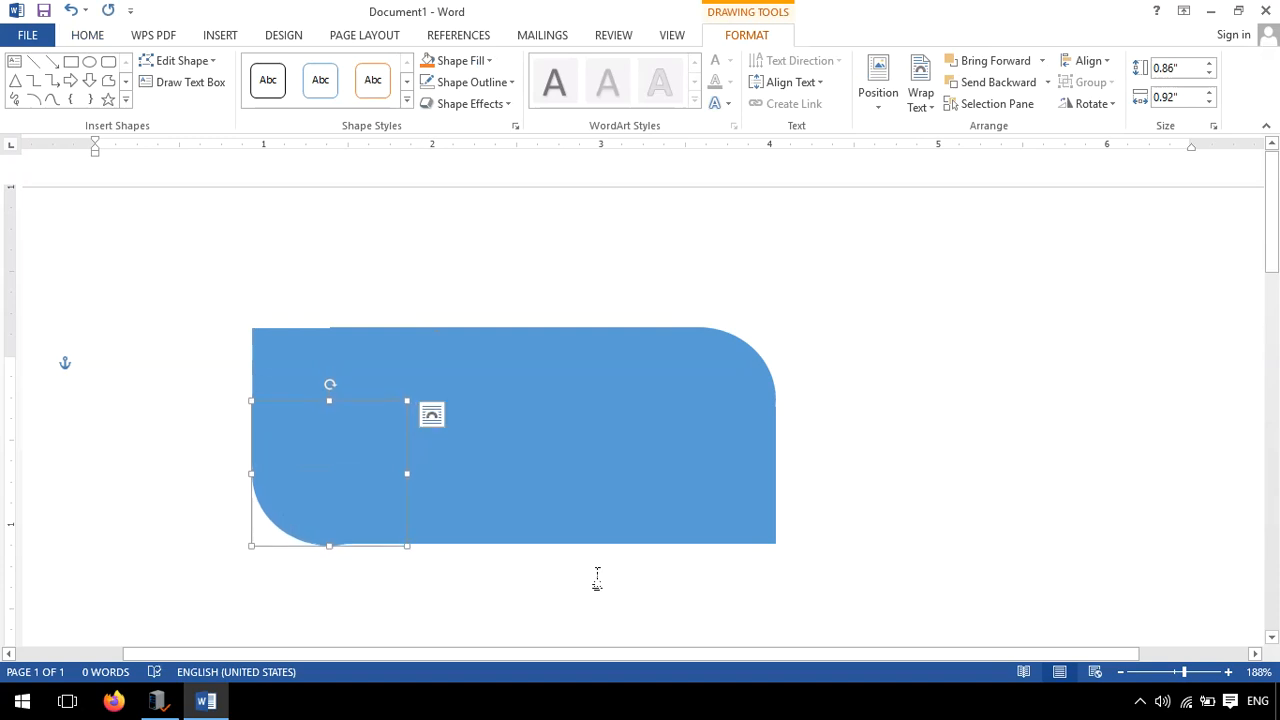
{"action": "left_click", "coordinate": [608, 603]}
{"action": "left_click", "coordinate": [309, 503]}
{"action": "left_click", "coordinate": [250, 551]}
{"action": "left_click", "coordinate": [323, 520]}
{"action": "left_click", "coordinate": [291, 520]}
{"action": "left_click", "coordinate": [394, 600]}
{"action": "left_click", "coordinate": [298, 530]}
{"action": "left_click", "coordinate": [340, 613]}
{"action": "left_click", "coordinate": [283, 517]}
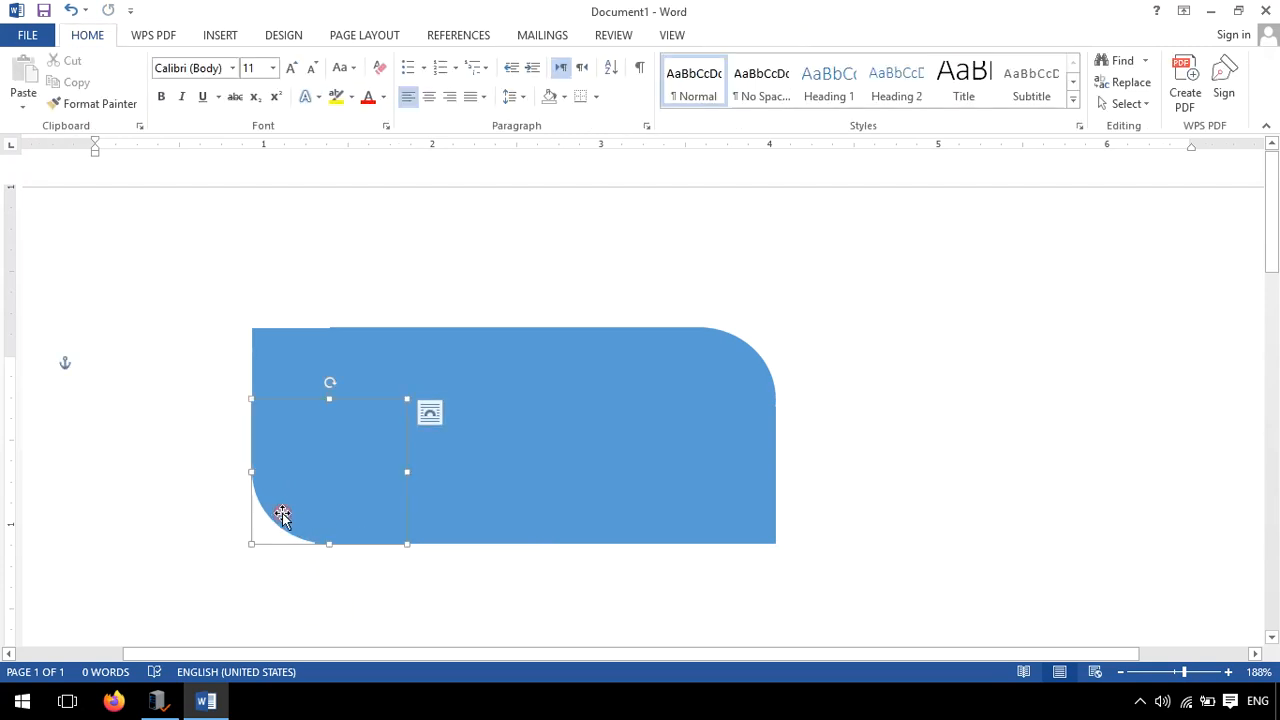
{"action": "left_click", "coordinate": [319, 594]}
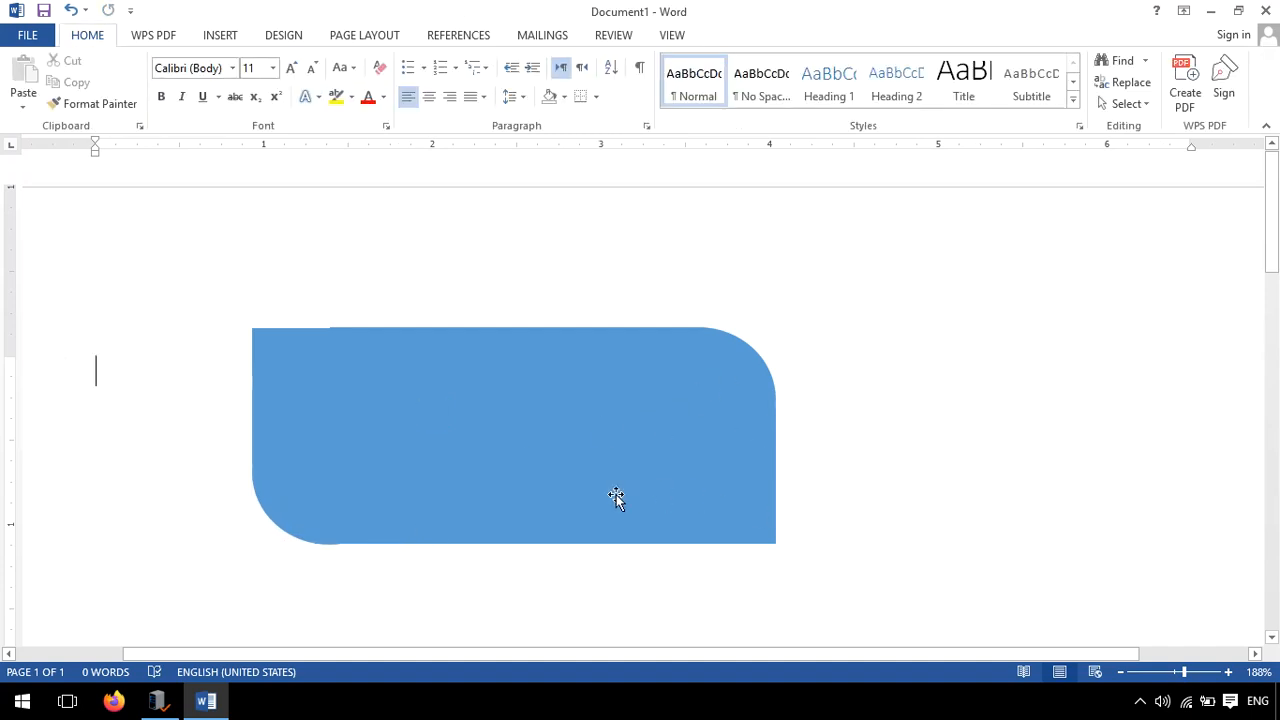
{"action": "left_click", "coordinate": [626, 523]}
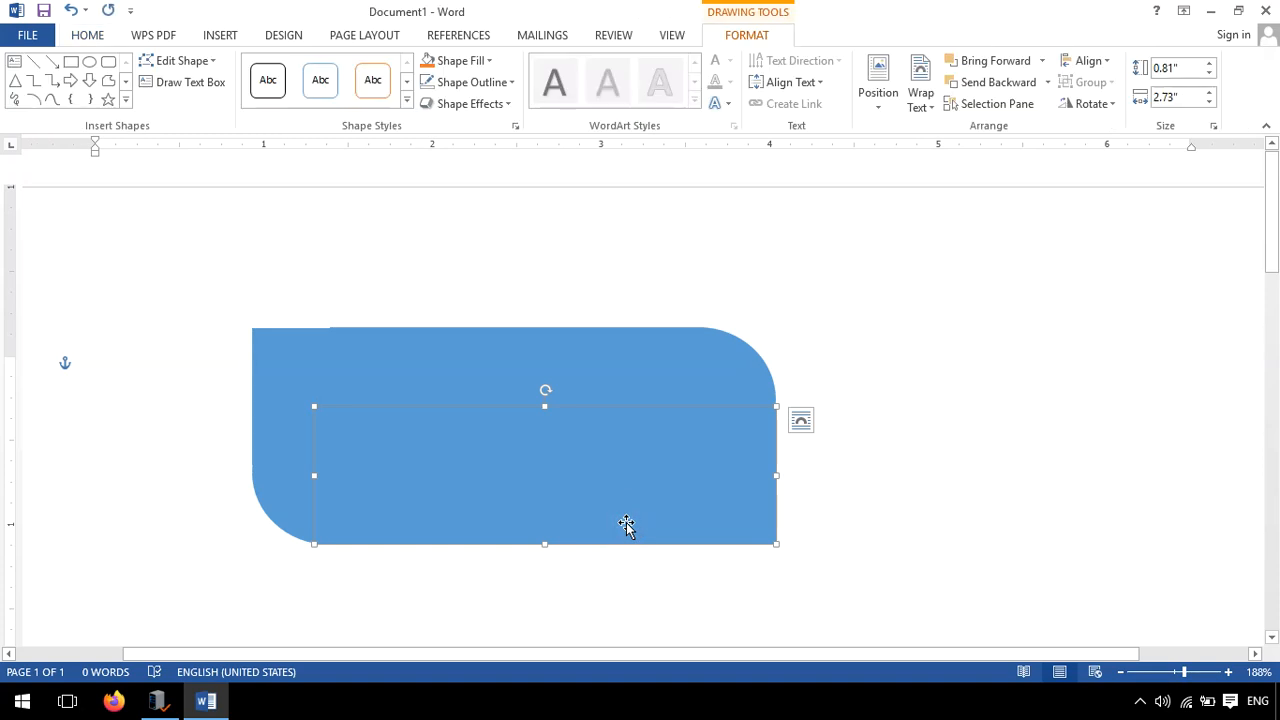
{"action": "left_click", "coordinate": [605, 588]}
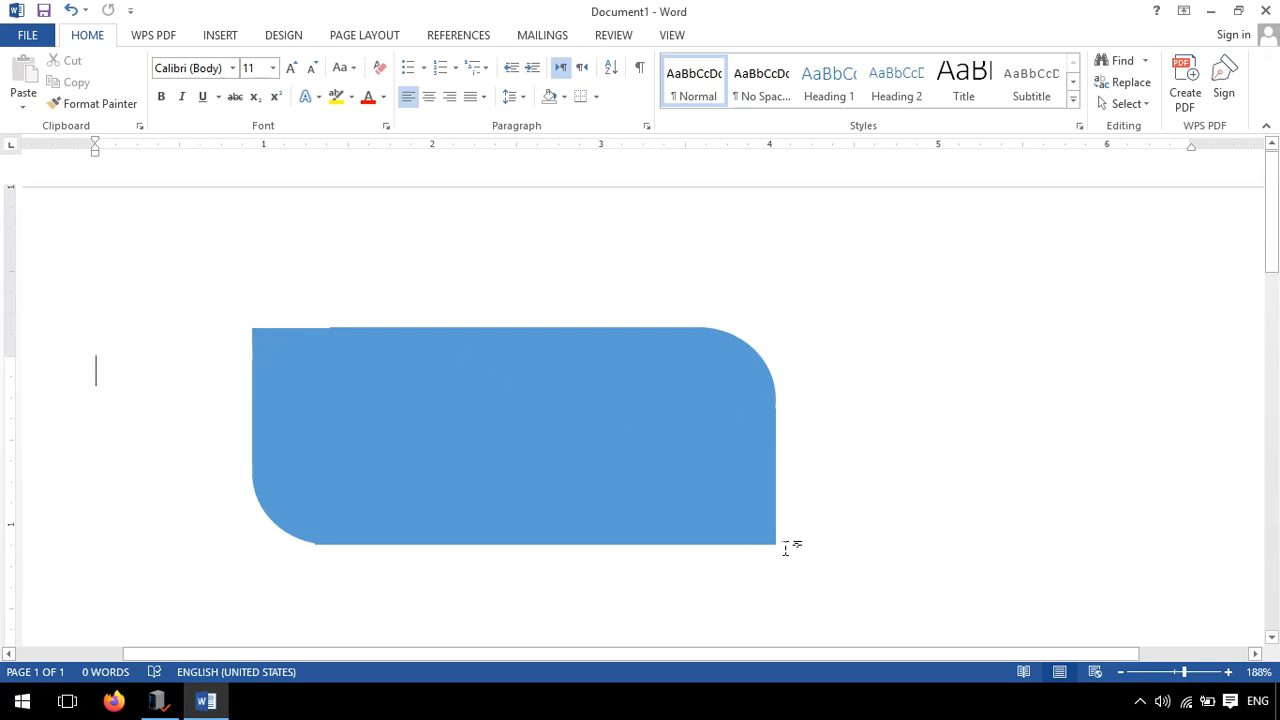
Duplicate the outlined rectangle and oval together below the originals and shrink both copies slightly
{"action": "left_click", "coordinate": [1157, 672]}
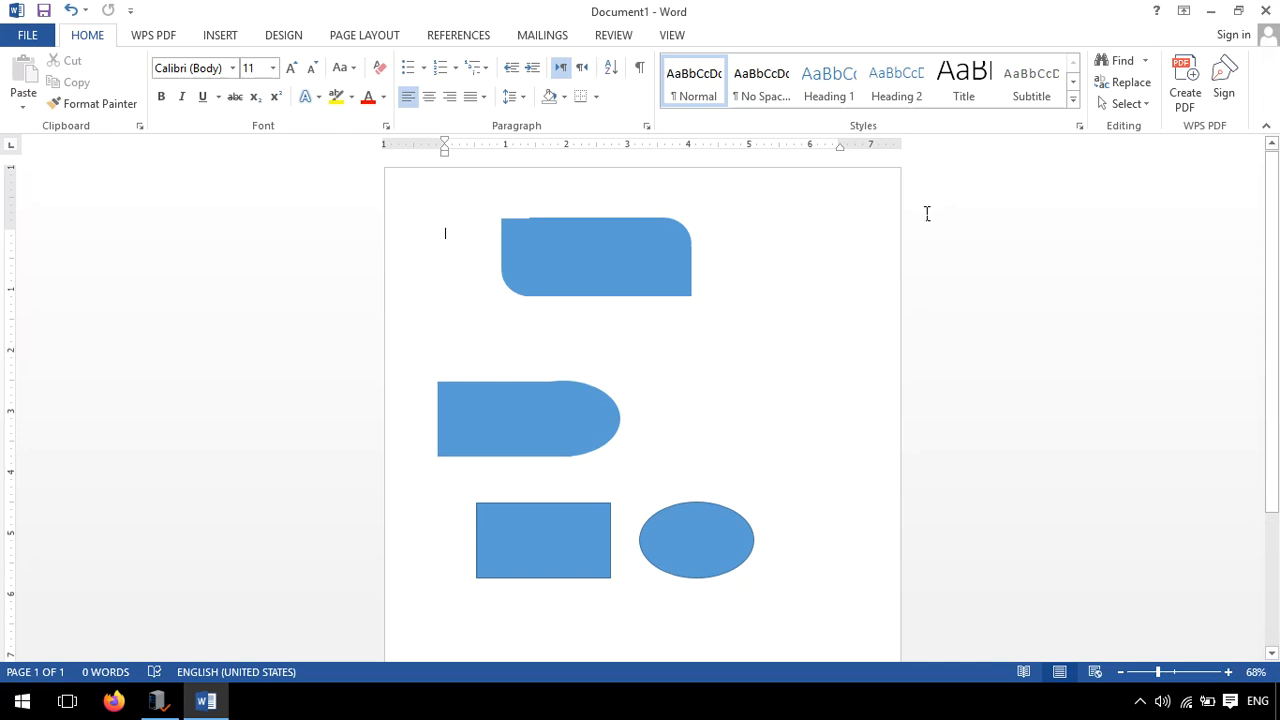
{"action": "scroll", "coordinate": [920, 235], "scroll_direction": "down", "scroll_amount": 3}
{"action": "left_click", "coordinate": [540, 338]}
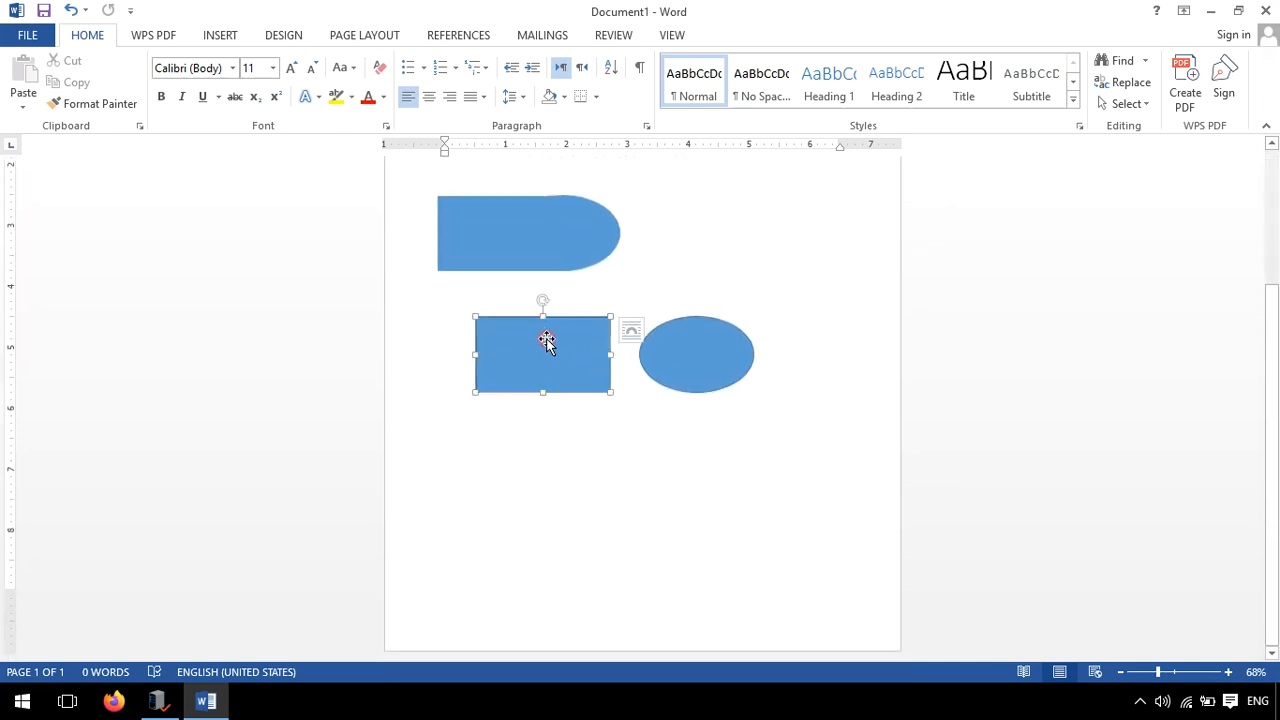
{"action": "left_click", "coordinate": [696, 350], "text": "shift"}
{"action": "left_click_drag", "start_coordinate": [706, 357], "coordinate": [674, 506]}
{"action": "left_click", "coordinate": [1180, 671]}
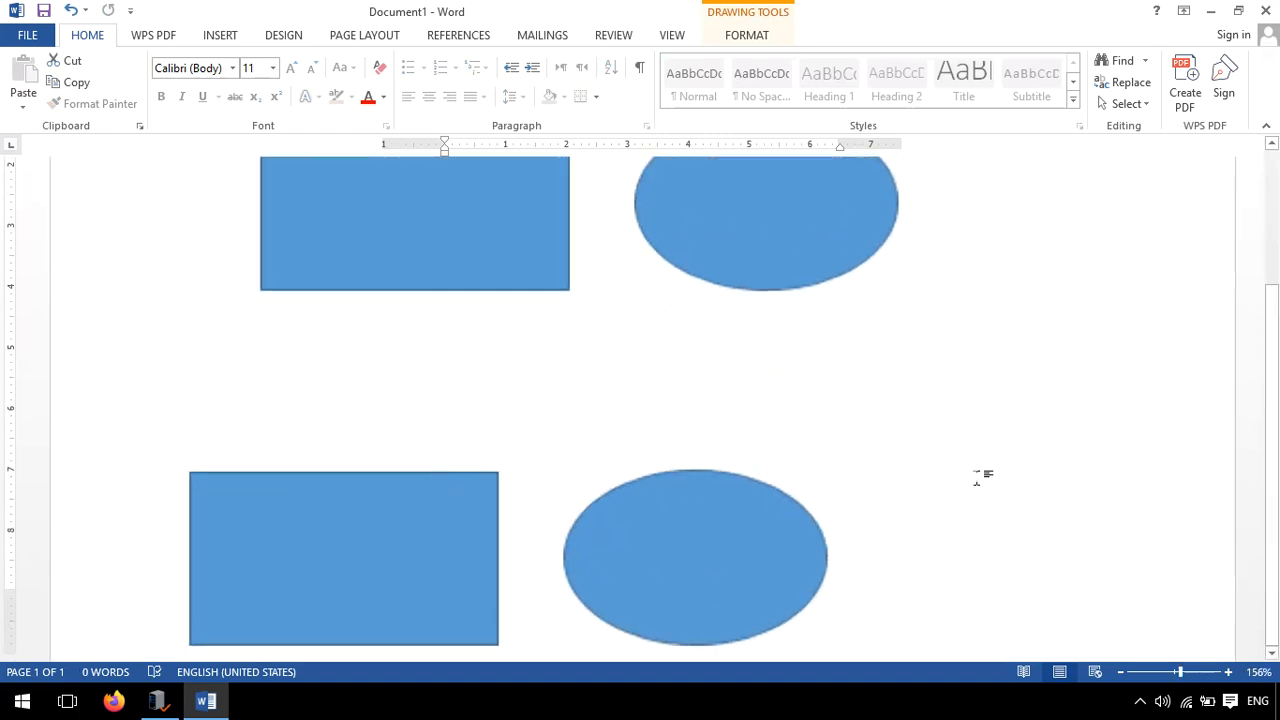
{"action": "scroll", "coordinate": [980, 474], "scroll_direction": "down", "scroll_amount": 1}
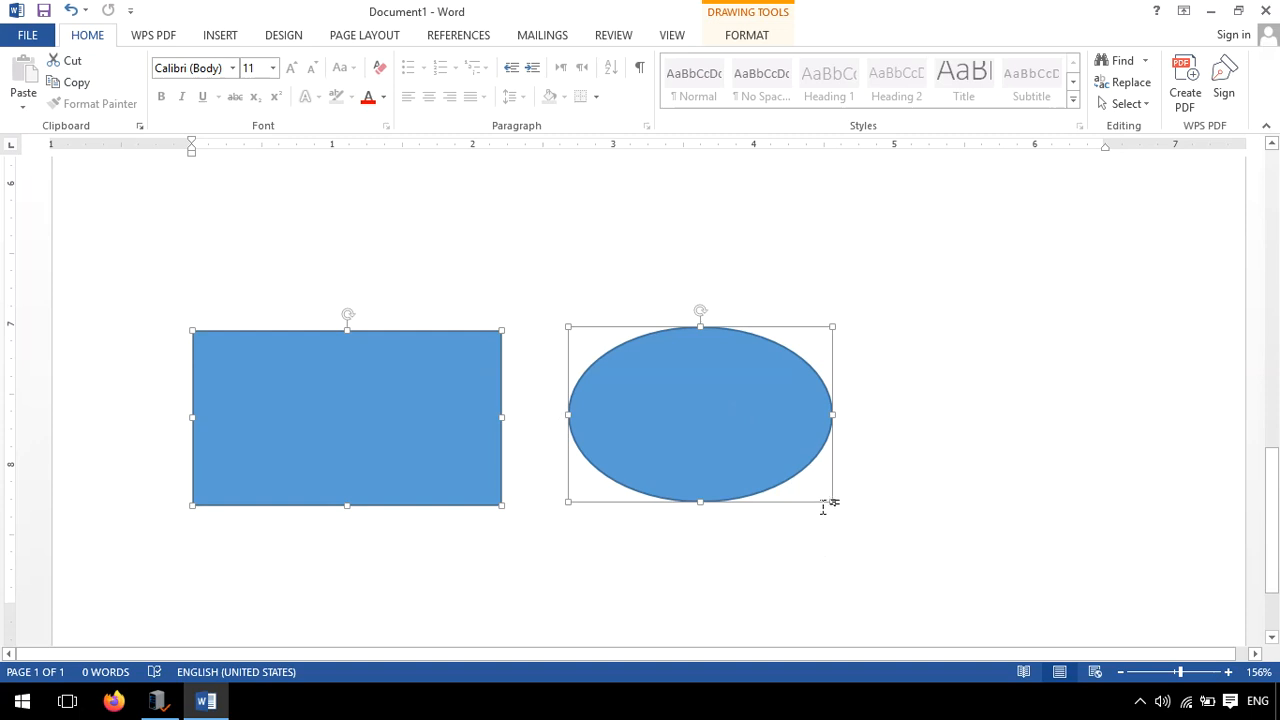
{"action": "mouse_move", "coordinate": [833, 503]}
{"action": "left_mouse_down"}
{"action": "mouse_move", "coordinate": [791, 509]}
{"action": "mouse_move", "coordinate": [820, 494]}
{"action": "left_mouse_up"}
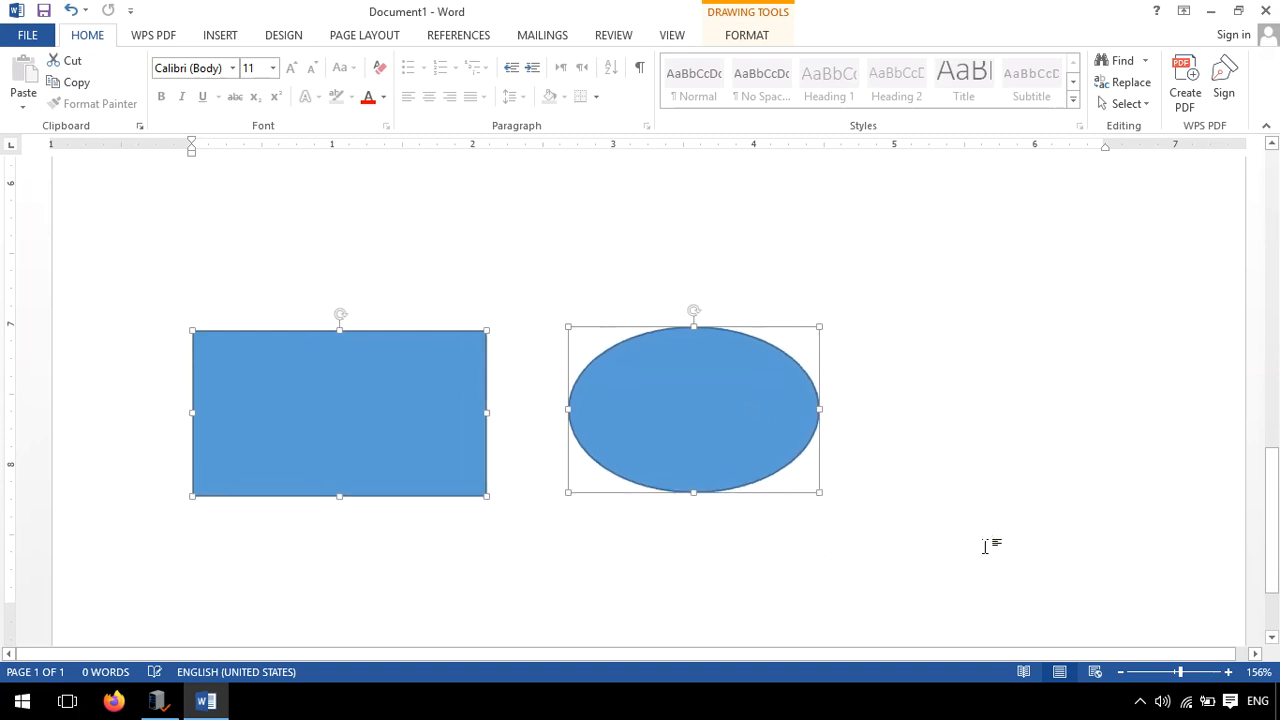
Move the copied oval onto the top edge of the copied rectangle and widen it to 2.07" to form an arch
{"action": "left_click", "coordinate": [989, 543]}
{"action": "scroll", "coordinate": [722, 430], "scroll_direction": "down", "scroll_amount": 5}
{"action": "left_click_drag", "start_coordinate": [723, 426], "coordinate": [563, 432]}
{"action": "left_click_drag", "start_coordinate": [482, 374], "coordinate": [340, 283]}
{"action": "left_click_drag", "start_coordinate": [443, 260], "coordinate": [484, 259]}
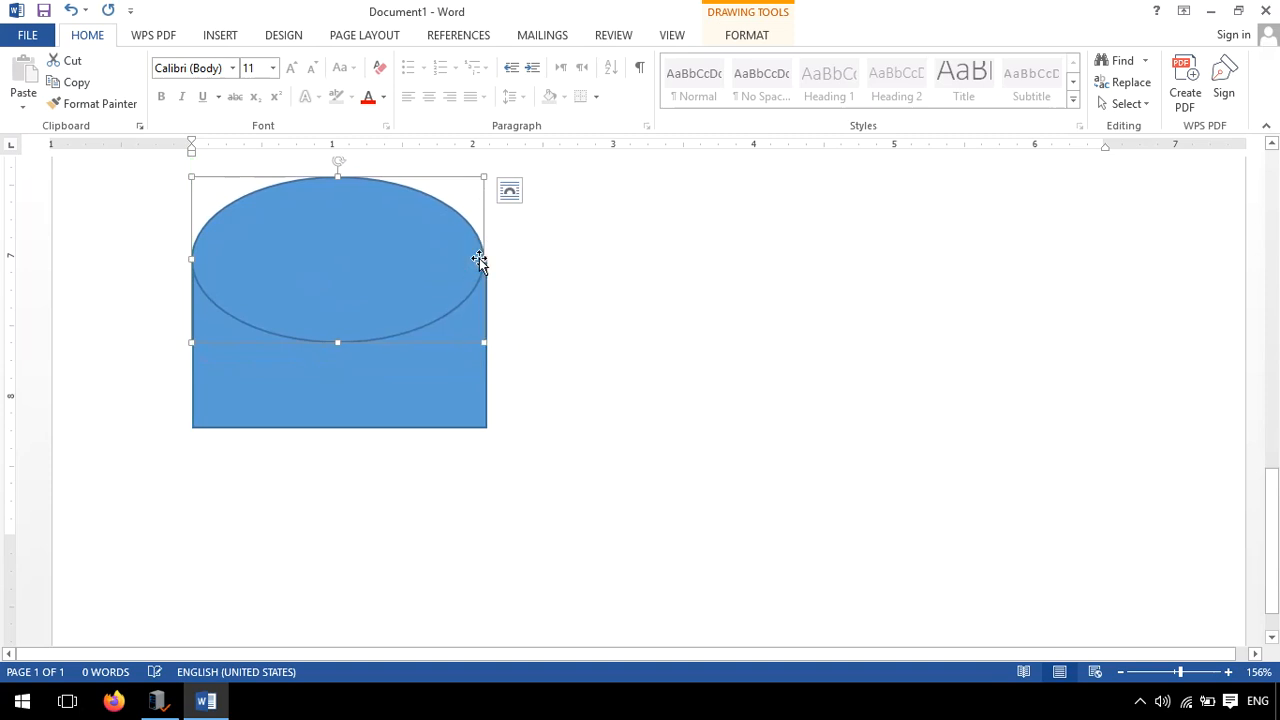
Remove the outline from the arch's oval and from its rectangle
{"action": "left_click", "coordinate": [755, 42]}
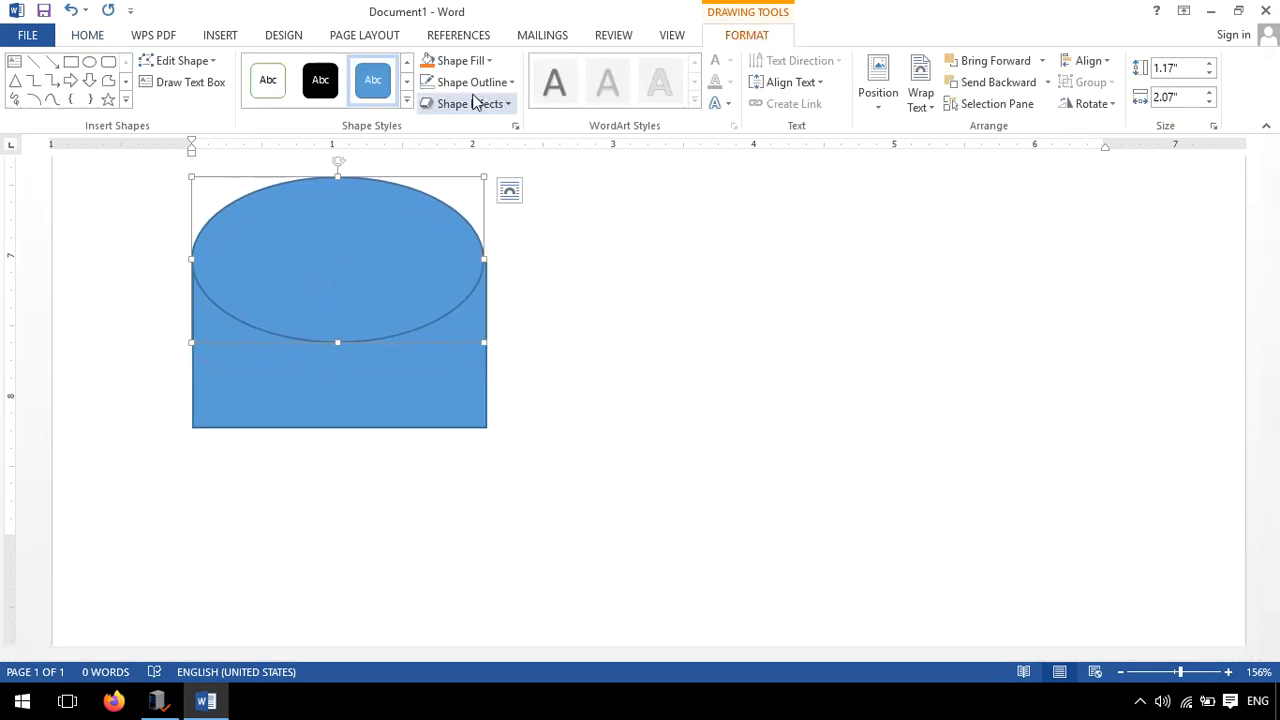
{"action": "left_click", "coordinate": [426, 82]}
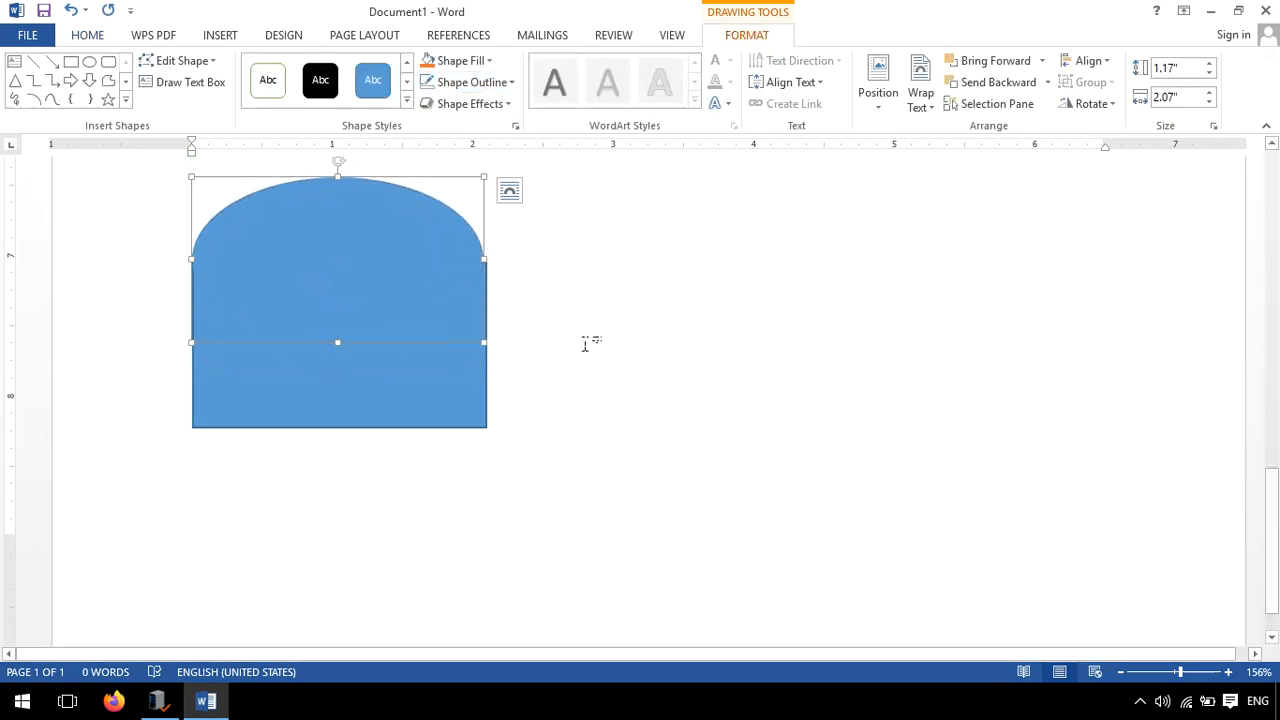
{"action": "left_click", "coordinate": [431, 412]}
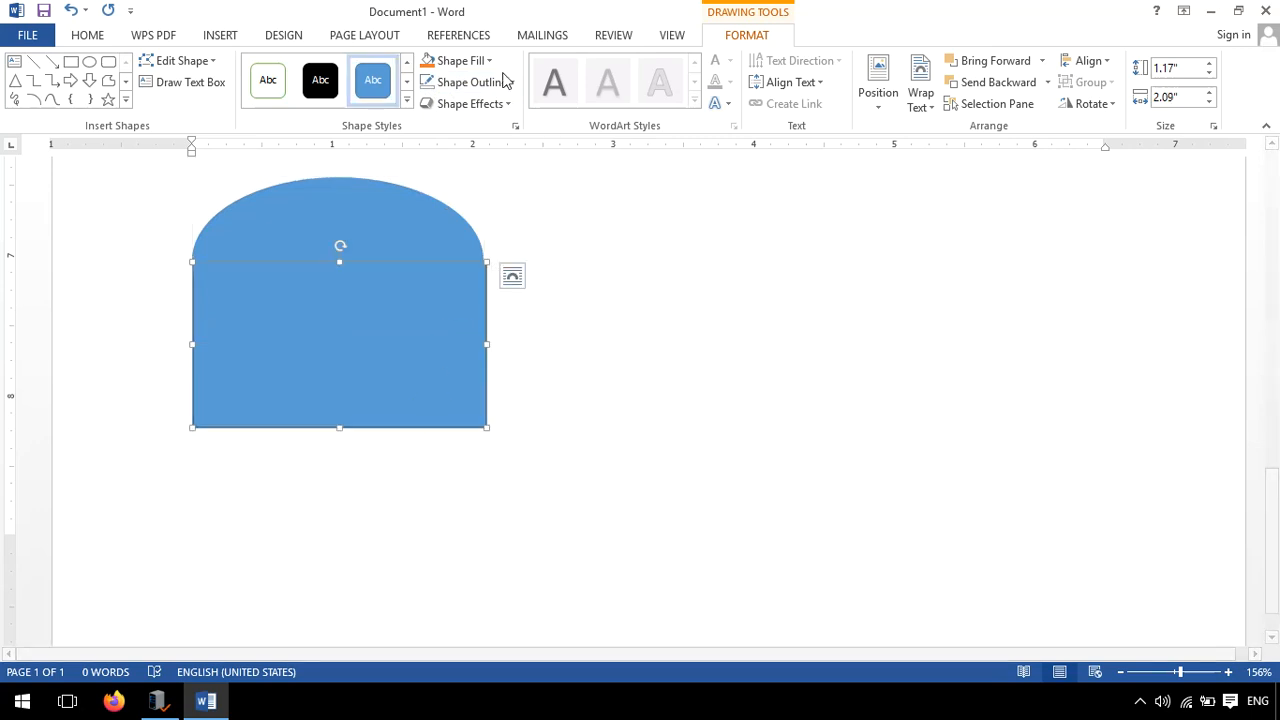
{"action": "left_click", "coordinate": [471, 84]}
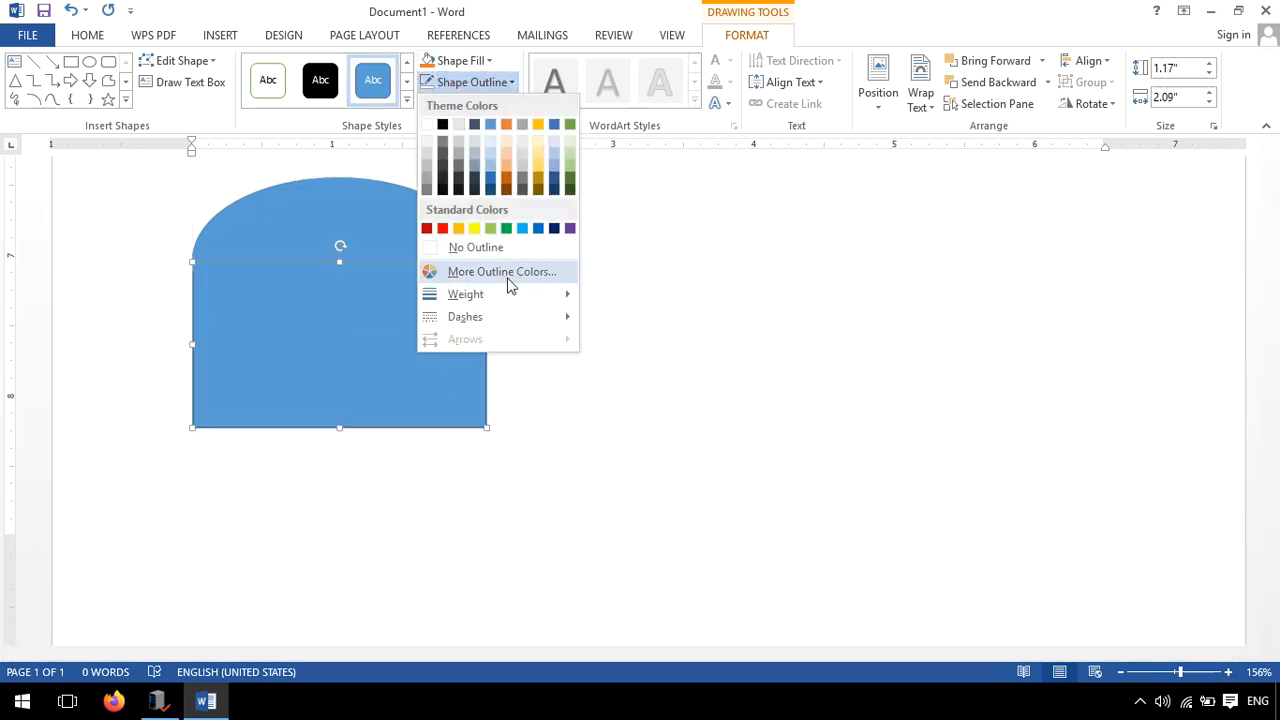
{"action": "left_click", "coordinate": [496, 245]}
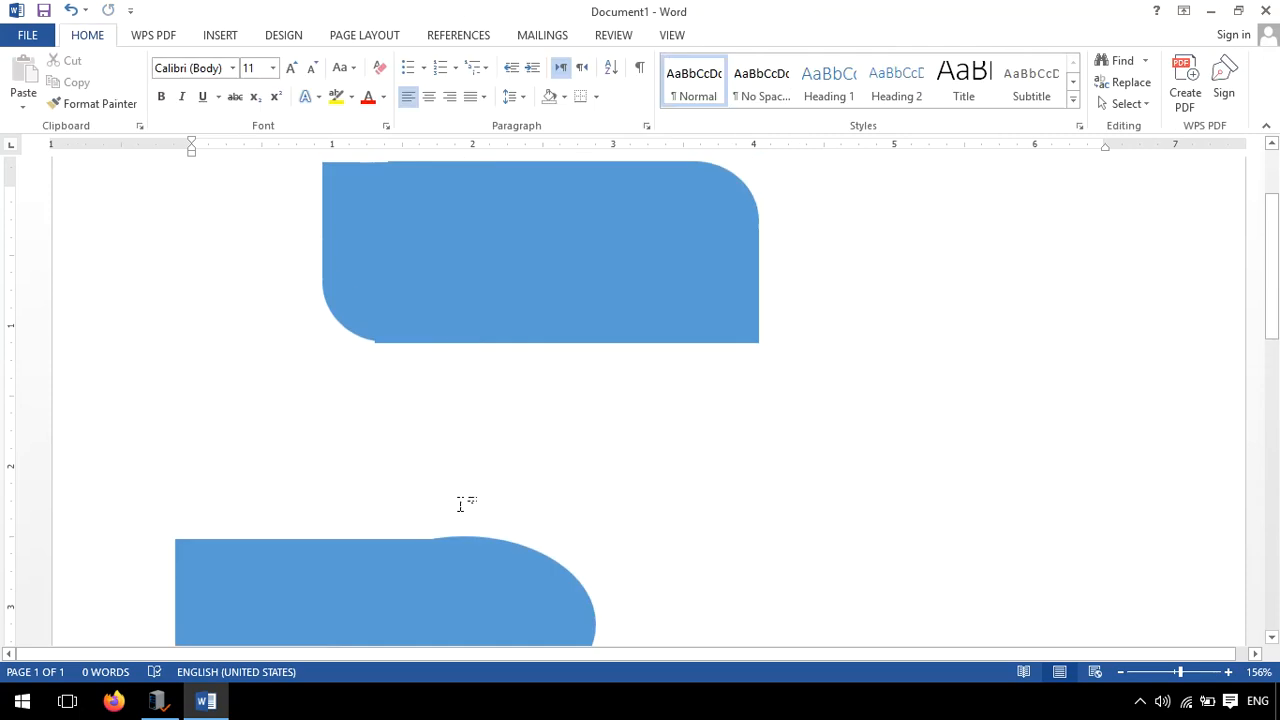
Fine-tune the arch's rectangle so its right edge lines up with the oval
{"action": "scroll", "coordinate": [409, 372], "scroll_direction": "down", "scroll_amount": 7}
{"action": "left_click", "coordinate": [400, 503]}
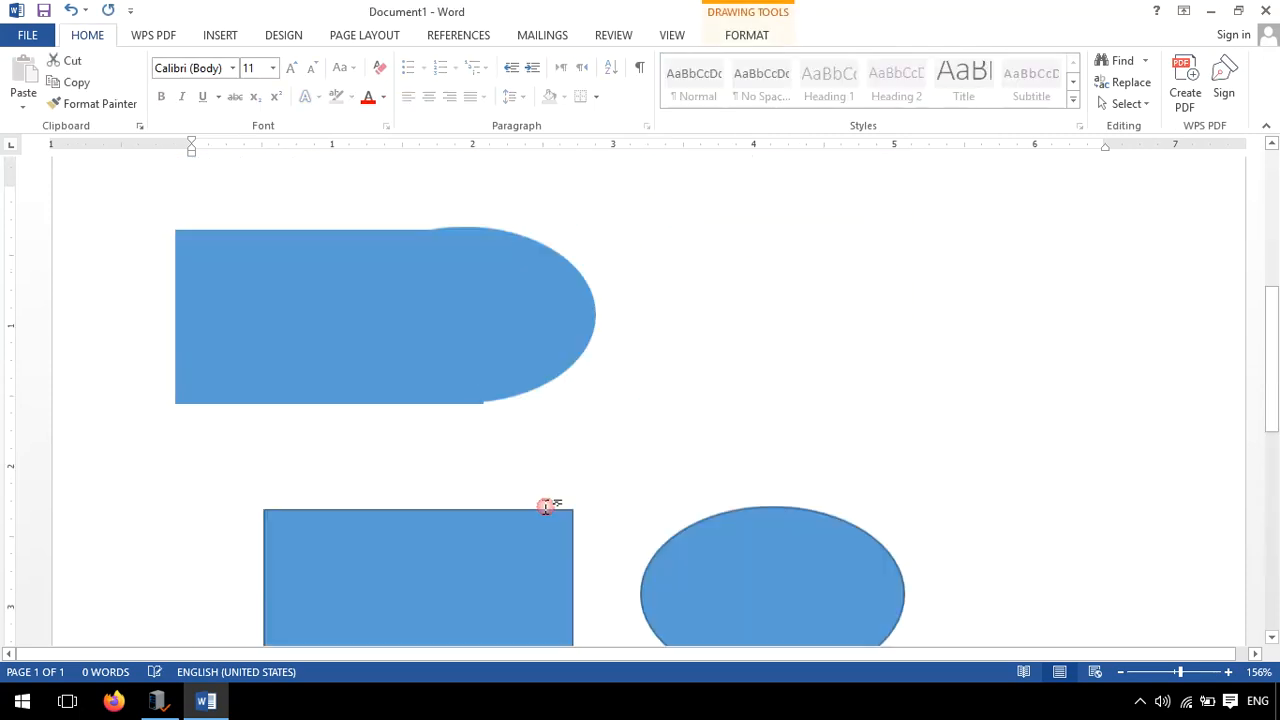
{"action": "scroll", "coordinate": [449, 478], "scroll_direction": "down", "scroll_amount": 5}
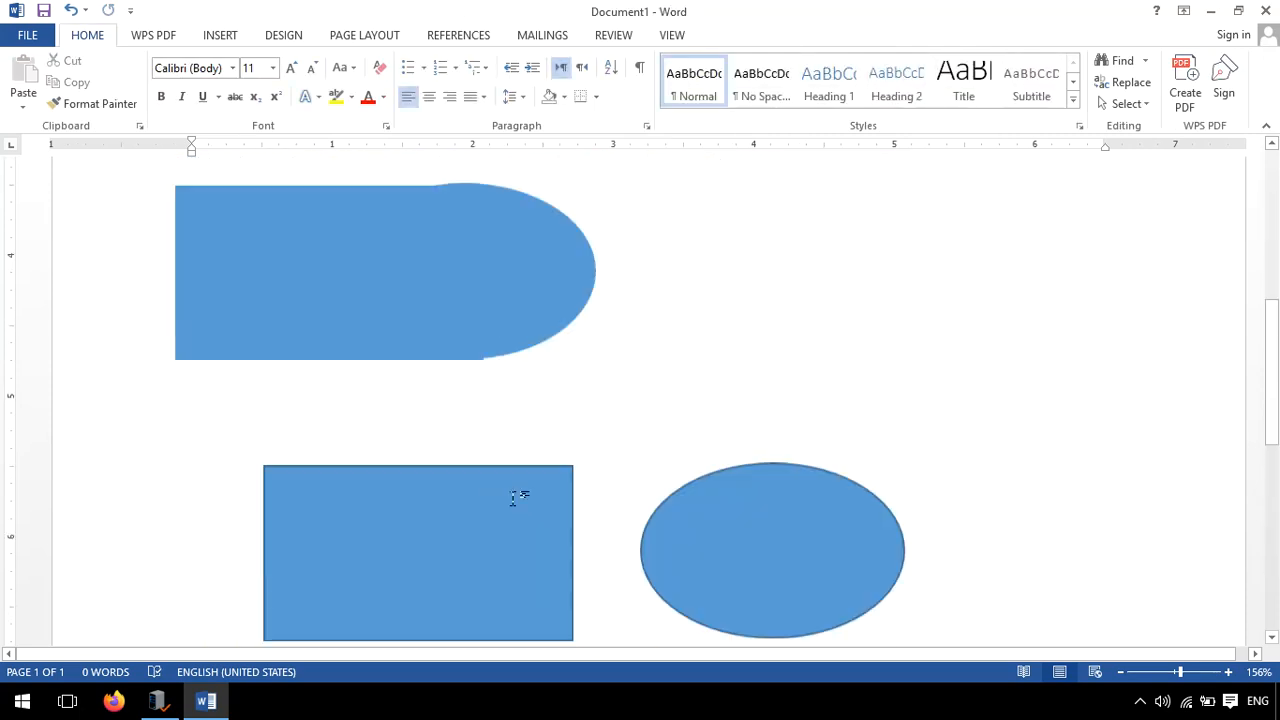
{"action": "left_click", "coordinate": [476, 426]}
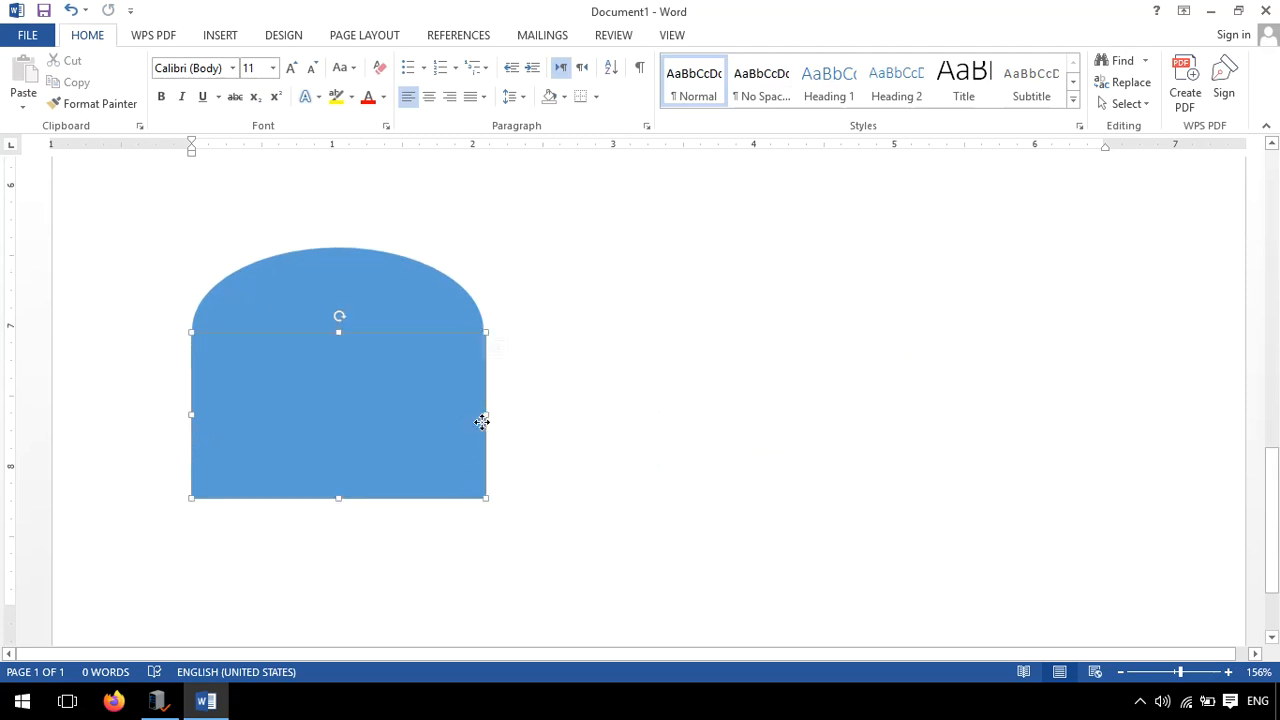
{"action": "left_click", "coordinate": [1205, 672]}
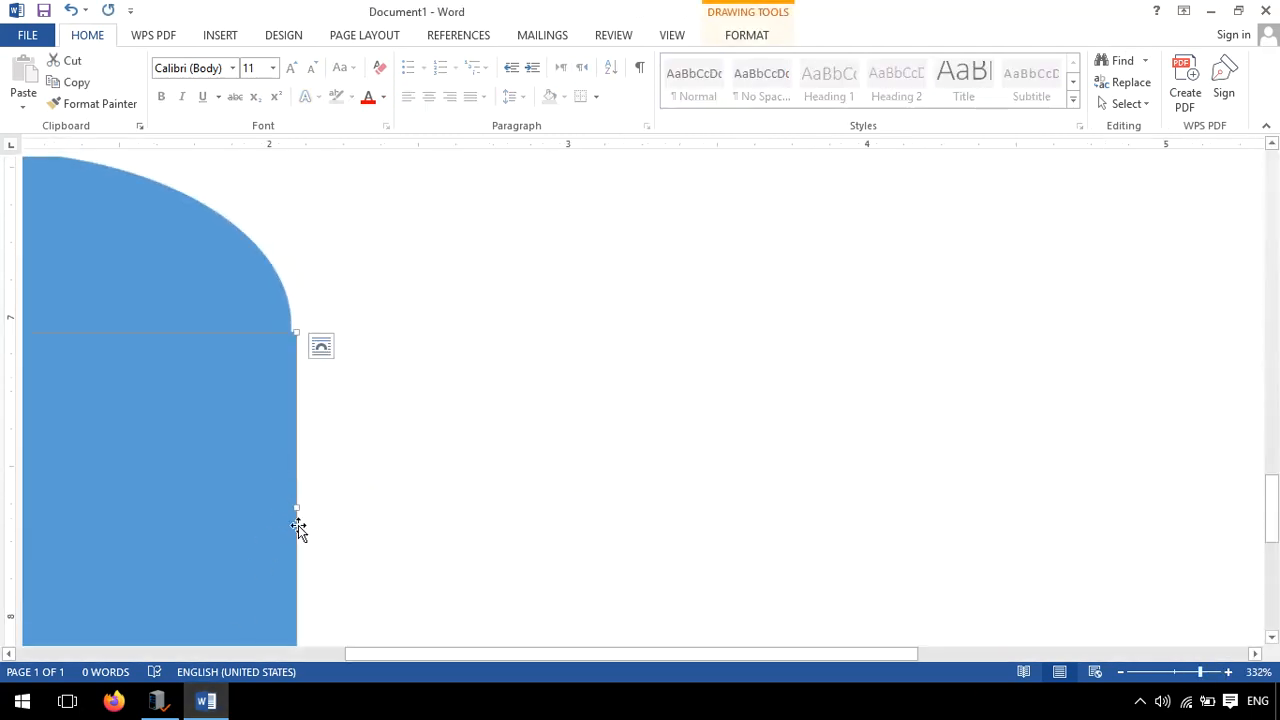
{"action": "left_click", "coordinate": [300, 509]}
{"action": "scroll", "coordinate": [1094, 611], "scroll_direction": "down", "scroll_amount": 6}
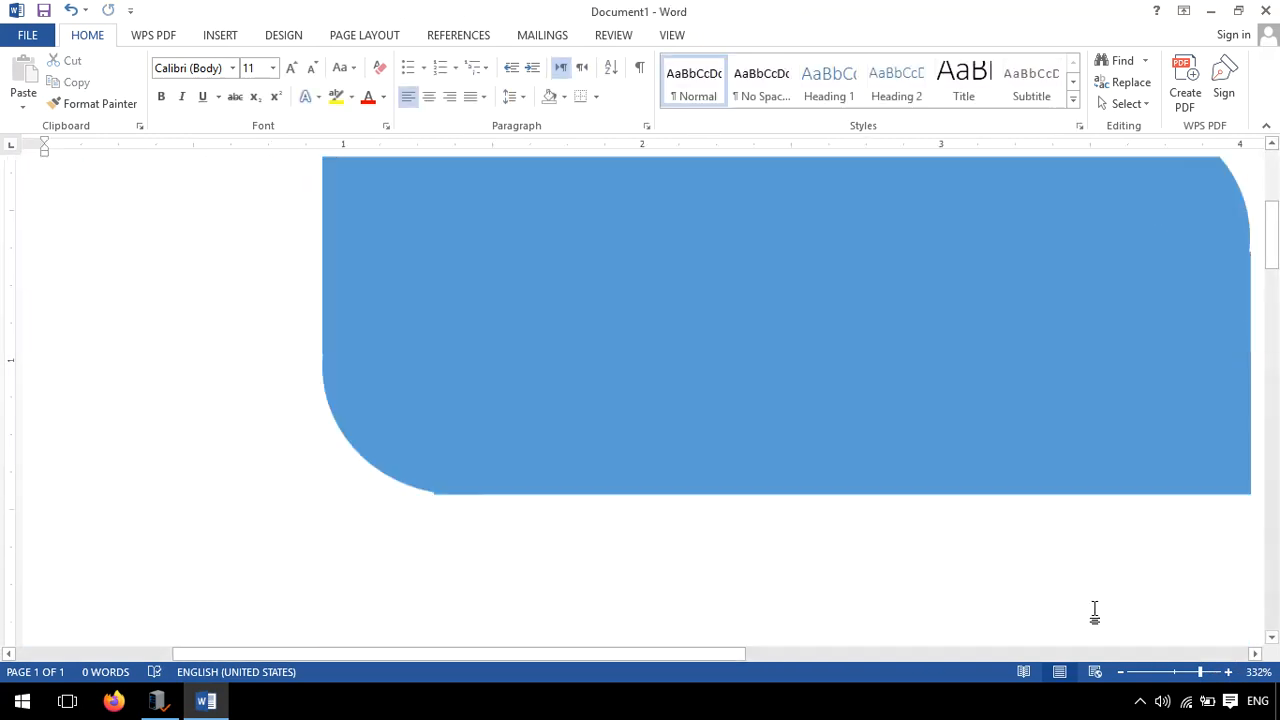
{"action": "left_click", "coordinate": [1177, 672]}
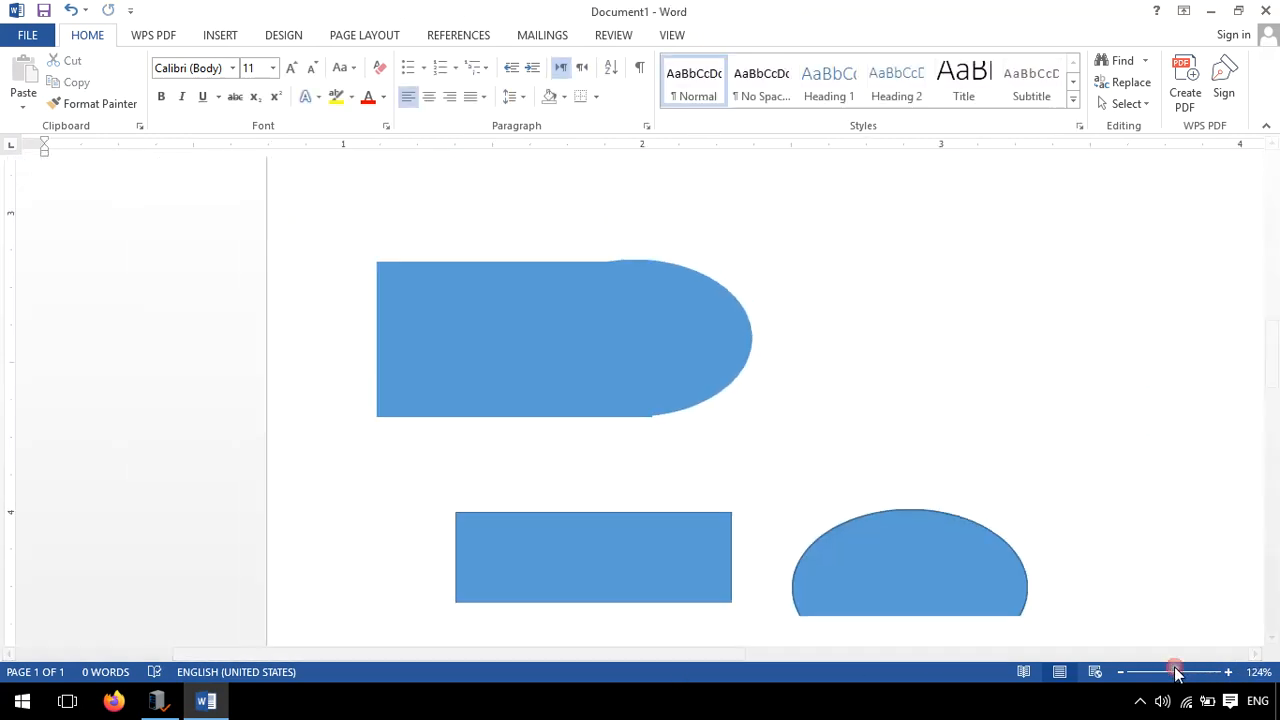
{"action": "scroll", "coordinate": [765, 595], "scroll_direction": "down", "scroll_amount": 4}
{"action": "scroll", "coordinate": [755, 588], "scroll_direction": "down", "scroll_amount": 3}
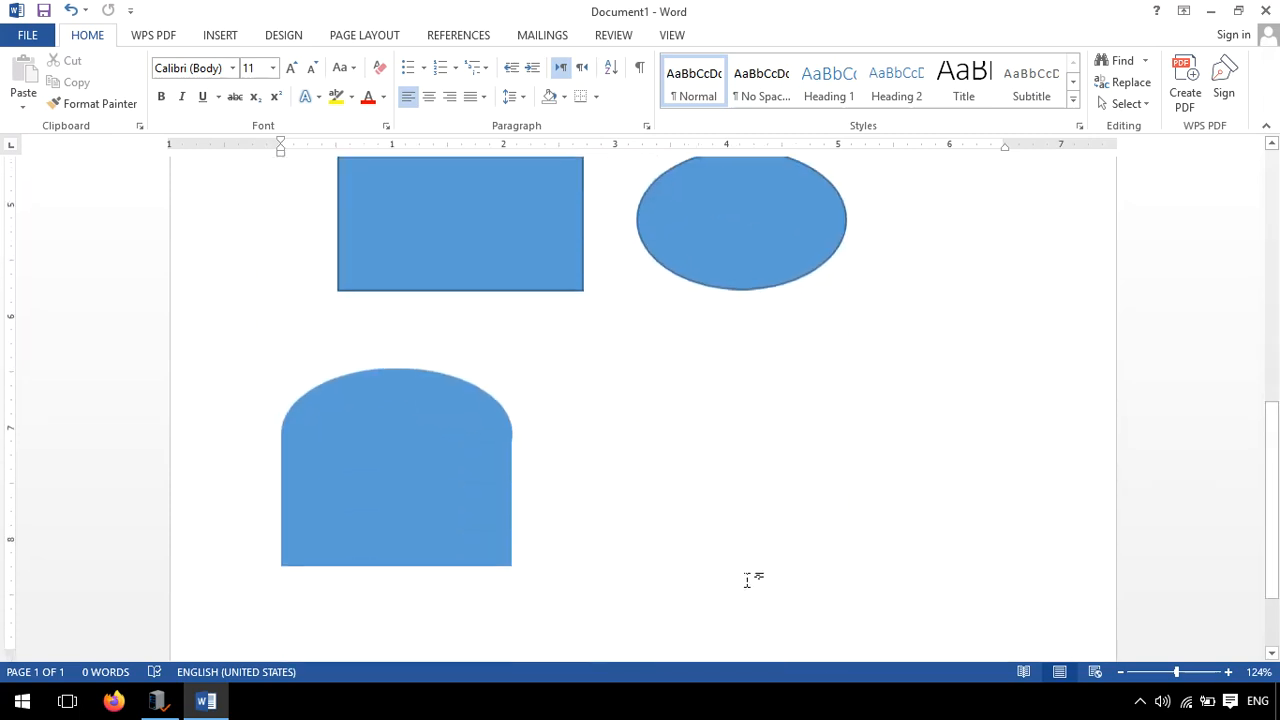
Widen the arch's oval and nudge it left so it overhangs both sides of the rectangle evenly
{"action": "left_click", "coordinate": [492, 534]}
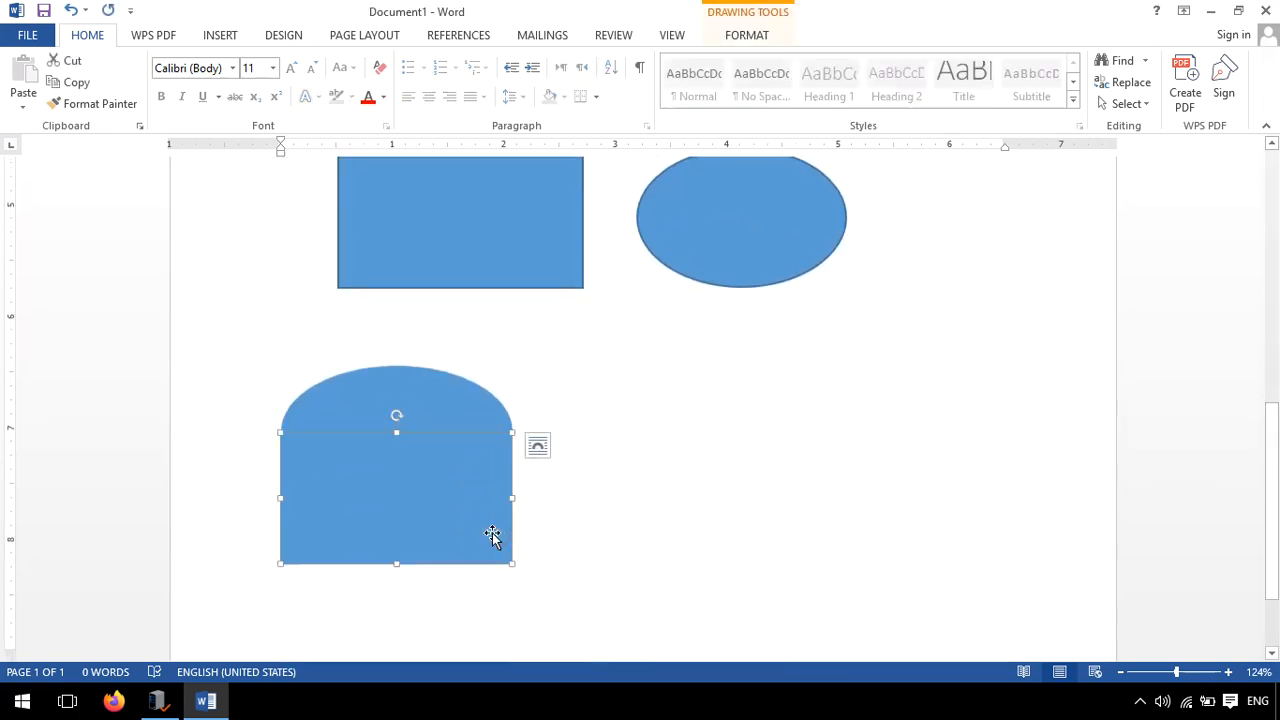
{"action": "left_click", "coordinate": [445, 393]}
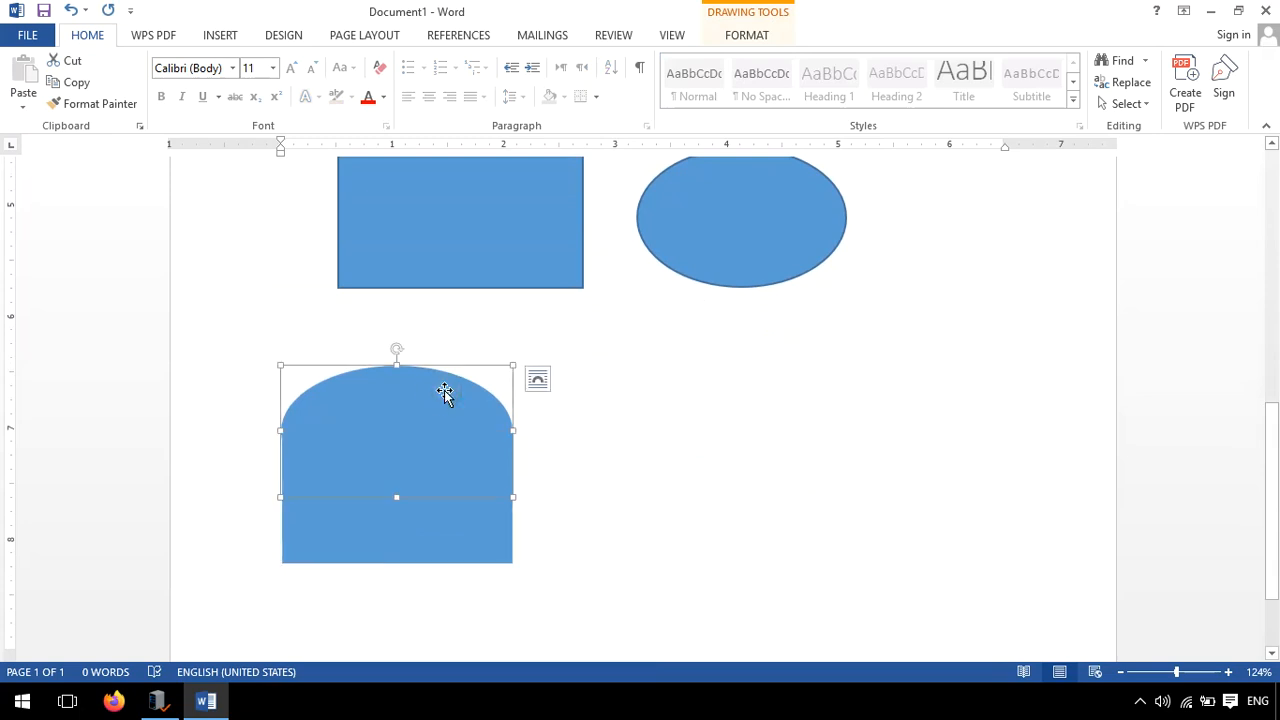
{"action": "left_click_drag", "start_coordinate": [513, 431], "coordinate": [526, 431]}
{"action": "key", "text": "ctrl+Left"}
{"action": "key", "text": "ctrl+Left"}
{"action": "key", "text": "ctrl+Left"}
{"action": "key", "text": "ctrl+Left"}
{"action": "key", "text": "ctrl+Left"}
{"action": "left_click", "coordinate": [657, 489]}
{"action": "scroll", "coordinate": [652, 497], "scroll_direction": "down", "scroll_amount": 5}
{"action": "scroll", "coordinate": [648, 497], "scroll_direction": "down", "scroll_amount": 4}
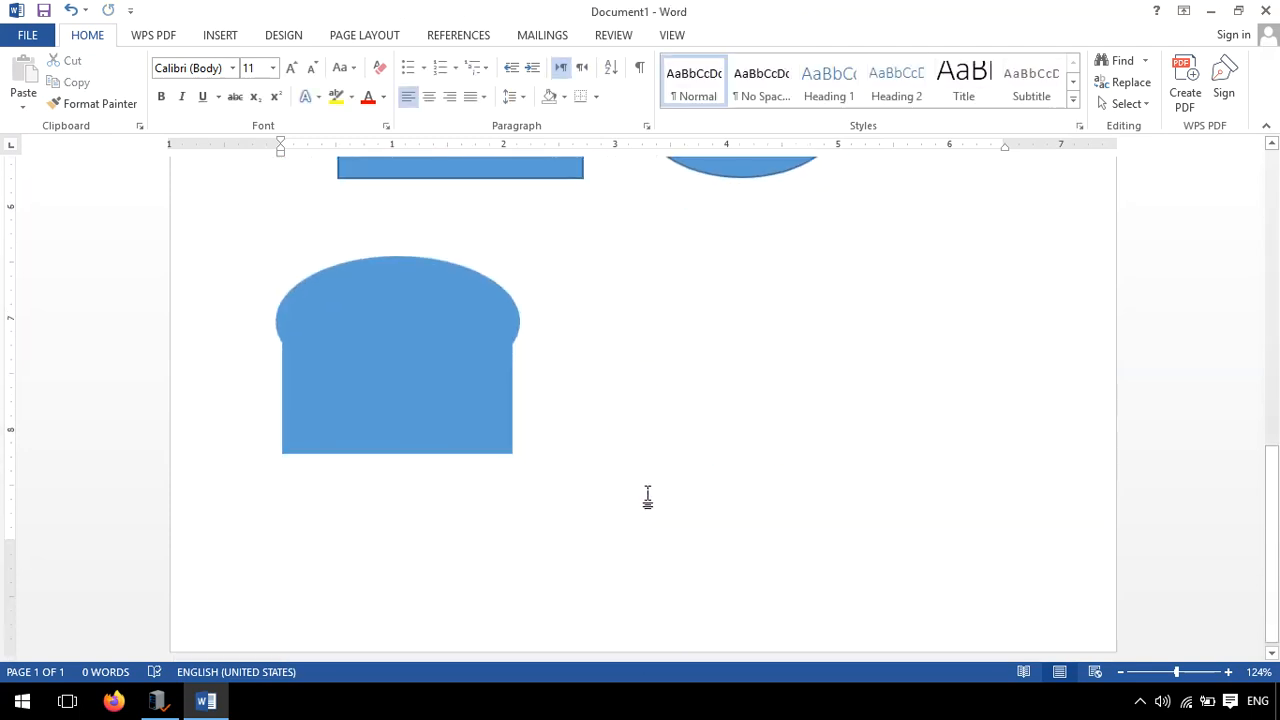
Close the document without saving it, restart Word and create a new blank document
{"action": "scroll", "coordinate": [648, 500], "scroll_direction": "up", "scroll_amount": 7}
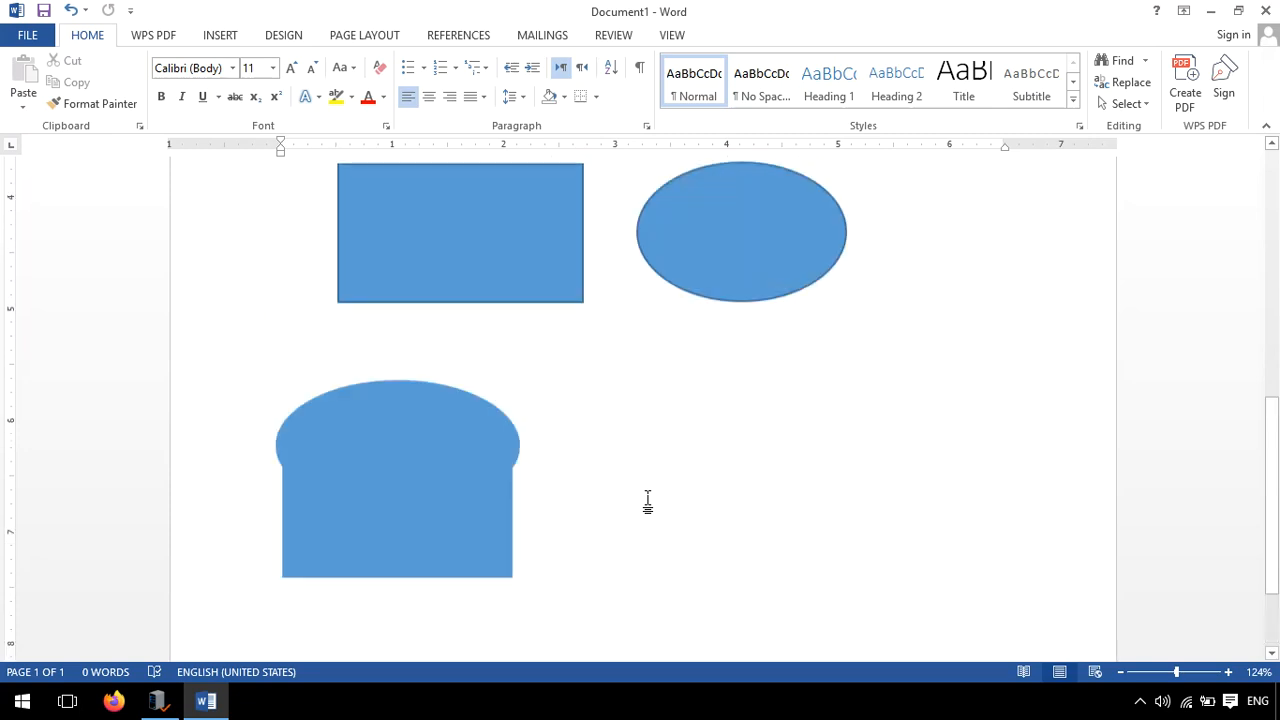
{"action": "scroll", "coordinate": [648, 500], "scroll_direction": "down", "scroll_amount": 7}
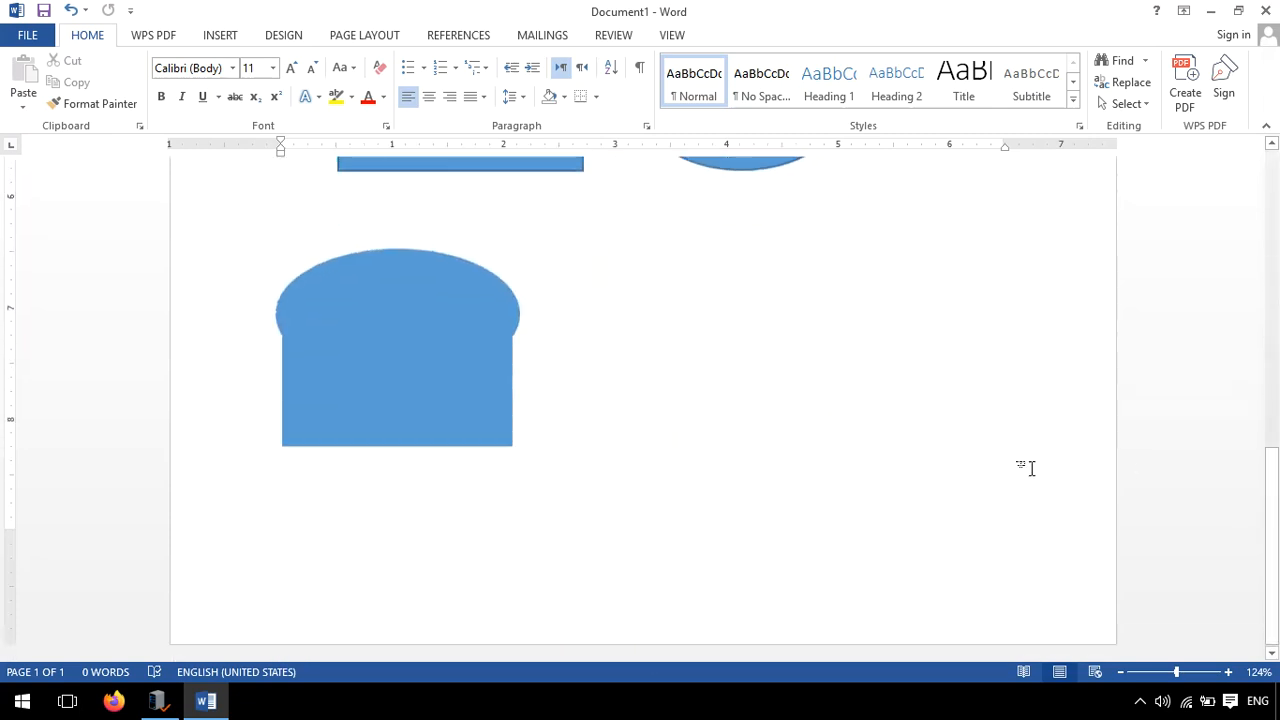
{"action": "left_click", "coordinate": [1265, 10]}
{"action": "left_click", "coordinate": [640, 386]}
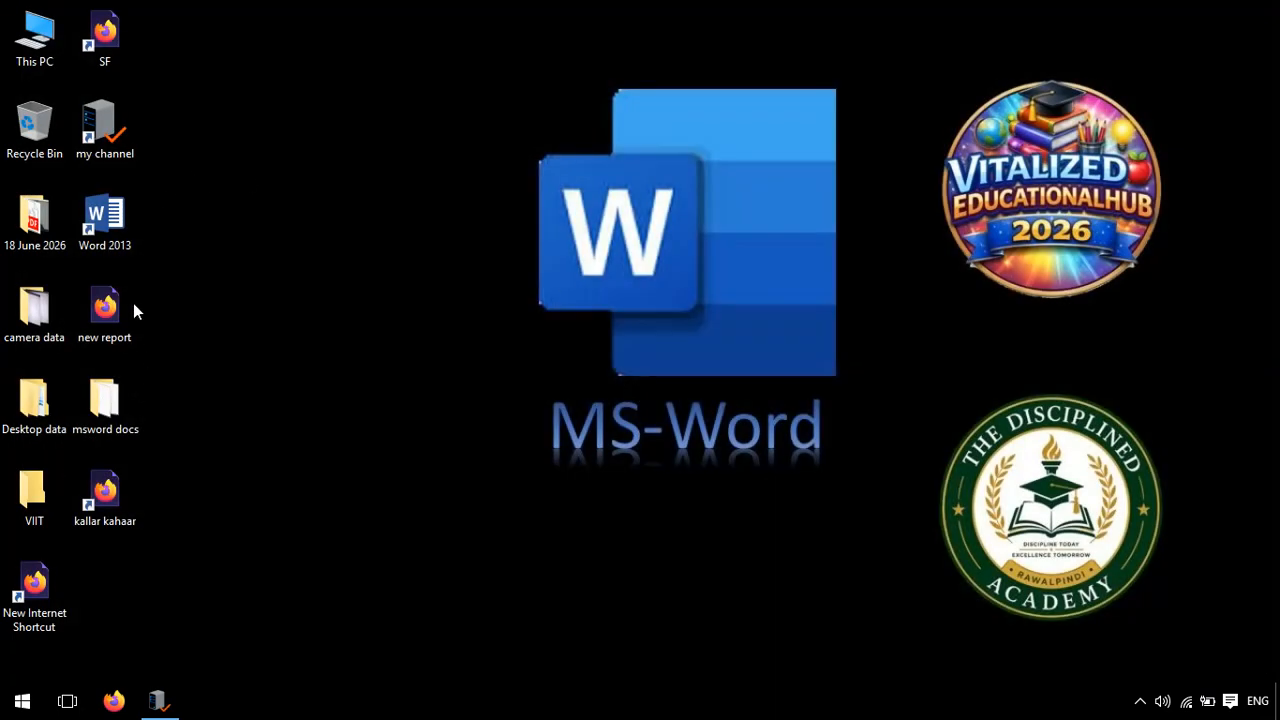
{"action": "double_click", "coordinate": [124, 245]}
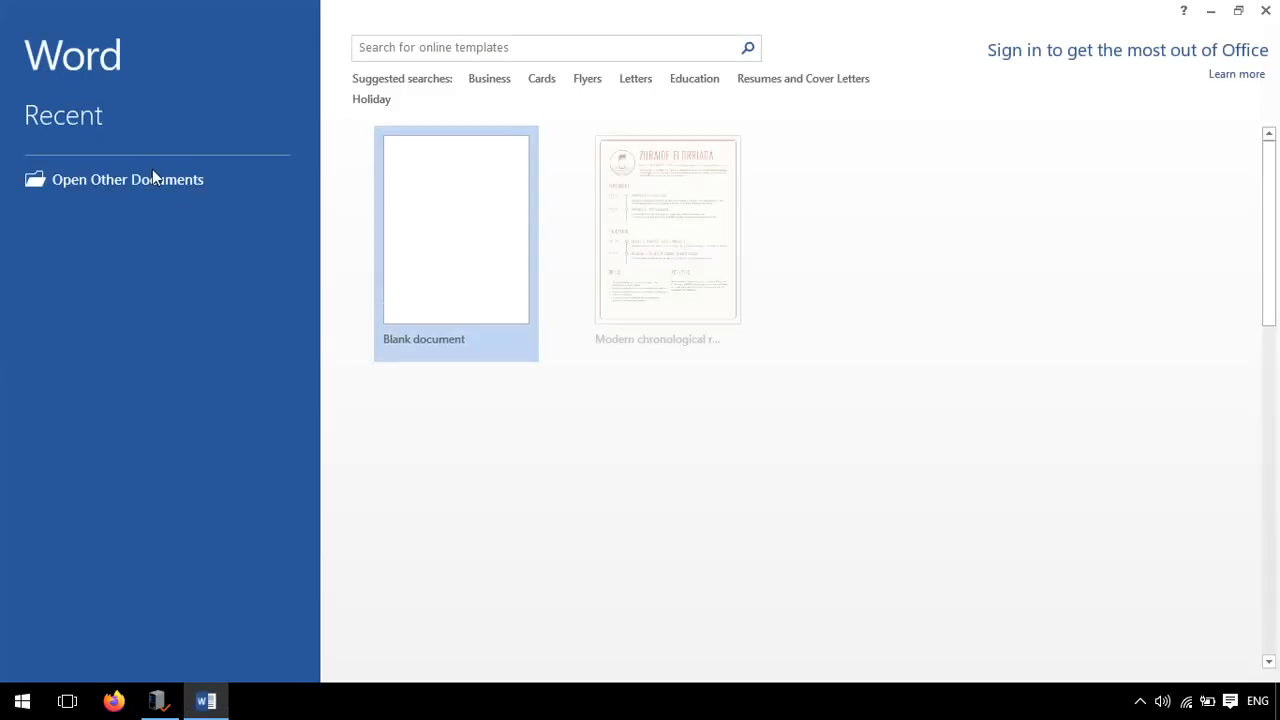
{"action": "left_click", "coordinate": [440, 257]}
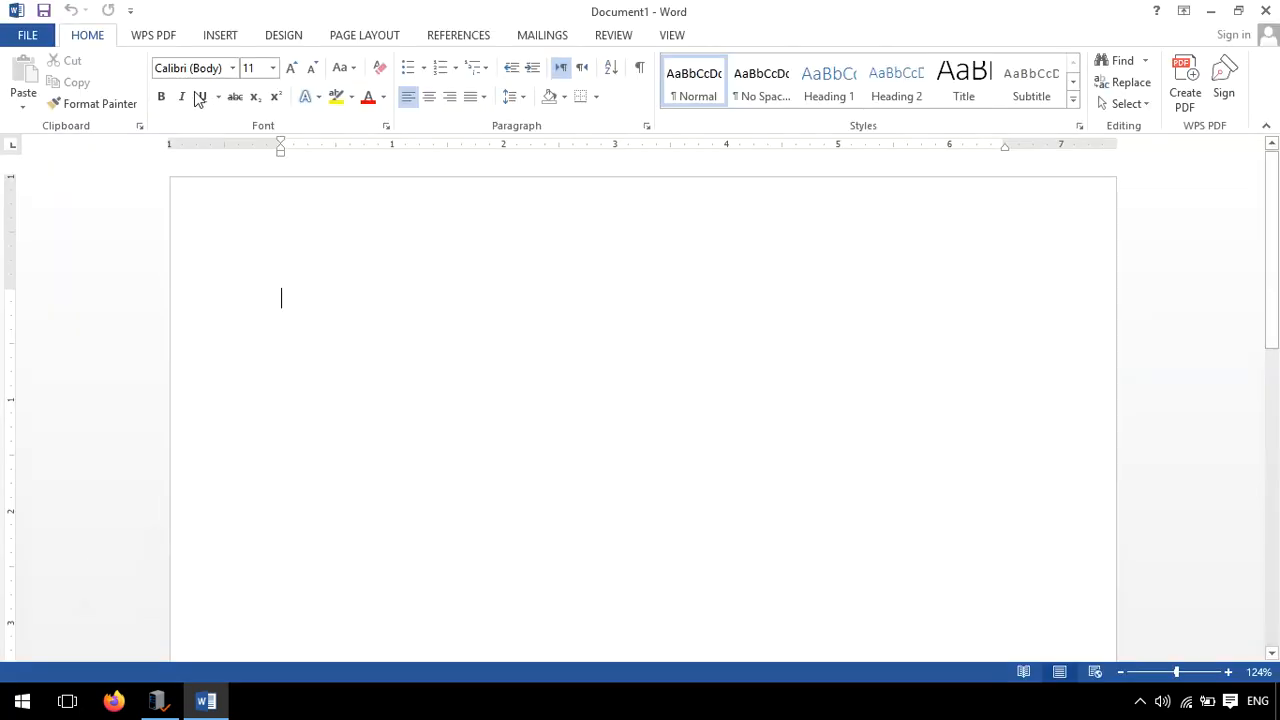
Draw an isosceles triangle about 2.33" high and 2.12" wide and shift its apex fully left to form a right triangle
{"action": "left_click", "coordinate": [222, 35]}
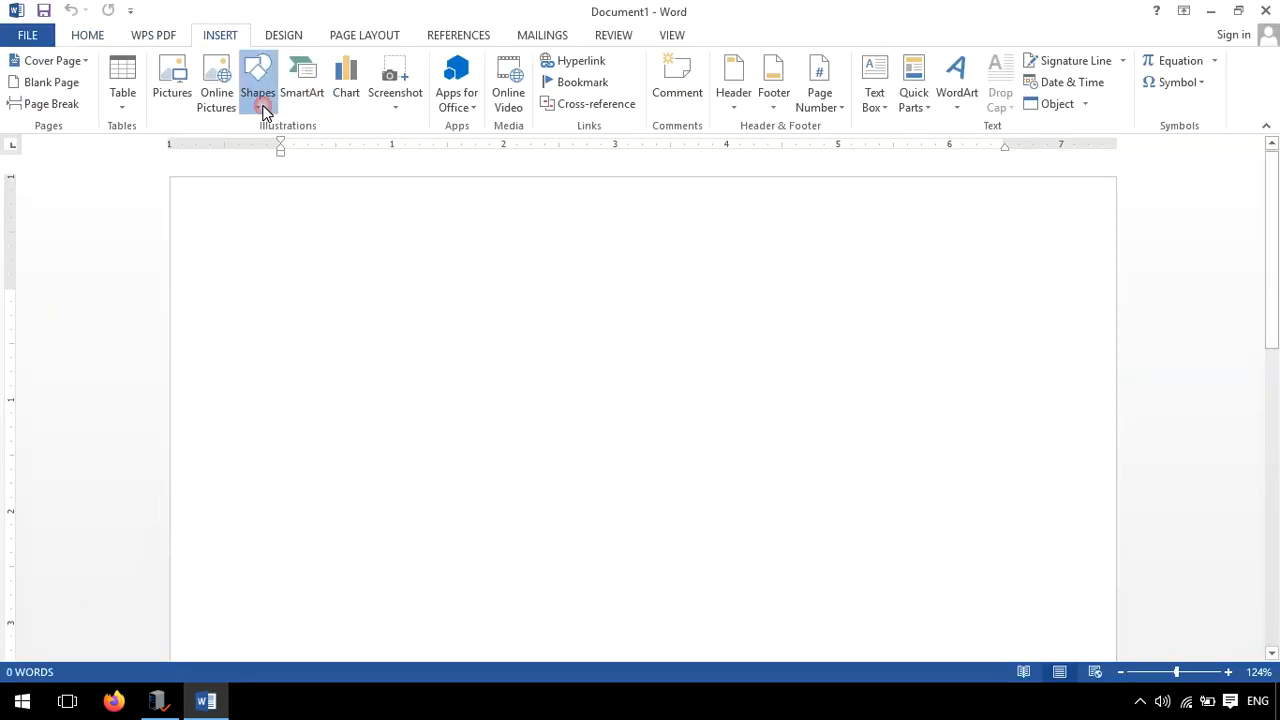
{"action": "left_click", "coordinate": [257, 90]}
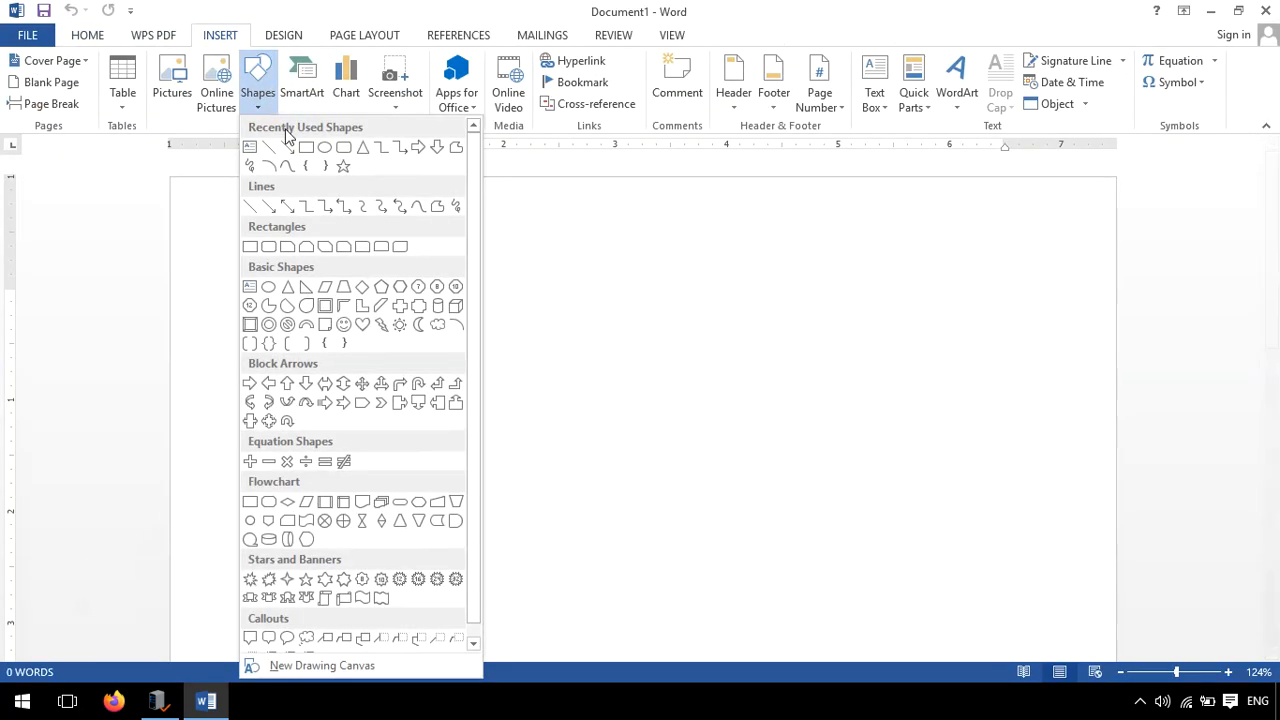
{"action": "left_click", "coordinate": [364, 149]}
{"action": "left_click_drag", "start_coordinate": [508, 260], "coordinate": [746, 517]}
{"action": "left_click_drag", "start_coordinate": [677, 443], "coordinate": [520, 475]}
{"action": "left_click", "coordinate": [562, 347]}
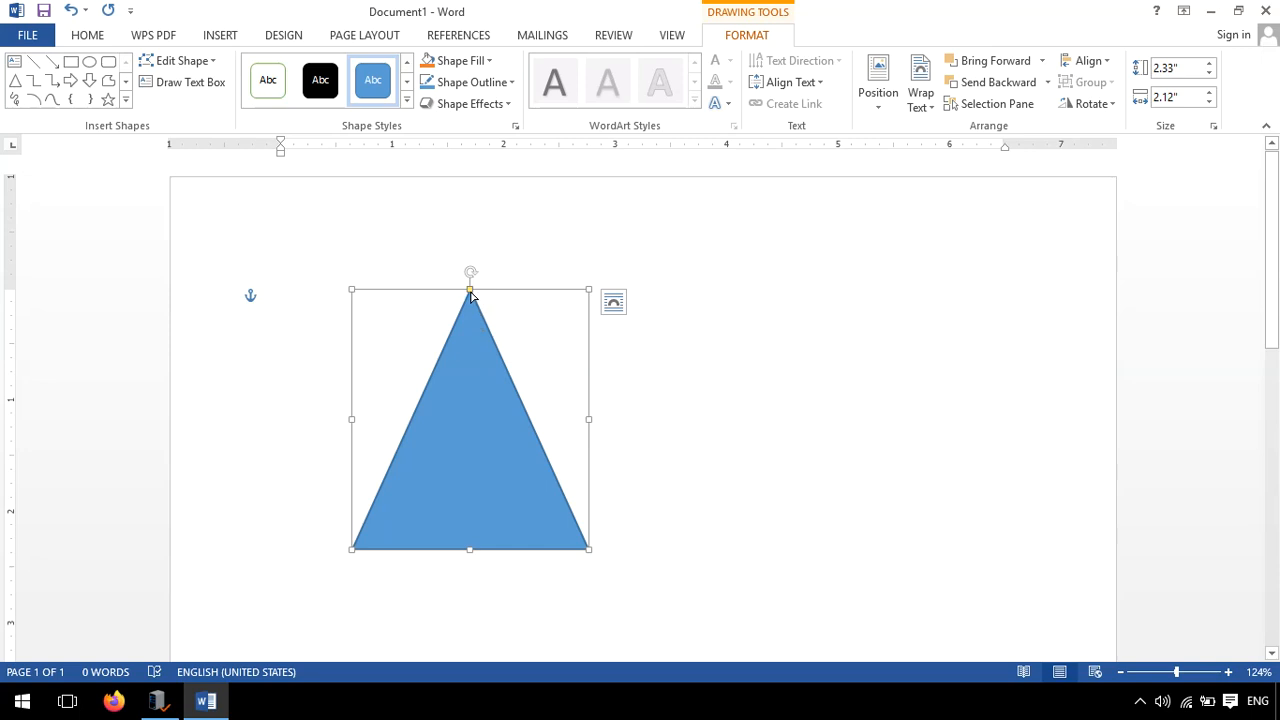
{"action": "left_click_drag", "start_coordinate": [472, 293], "coordinate": [303, 306]}
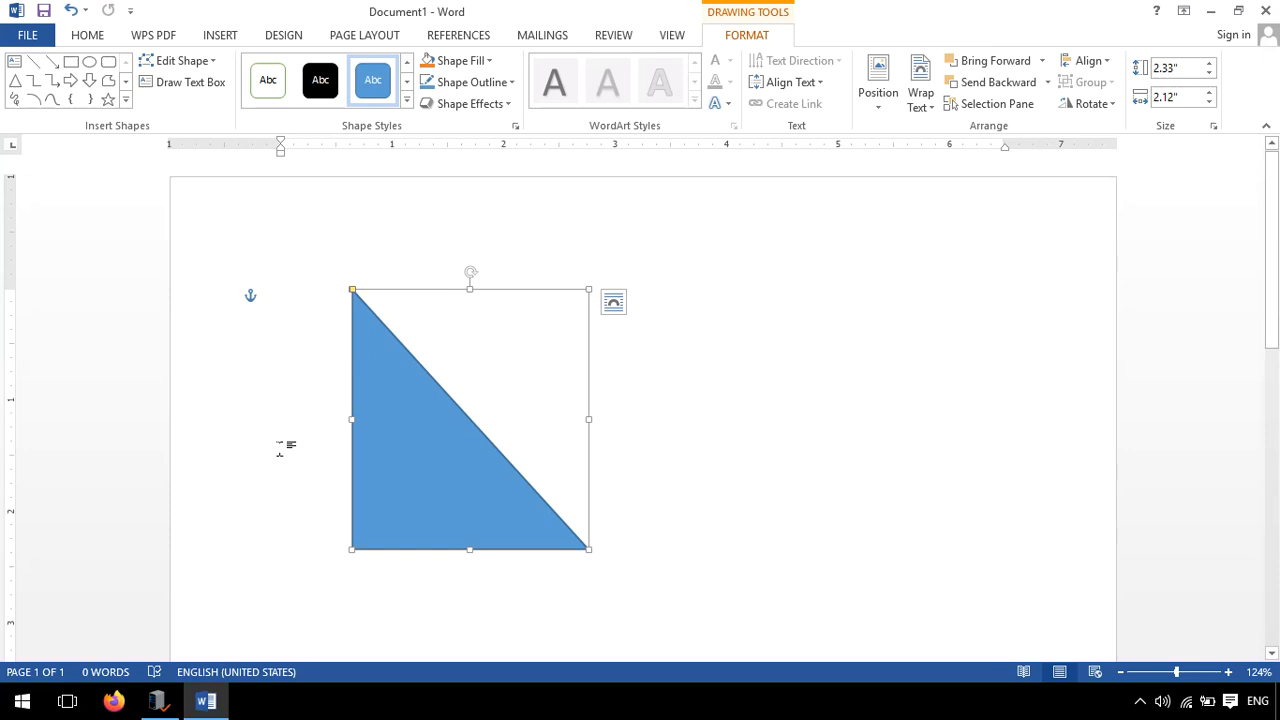
Place a copy of the right triangle to the right of the original and fill the copy with red
{"action": "left_click_drag", "start_coordinate": [403, 468], "coordinate": [441, 465]}
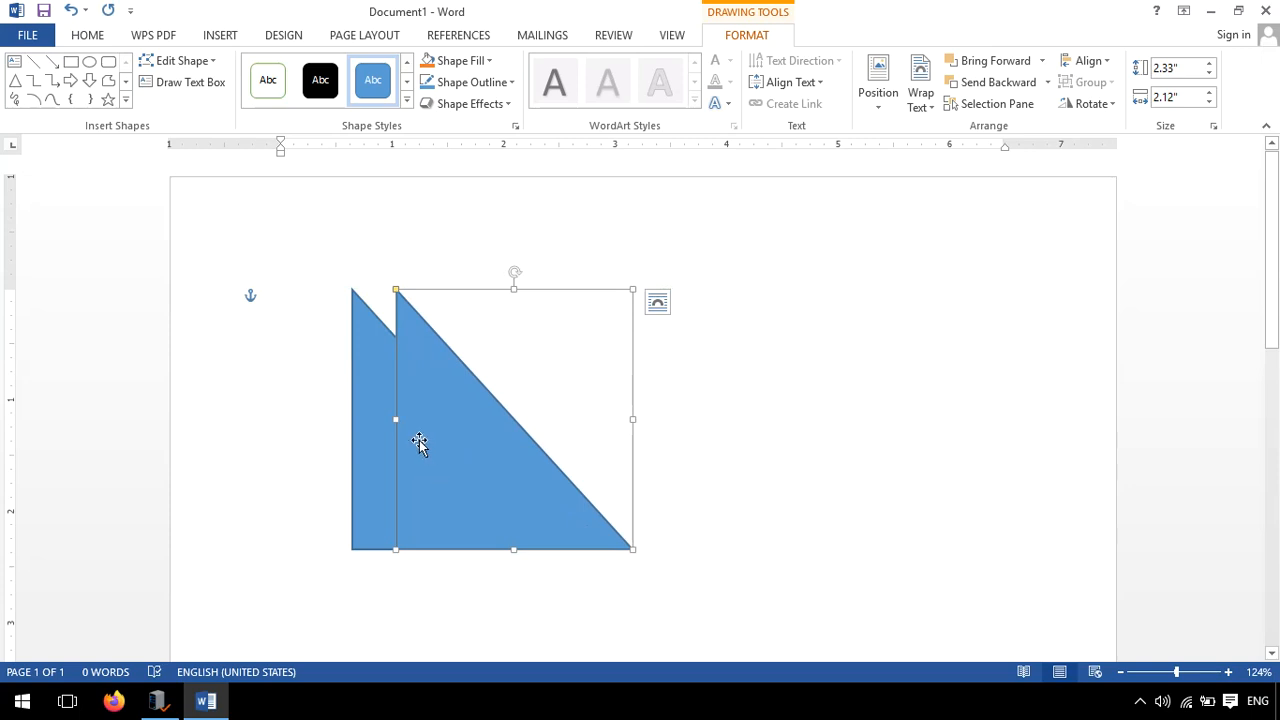
{"action": "left_click_drag", "start_coordinate": [449, 443], "coordinate": [644, 441]}
{"action": "left_click", "coordinate": [488, 60]}
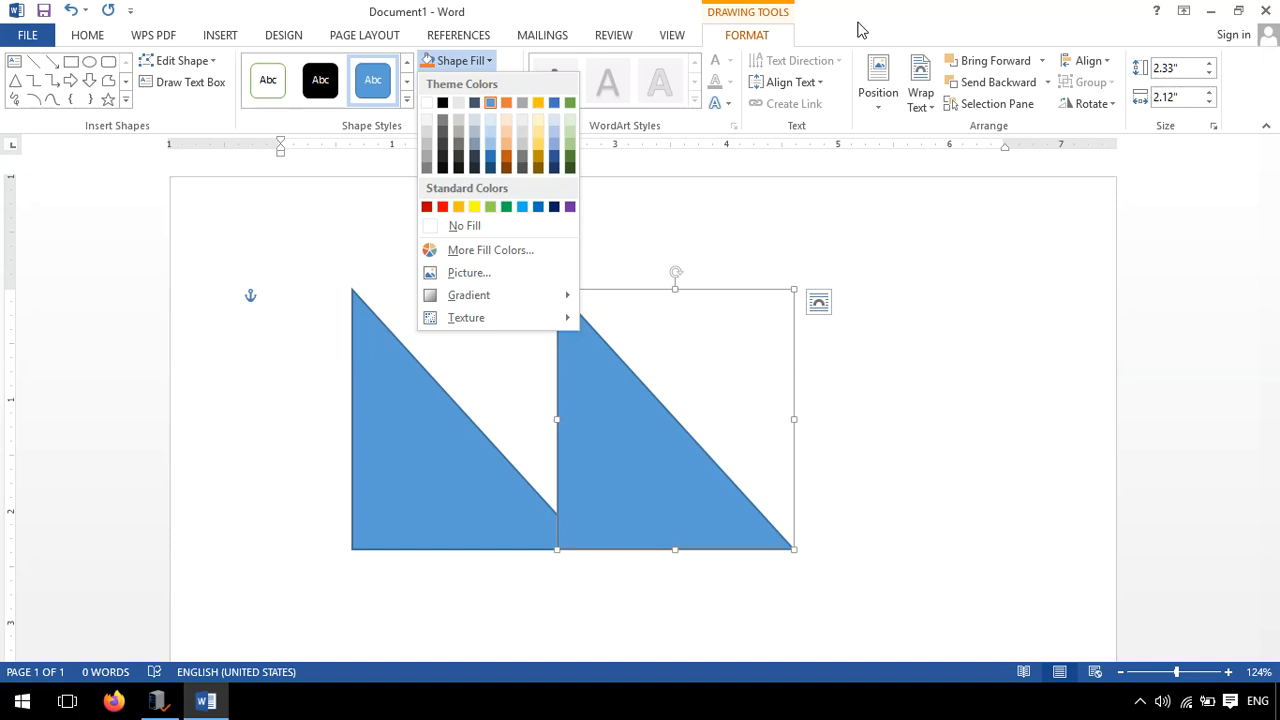
{"action": "left_click", "coordinate": [443, 207]}
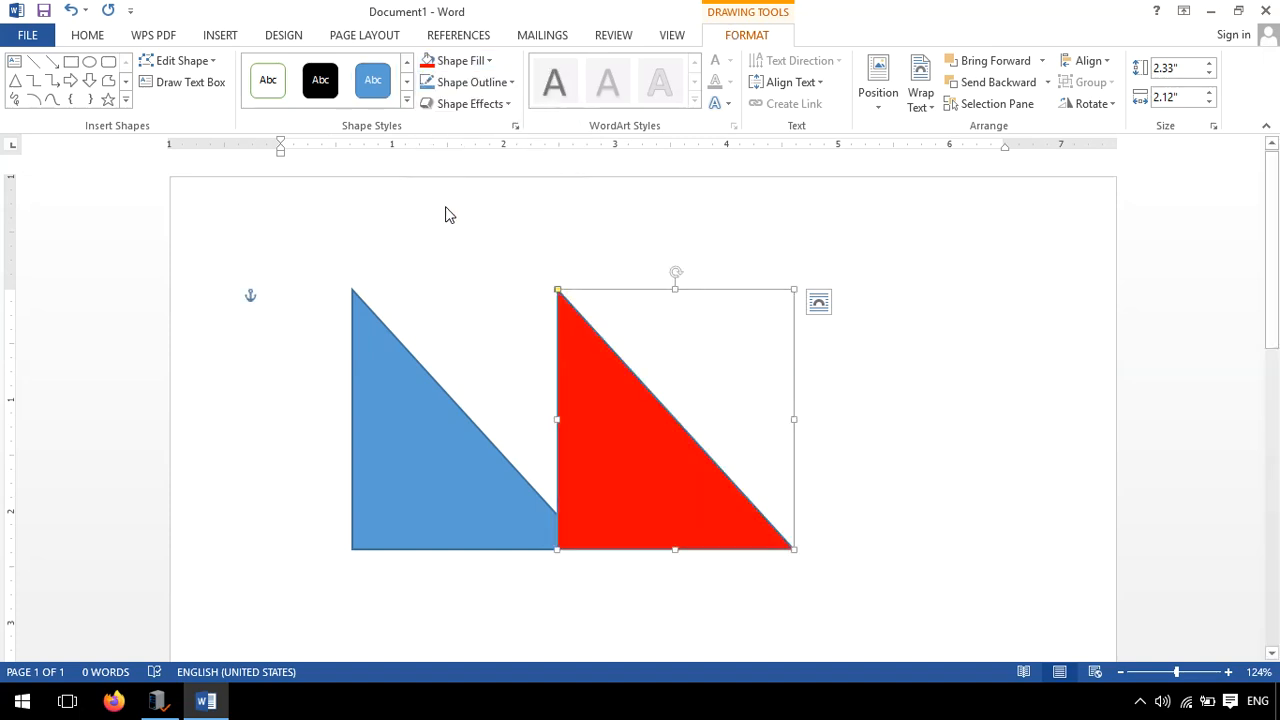
Remove the outline from both the blue and the red triangle
{"action": "left_click", "coordinate": [418, 422], "text": "shift"}
{"action": "left_click", "coordinate": [473, 82]}
{"action": "left_click", "coordinate": [482, 248]}
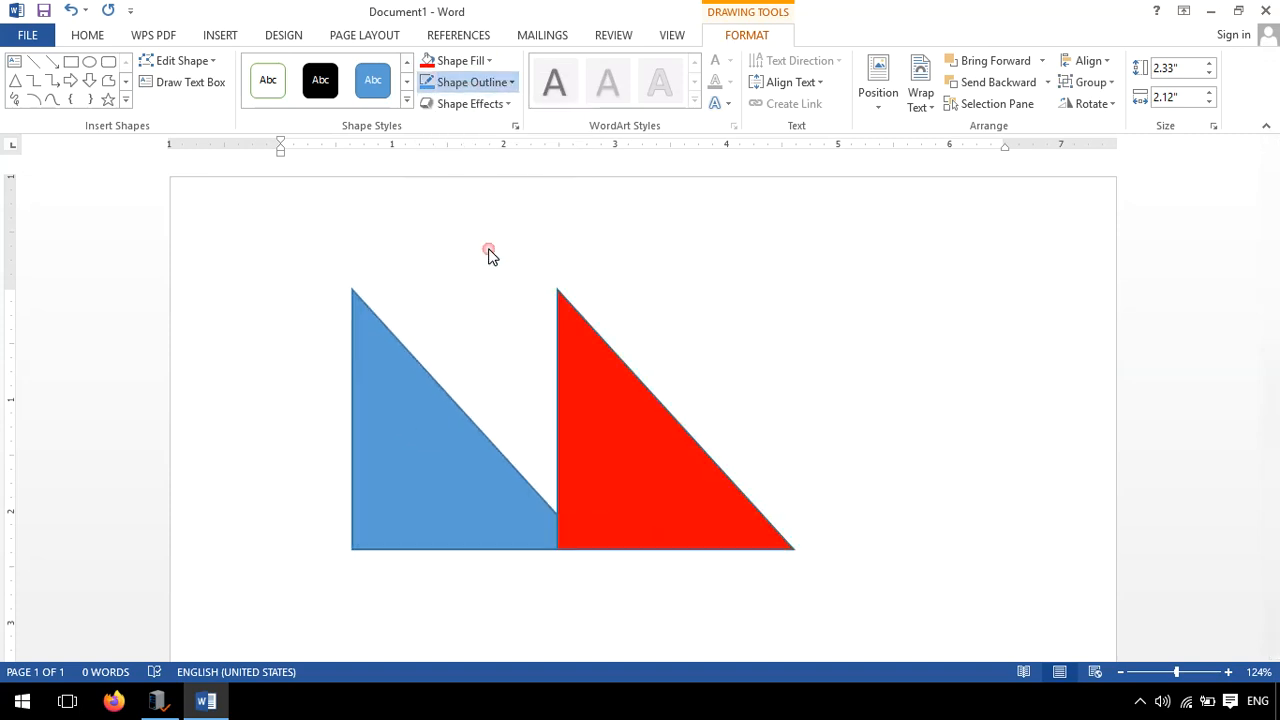
Try to reorient the red triangle by rotating it clockwise, and undo the rotation
{"action": "left_click", "coordinate": [674, 397]}
{"action": "double_click", "coordinate": [603, 389]}
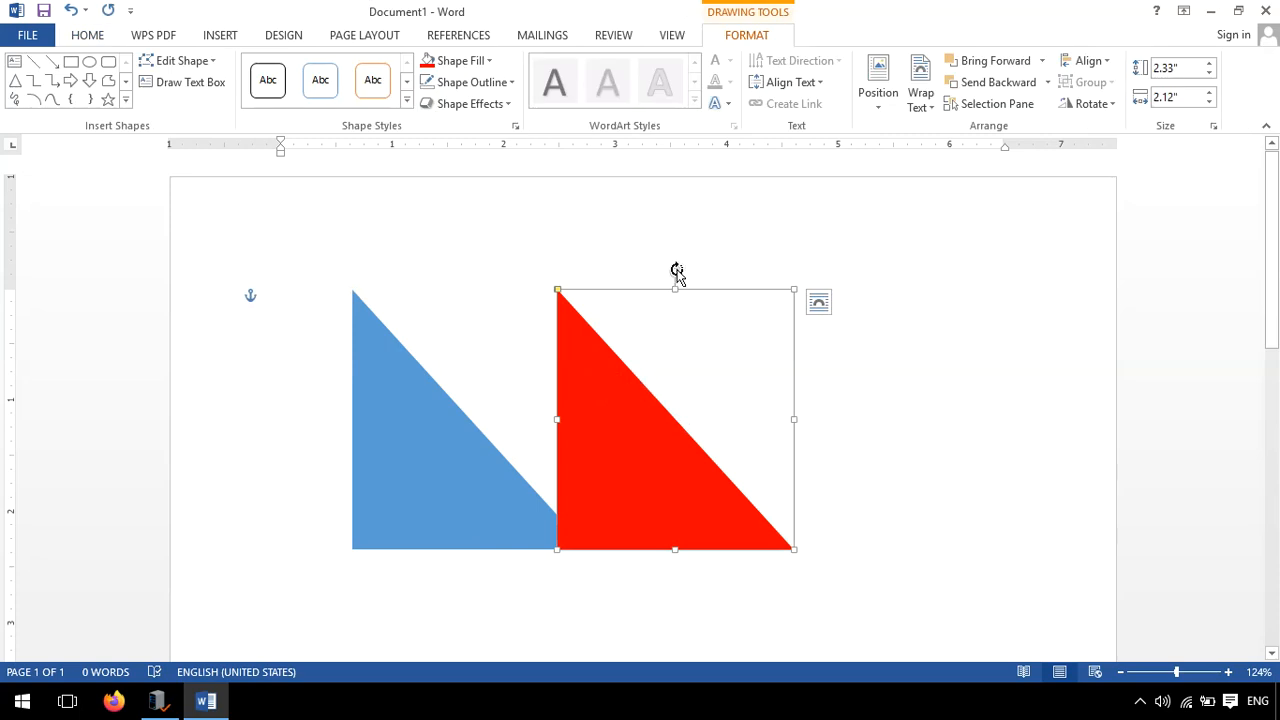
{"action": "left_click_drag", "start_coordinate": [675, 272], "coordinate": [775, 430]}
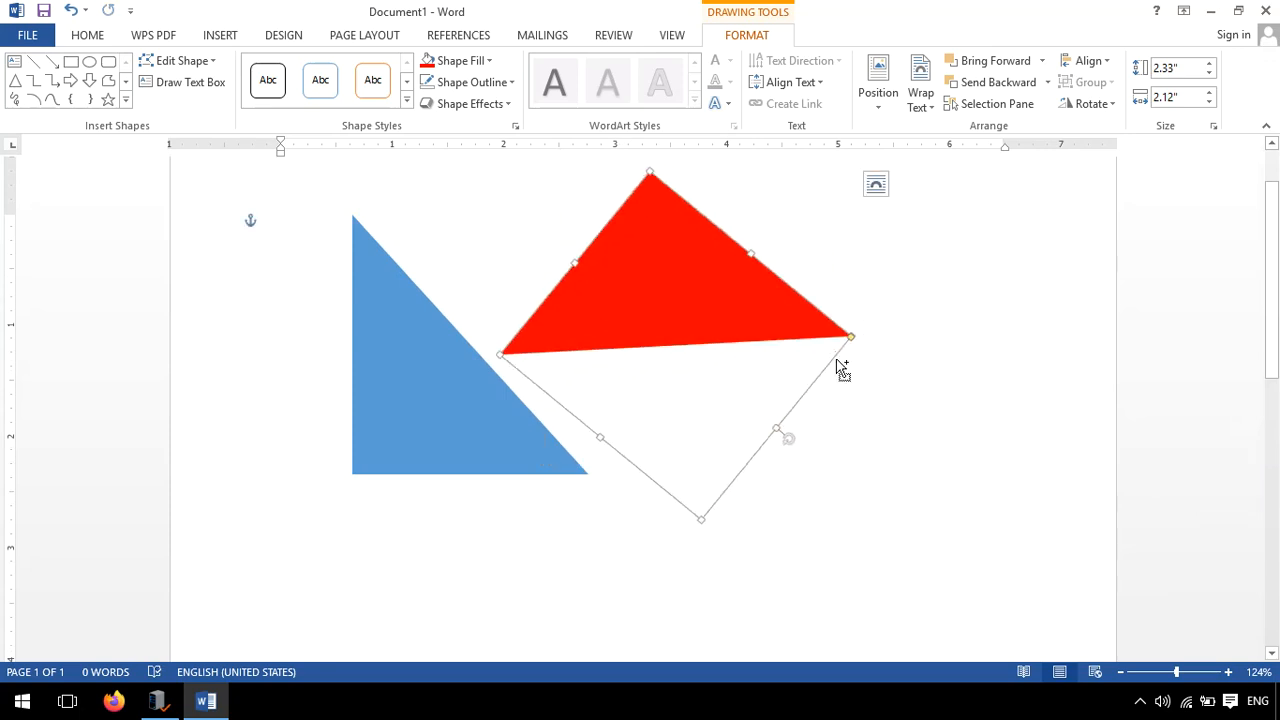
{"action": "key", "text": "ctrl+z"}
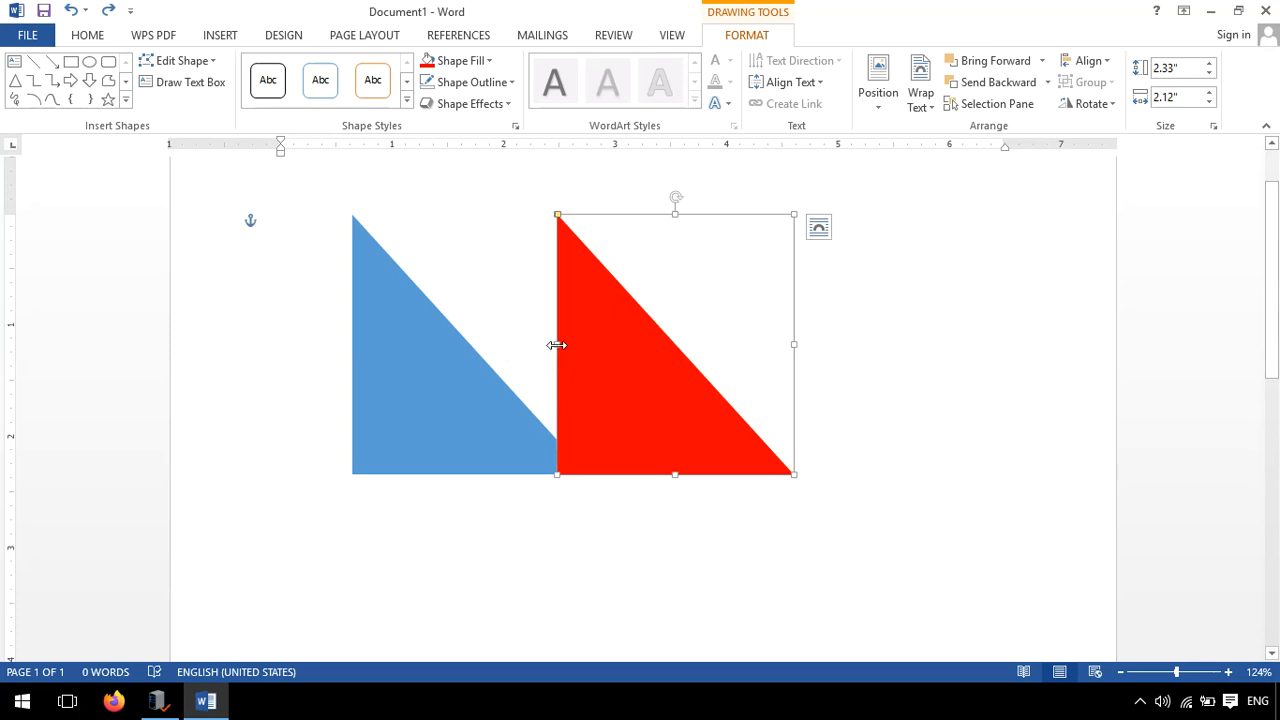
Flip the red triangle horizontally by pulling its left edge past the right one to about 1.75" wide, and move it closer to the blue triangle
{"action": "left_click_drag", "start_coordinate": [557, 344], "coordinate": [989, 363]}
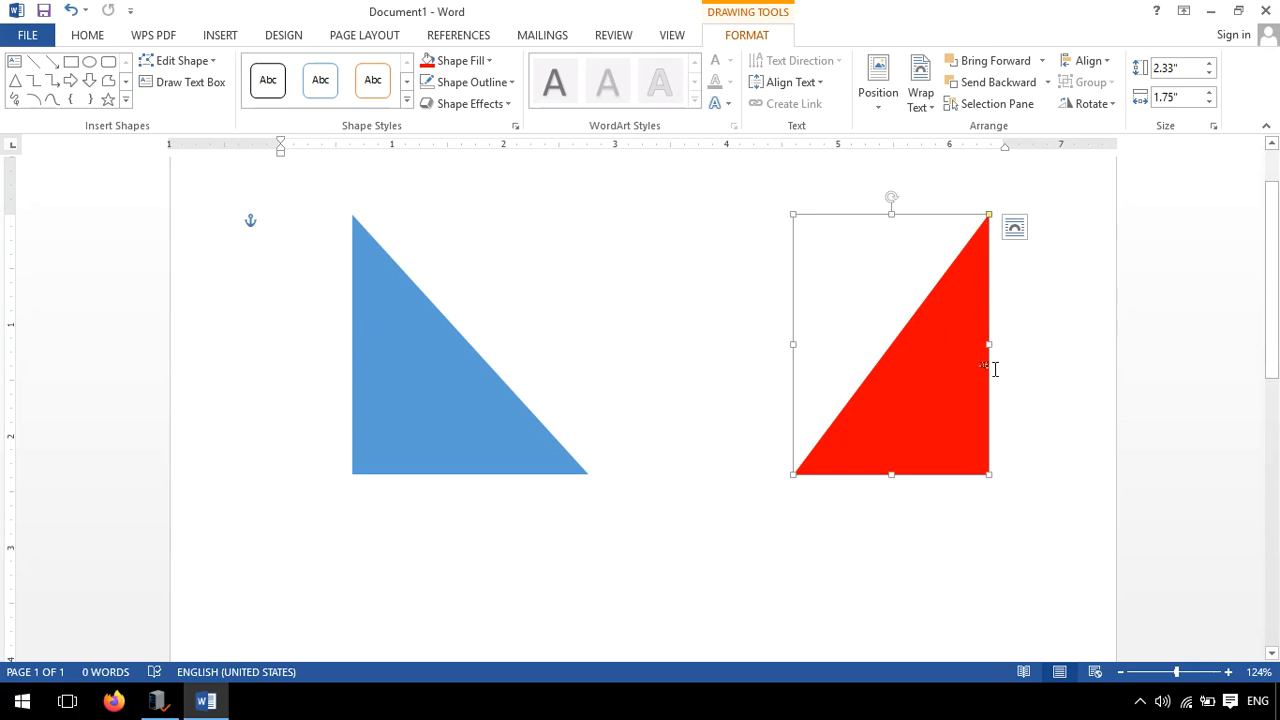
{"action": "left_click_drag", "start_coordinate": [966, 357], "coordinate": [814, 343]}
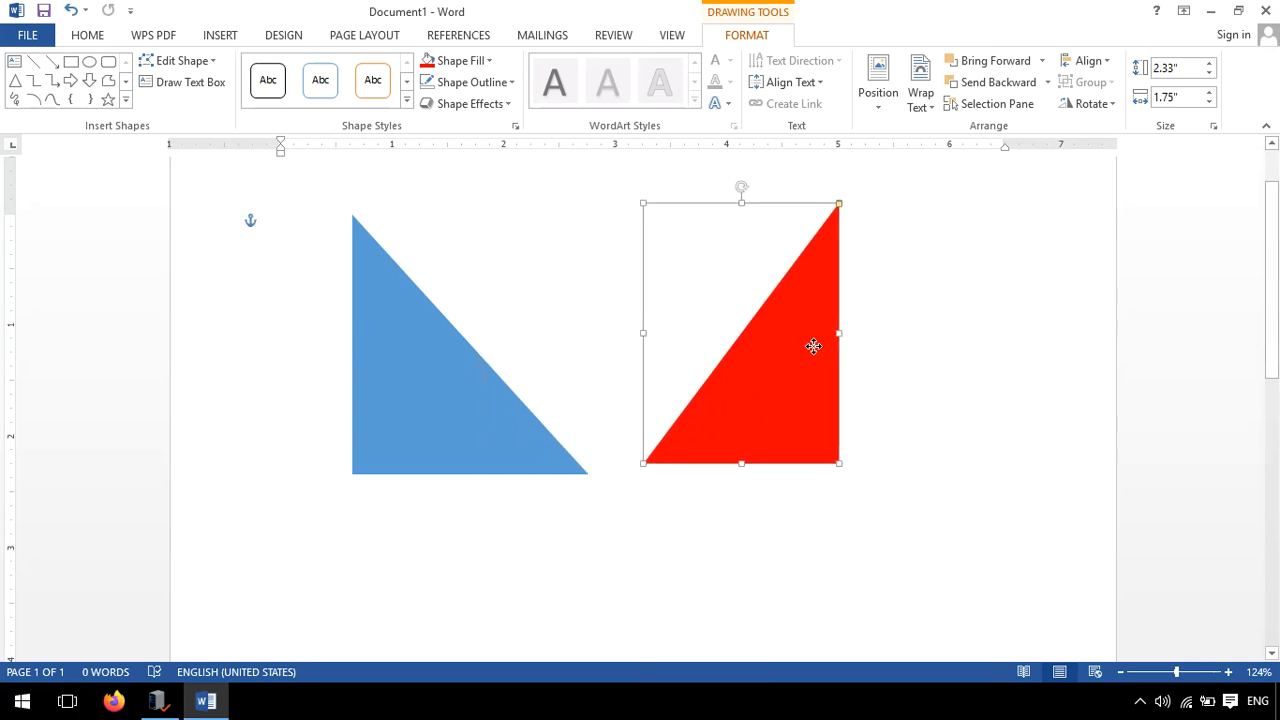
Select the blue triangle and write its width, 2.12", in a maximized new Notepad window, highlighting the inch mark
{"action": "left_click", "coordinate": [455, 435]}
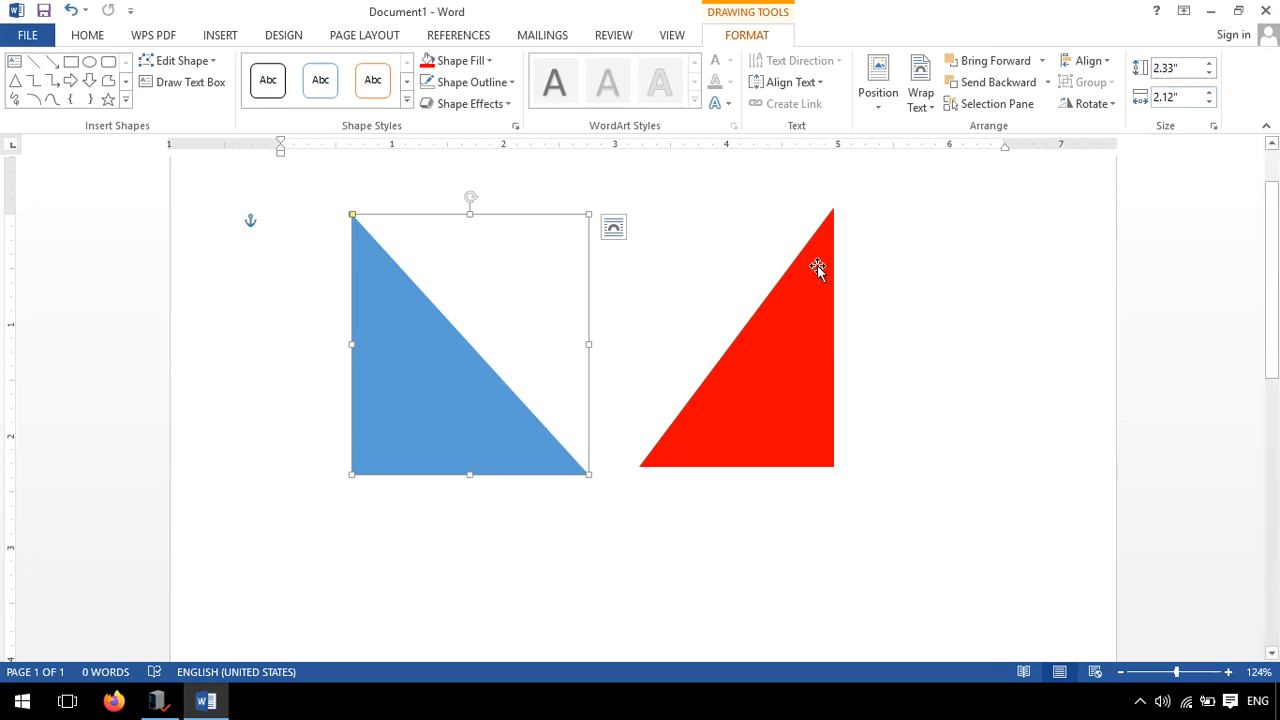
{"action": "key", "text": "super+r"}
{"action": "type", "text": "notepad"}
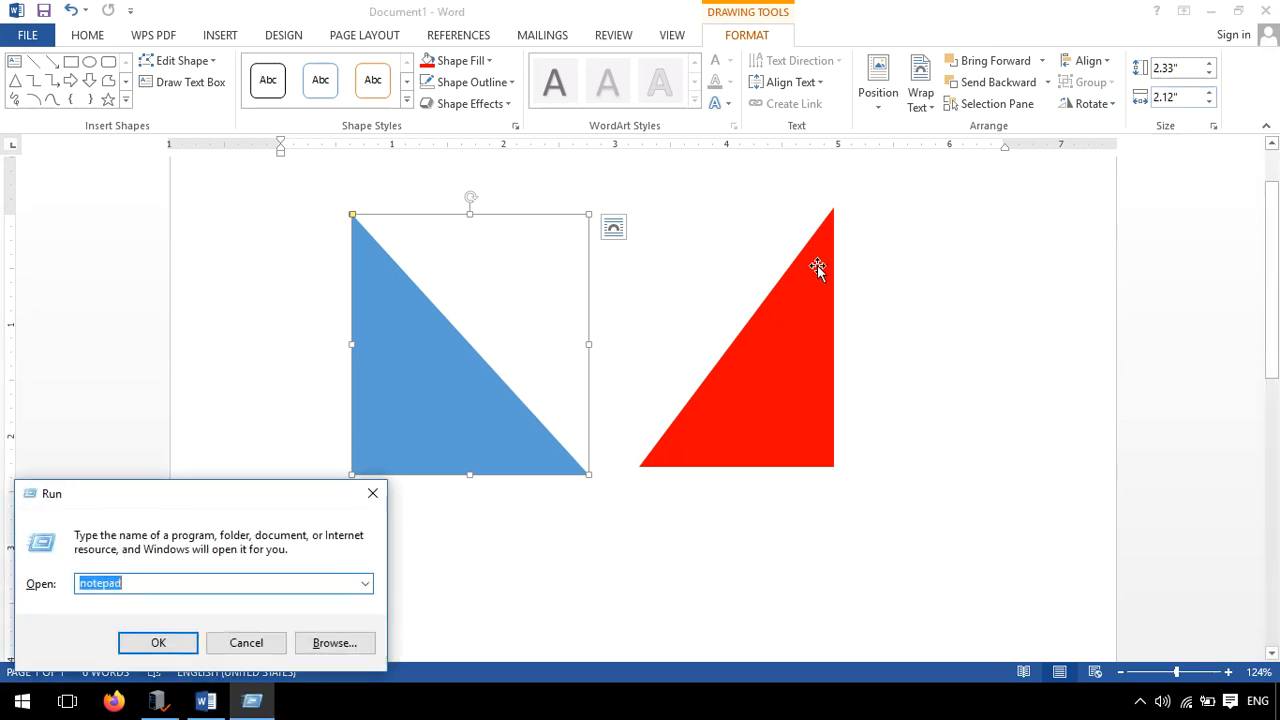
{"action": "key", "text": "Return"}
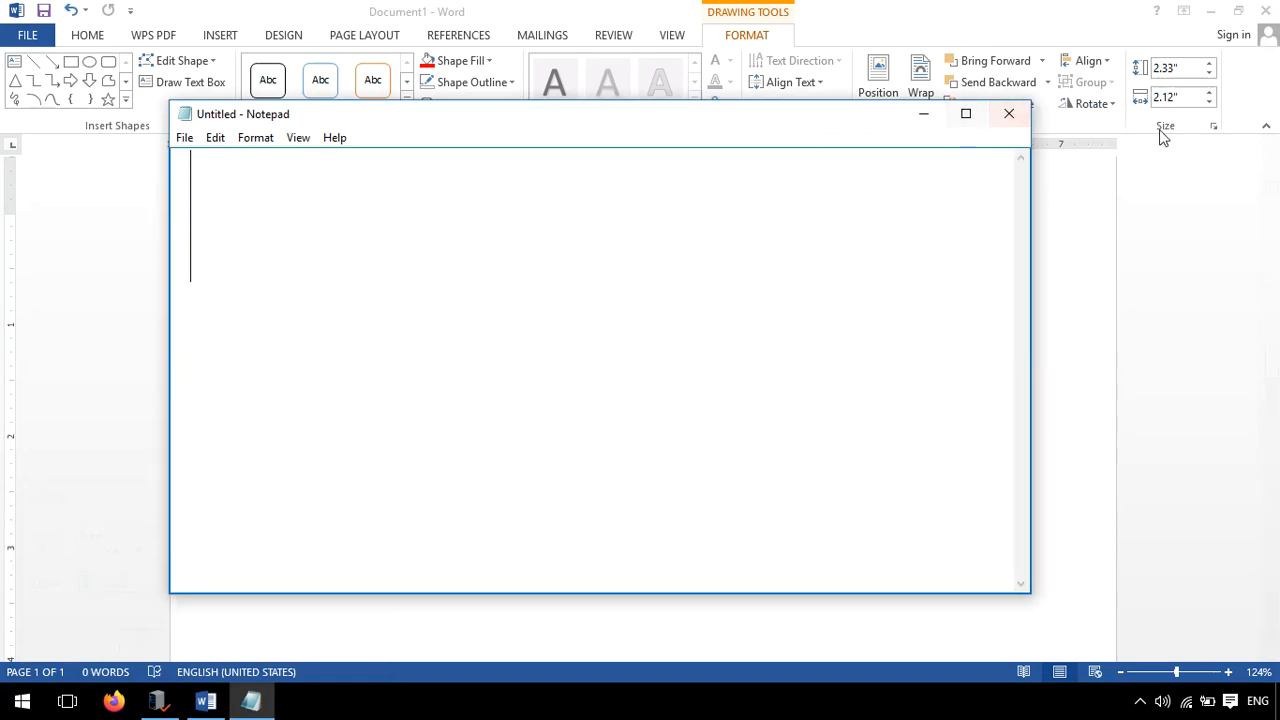
{"action": "left_click", "coordinate": [968, 114]}
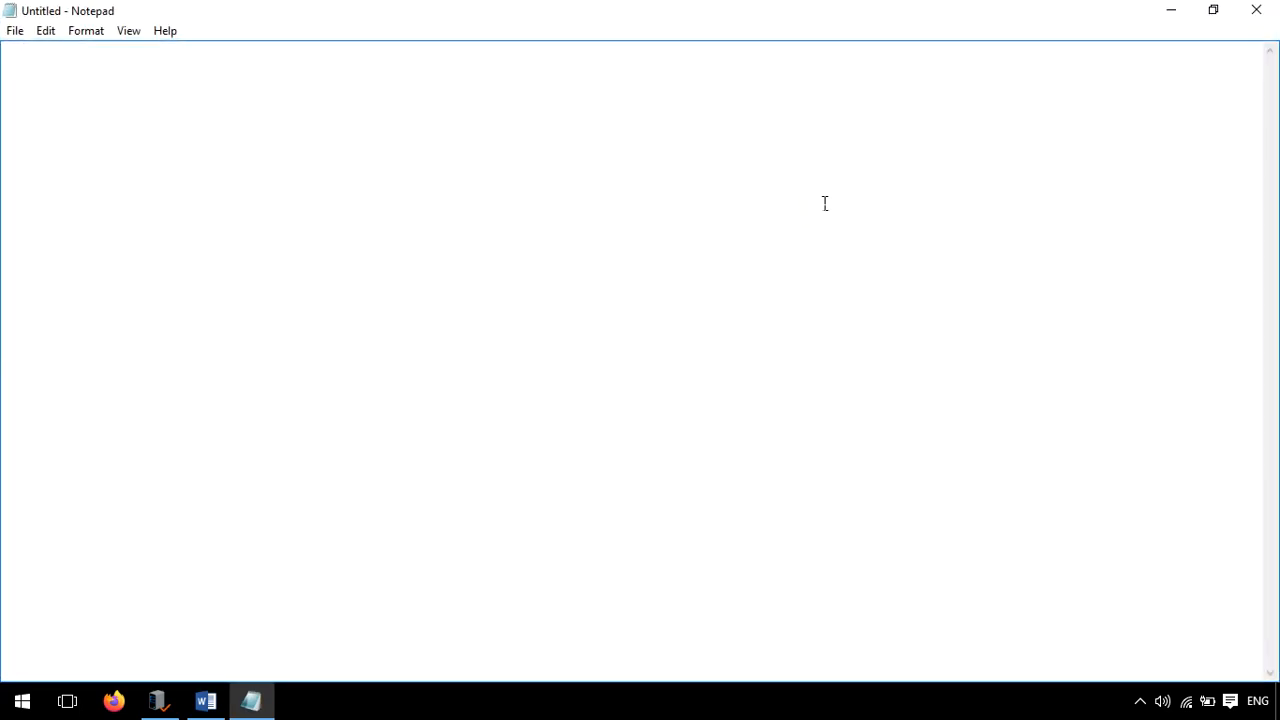
{"action": "type", "text": "2.12\""}
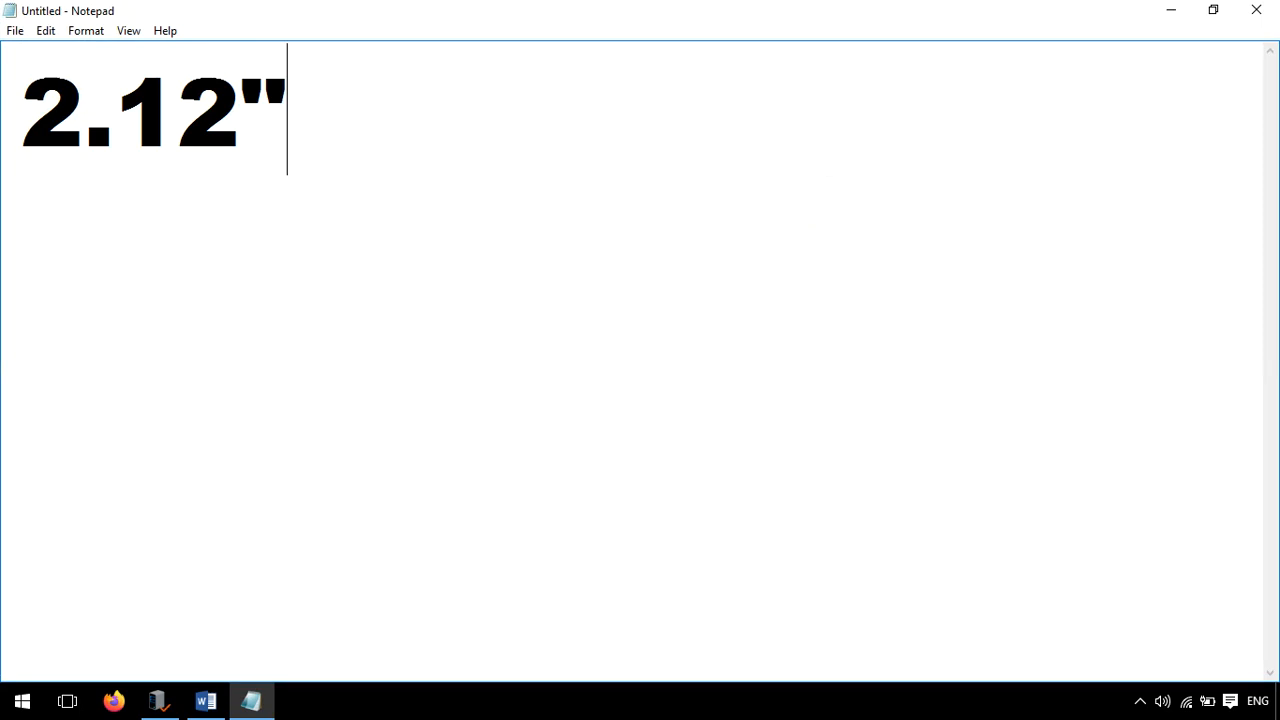
{"action": "left_click_drag", "start_coordinate": [251, 86], "coordinate": [295, 86]}
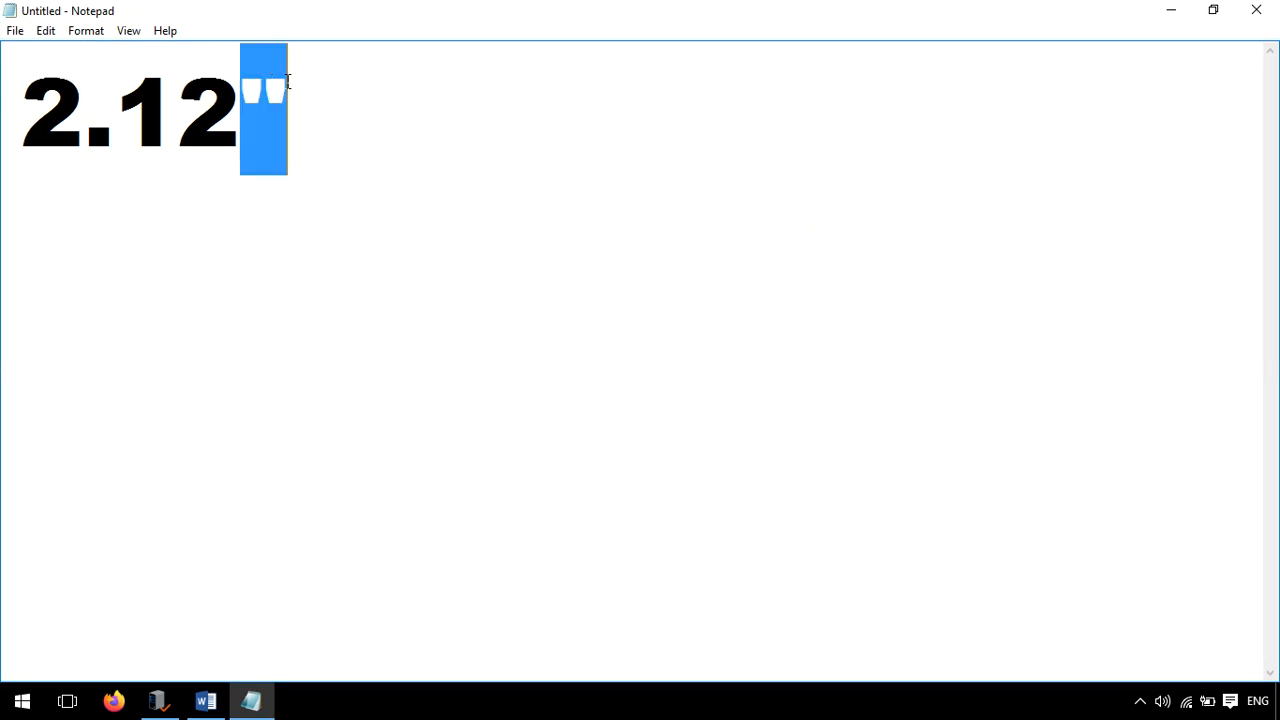
{"action": "left_click", "coordinate": [1172, 9]}
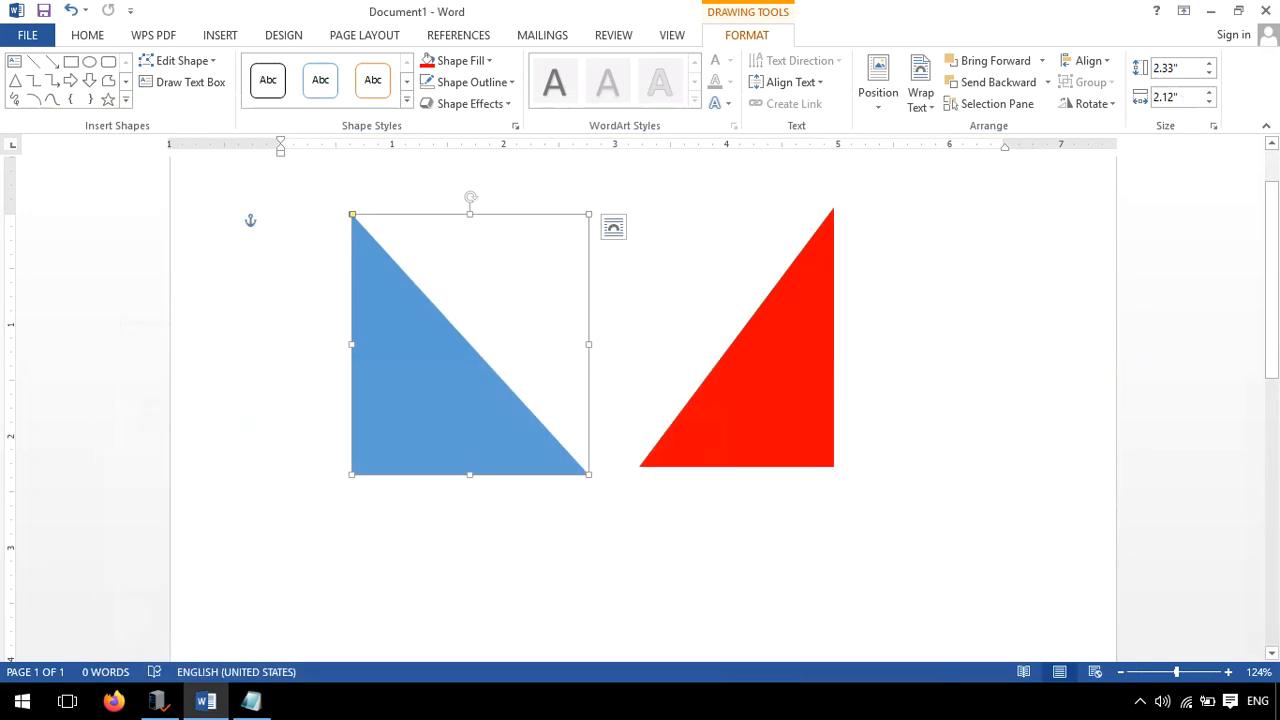
In Notepad, add the lines " = inches and ' = feet below the width, with extra space before inches
{"action": "left_click", "coordinate": [250, 701]}
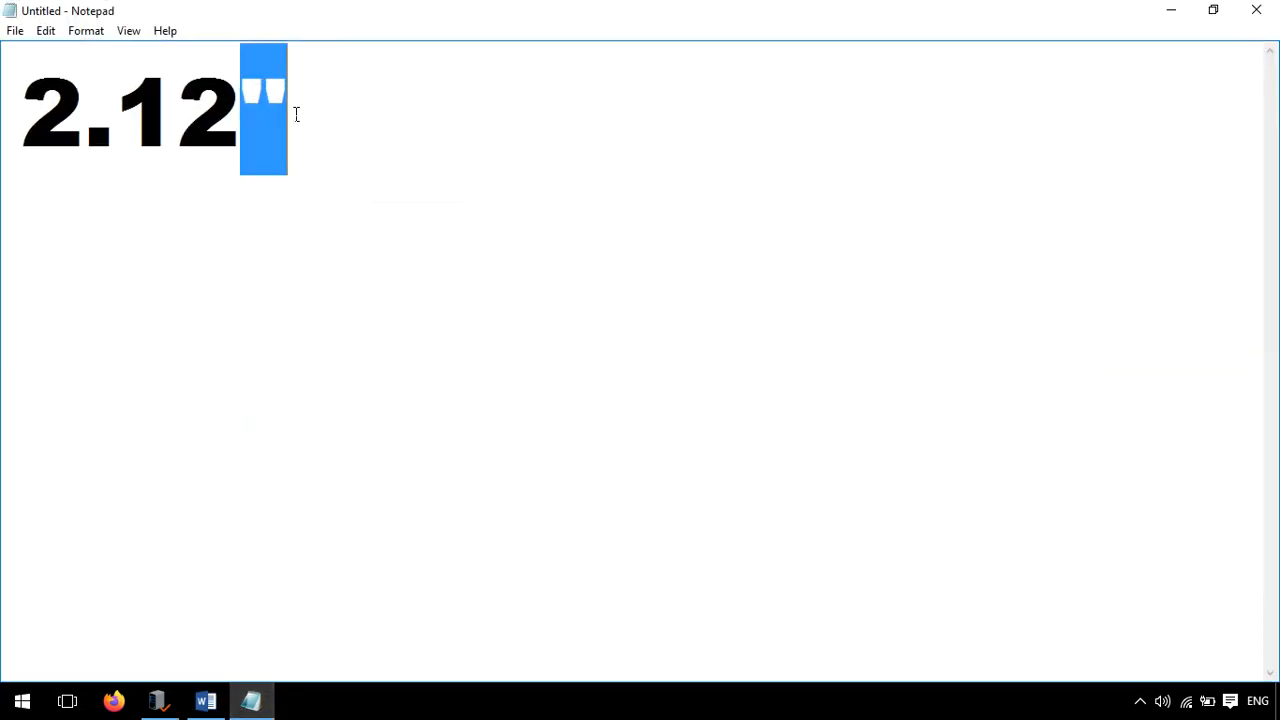
{"action": "left_click", "coordinate": [341, 126]}
{"action": "key", "text": "Return"}
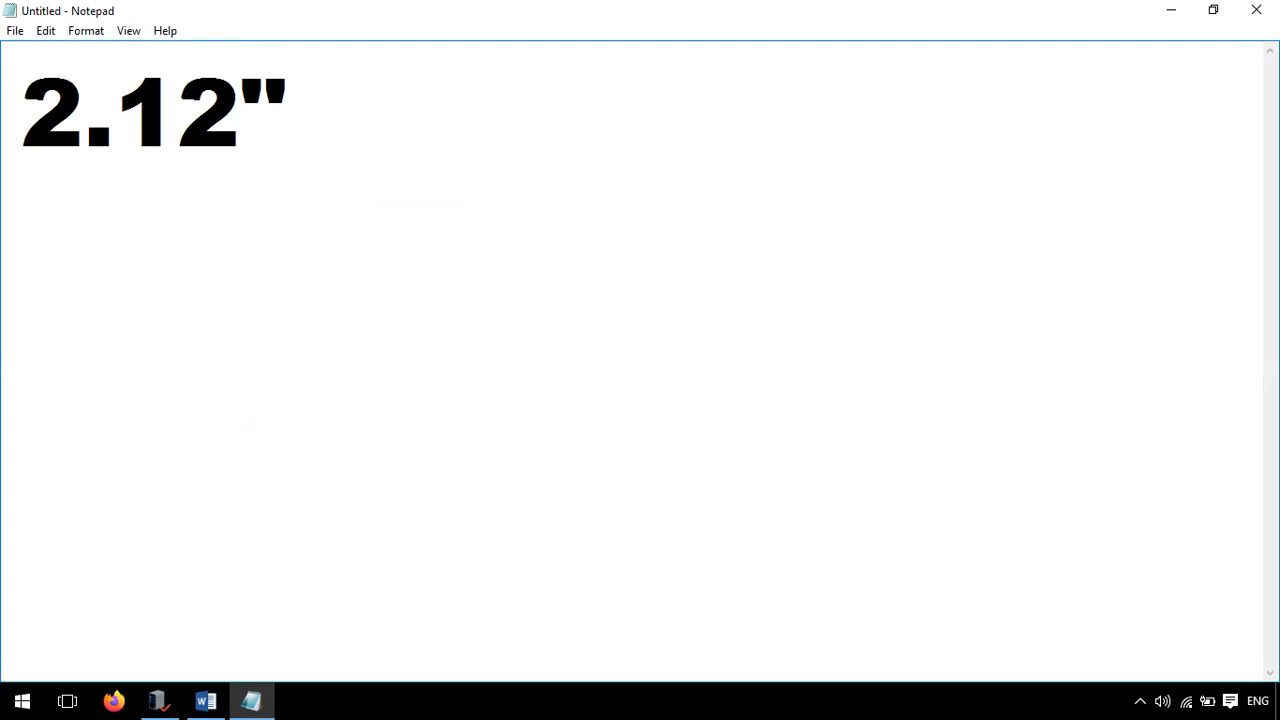
{"action": "type", "text": "\"  = "}
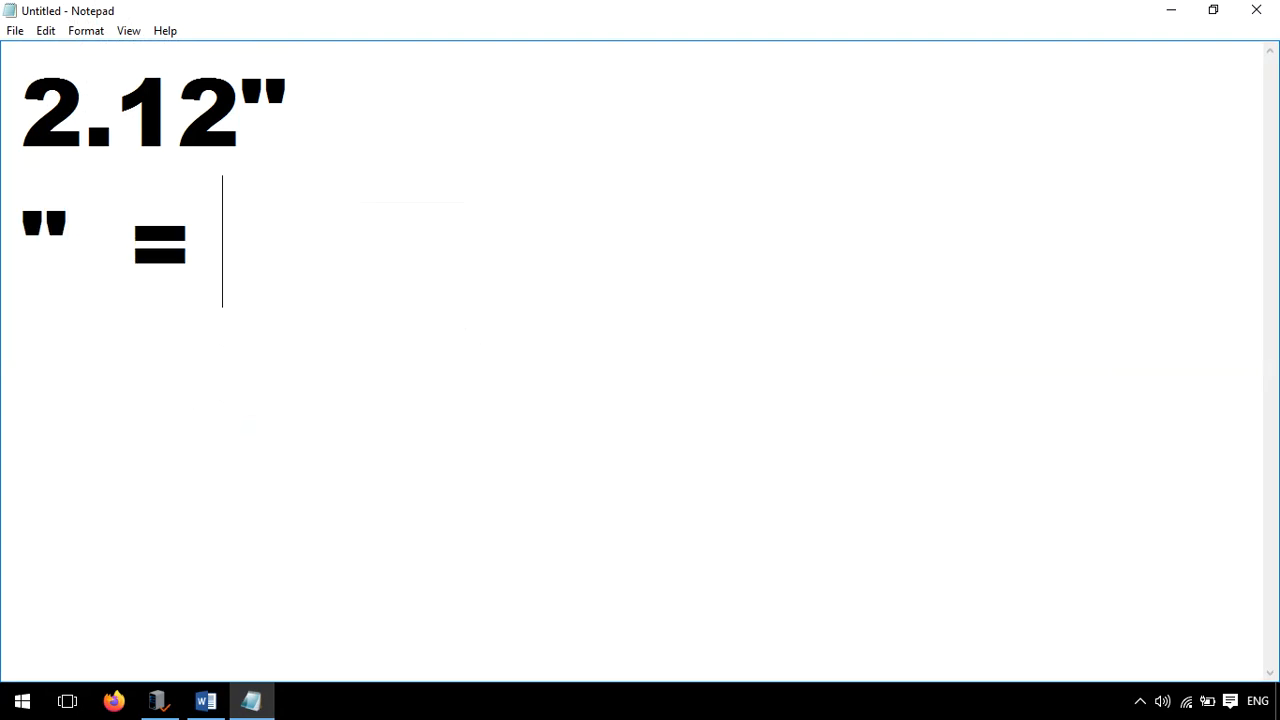
{"action": "type", "text": "inches"}
{"action": "key", "text": "Return"}
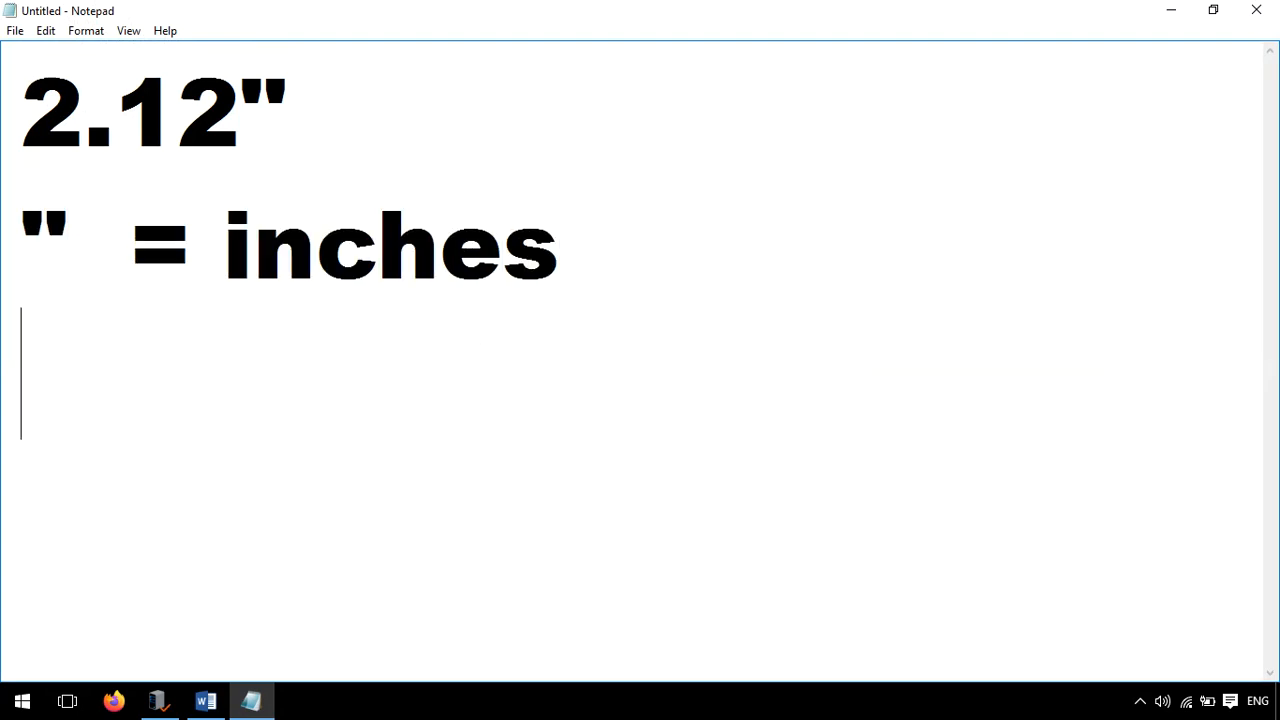
{"action": "type", "text": "'   = feet"}
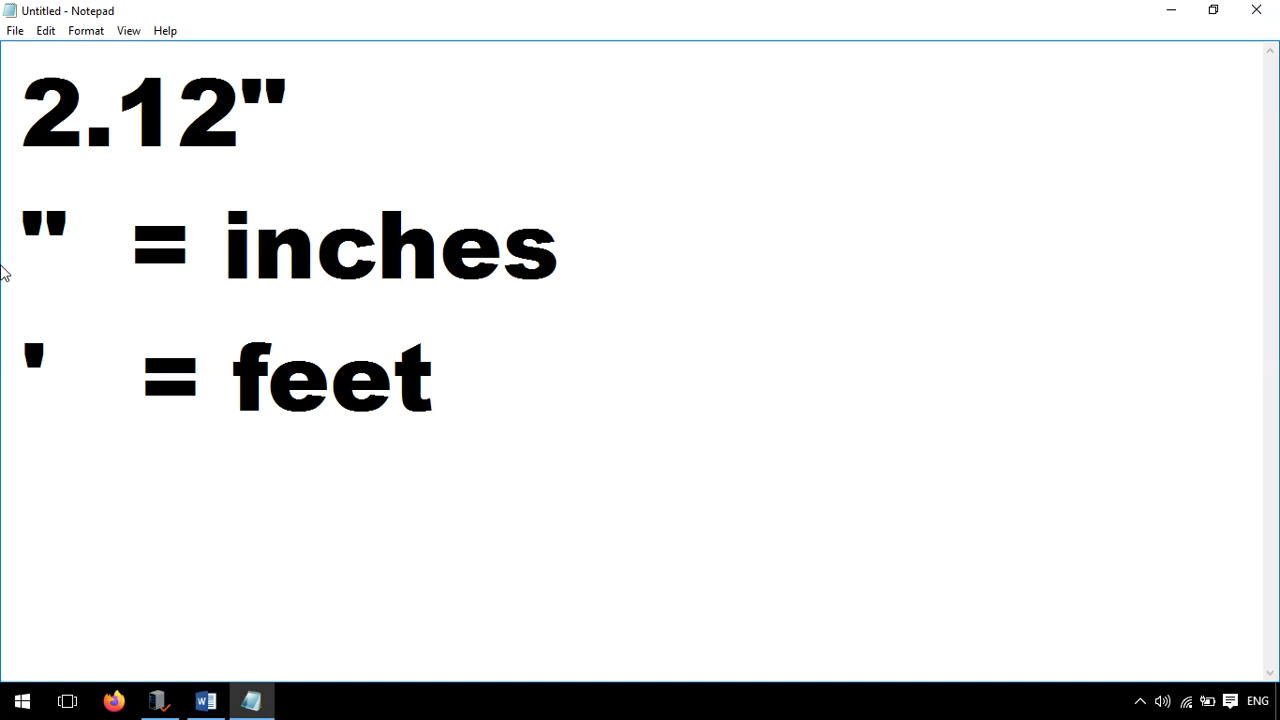
{"action": "left_click", "coordinate": [228, 307]}
{"action": "left_click", "coordinate": [231, 378]}
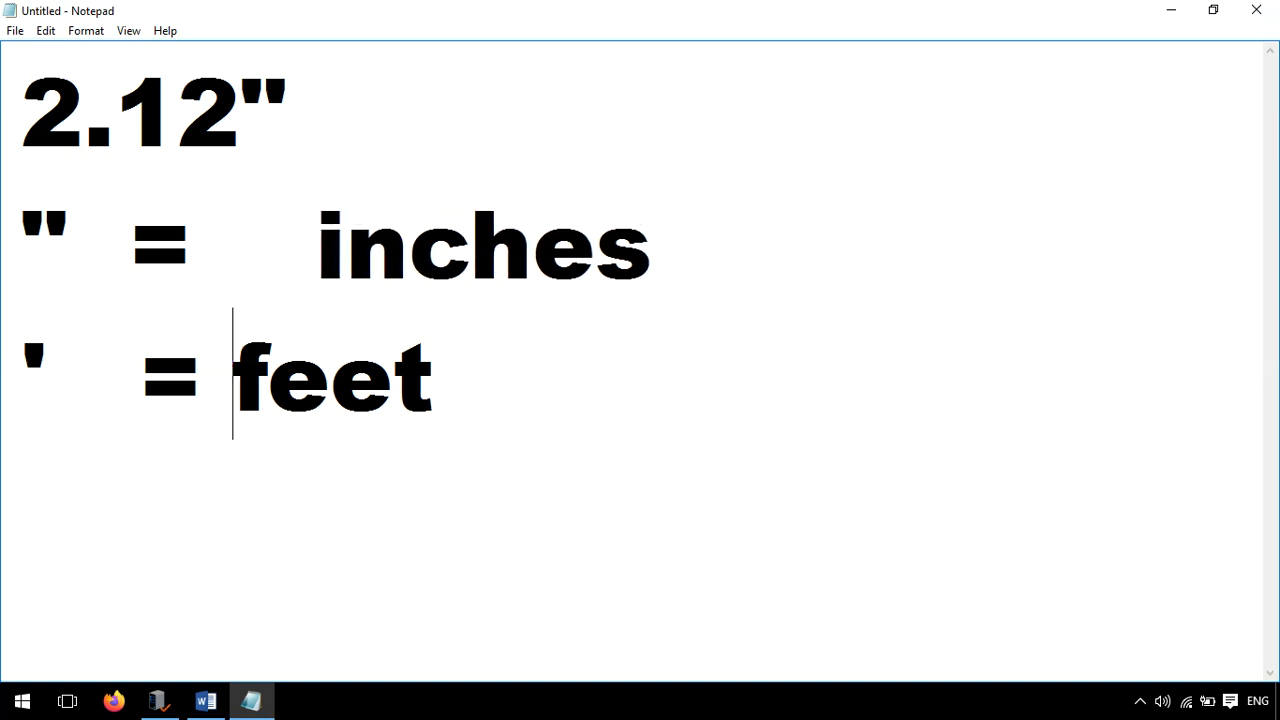
Back in Word, set the red triangle's width to 2.12" to match the blue triangle
{"action": "left_click", "coordinate": [1171, 10]}
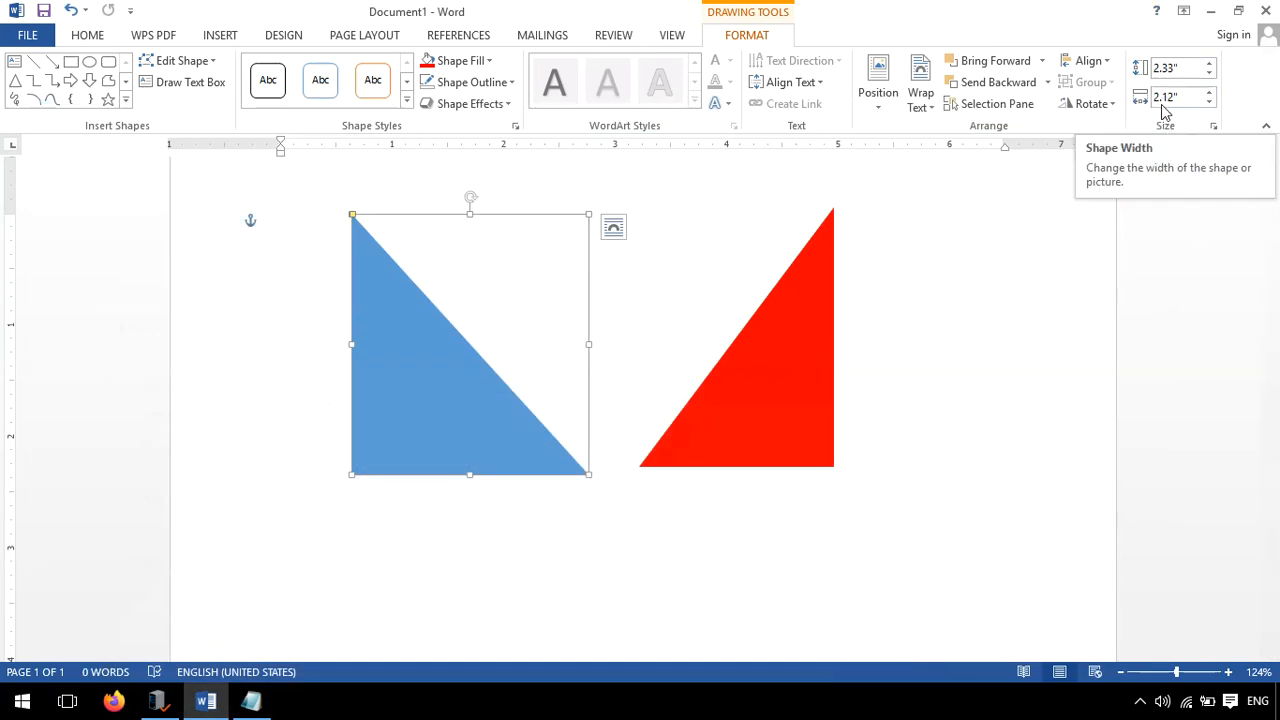
{"action": "left_click", "coordinate": [796, 310]}
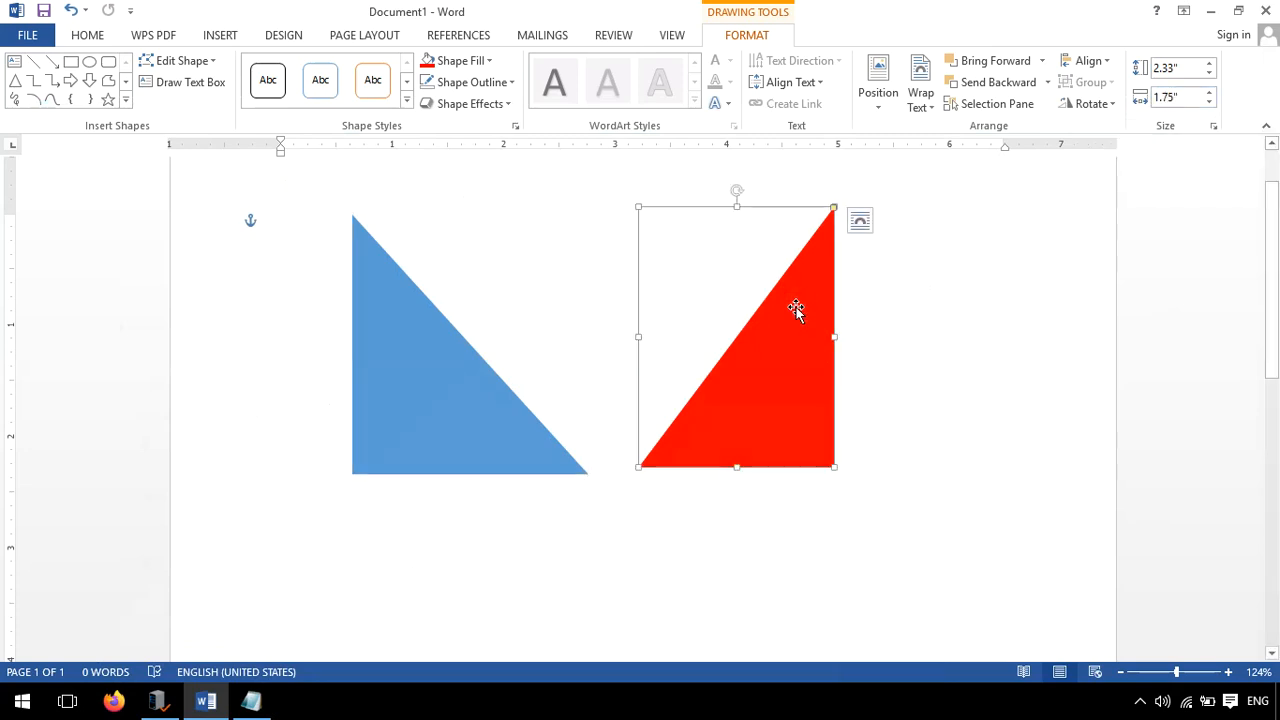
{"action": "left_click", "coordinate": [1176, 92]}
{"action": "key", "text": "BackSpace"}
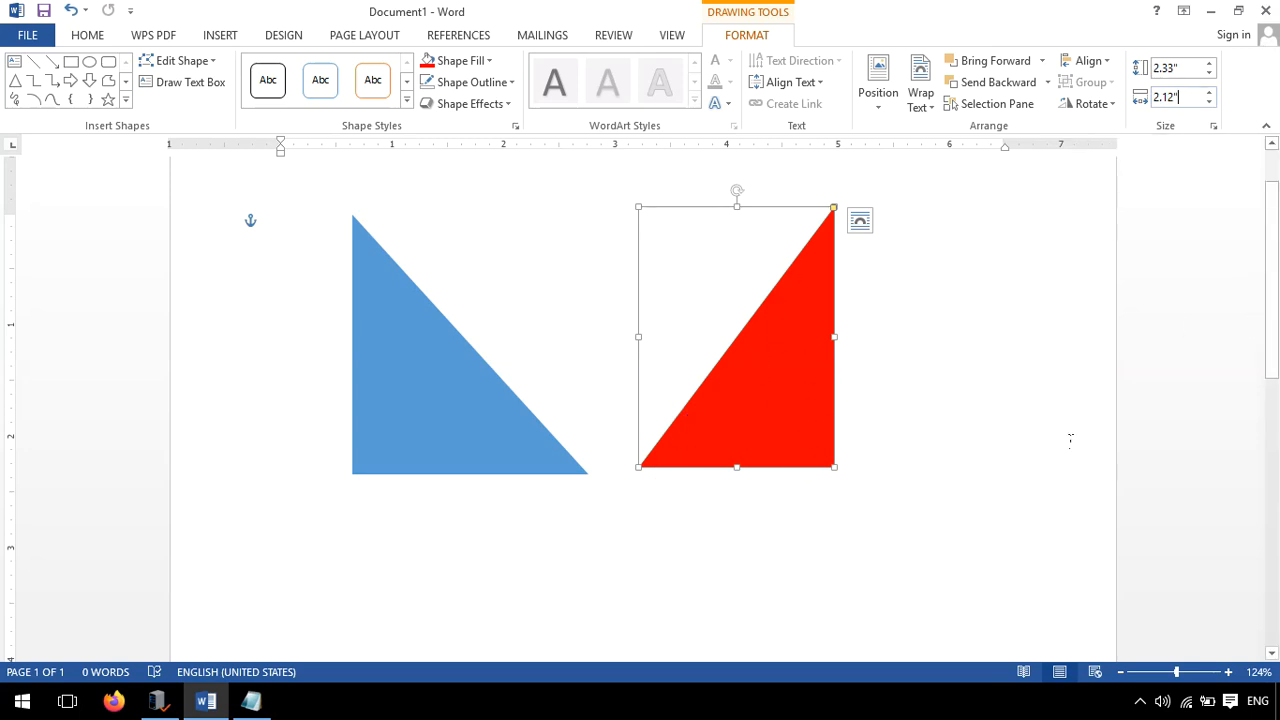
{"action": "key", "text": "Return"}
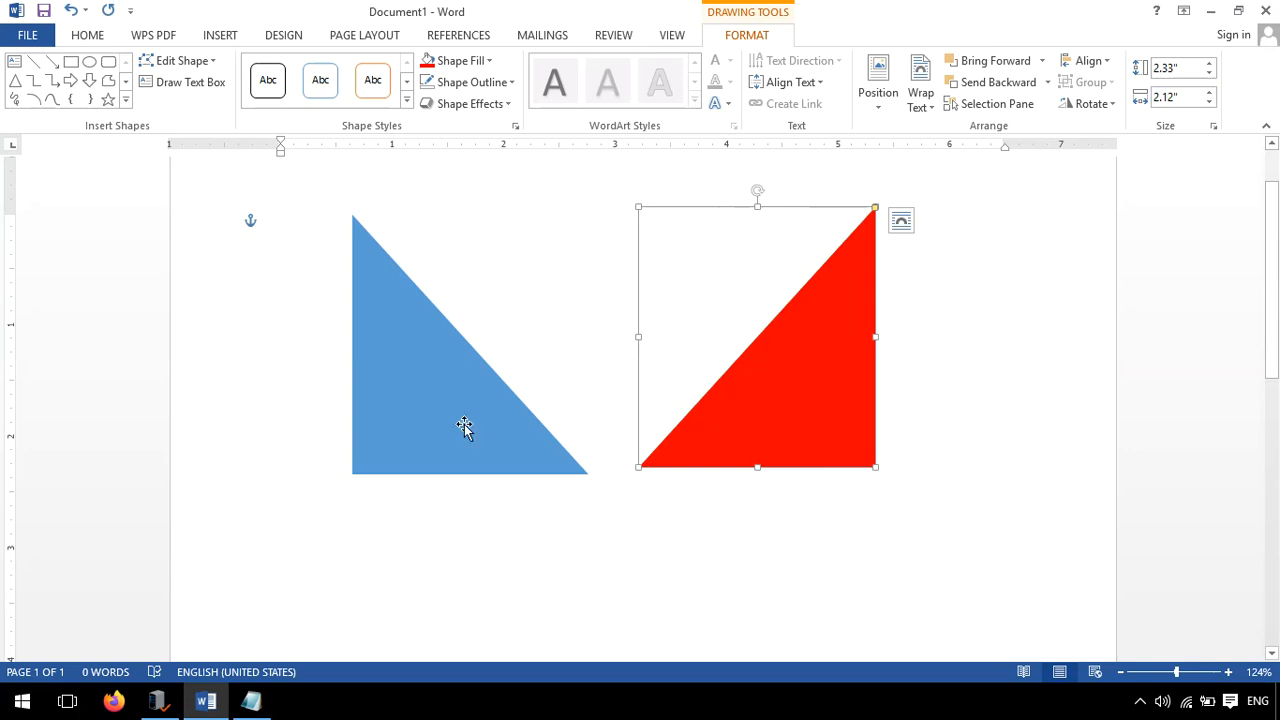
Move the red triangle over the blue one so their bases line up, then deselect it and fine-tune its alignment
{"action": "left_click_drag", "start_coordinate": [762, 413], "coordinate": [471, 419]}
{"action": "left_click", "coordinate": [563, 594]}
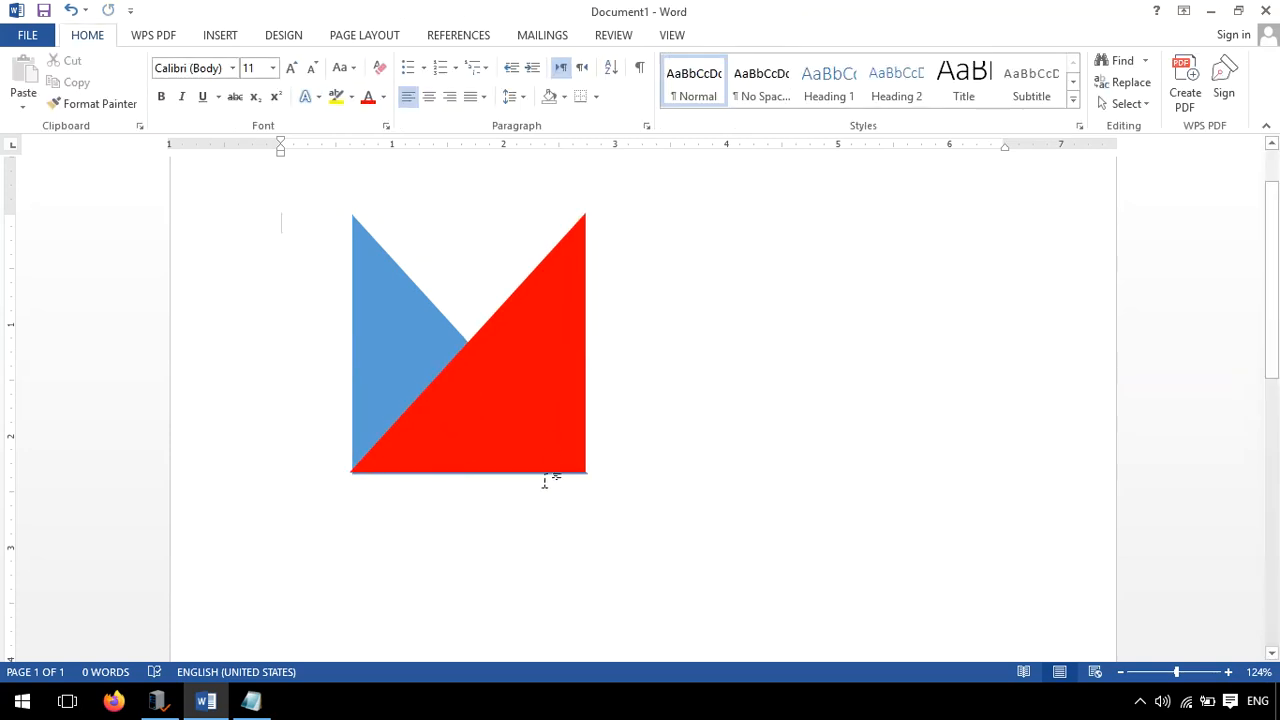
{"action": "left_click", "coordinate": [549, 440]}
{"action": "left_click", "coordinate": [489, 585]}
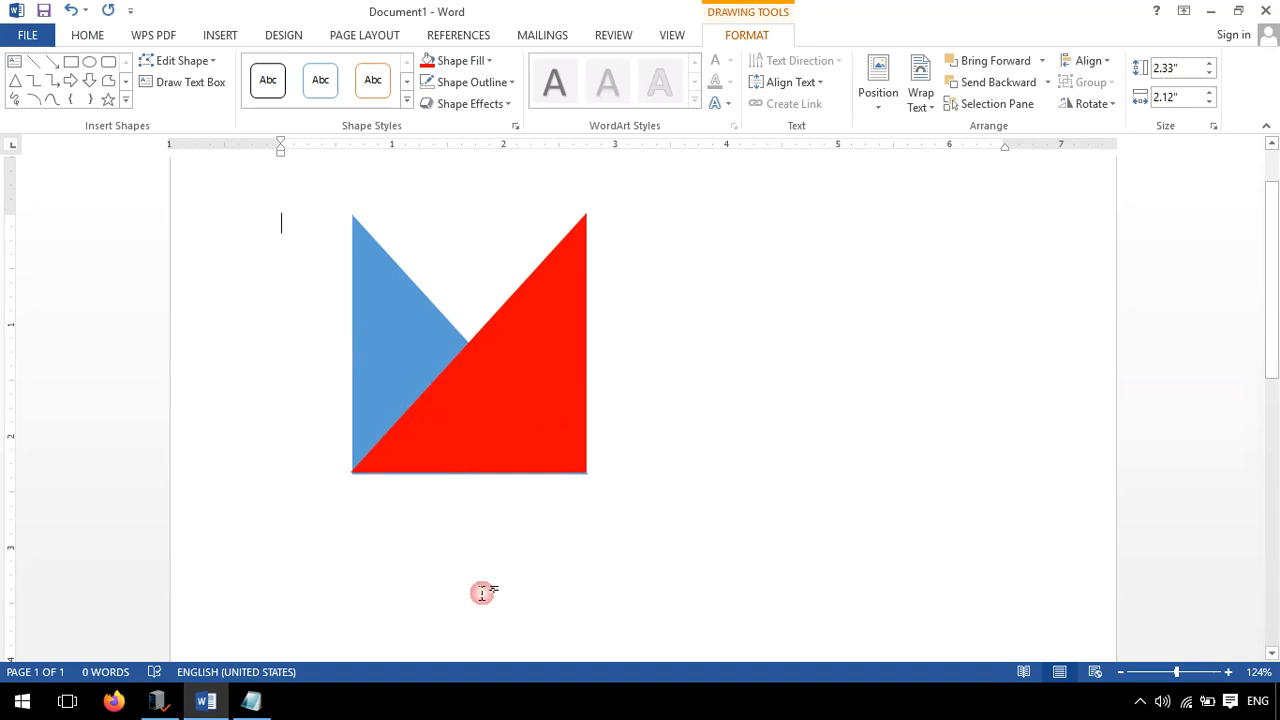
{"action": "left_click", "coordinate": [474, 423]}
{"action": "left_click", "coordinate": [504, 518]}
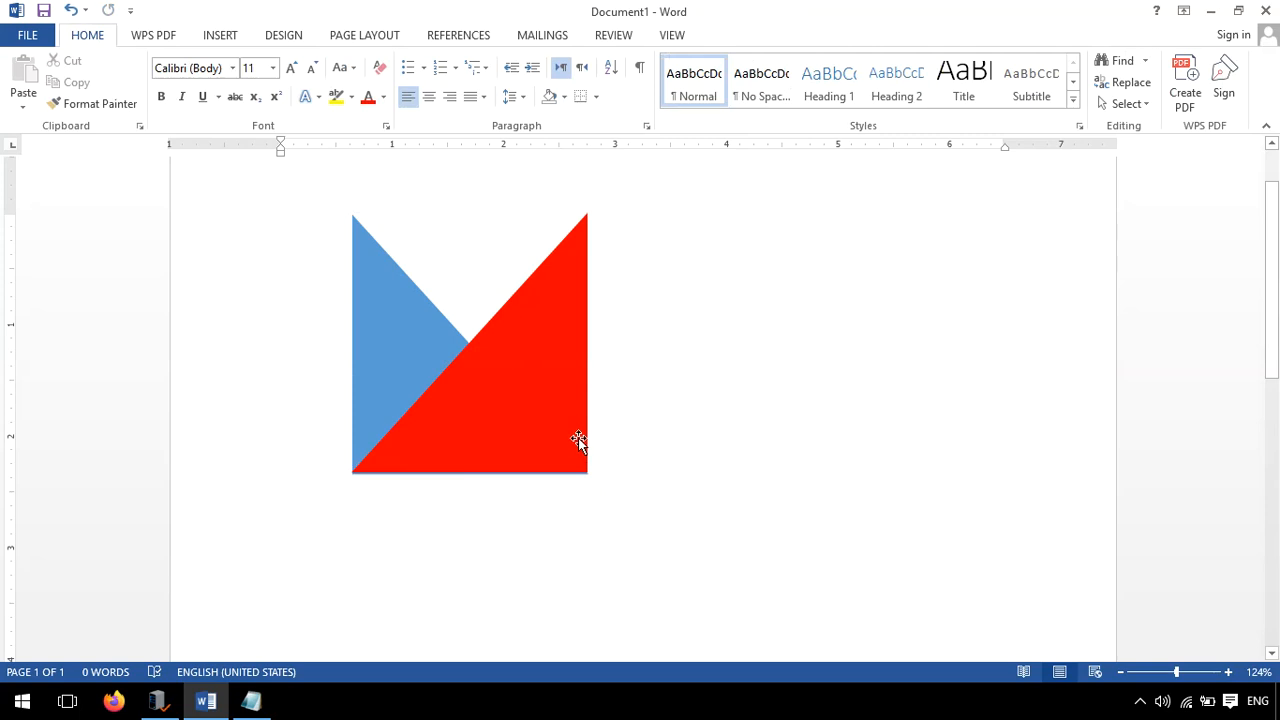
Copy the red triangle to the lower-right area of the page, away from the combined shape
{"action": "left_click", "coordinate": [557, 409]}
{"action": "left_click_drag", "start_coordinate": [558, 416], "coordinate": [966, 493]}
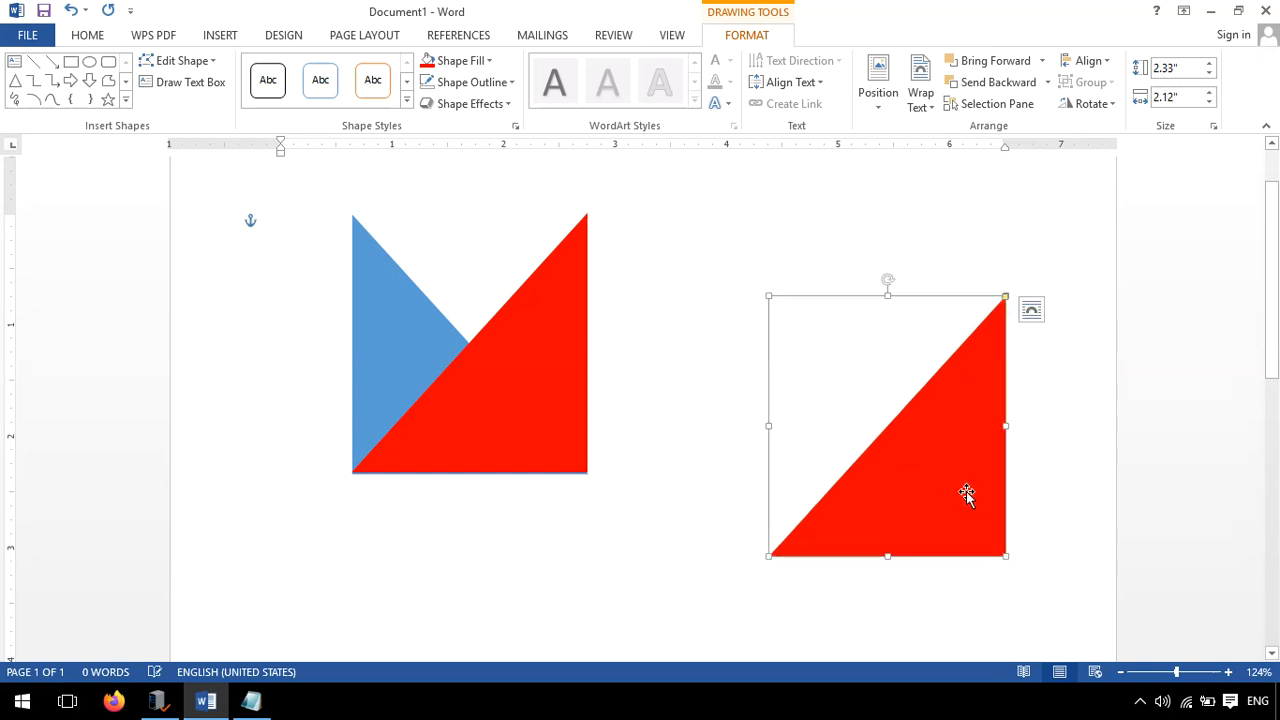
{"action": "scroll", "coordinate": [963, 426], "scroll_direction": "down", "scroll_amount": 3}
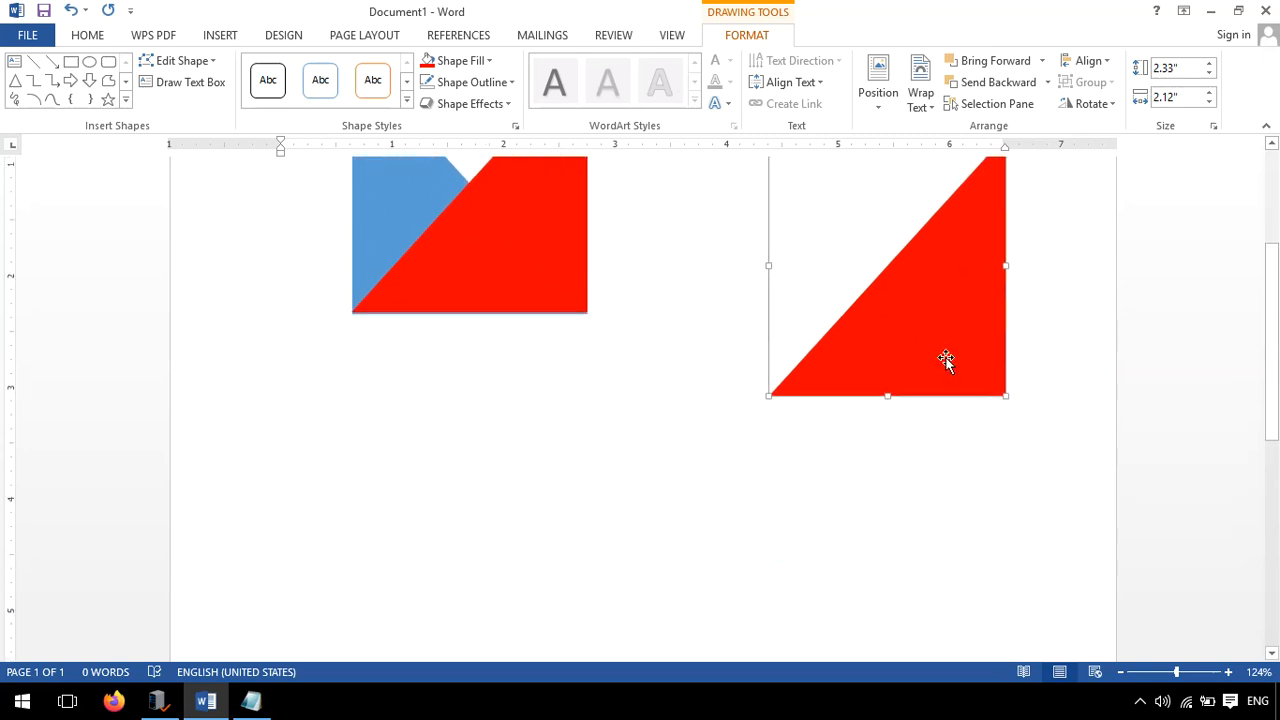
{"action": "left_click_drag", "start_coordinate": [946, 360], "coordinate": [946, 480]}
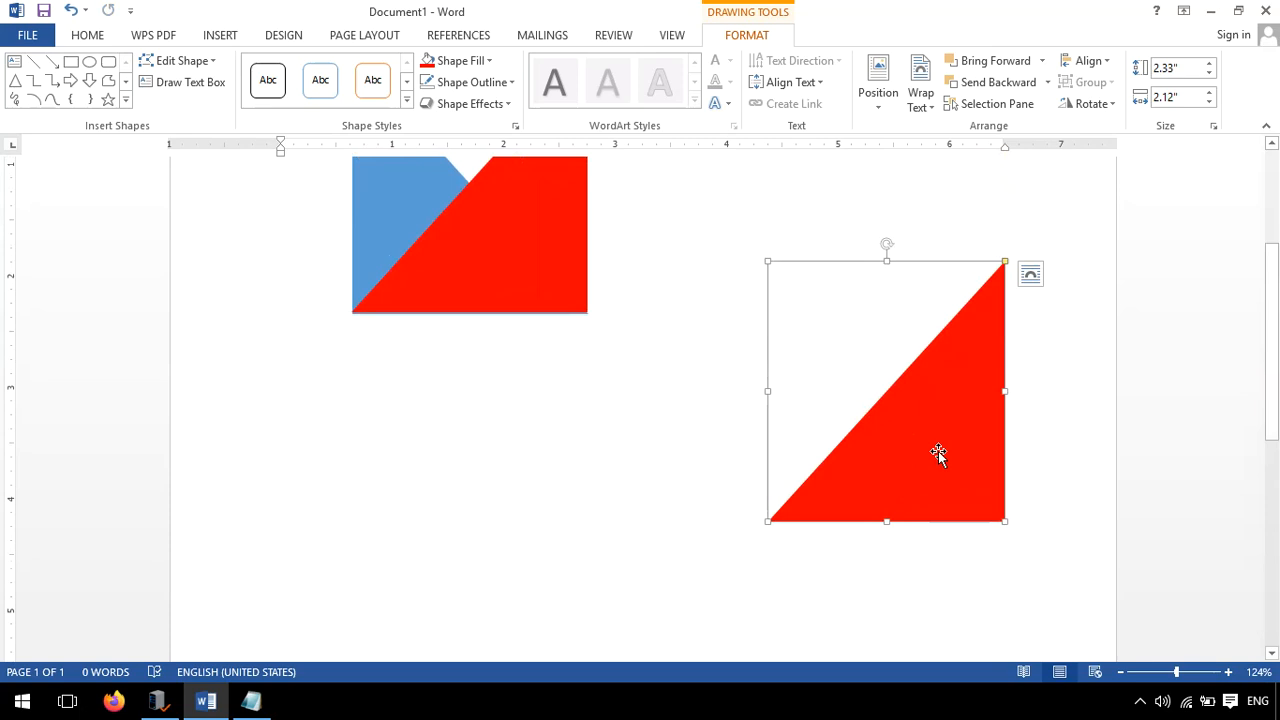
Duplicate the separate red triangle, flip the duplicate horizontally to about 0.68" wide, and place it beside the original
{"action": "left_click_drag", "start_coordinate": [938, 451], "coordinate": [844, 408]}
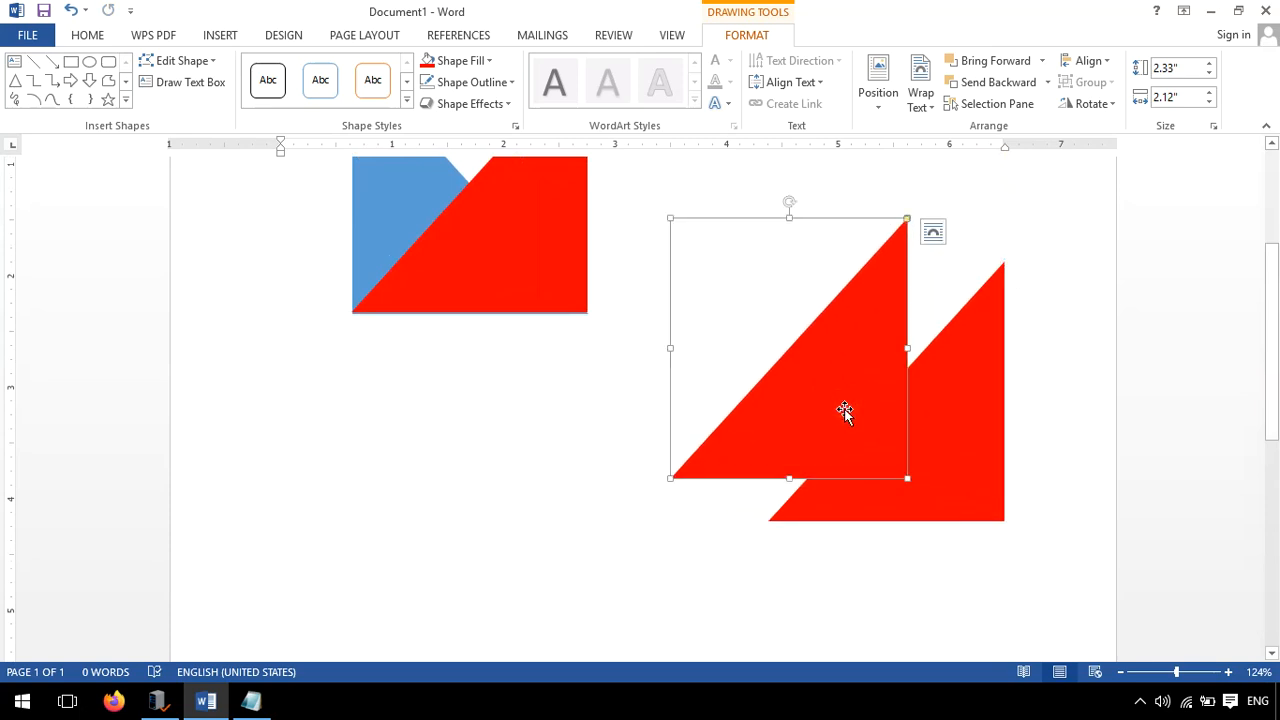
{"action": "left_click_drag", "start_coordinate": [907, 348], "coordinate": [594, 316]}
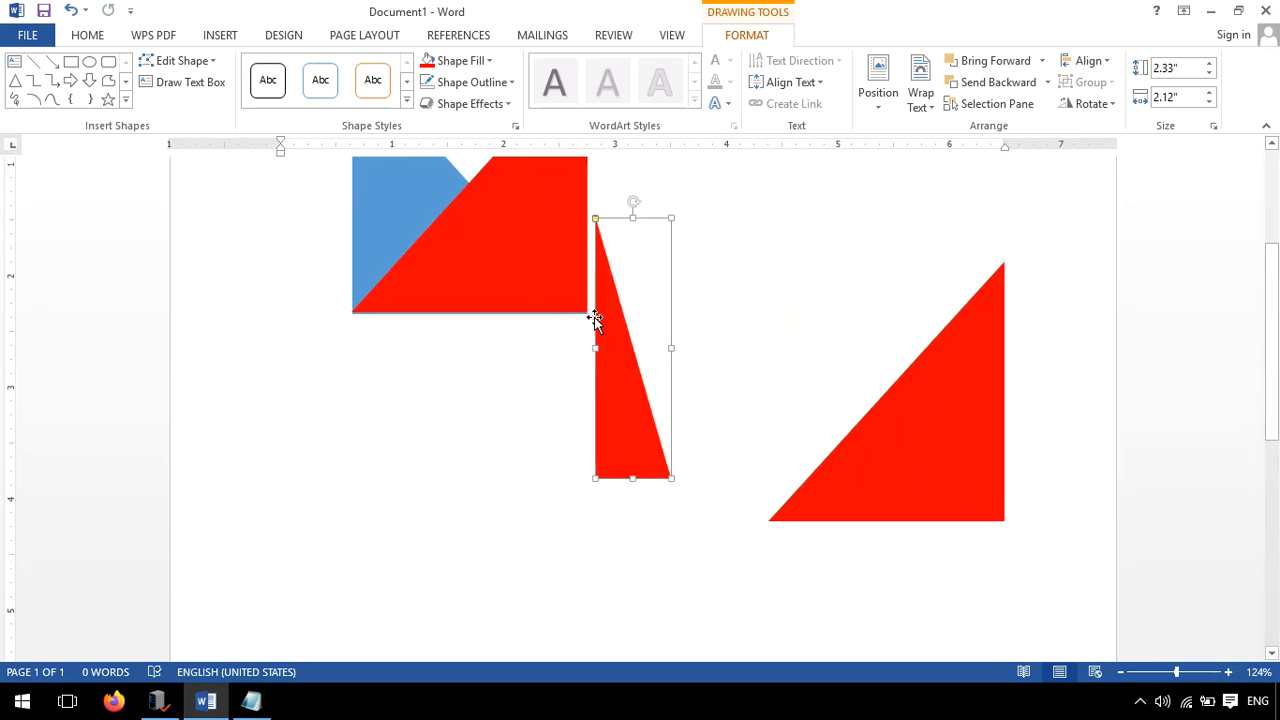
{"action": "left_click_drag", "start_coordinate": [623, 363], "coordinate": [736, 382]}
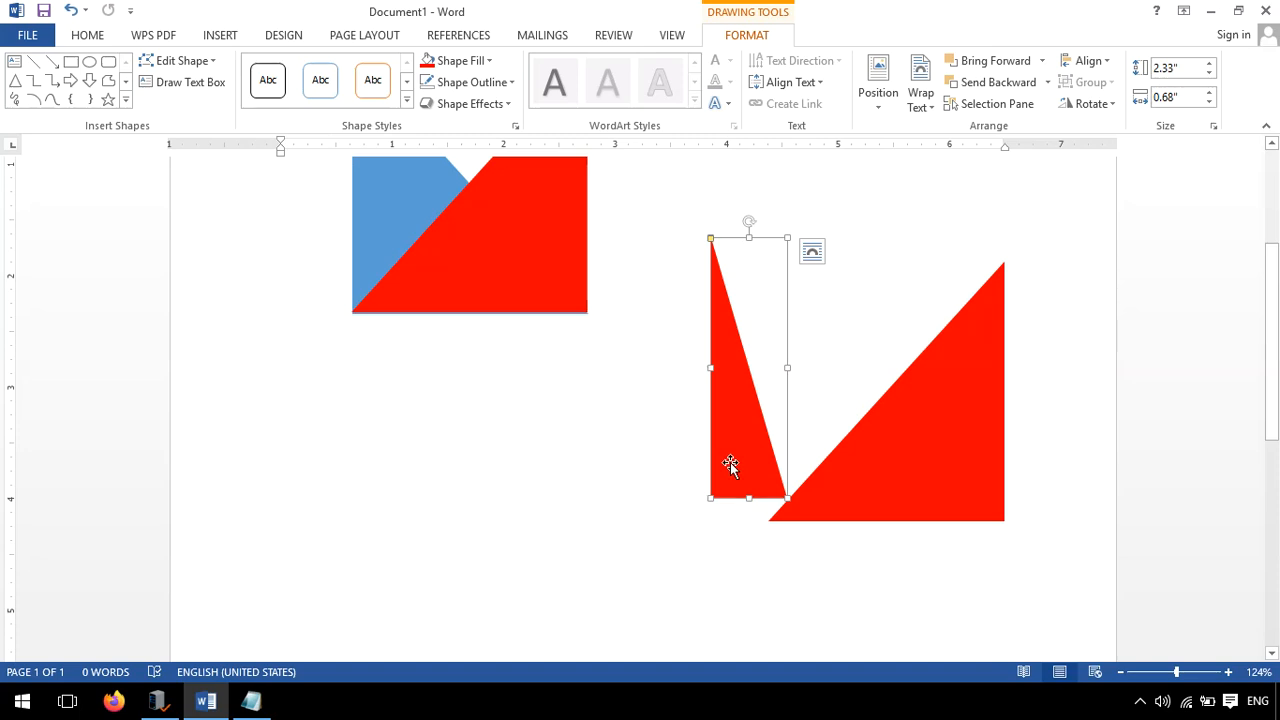
Set the narrow flipped triangle's width to 2.12" to match the other triangle, and fill it with yellow
{"action": "left_click", "coordinate": [991, 378]}
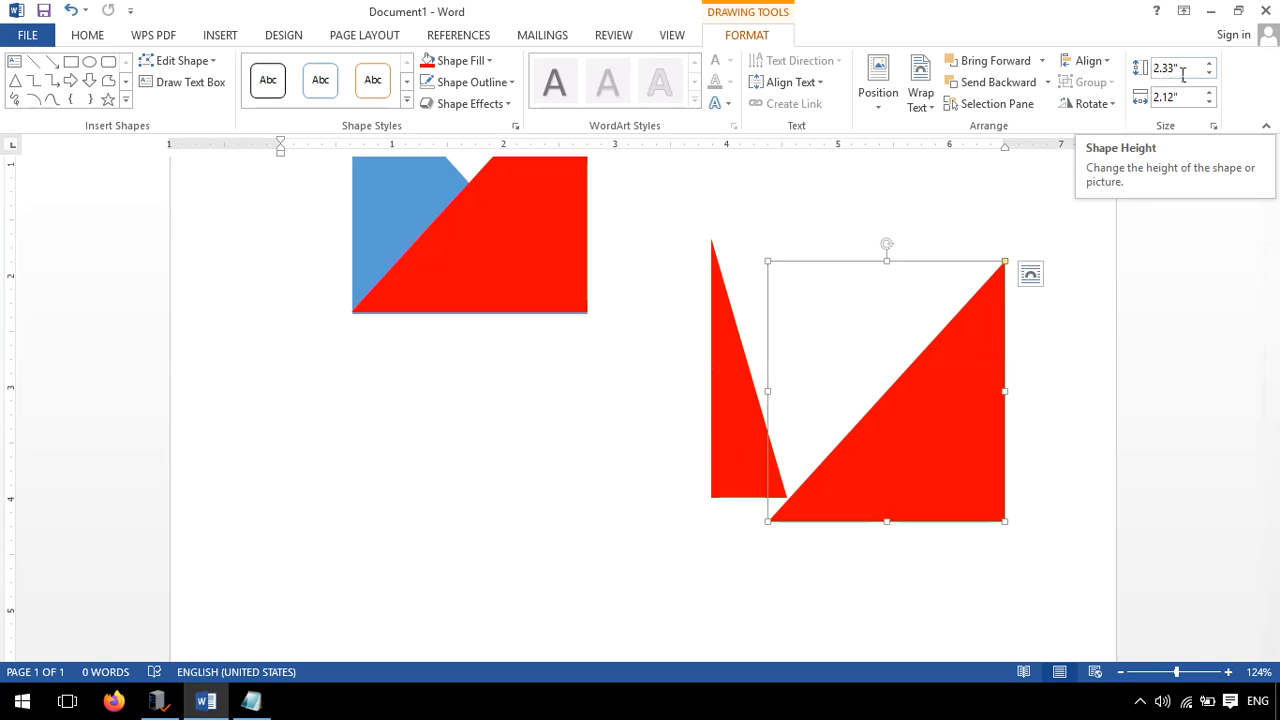
{"action": "left_click", "coordinate": [728, 329]}
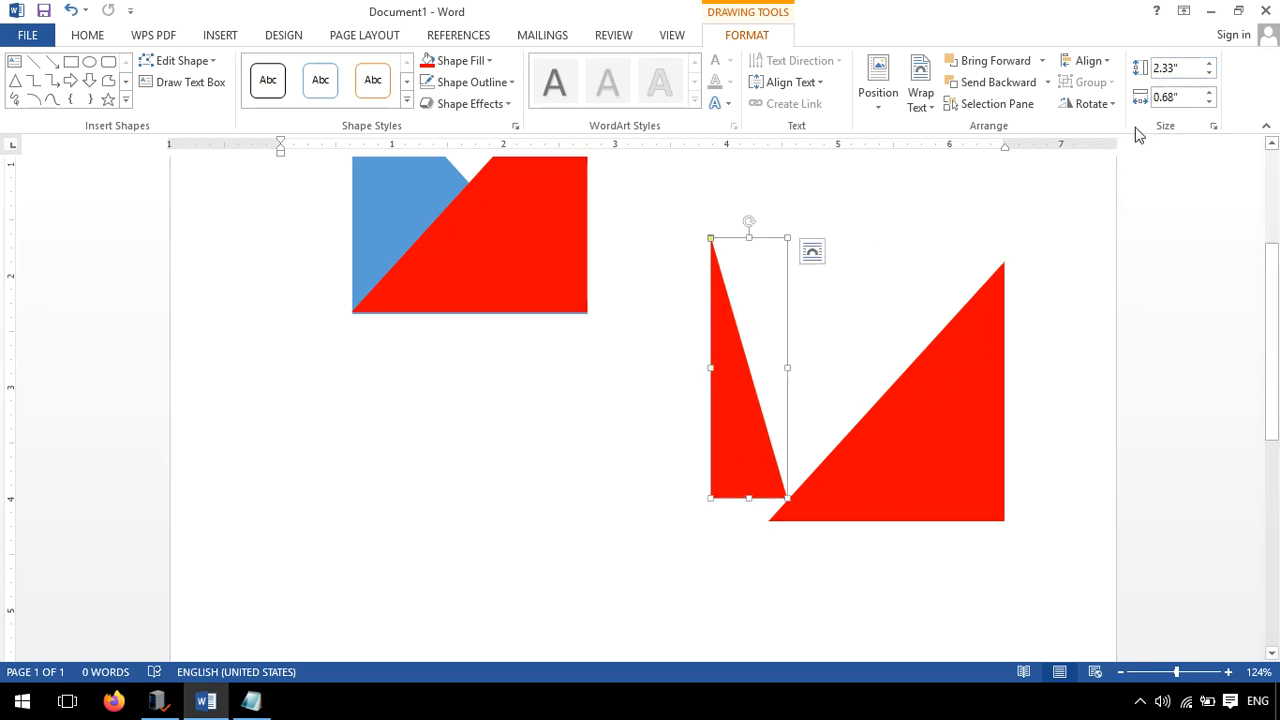
{"action": "left_click", "coordinate": [895, 410]}
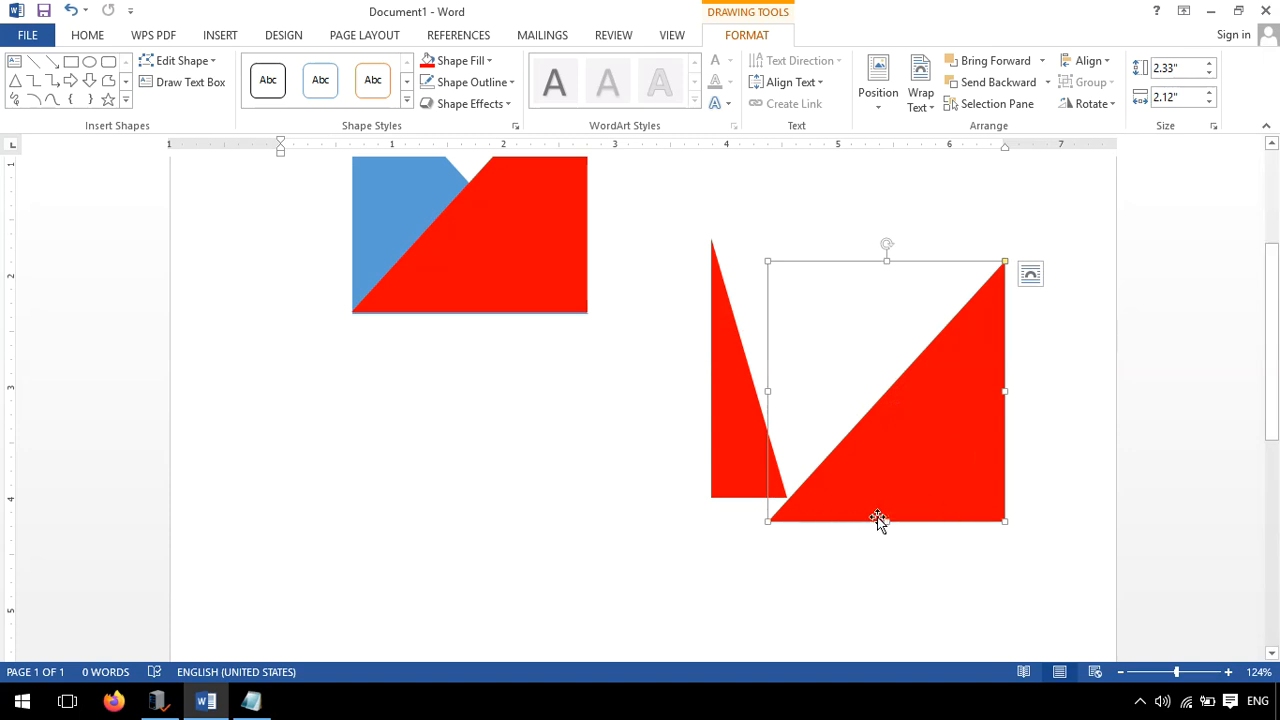
{"action": "left_click", "coordinate": [732, 378]}
{"action": "left_click", "coordinate": [1186, 97]}
{"action": "key", "text": "BackSpace"}
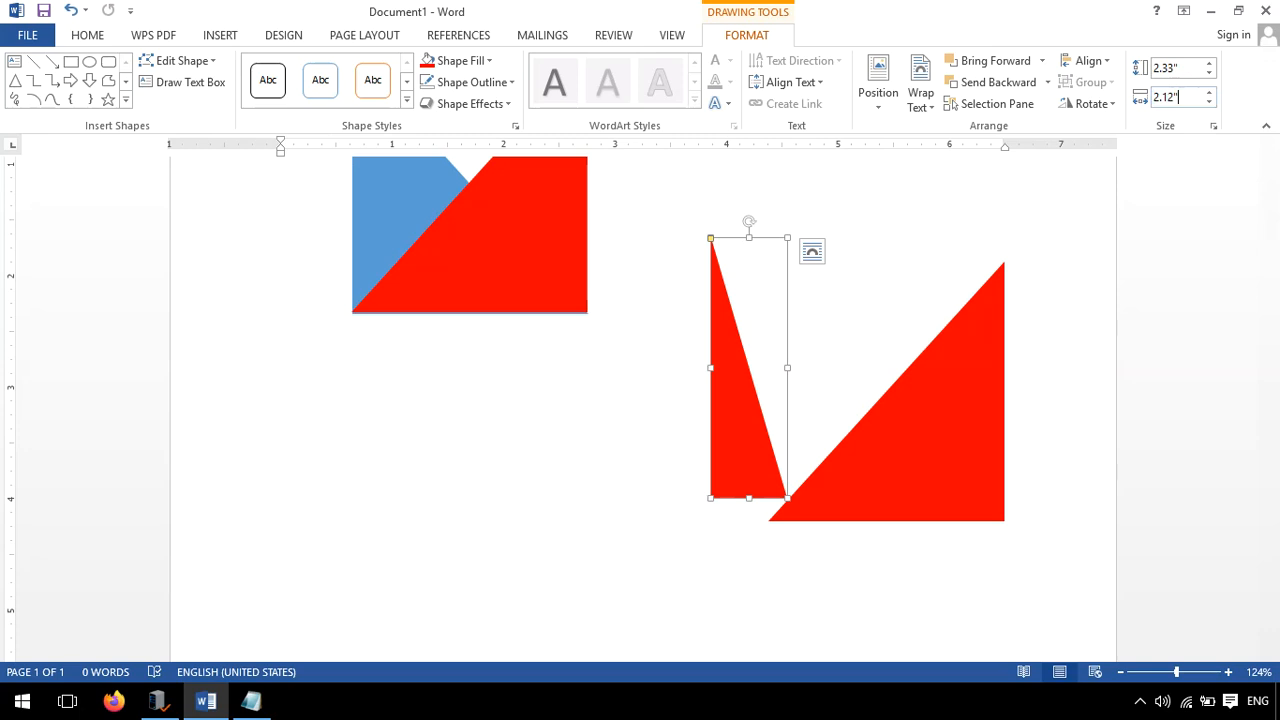
{"action": "key", "text": "Return"}
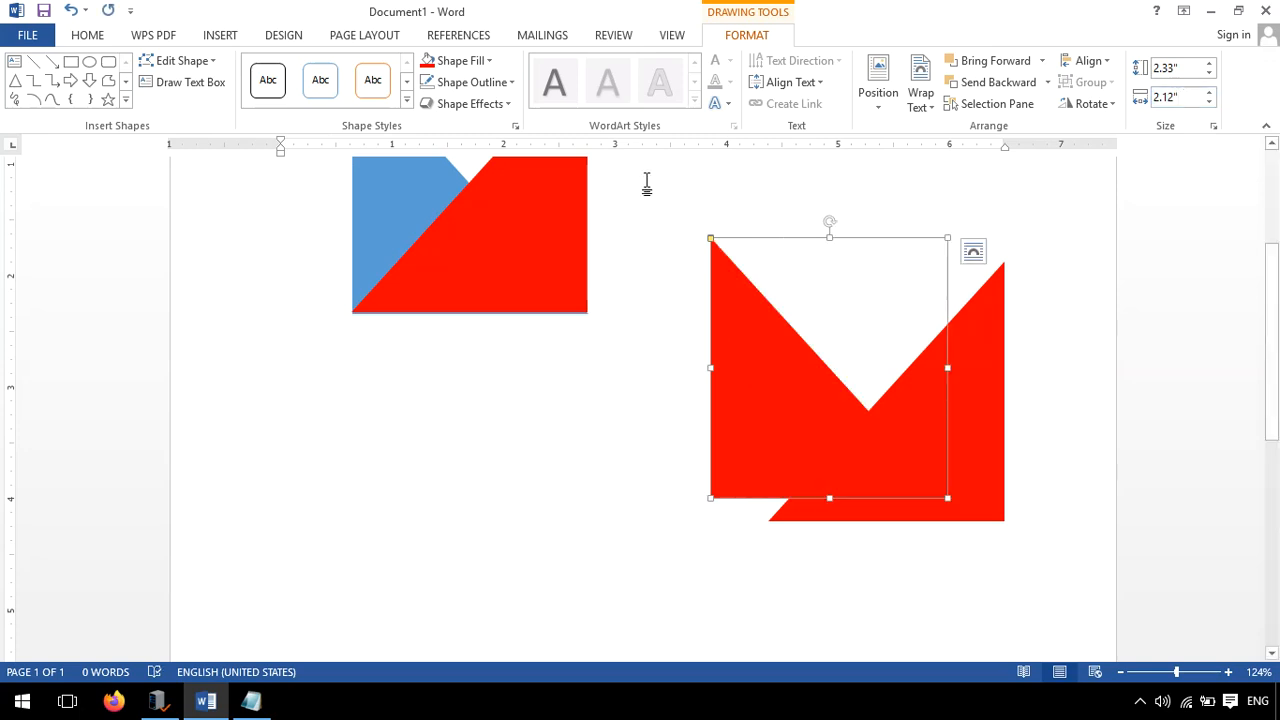
{"action": "left_click", "coordinate": [484, 61]}
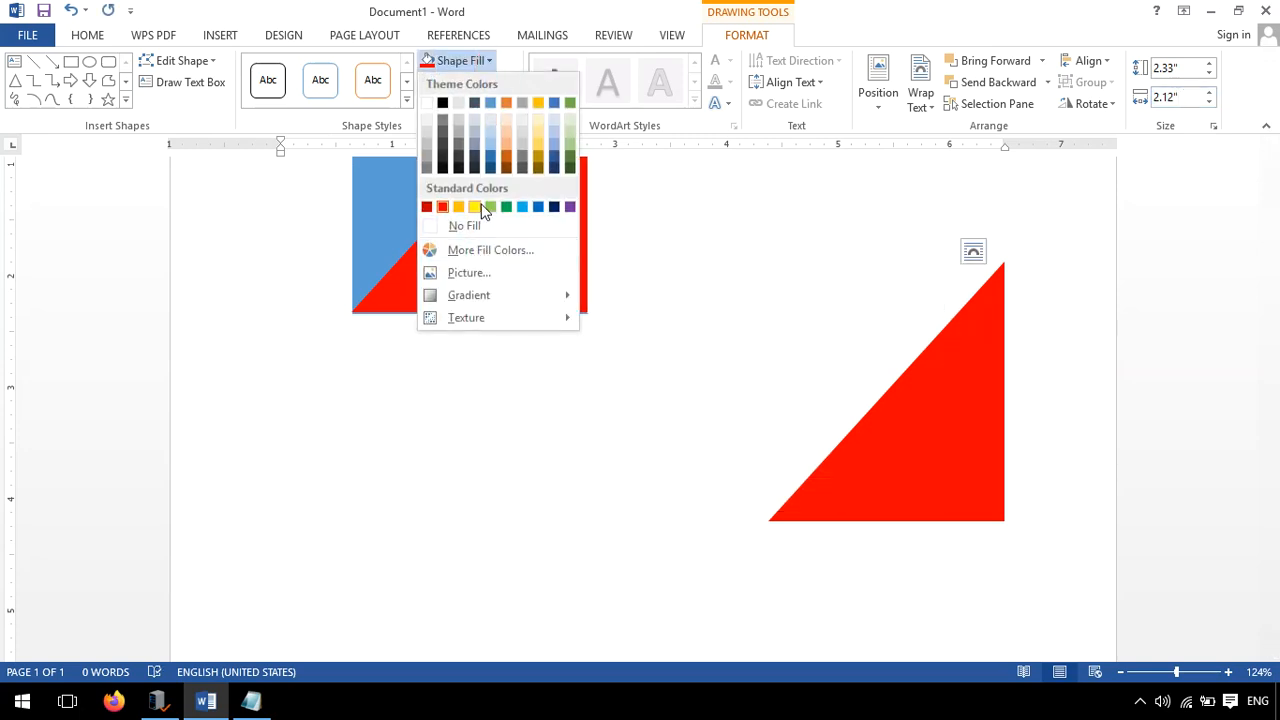
{"action": "left_click", "coordinate": [476, 206]}
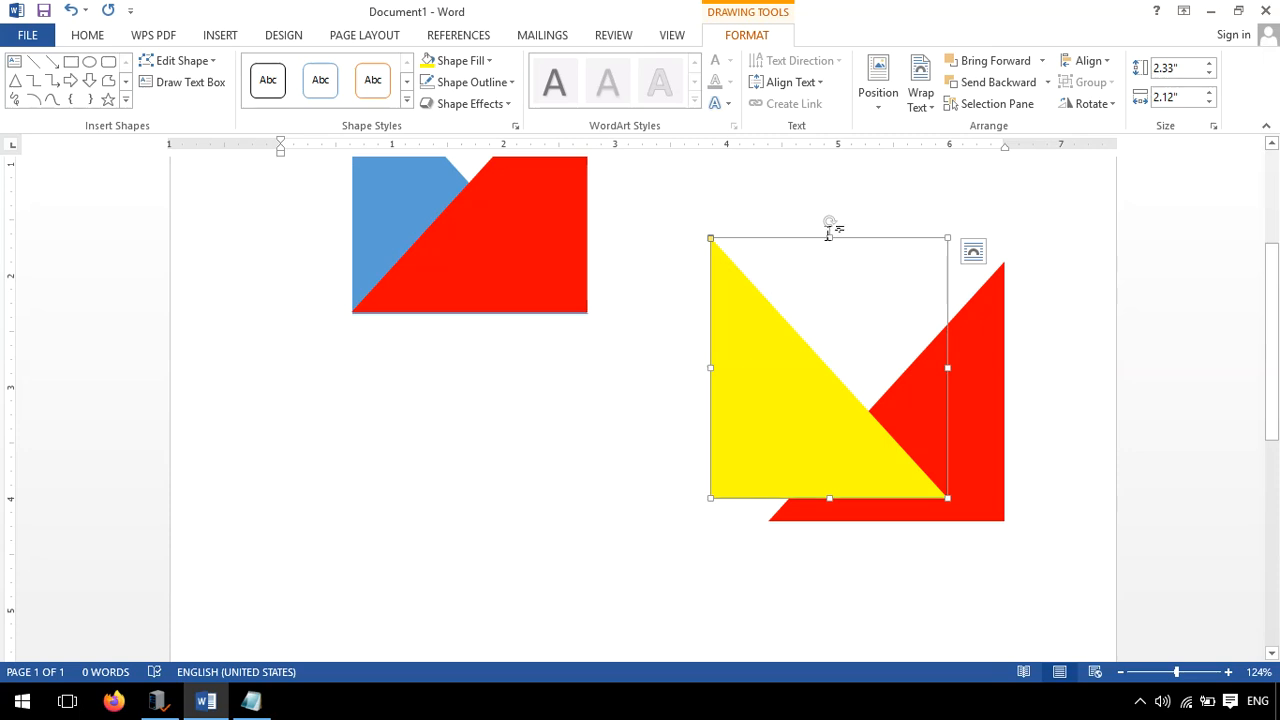
Rotate the yellow triangle 90° clockwise and fit it against the red triangle's diagonal by moving it and resizing its lower-left corner
{"action": "left_click_drag", "start_coordinate": [830, 223], "coordinate": [984, 371]}
{"action": "left_click_drag", "start_coordinate": [794, 300], "coordinate": [843, 321]}
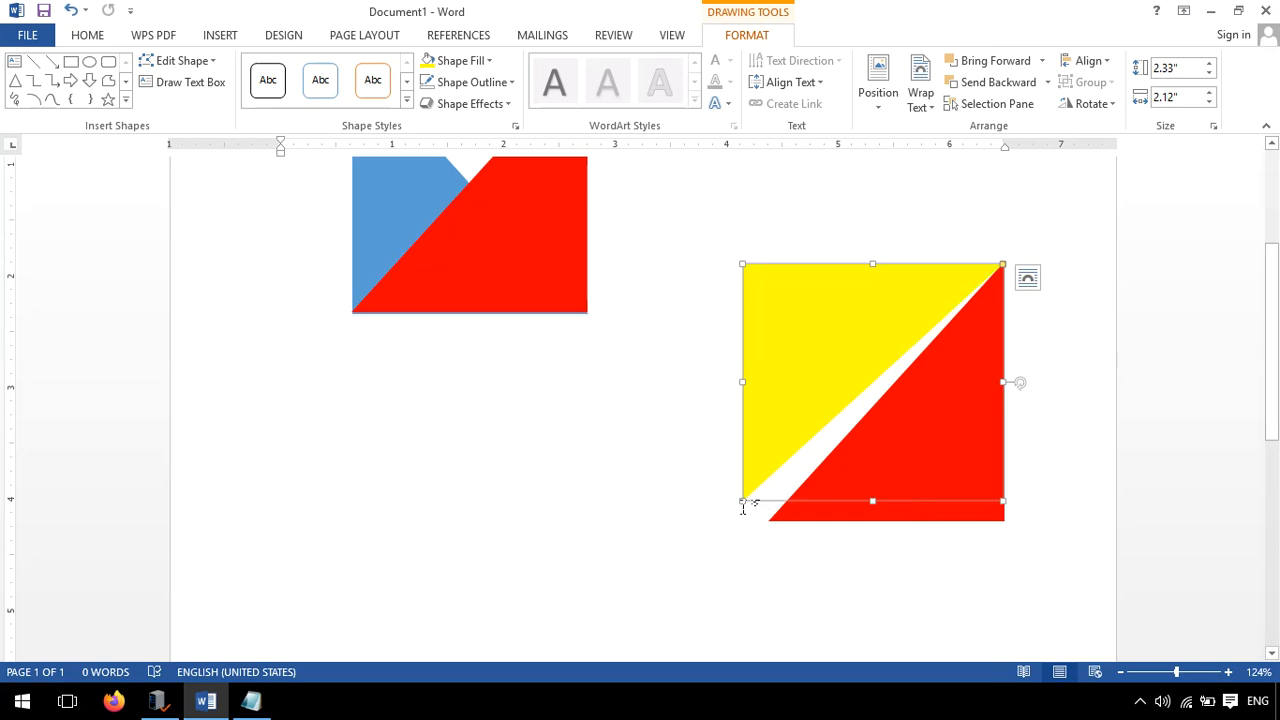
{"action": "left_click_drag", "start_coordinate": [742, 502], "coordinate": [772, 518]}
{"action": "left_click", "coordinate": [628, 491]}
Stretch the yellow triangle's lower-left corner slightly, and nudge the triangle up and to the right to align with the red one
{"action": "scroll", "coordinate": [787, 434], "scroll_direction": "down", "scroll_amount": 1}
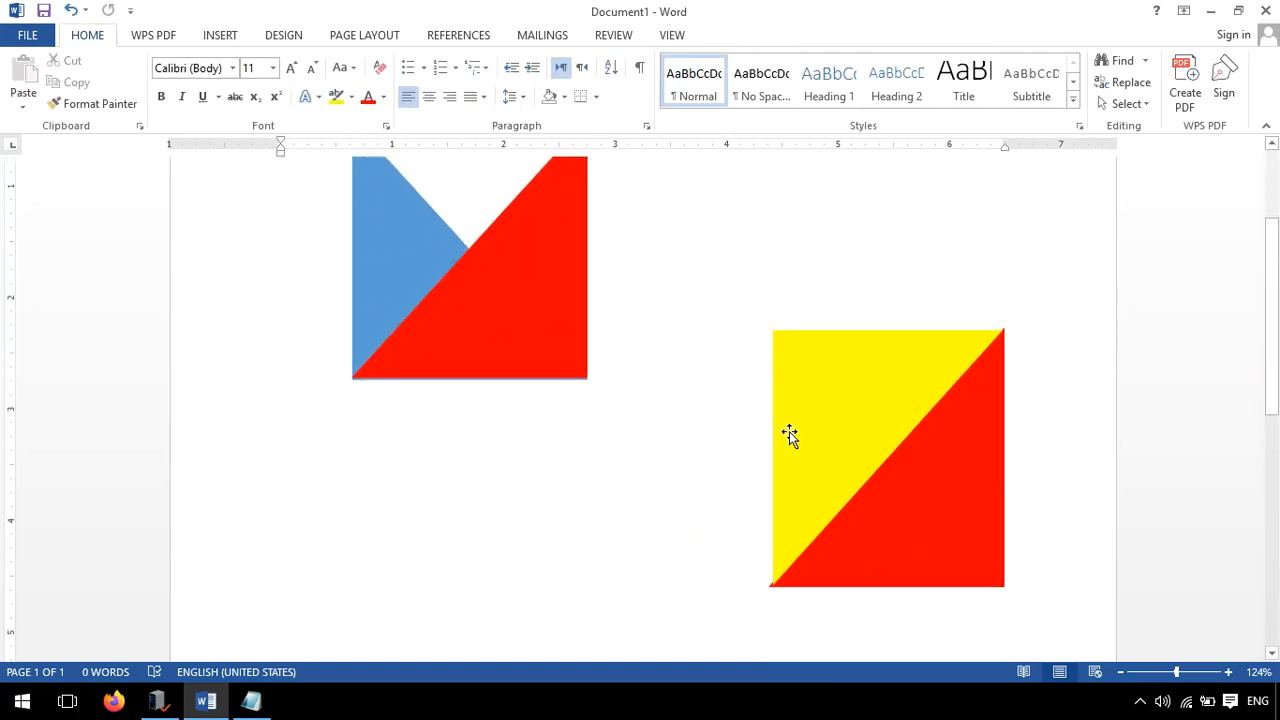
{"action": "scroll", "coordinate": [789, 434], "scroll_direction": "down", "scroll_amount": 1}
{"action": "left_click", "coordinate": [793, 418]}
{"action": "left_click_drag", "start_coordinate": [769, 490], "coordinate": [766, 487]}
{"action": "left_click", "coordinate": [734, 487]}
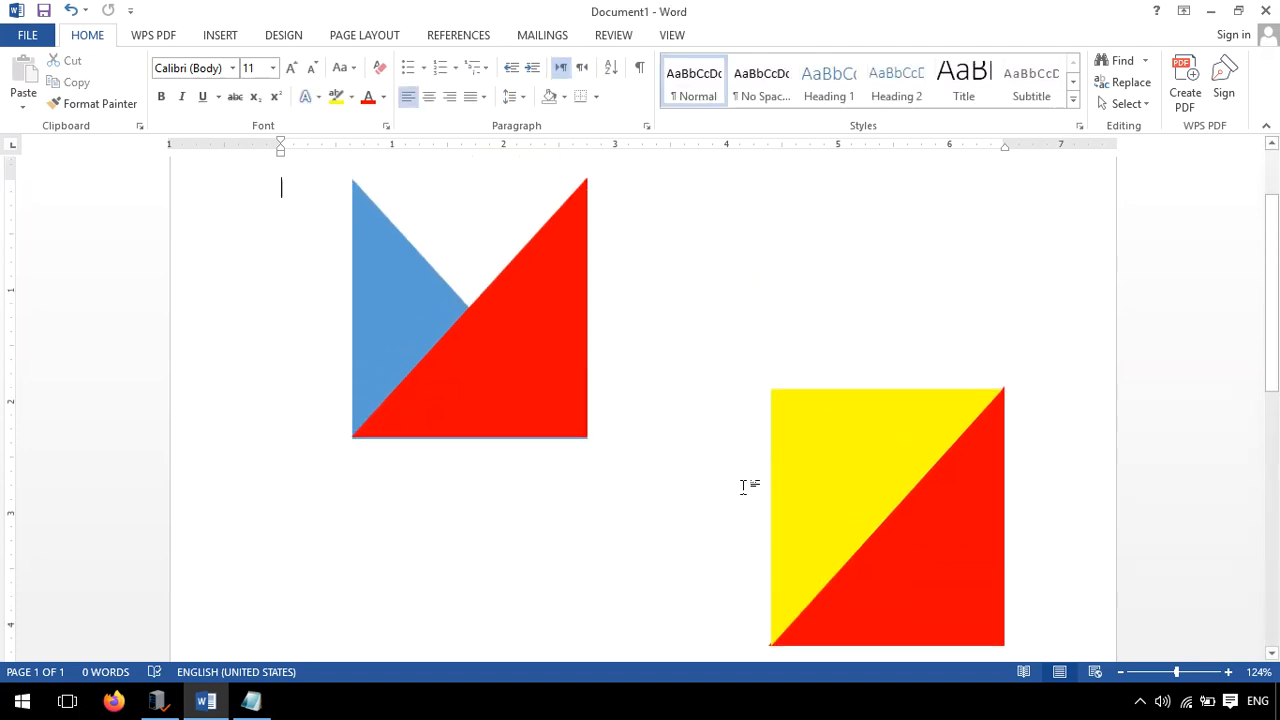
{"action": "scroll", "coordinate": [866, 456], "scroll_direction": "down", "scroll_amount": 2}
{"action": "left_click", "coordinate": [832, 403]}
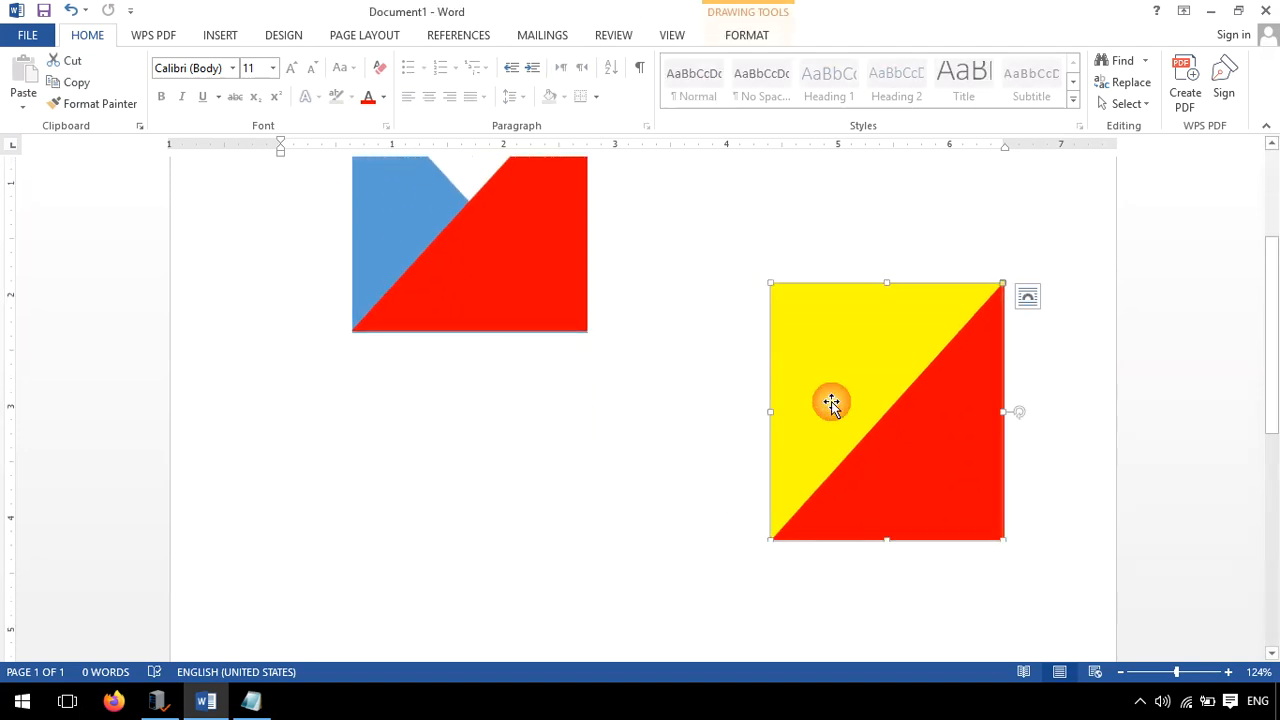
{"action": "key", "text": "Up"}
{"action": "key", "text": "Right"}
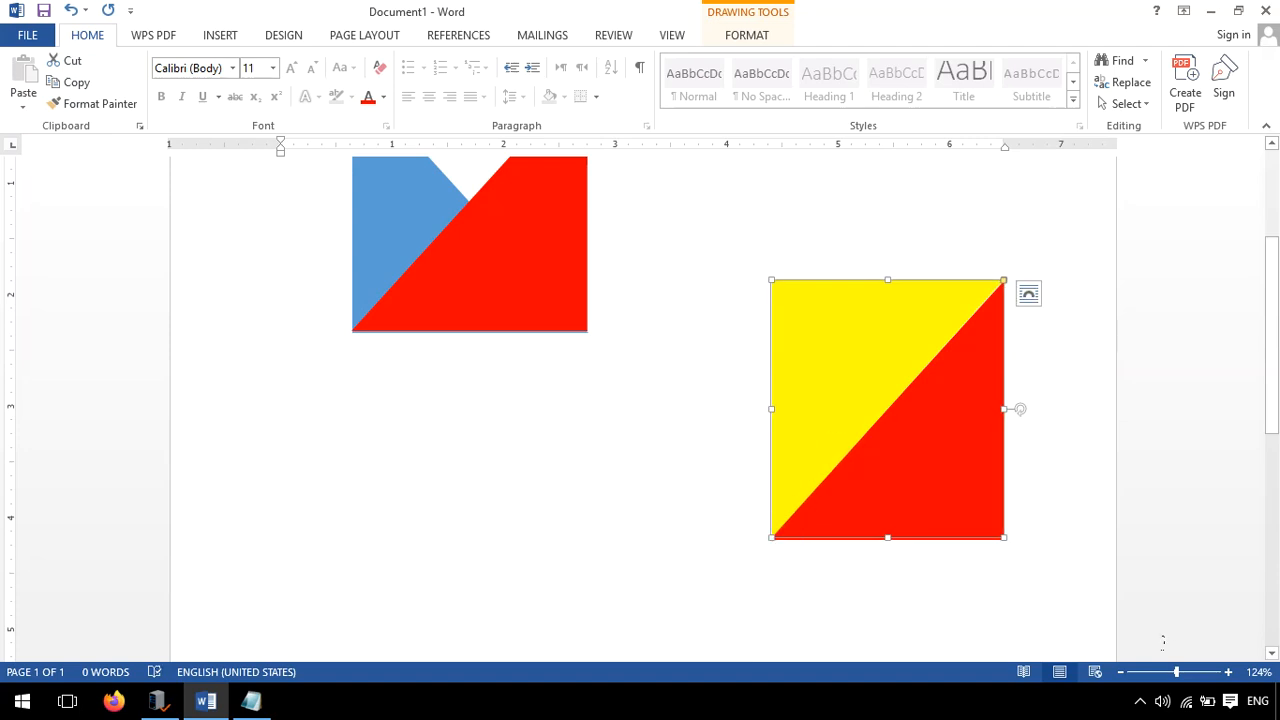
At 260% zoom, extend the yellow triangle's lower corner to the red triangle's tip, and return the zoom to 93%
{"action": "scroll", "coordinate": [1104, 512], "scroll_direction": "up", "scroll_amount": 14}
{"action": "key", "text": "Up"}
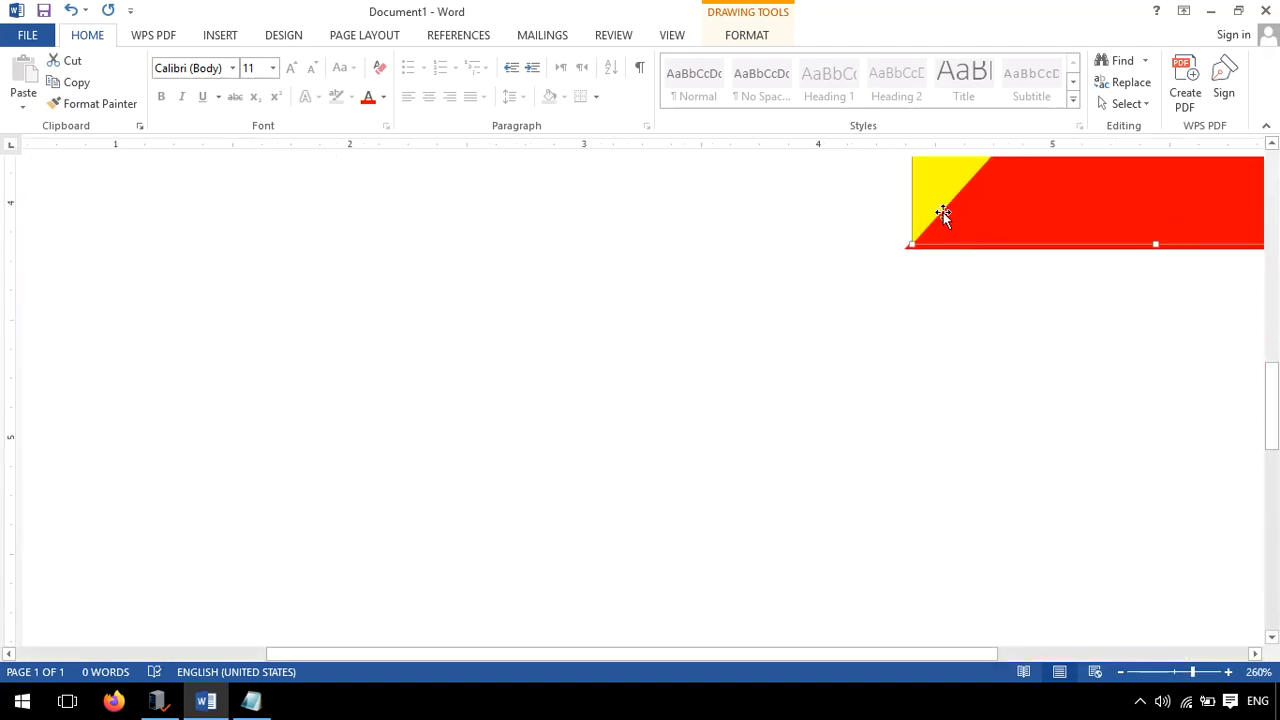
{"action": "left_click_drag", "start_coordinate": [913, 244], "coordinate": [905, 252]}
{"action": "scroll", "coordinate": [948, 312], "scroll_direction": "up", "scroll_amount": 4}
{"action": "scroll", "coordinate": [1008, 437], "scroll_direction": "down", "scroll_amount": 4}
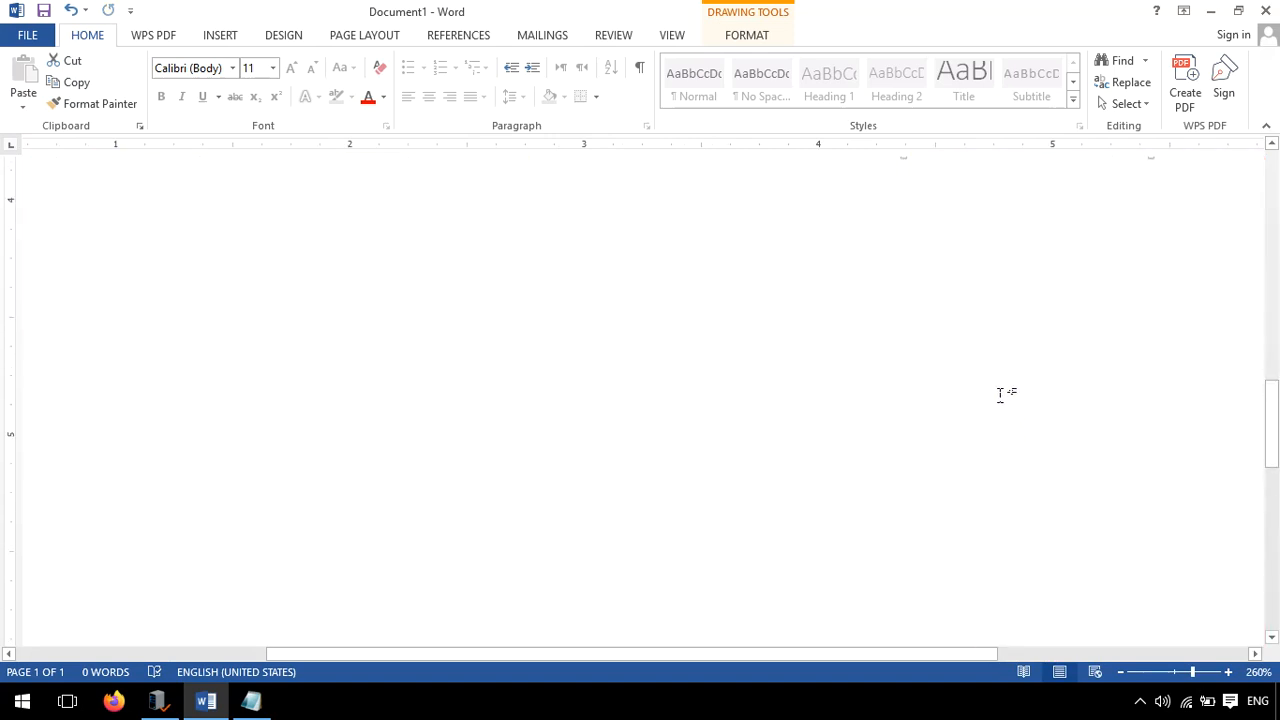
{"action": "left_click", "coordinate": [1014, 449]}
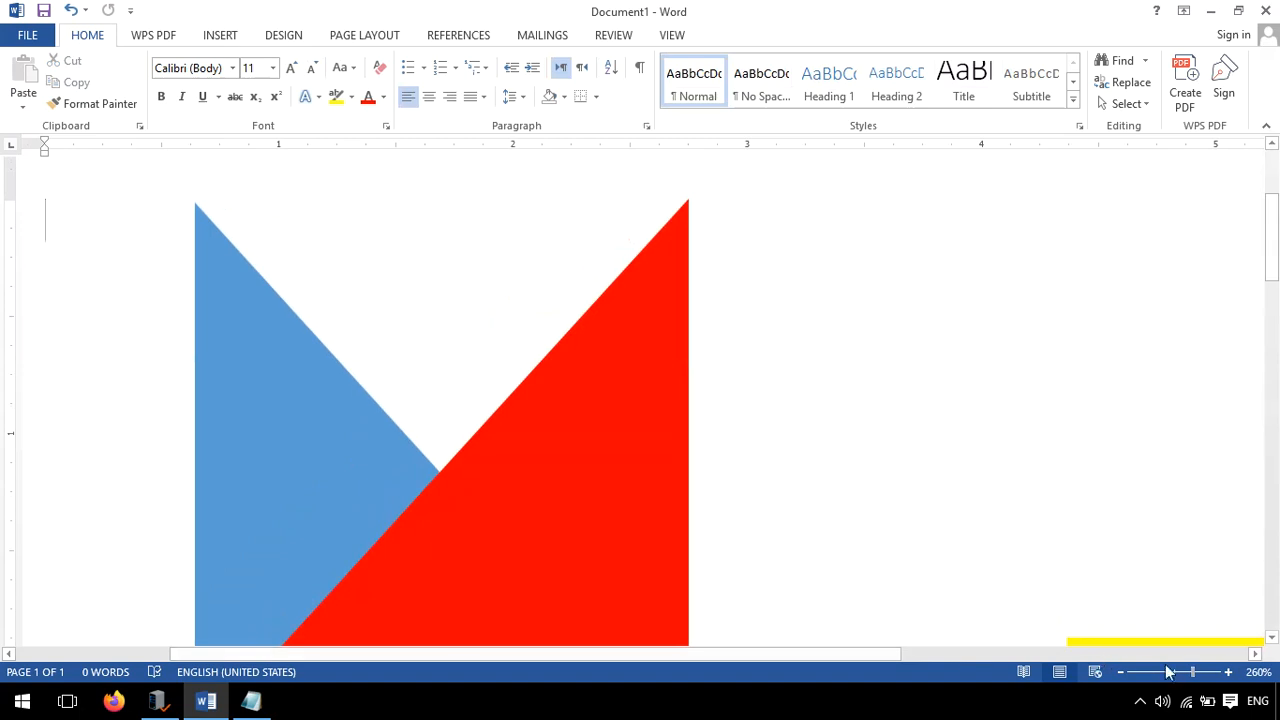
{"action": "left_click", "coordinate": [1165, 672]}
Rotate the yellow triangle about a quarter turn counter-clockwise, back over the red triangle
{"action": "left_click", "coordinate": [880, 371]}
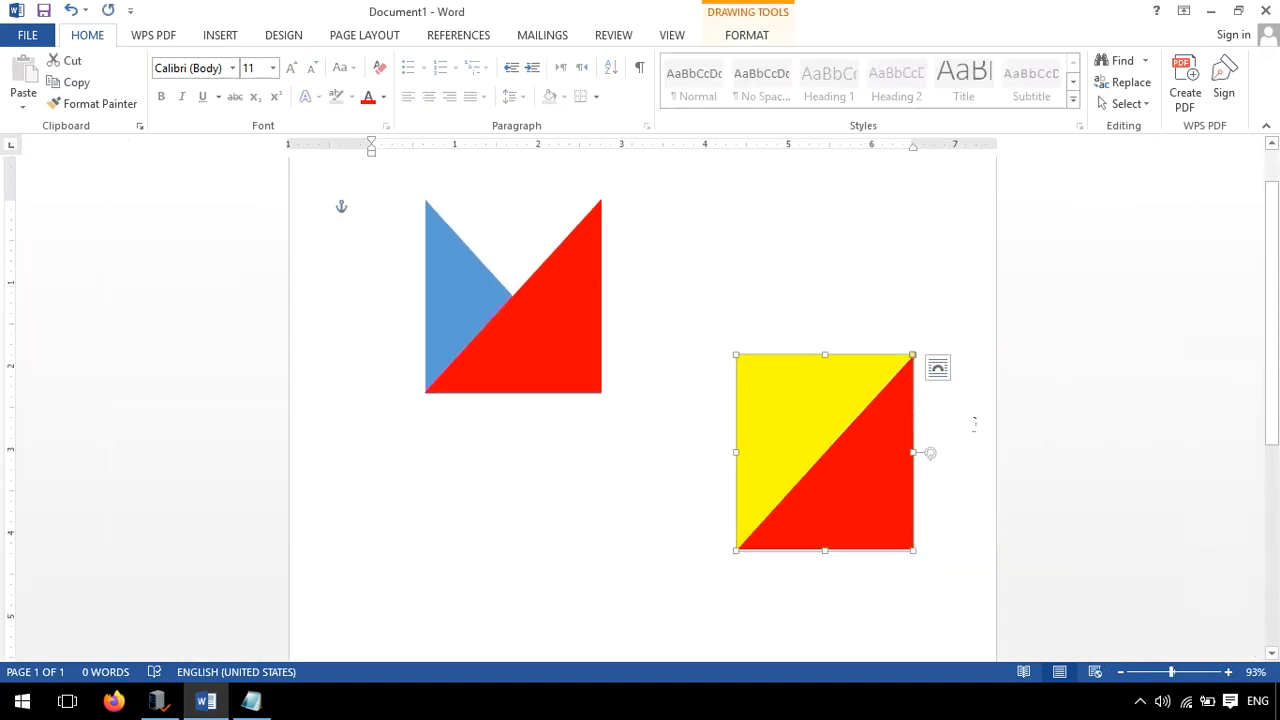
{"action": "left_click", "coordinate": [961, 410]}
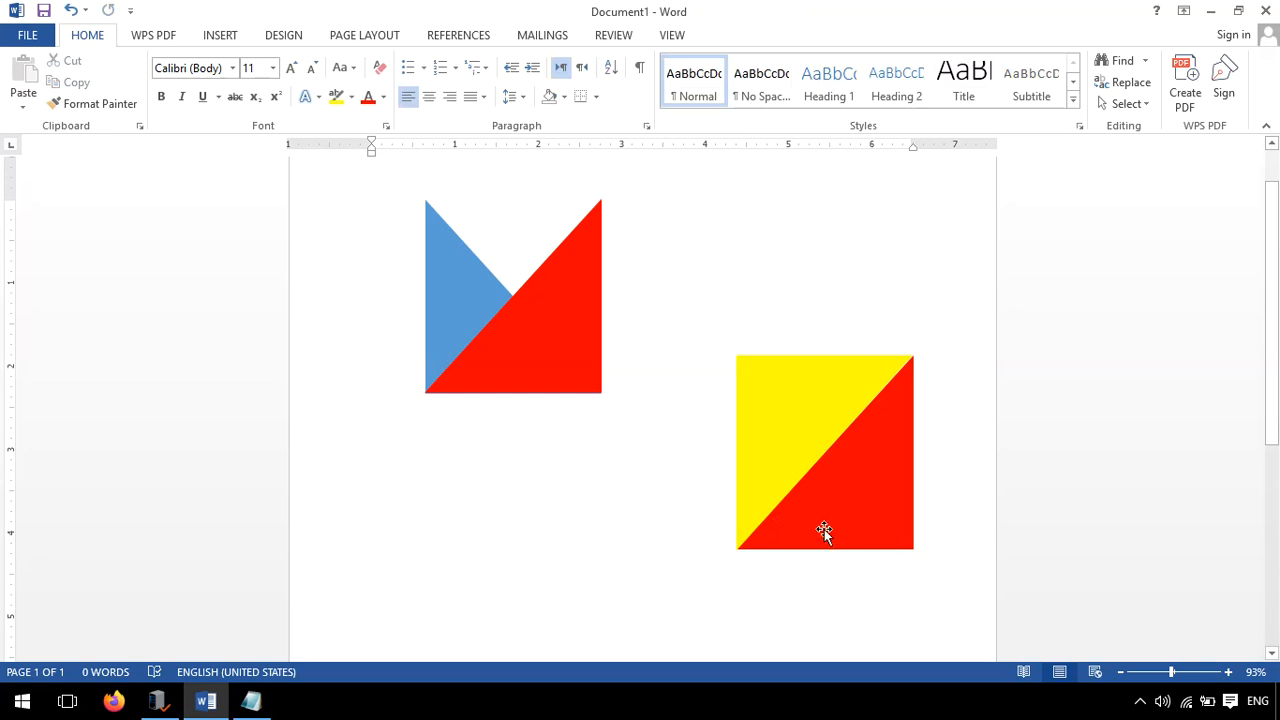
{"action": "left_click", "coordinate": [753, 515]}
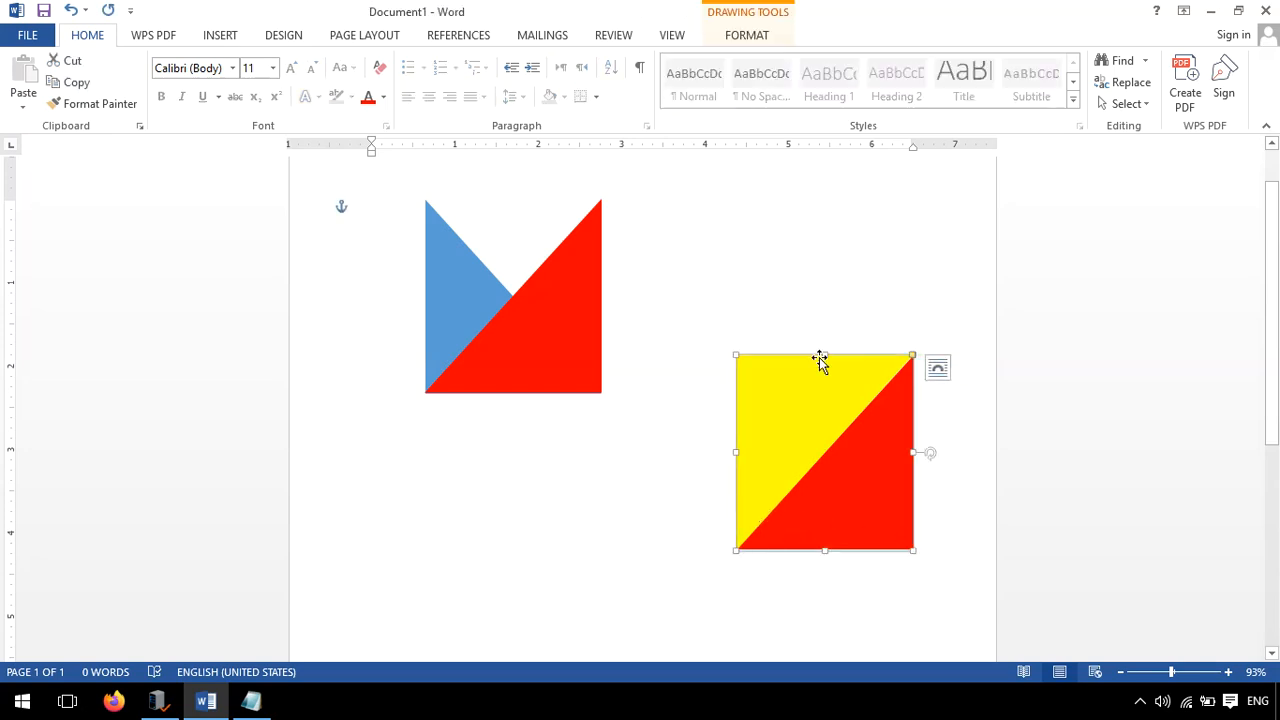
{"action": "left_click_drag", "start_coordinate": [930, 457], "coordinate": [850, 420]}
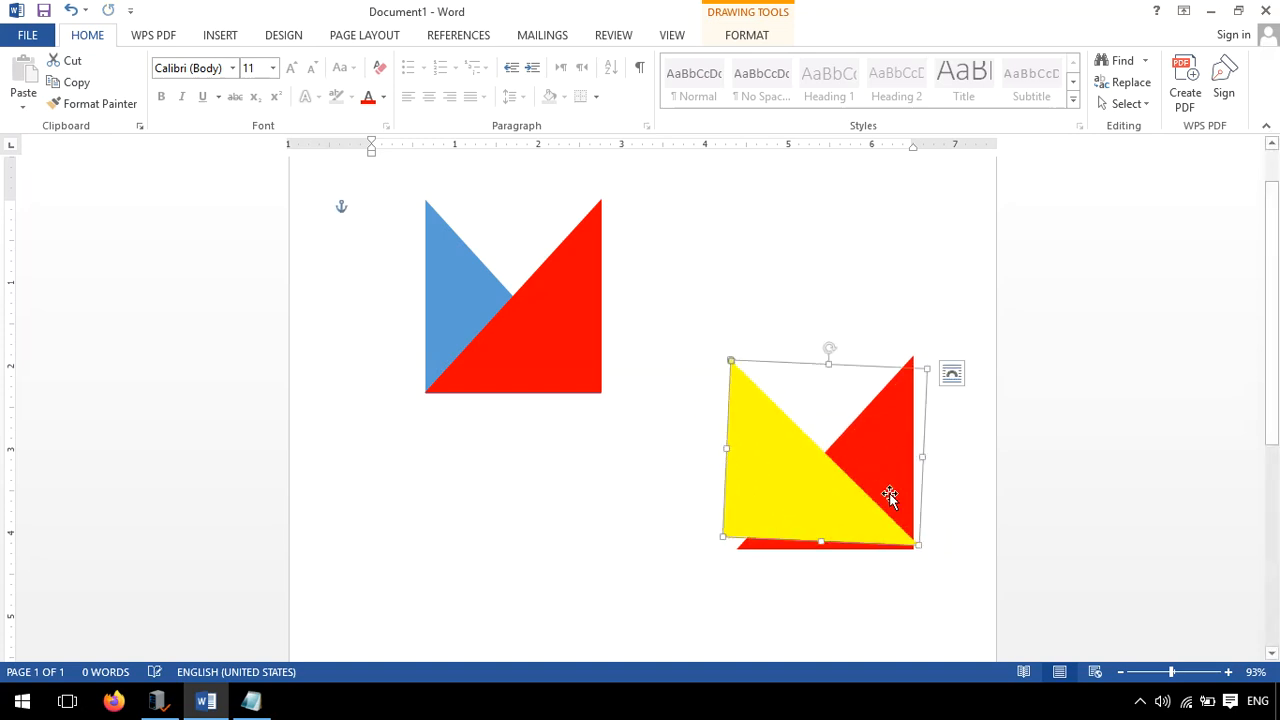
Delete the yellow triangle, both red triangles and the blue triangle from the page
{"action": "key", "text": "Delete"}
{"action": "left_click", "coordinate": [859, 493]}
{"action": "key", "text": "Delete"}
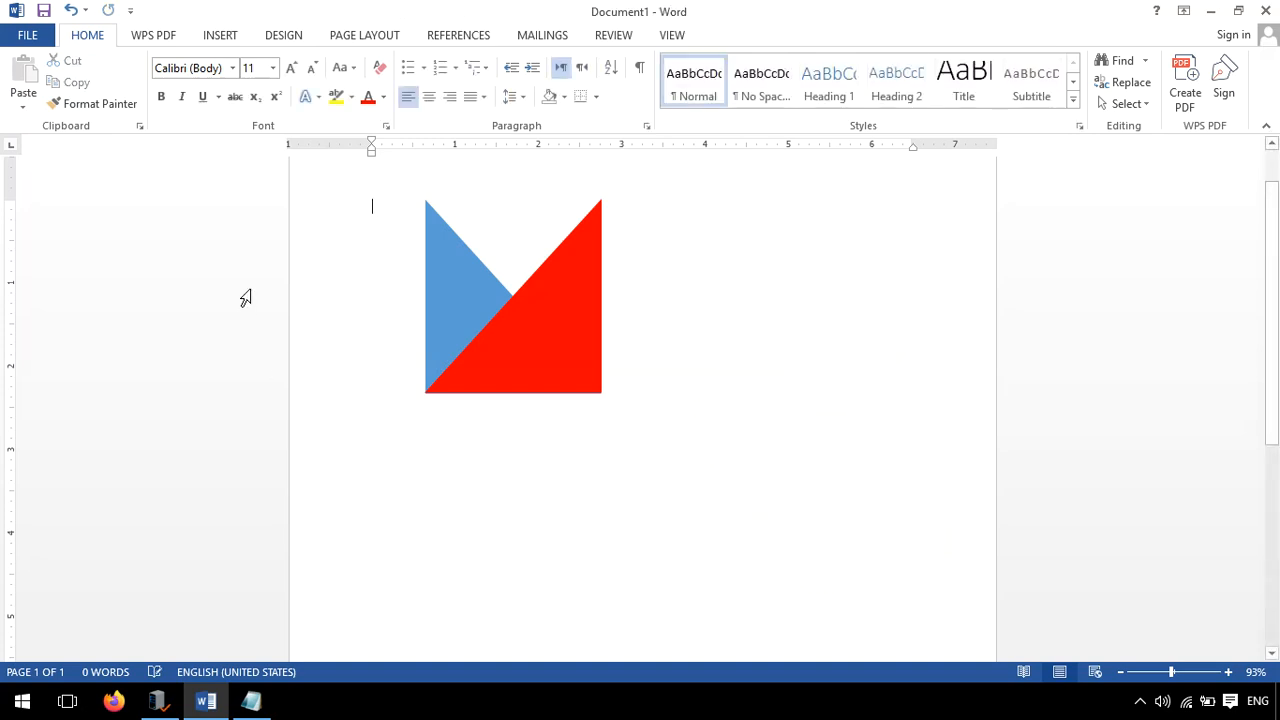
{"action": "left_click", "coordinate": [569, 339]}
{"action": "key", "text": "Delete"}
{"action": "left_click", "coordinate": [463, 297]}
{"action": "key", "text": "Delete"}
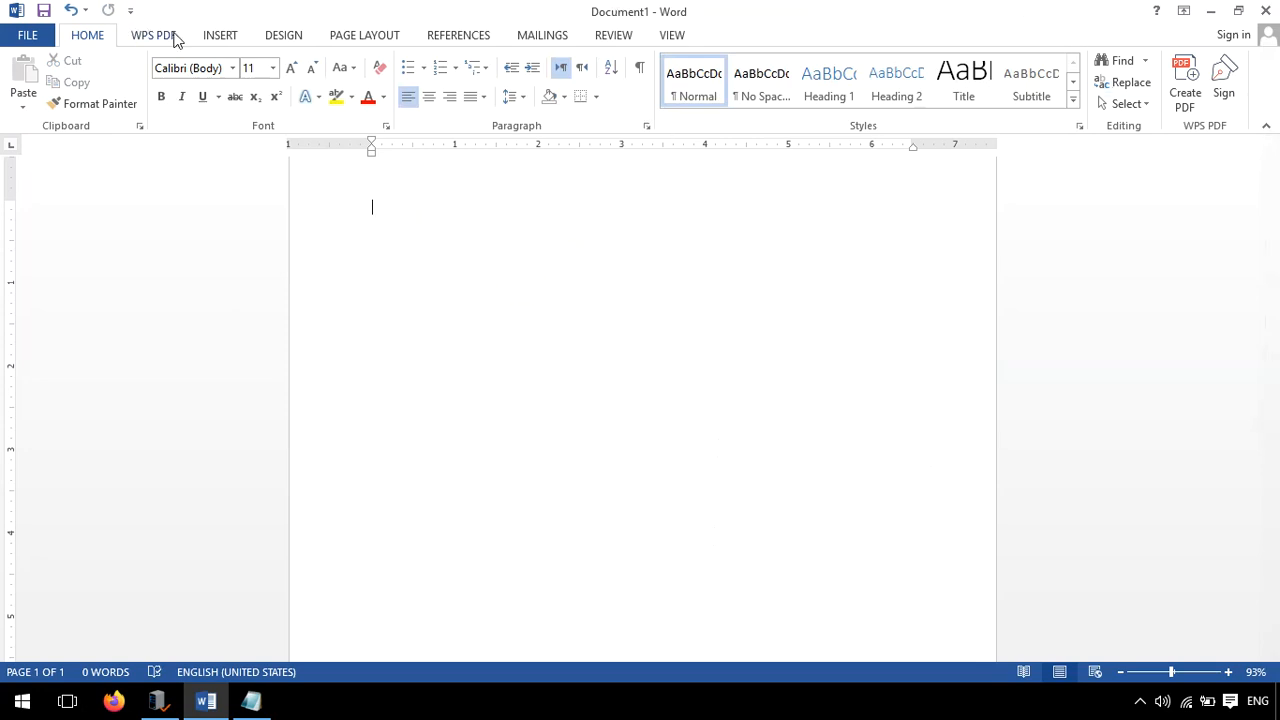
Insert a right block arrow about 3.54" wide and 2.46" tall, move it toward the page's middle, and narrow its shaft
{"action": "left_click", "coordinate": [220, 38]}
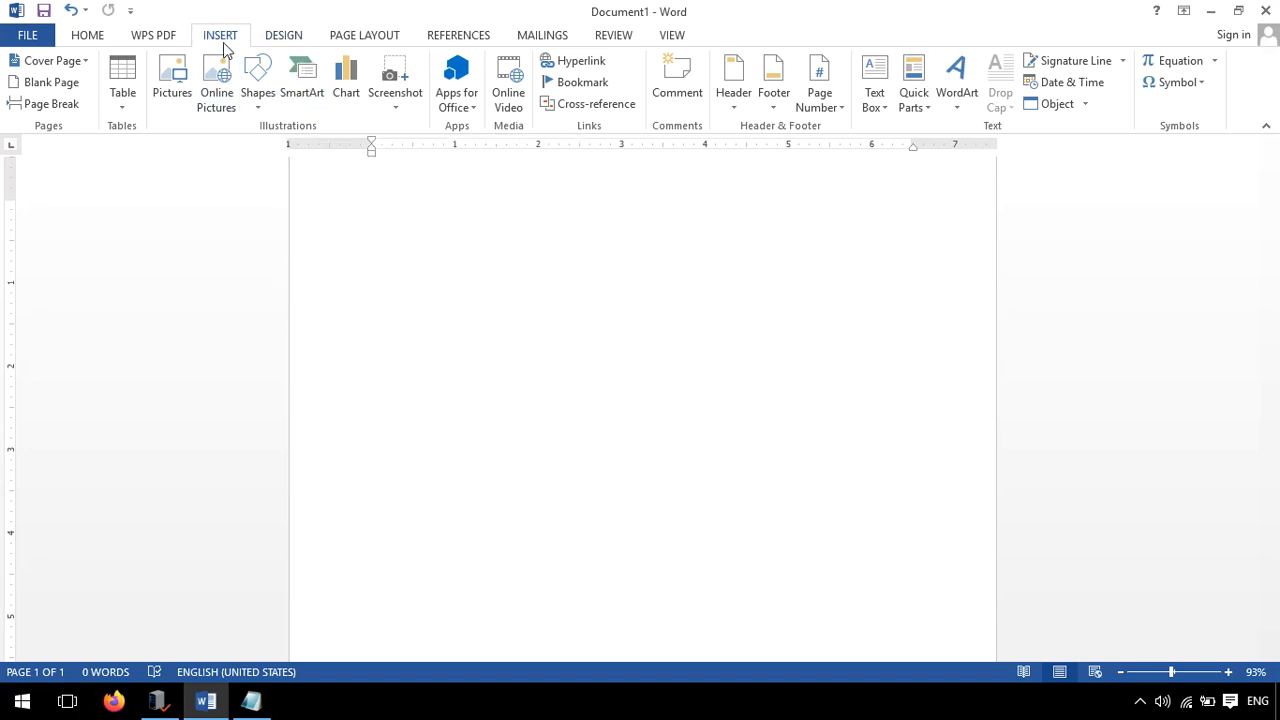
{"action": "left_click", "coordinate": [257, 72]}
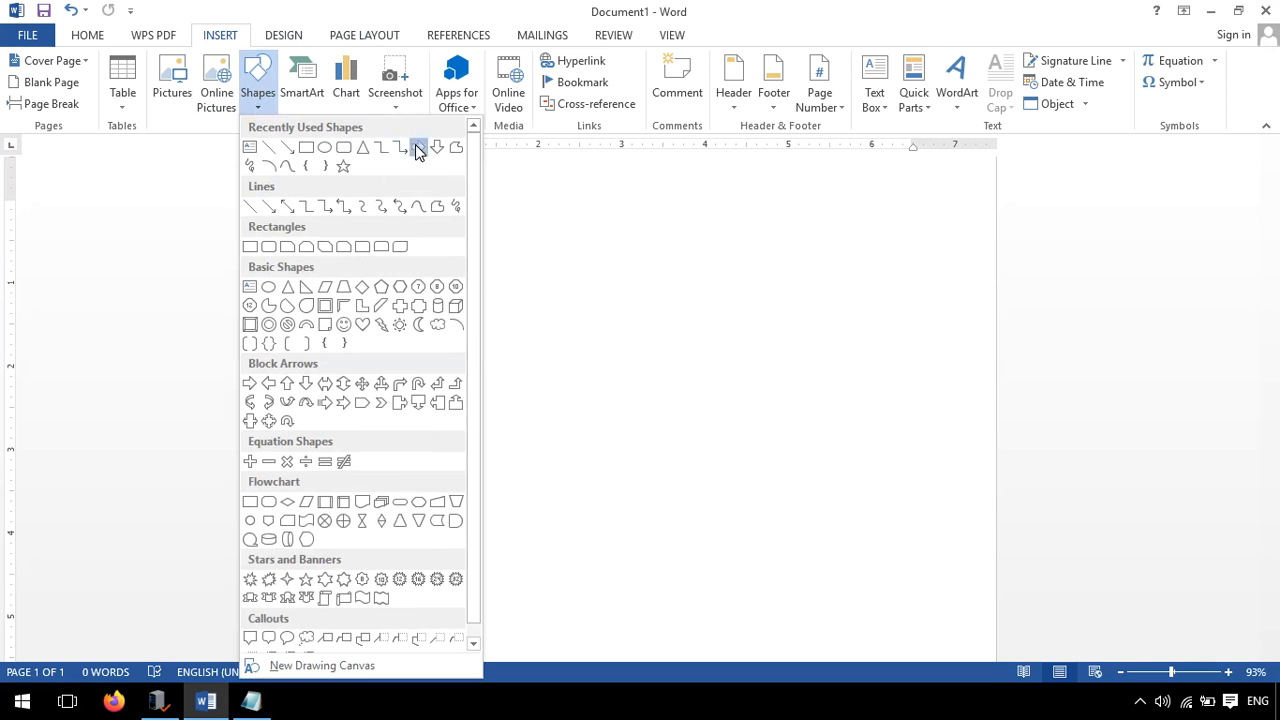
{"action": "left_click", "coordinate": [419, 150]}
{"action": "left_click_drag", "start_coordinate": [524, 254], "coordinate": [820, 460]}
{"action": "mouse_move", "coordinate": [751, 415]}
{"action": "left_mouse_down"}
{"action": "mouse_move", "coordinate": [666, 434]}
{"action": "mouse_move", "coordinate": [670, 467]}
{"action": "left_mouse_up"}
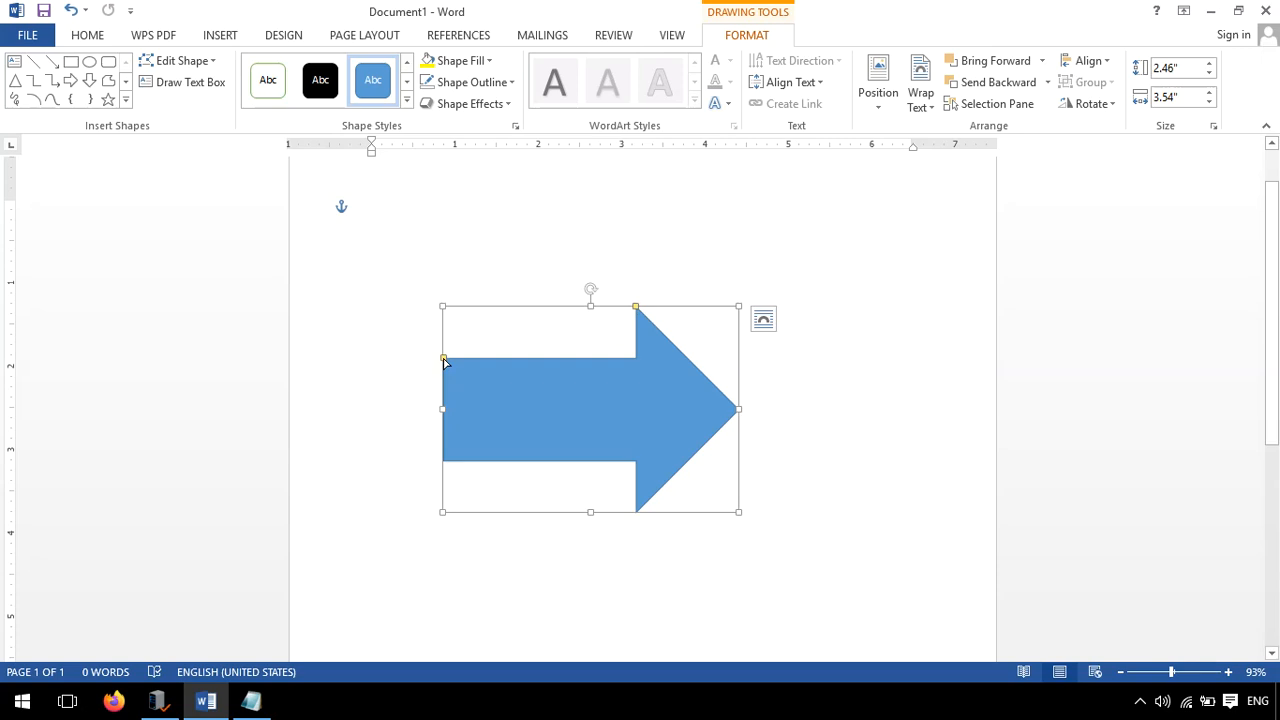
{"action": "left_click_drag", "start_coordinate": [445, 360], "coordinate": [449, 398]}
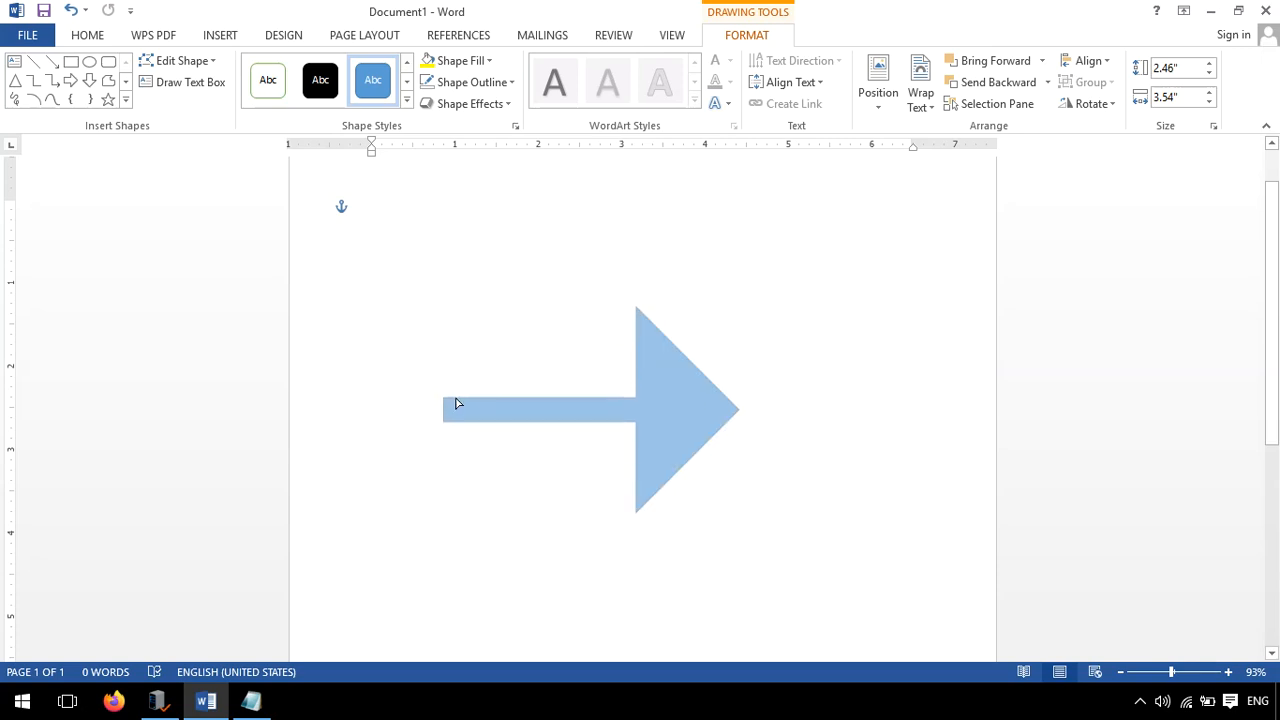
Place the arrow near the page's upper left and put a copy of it below and to the right
{"action": "left_click", "coordinate": [660, 405]}
{"action": "left_click_drag", "start_coordinate": [660, 405], "coordinate": [709, 509]}
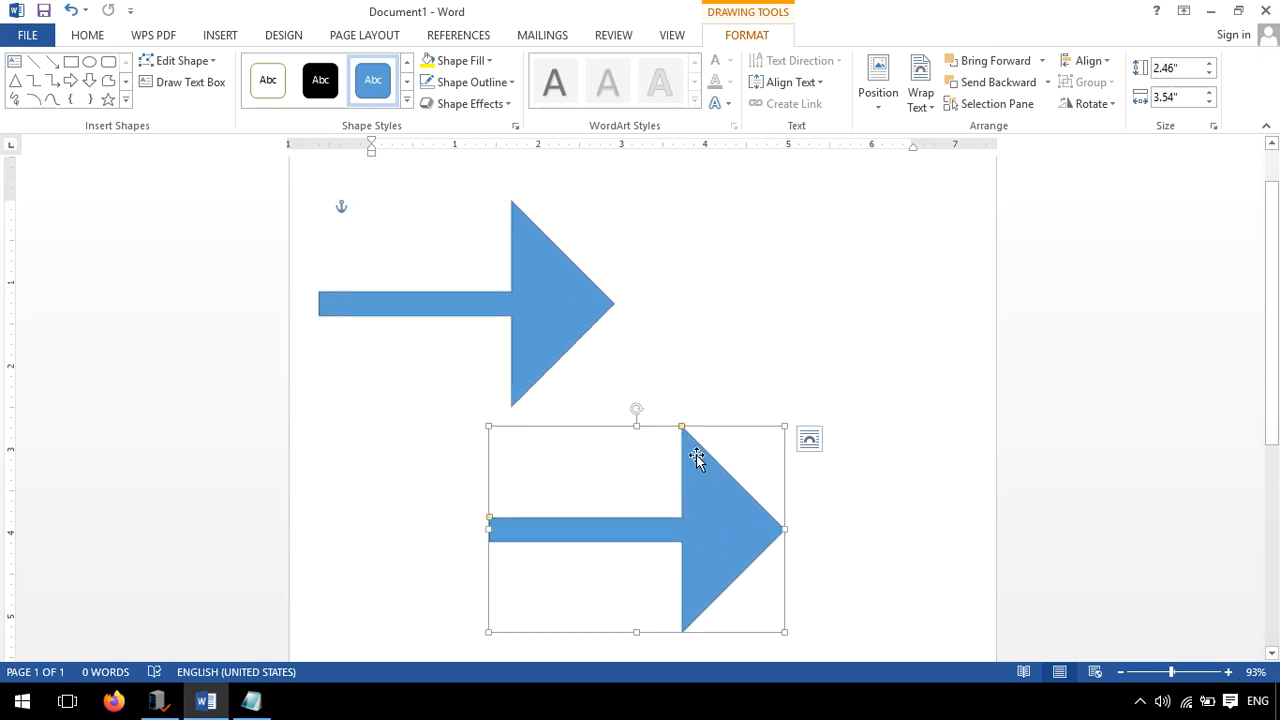
Shorten the lower arrow's head to a thin tip, extending the shaft almost to the arrow's right end
{"action": "left_click_drag", "start_coordinate": [681, 428], "coordinate": [772, 428]}
{"action": "left_click", "coordinate": [894, 509]}
{"action": "scroll", "coordinate": [807, 448], "scroll_direction": "down", "scroll_amount": 1}
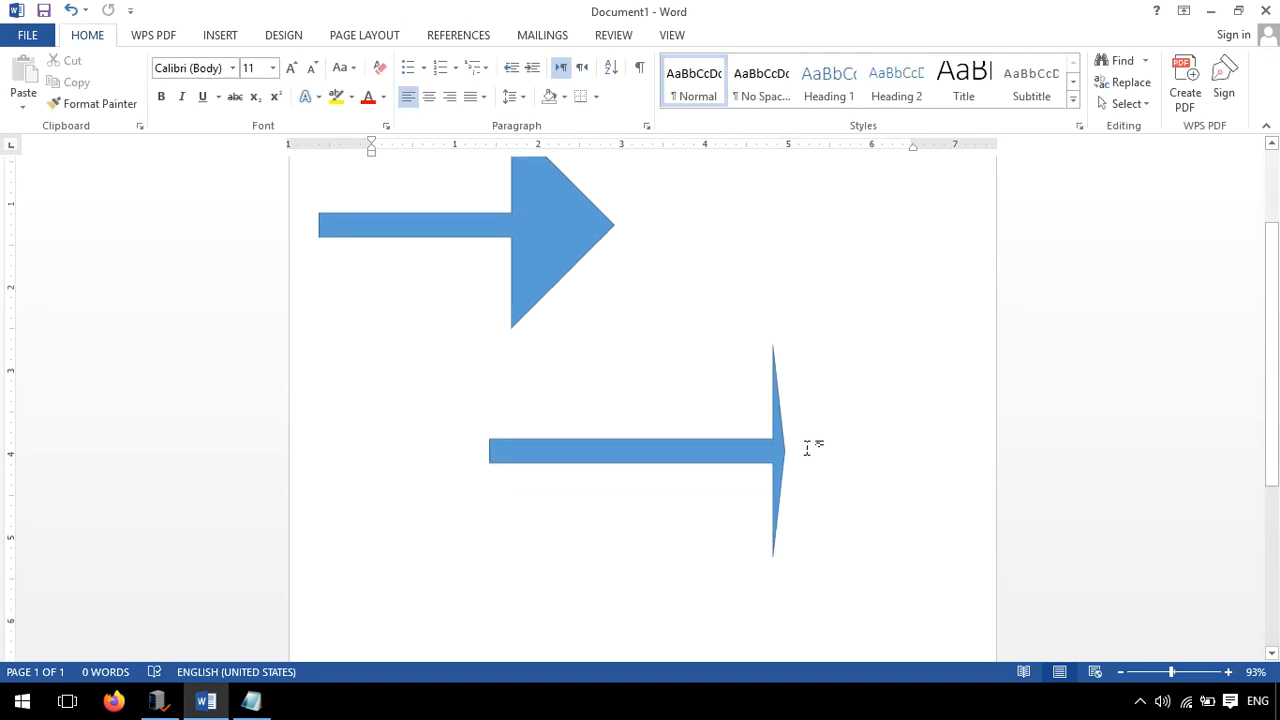
{"action": "left_click", "coordinate": [777, 400]}
{"action": "left_click_drag", "start_coordinate": [772, 349], "coordinate": [764, 350]}
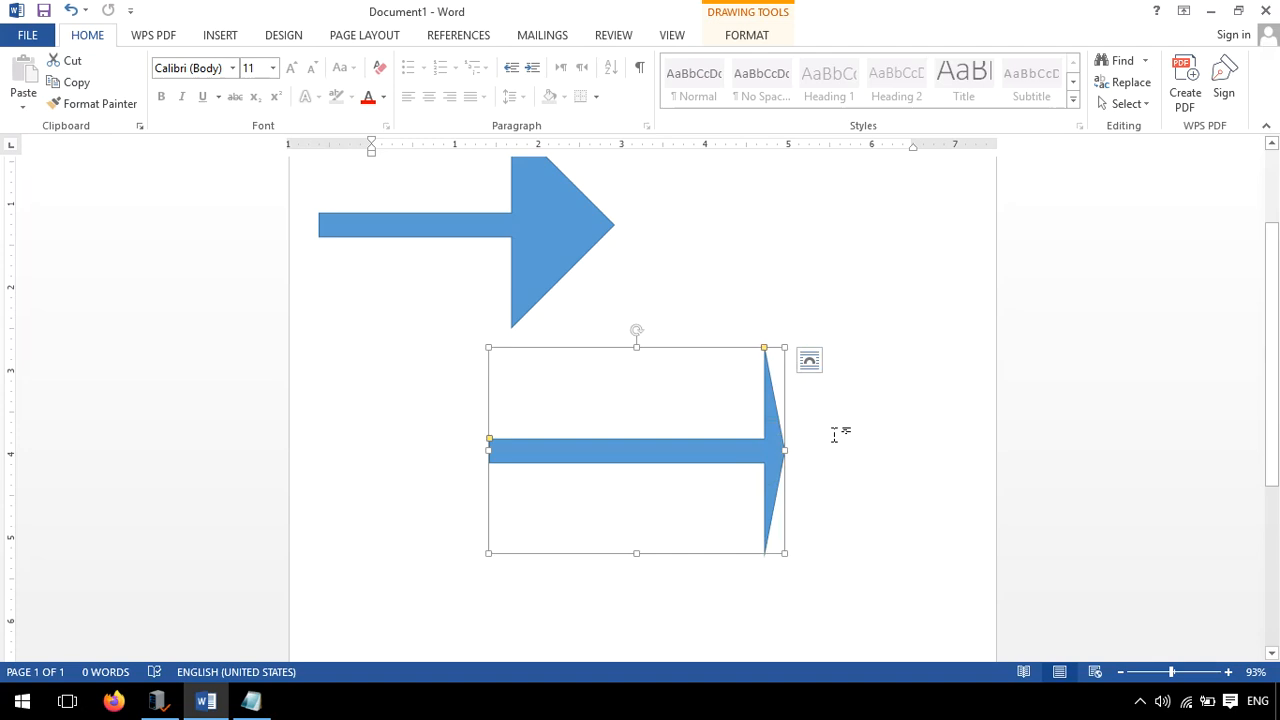
{"action": "left_click", "coordinate": [838, 323]}
{"action": "scroll", "coordinate": [720, 429], "scroll_direction": "down", "scroll_amount": 2}
{"action": "scroll", "coordinate": [720, 423], "scroll_direction": "up", "scroll_amount": 3}
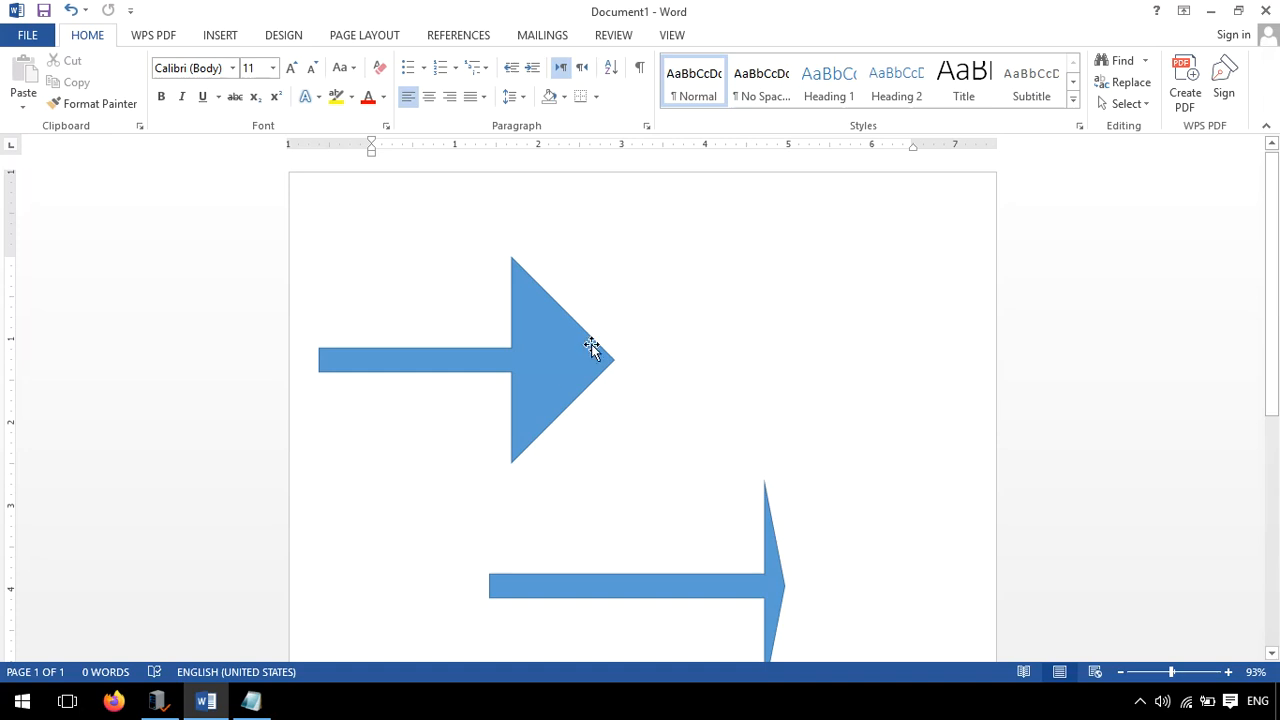
Widen the upper arrow's shaft to the full height of its head and rotate the shape a quarter turn counter-clockwise
{"action": "left_click", "coordinate": [455, 366]}
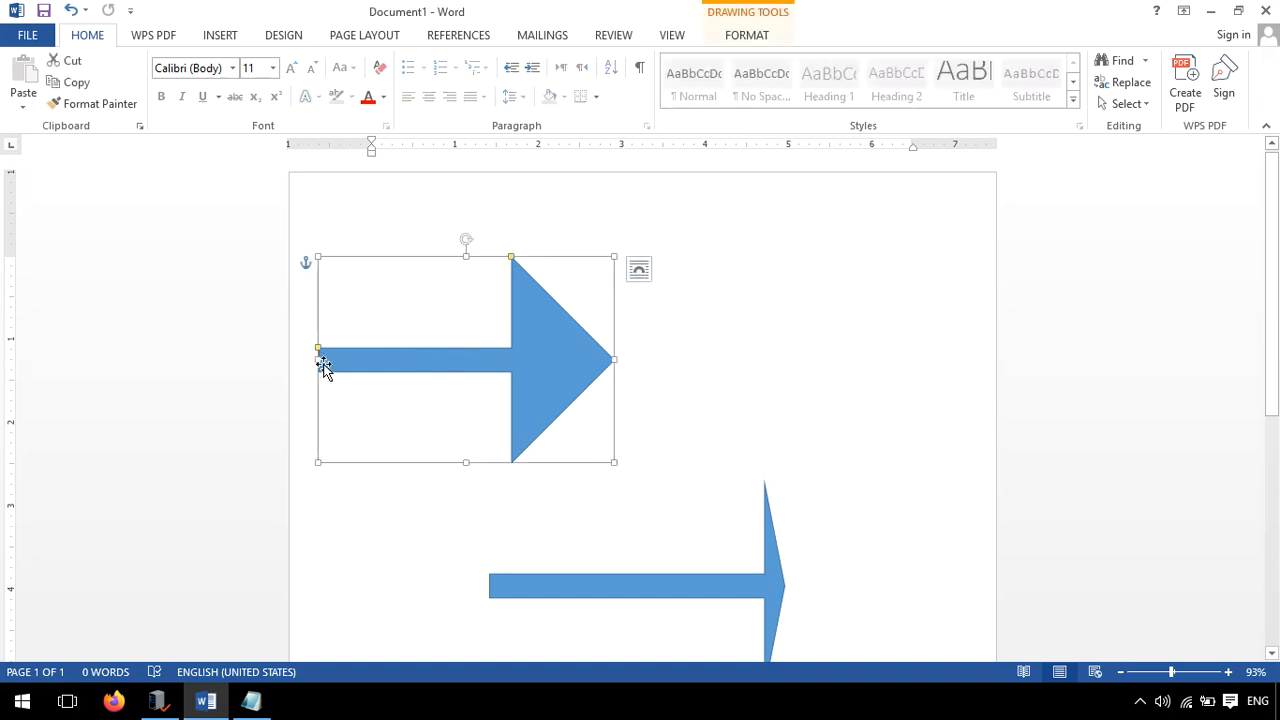
{"action": "mouse_move", "coordinate": [319, 350]}
{"action": "left_mouse_down"}
{"action": "mouse_move", "coordinate": [333, 380]}
{"action": "mouse_move", "coordinate": [394, 360]}
{"action": "mouse_move", "coordinate": [494, 360]}
{"action": "mouse_move", "coordinate": [469, 265]}
{"action": "mouse_move", "coordinate": [451, 262]}
{"action": "left_mouse_up"}
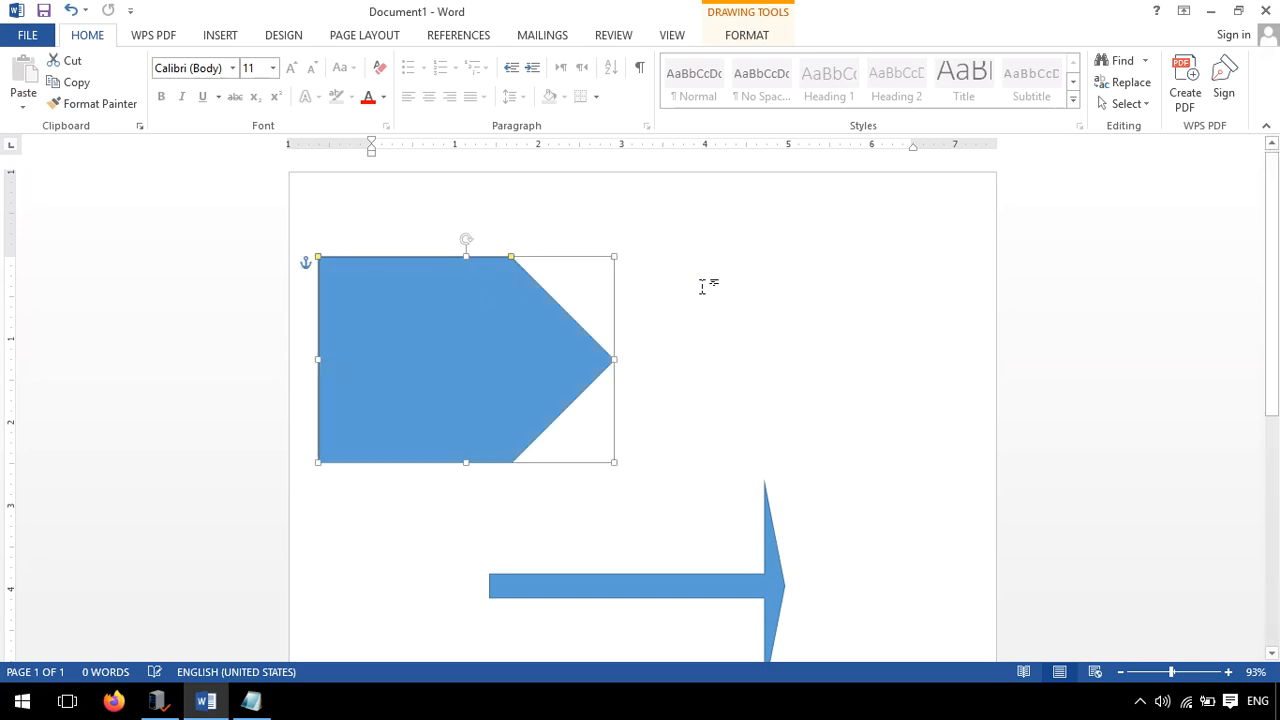
{"action": "left_click", "coordinate": [701, 287]}
{"action": "left_click", "coordinate": [537, 378]}
{"action": "left_click_drag", "start_coordinate": [467, 240], "coordinate": [386, 360]}
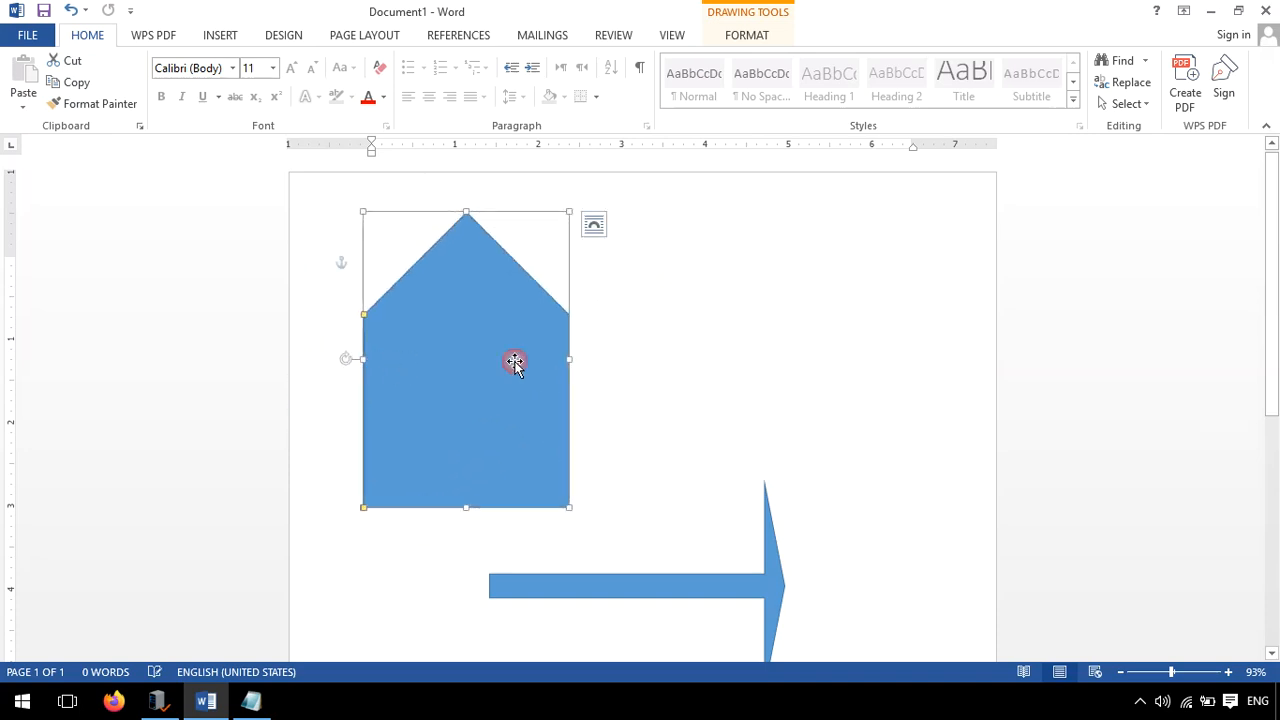
{"action": "left_click", "coordinate": [400, 263]}
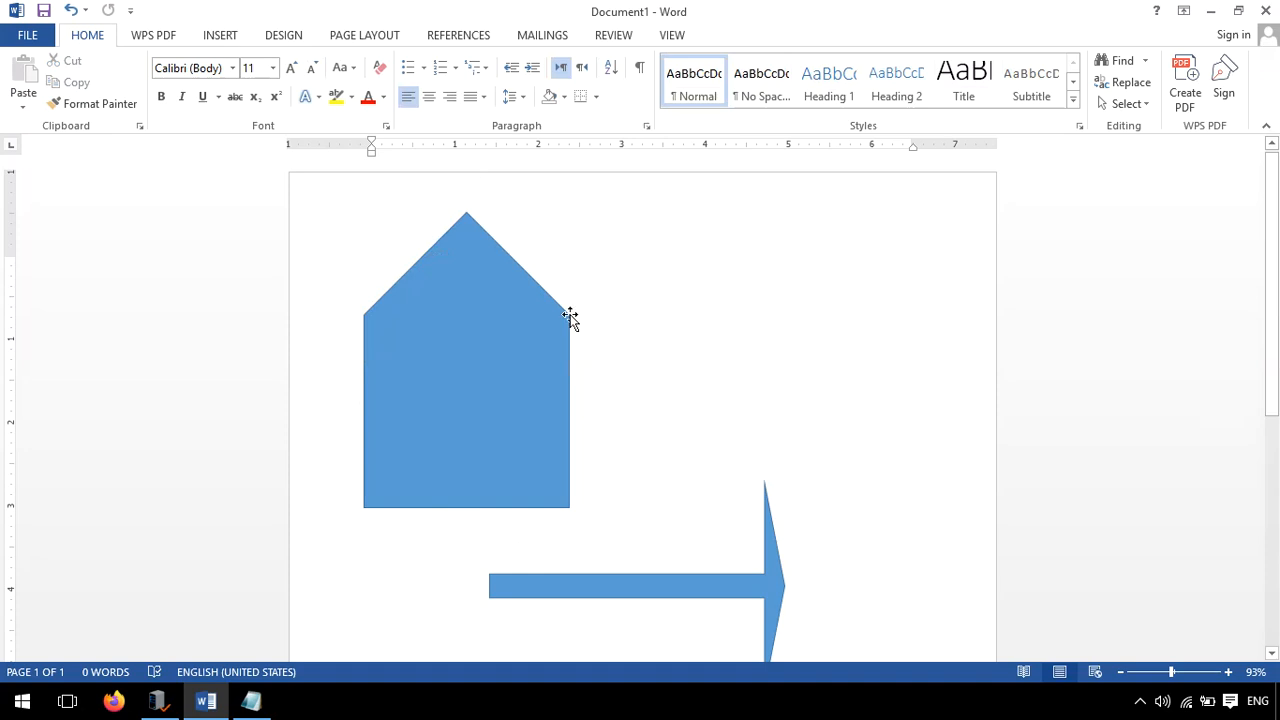
Insert a flat isosceles triangle about 0.32" tall and 2.52" wide and place it to the right of the house-like shape
{"action": "left_click", "coordinate": [219, 46]}
{"action": "left_click", "coordinate": [257, 80]}
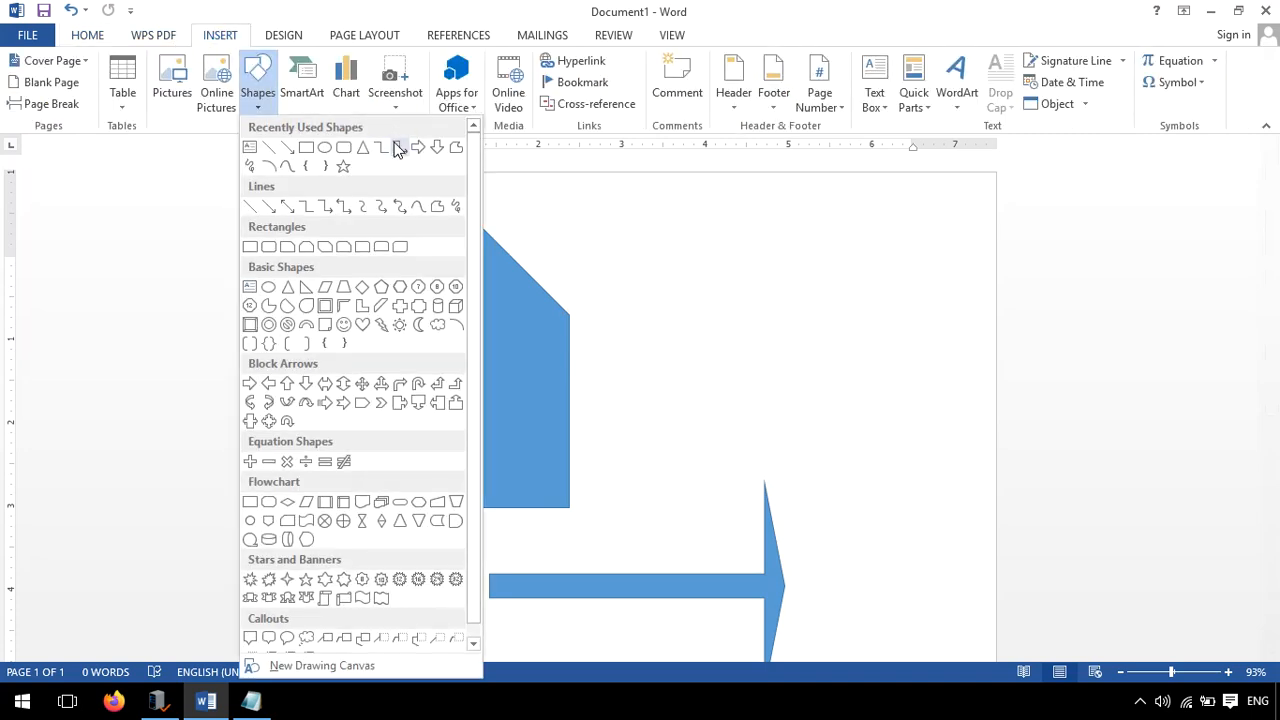
{"action": "left_click", "coordinate": [372, 152]}
{"action": "left_click_drag", "start_coordinate": [708, 252], "coordinate": [820, 269]}
{"action": "left_click", "coordinate": [837, 251]}
{"action": "left_click_drag", "start_coordinate": [694, 250], "coordinate": [747, 283]}
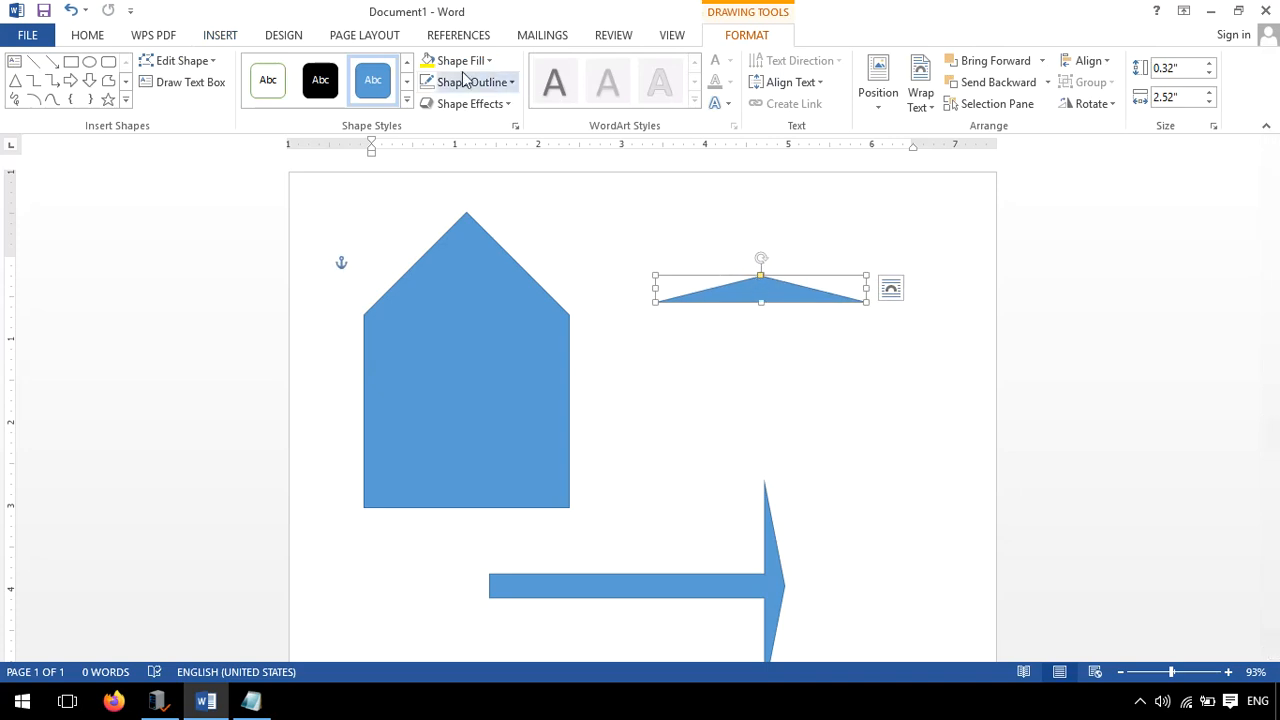
Fill the flat triangle with yellow and stack three copies of it below
{"action": "left_click", "coordinate": [428, 61]}
{"action": "left_click_drag", "start_coordinate": [757, 291], "coordinate": [760, 386]}
{"action": "left_click_drag", "start_coordinate": [760, 386], "coordinate": [763, 437]}
{"action": "left_click", "coordinate": [951, 363]}
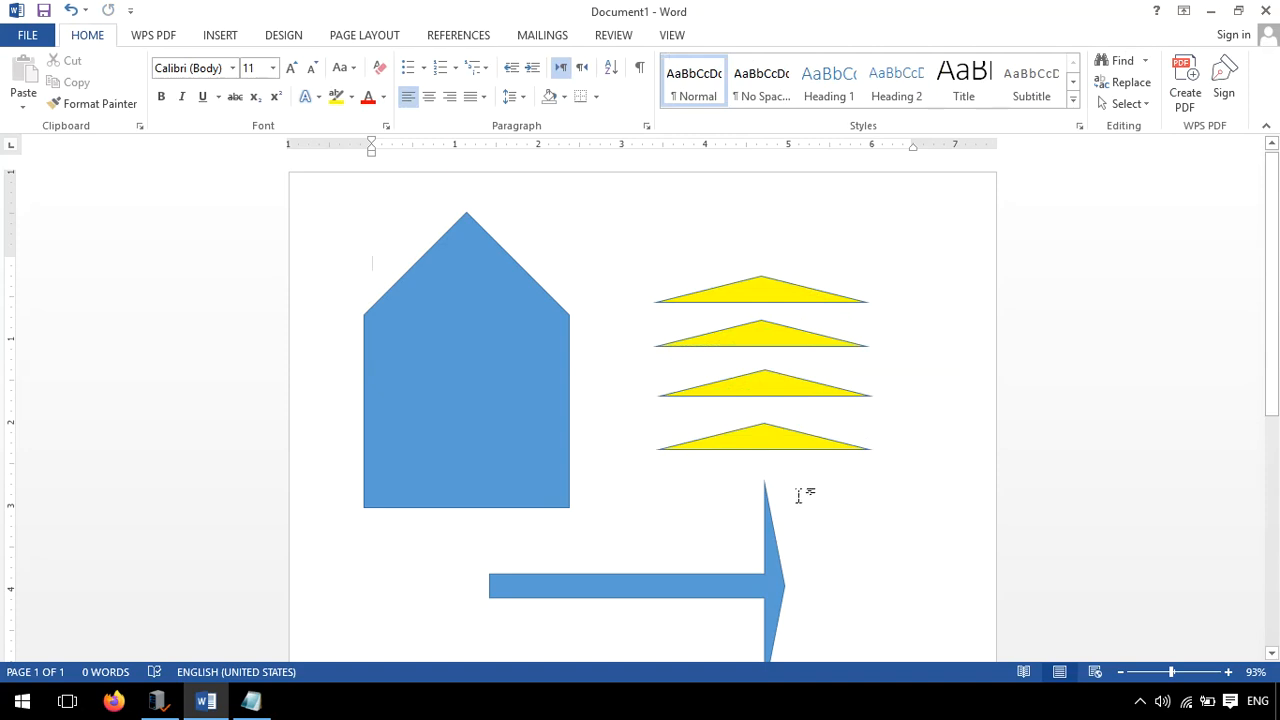
Rotate the top yellow triangle a quarter turn clockwise, place its base on the house's right edge, and shorten it to about 2.35"
{"action": "left_click", "coordinate": [754, 290]}
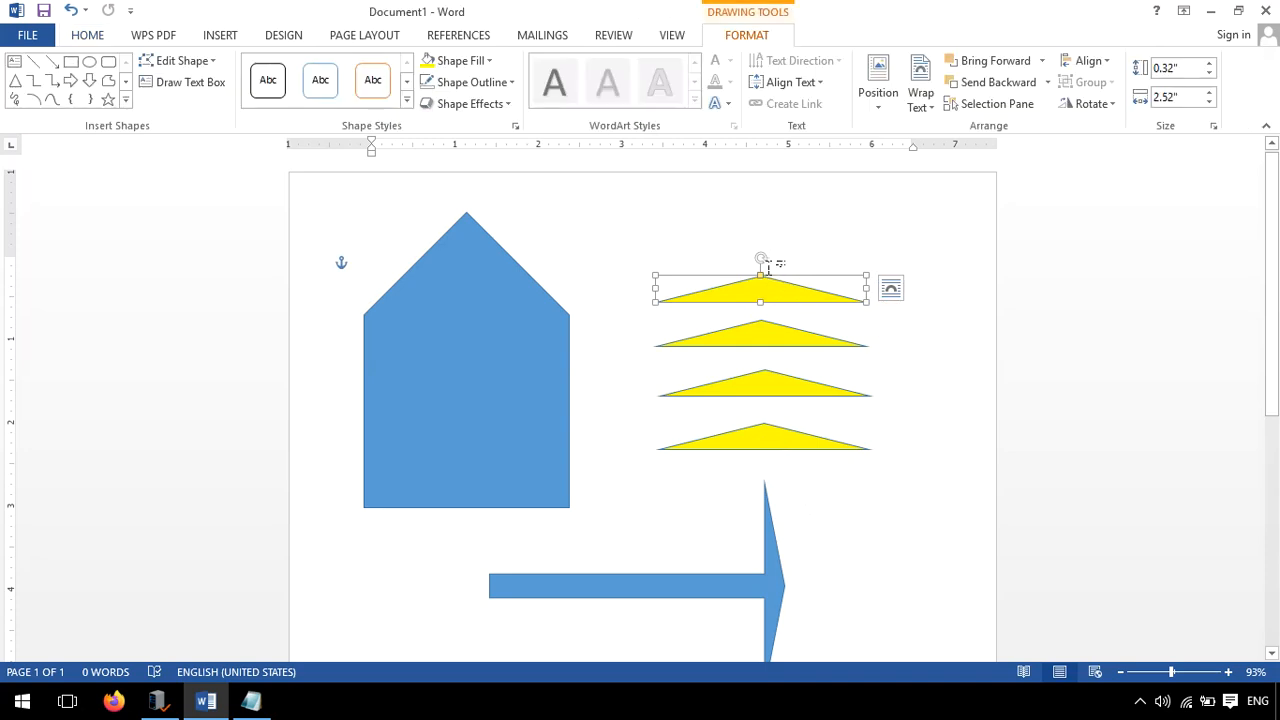
{"action": "left_click_drag", "start_coordinate": [760, 255], "coordinate": [588, 384]}
{"action": "key", "text": "Down"}
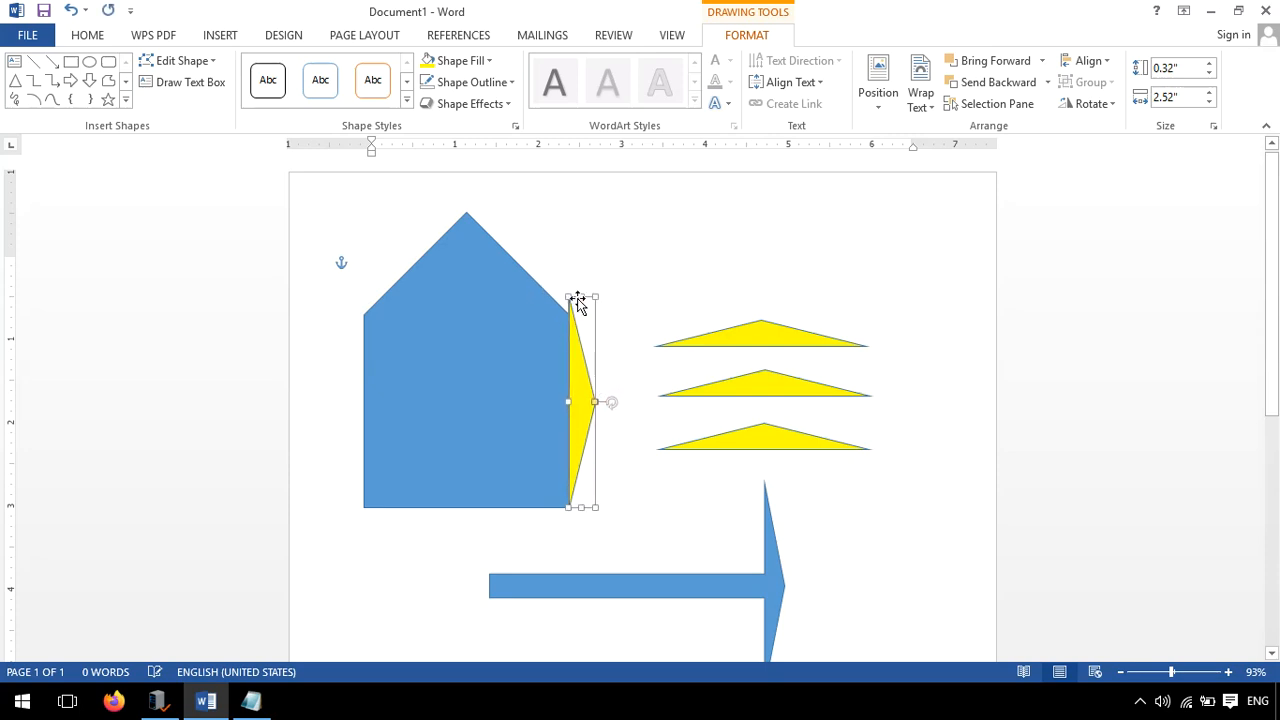
{"action": "left_click_drag", "start_coordinate": [579, 295], "coordinate": [651, 306]}
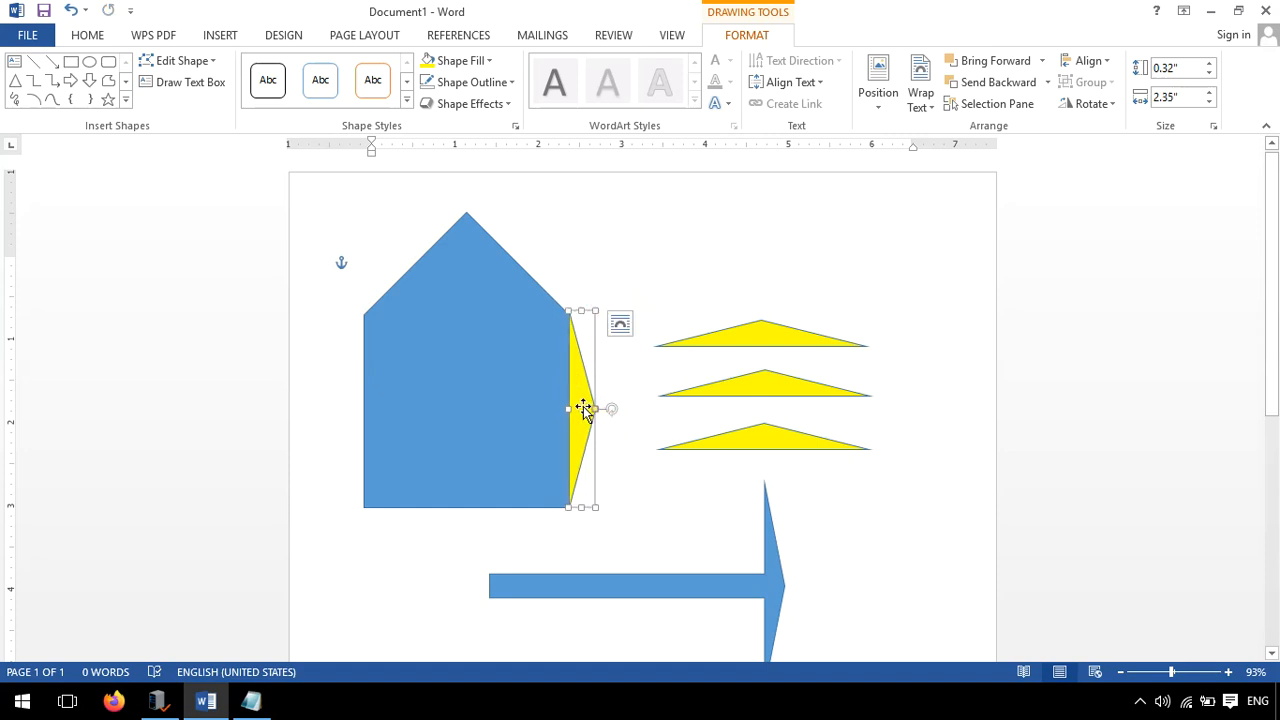
Copy the upright yellow triangle to the left side of the house and shift it onto the left edge
{"action": "left_click_drag", "start_coordinate": [588, 411], "coordinate": [359, 410]}
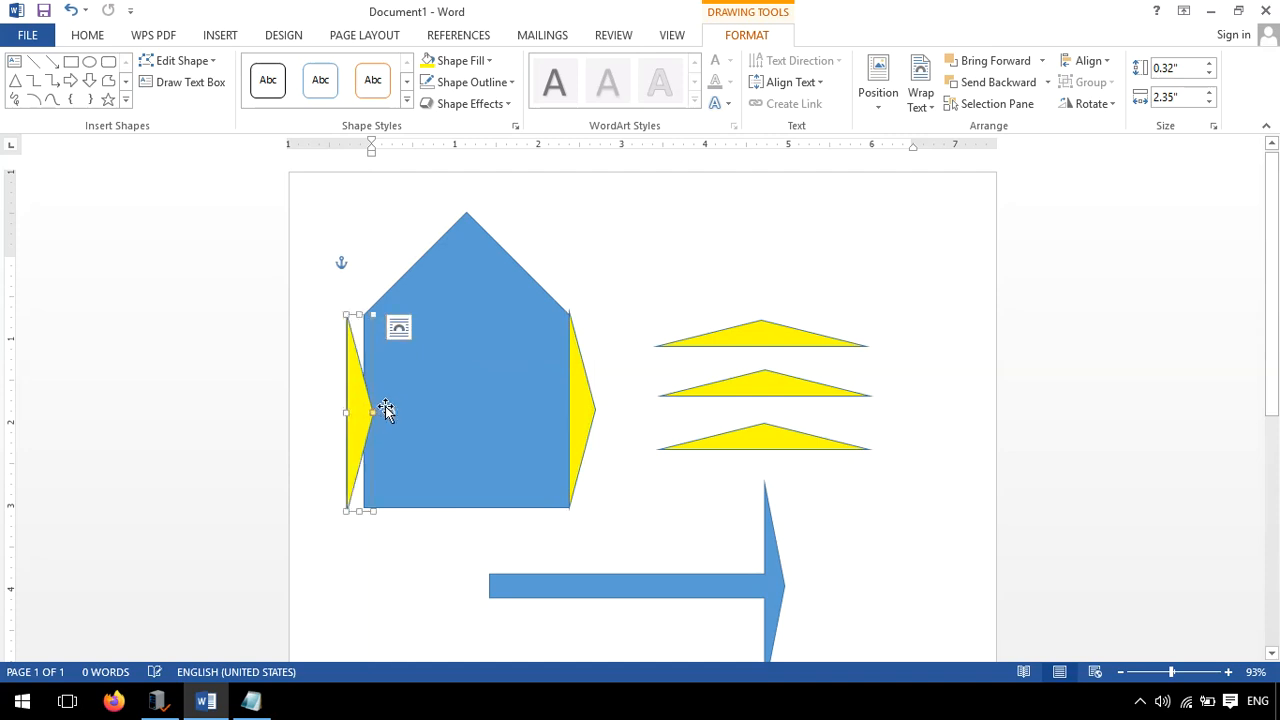
{"action": "key", "text": "Right"}
{"action": "key", "text": "Right"}
{"action": "key", "text": "Right"}
{"action": "key", "text": "Right"}
{"action": "key", "text": "Right"}
{"action": "key", "text": "Right"}
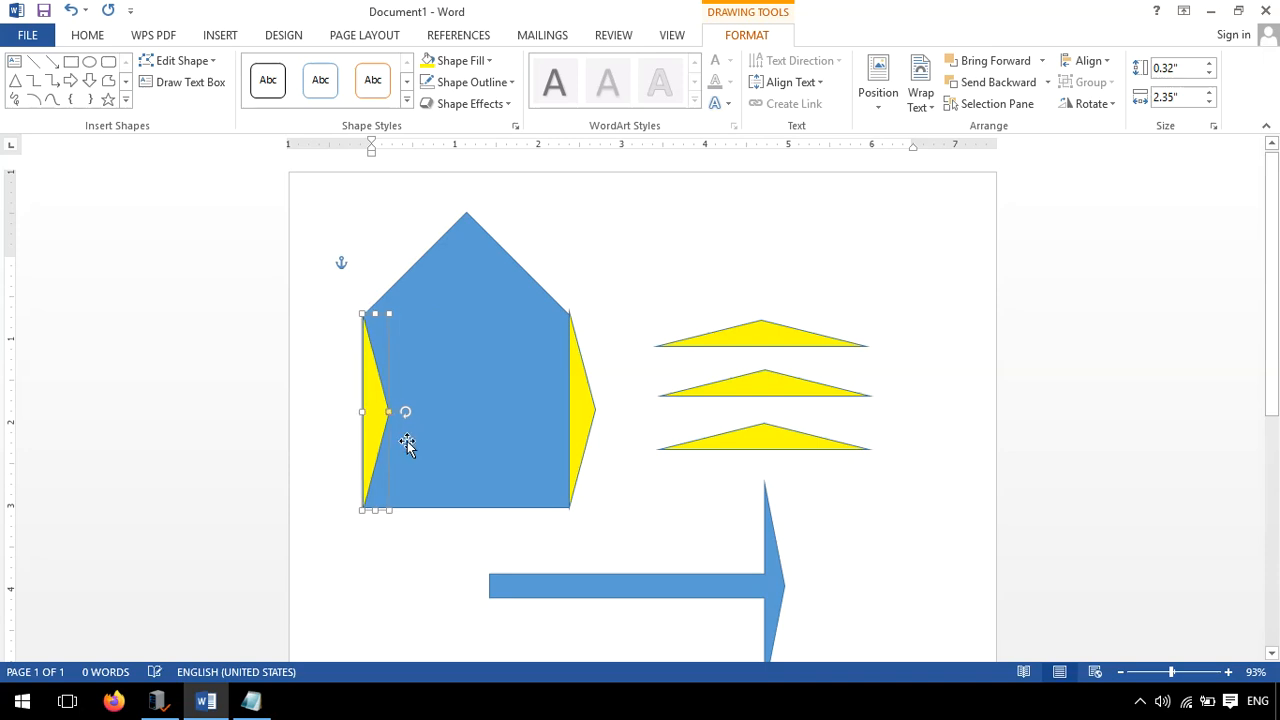
Rotate the left yellow triangle a half turn to point outward and align its base with the house's left edge
{"action": "left_click_drag", "start_coordinate": [406, 412], "coordinate": [298, 415]}
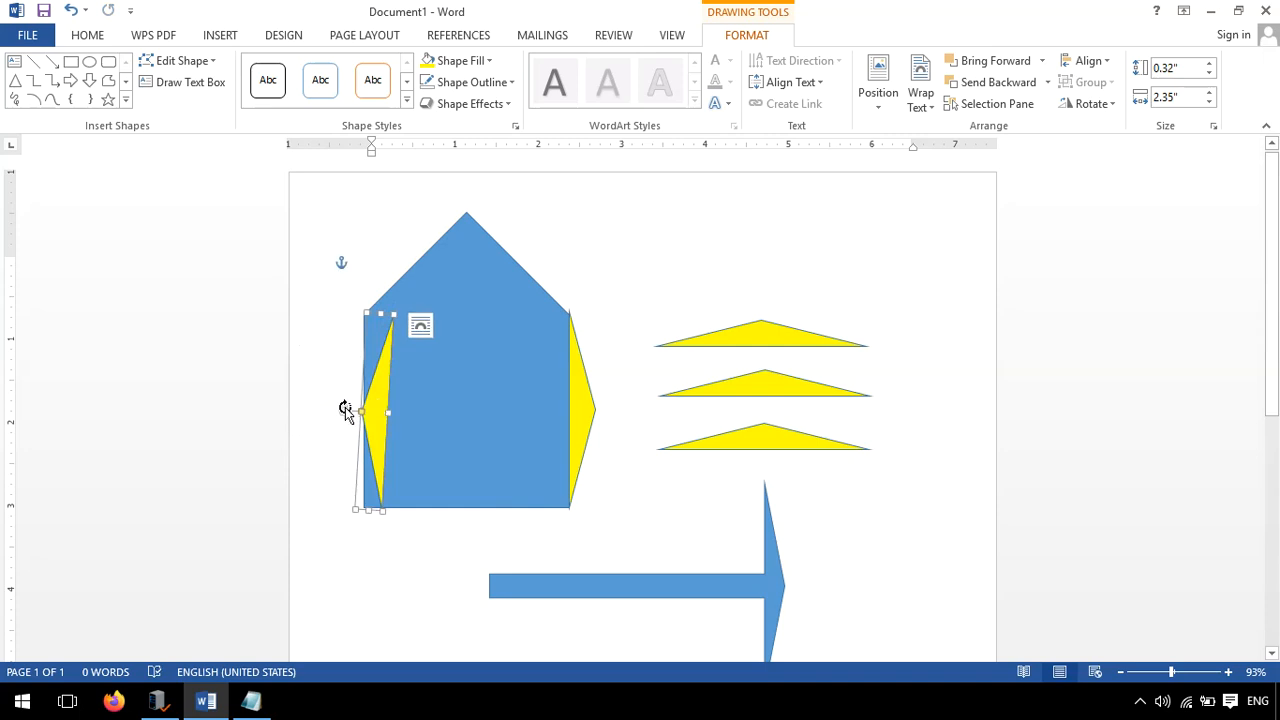
{"action": "left_click_drag", "start_coordinate": [345, 409], "coordinate": [362, 408]}
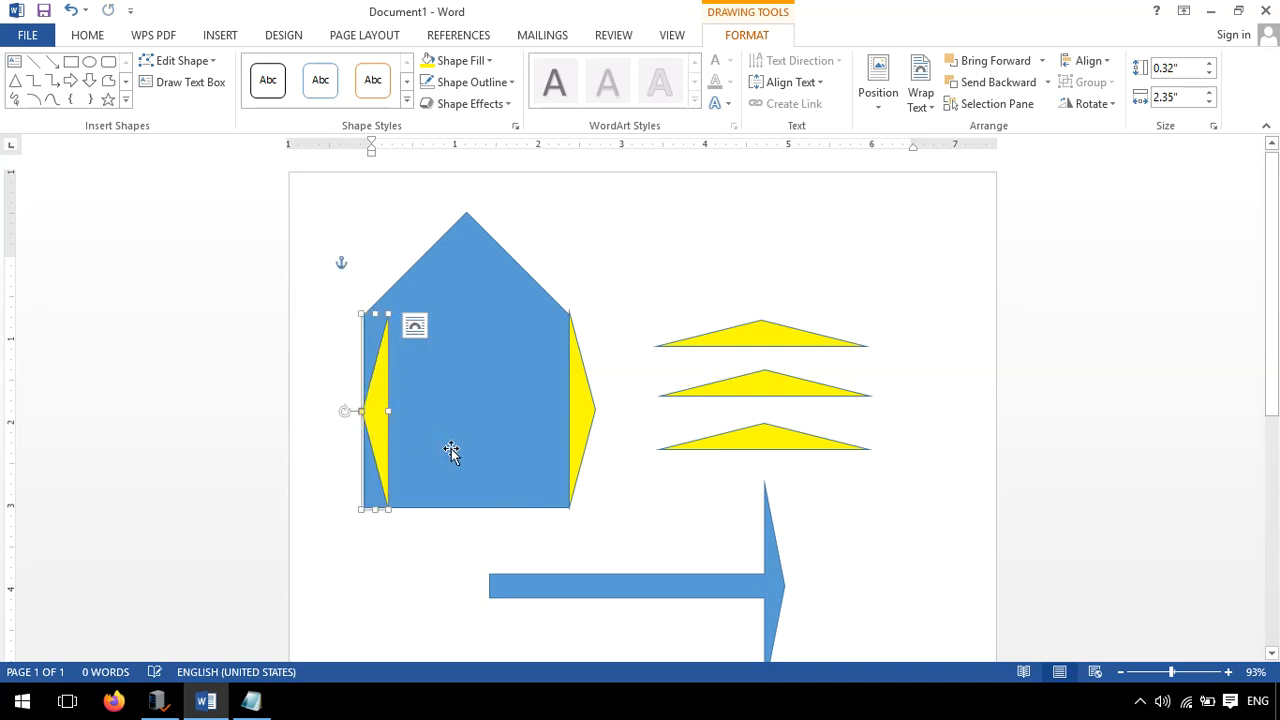
{"action": "key", "text": "Left"}
{"action": "key", "text": "Left"}
{"action": "key", "text": "Left"}
{"action": "key", "text": "Left"}
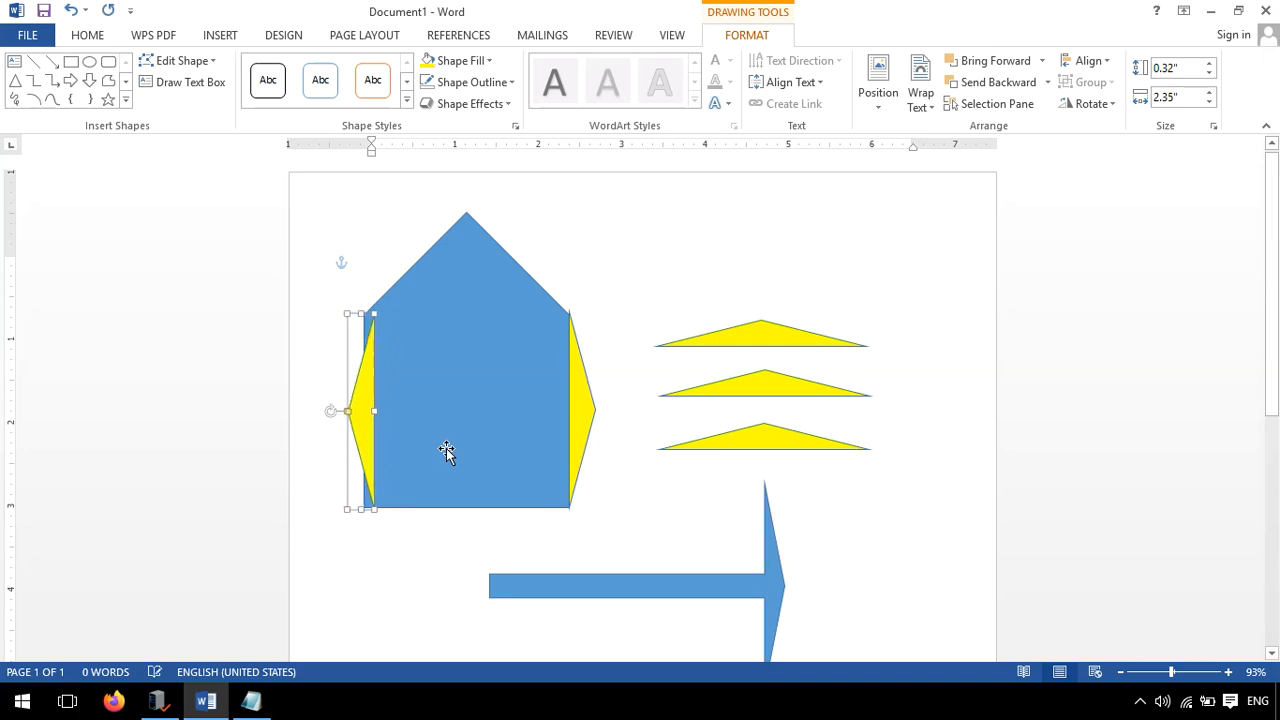
{"action": "key", "text": "Right"}
{"action": "key", "text": "Right"}
{"action": "key", "text": "Right"}
{"action": "key", "text": "Right"}
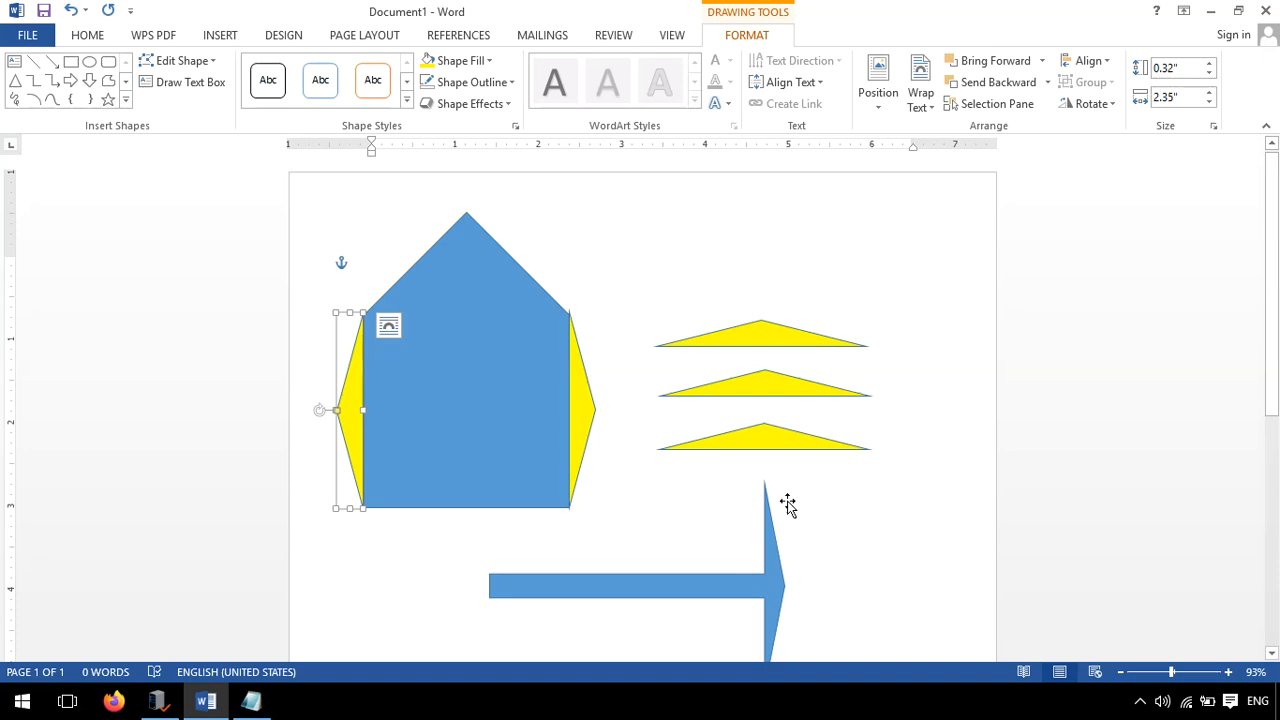
Shorten the right yellow triangle to about 2.28" so its top end sits just below the house's corner
{"action": "left_click", "coordinate": [1185, 672]}
{"action": "left_click", "coordinate": [490, 415]}
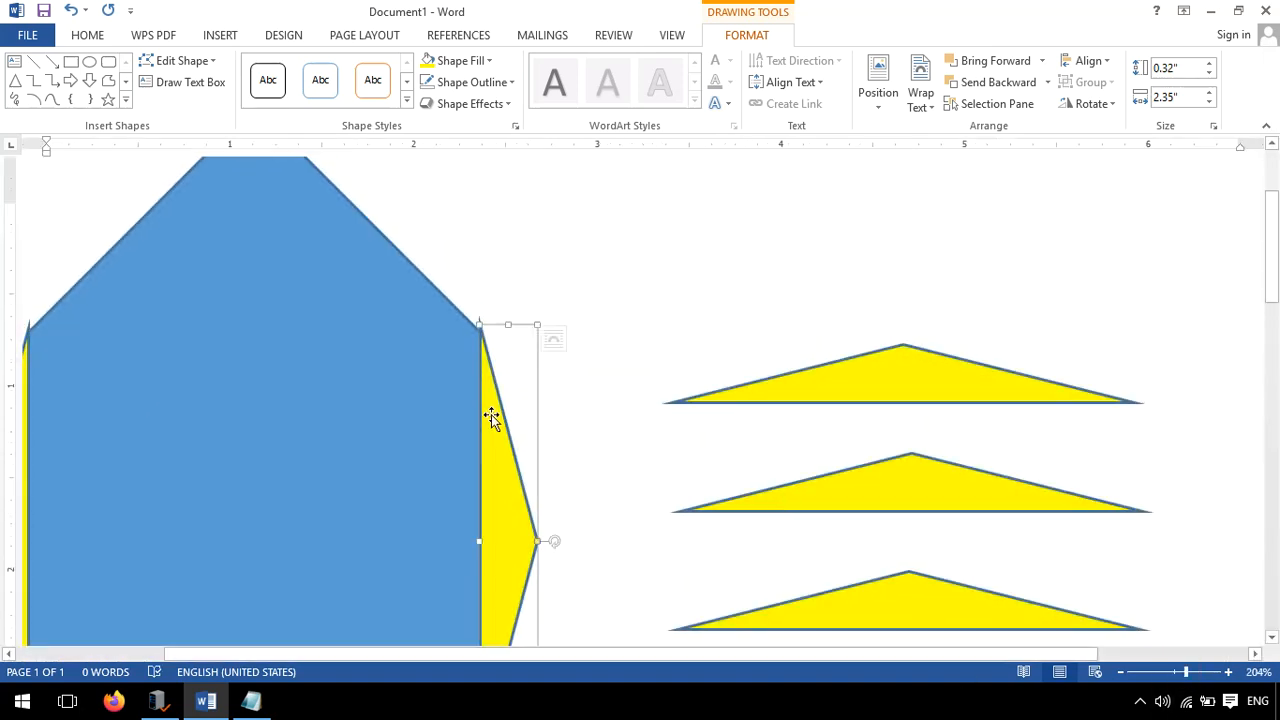
{"action": "left_click_drag", "start_coordinate": [508, 324], "coordinate": [528, 337]}
{"action": "scroll", "coordinate": [528, 337], "scroll_direction": "down", "scroll_amount": 2}
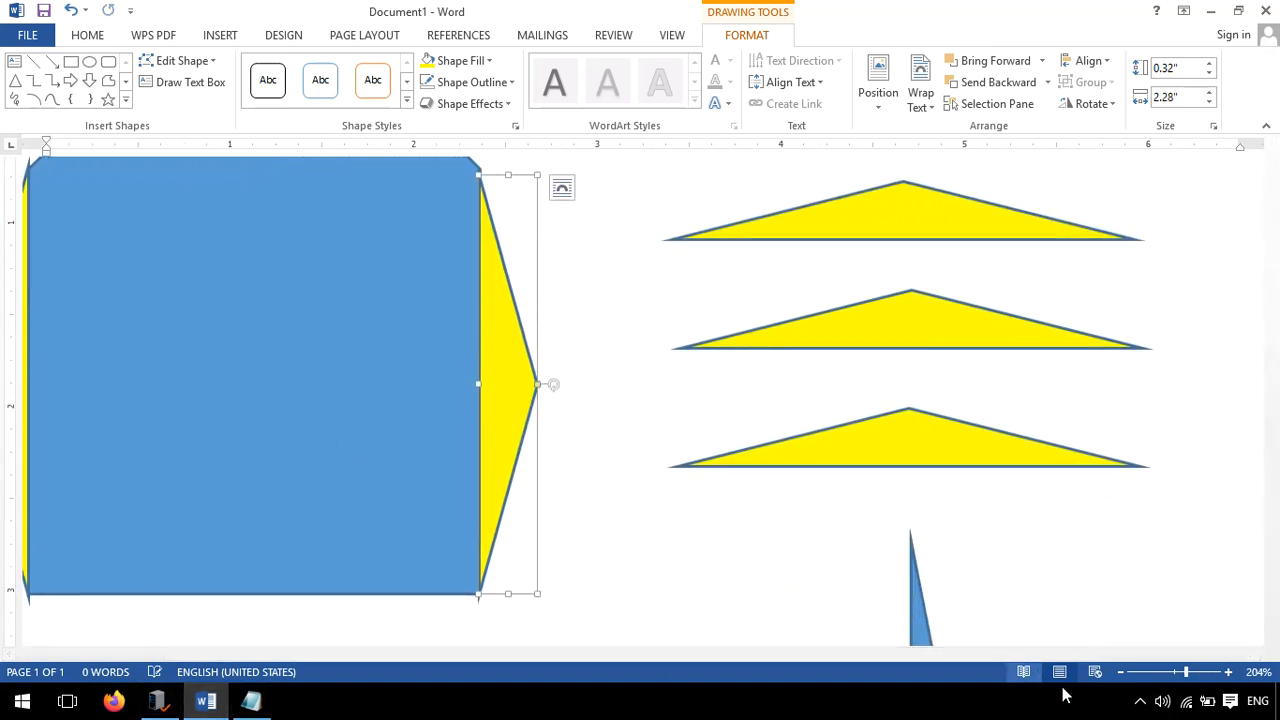
{"action": "left_click", "coordinate": [1167, 672]}
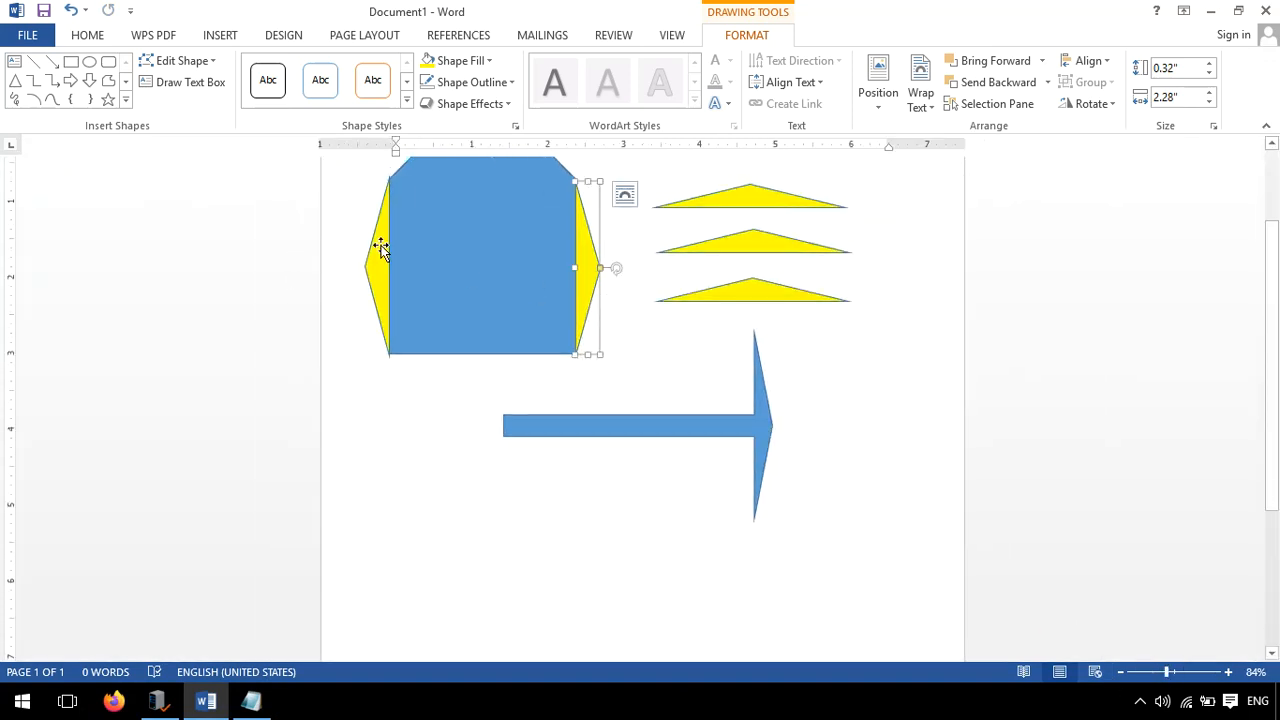
Shorten the left yellow triangle to about 2.29" so its top end sits just below the house's corner
{"action": "left_click", "coordinate": [377, 258]}
{"action": "scroll", "coordinate": [395, 432], "scroll_direction": "up", "scroll_amount": 20}
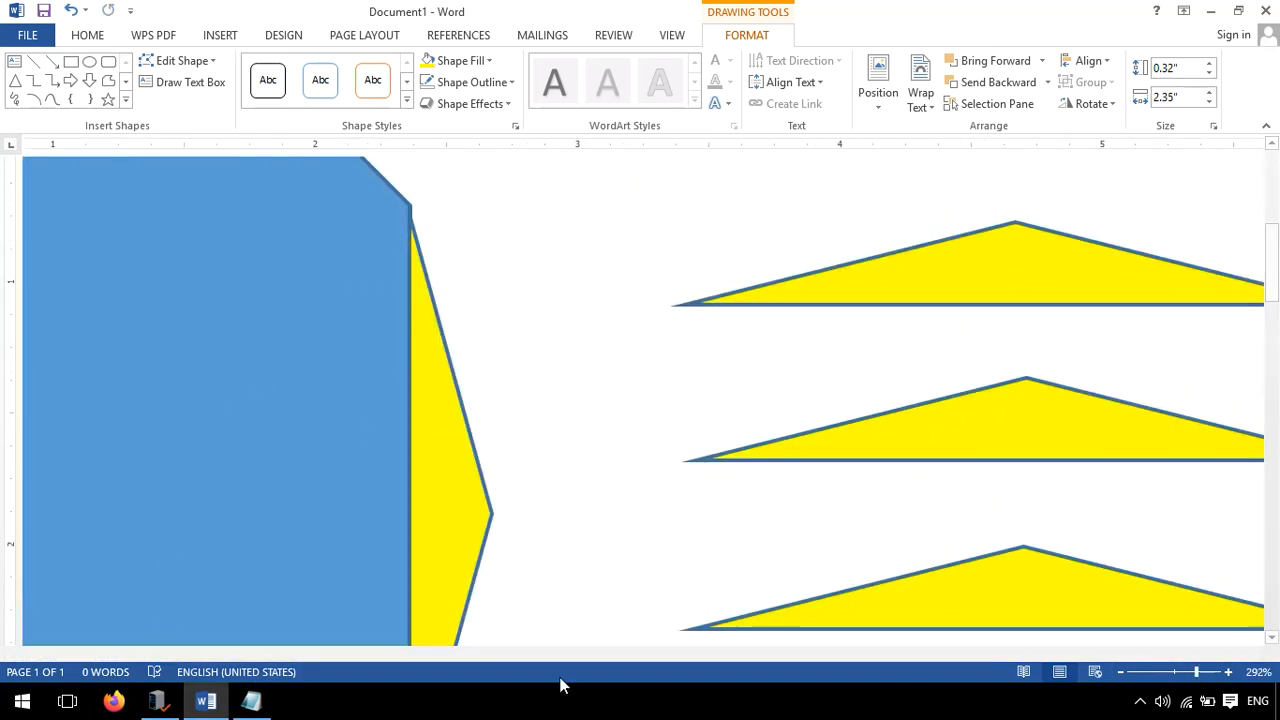
{"action": "left_click", "coordinate": [258, 652]}
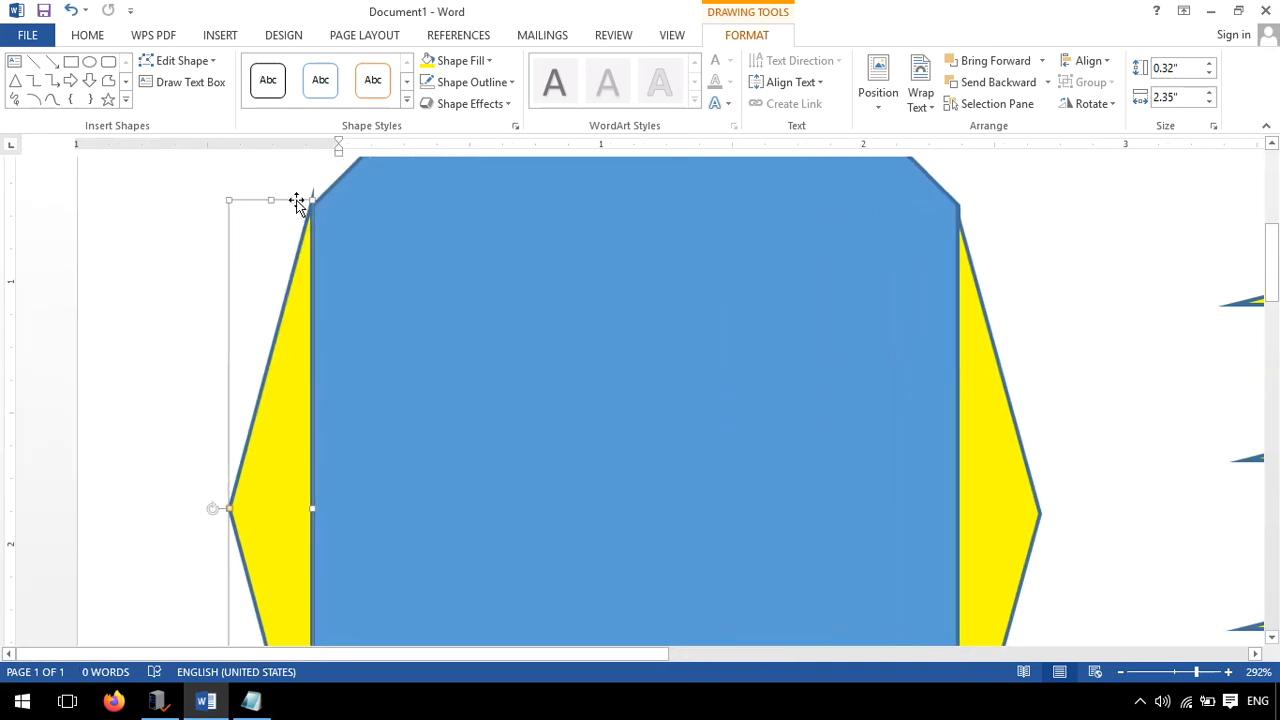
{"action": "left_click_drag", "start_coordinate": [270, 199], "coordinate": [270, 215]}
{"action": "left_click_drag", "start_coordinate": [262, 216], "coordinate": [259, 215]}
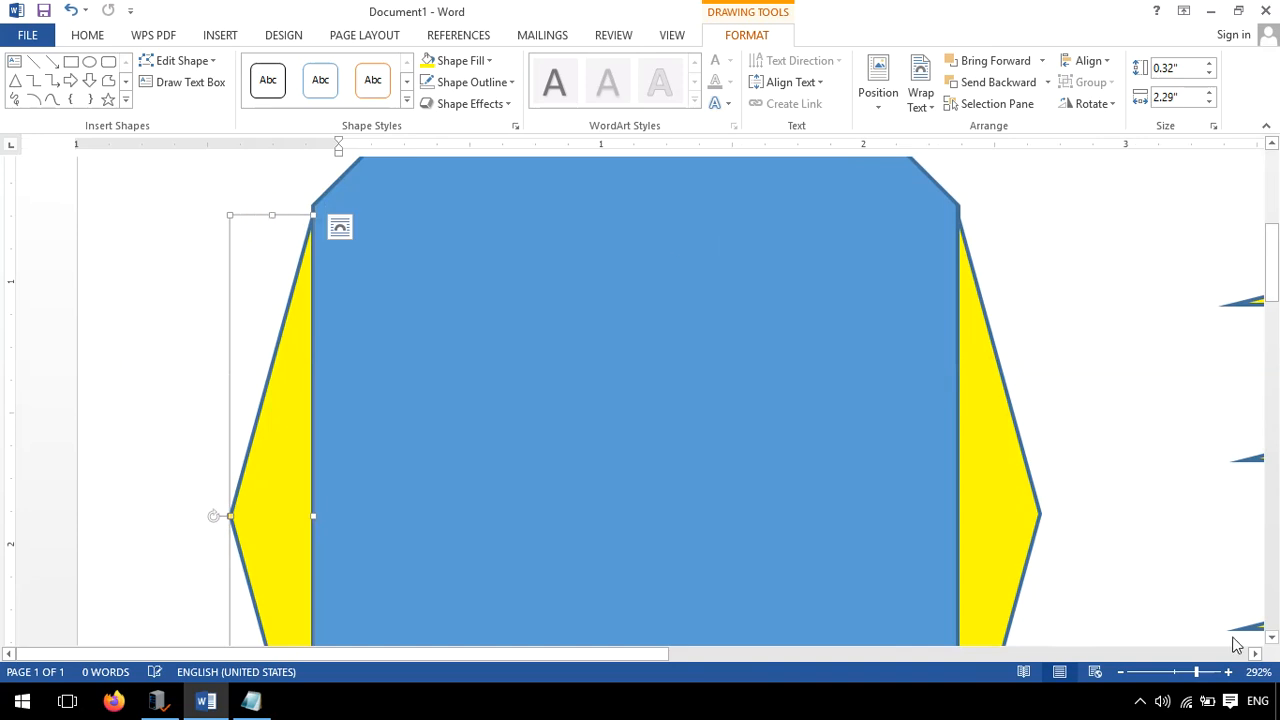
{"action": "left_click", "coordinate": [1172, 672]}
{"action": "scroll", "coordinate": [960, 446], "scroll_direction": "up", "scroll_amount": 2}
{"action": "left_click", "coordinate": [960, 445]}
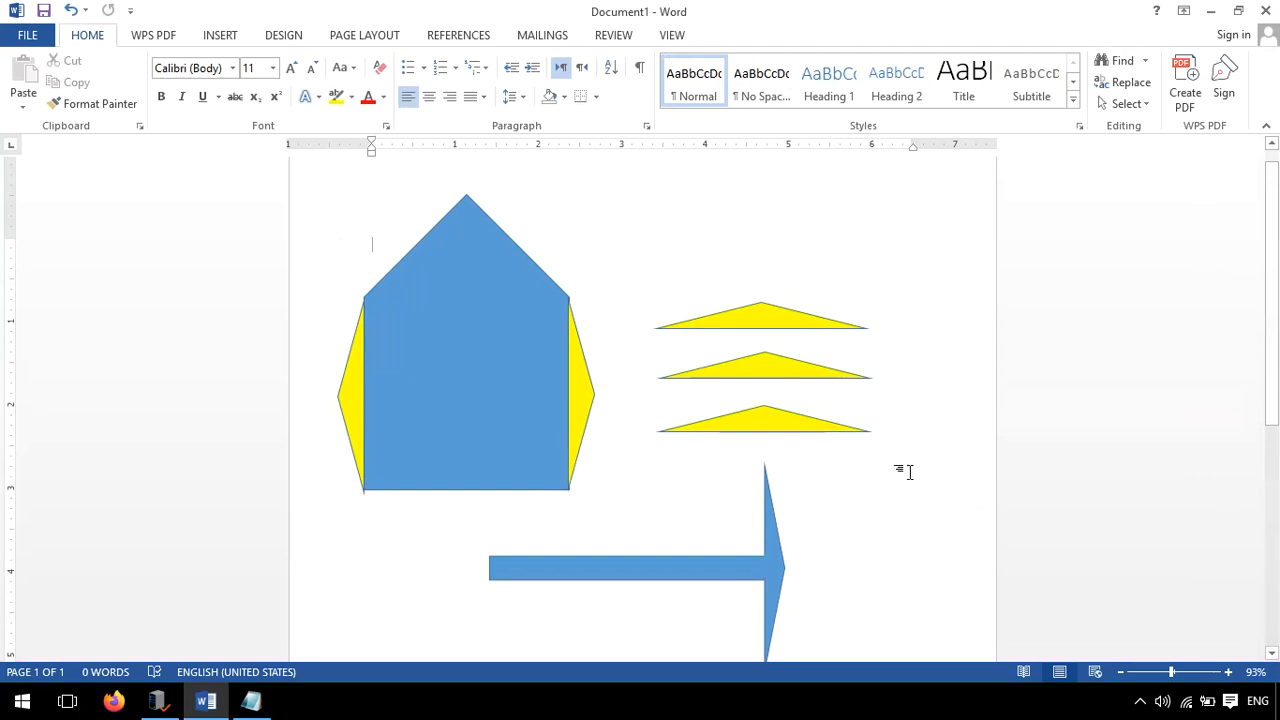
Close the document without saving it, restart Word, and create a new blank document
{"action": "left_click", "coordinate": [220, 40]}
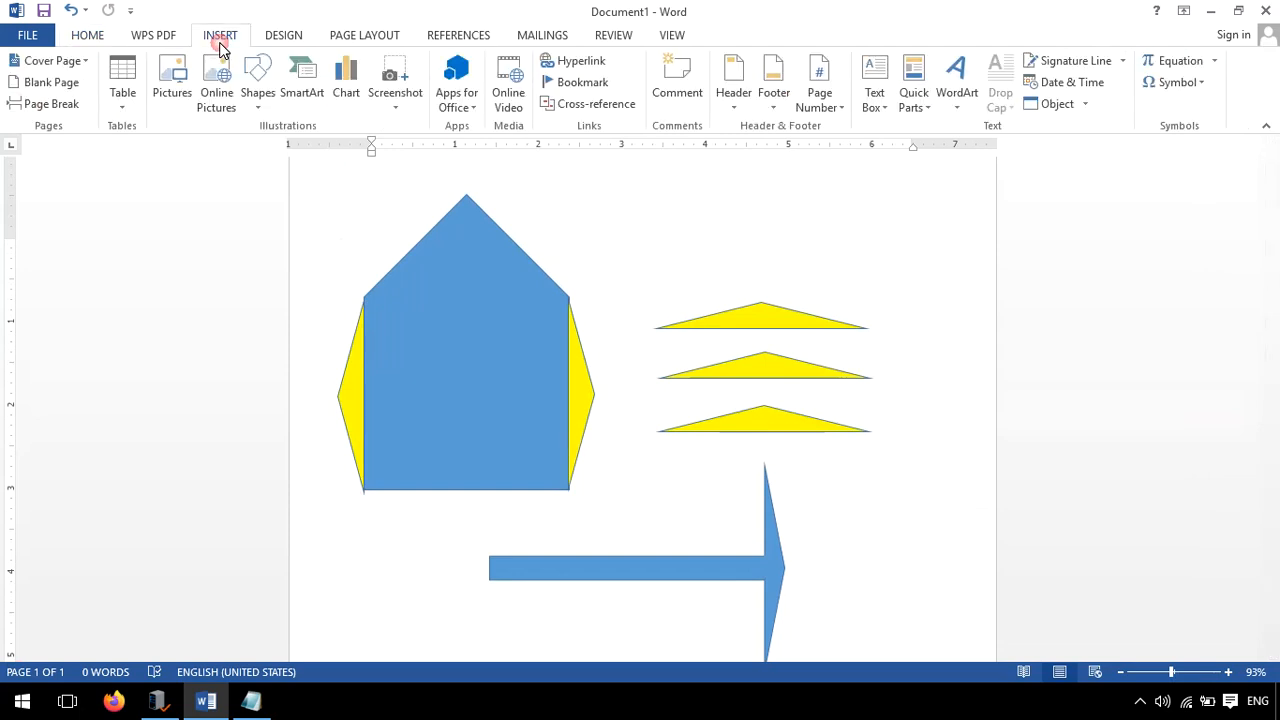
{"action": "left_click", "coordinate": [1265, 10]}
{"action": "left_click", "coordinate": [645, 386]}
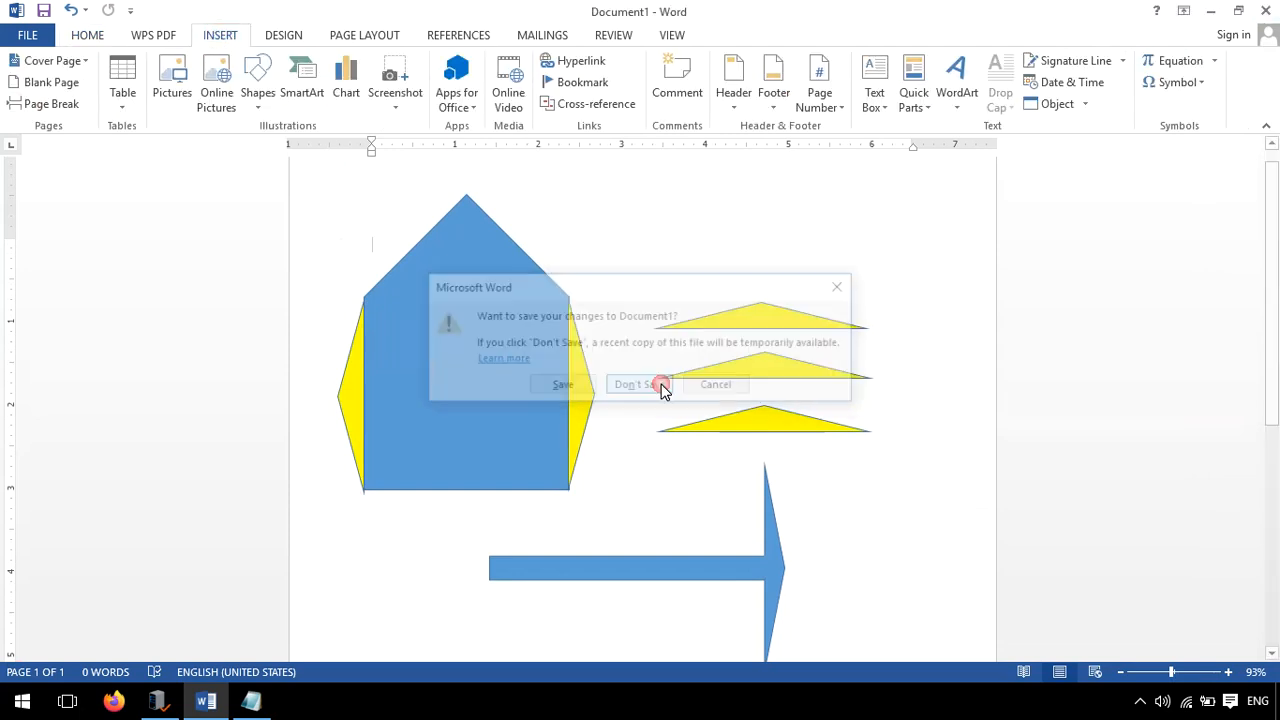
{"action": "double_click", "coordinate": [120, 222]}
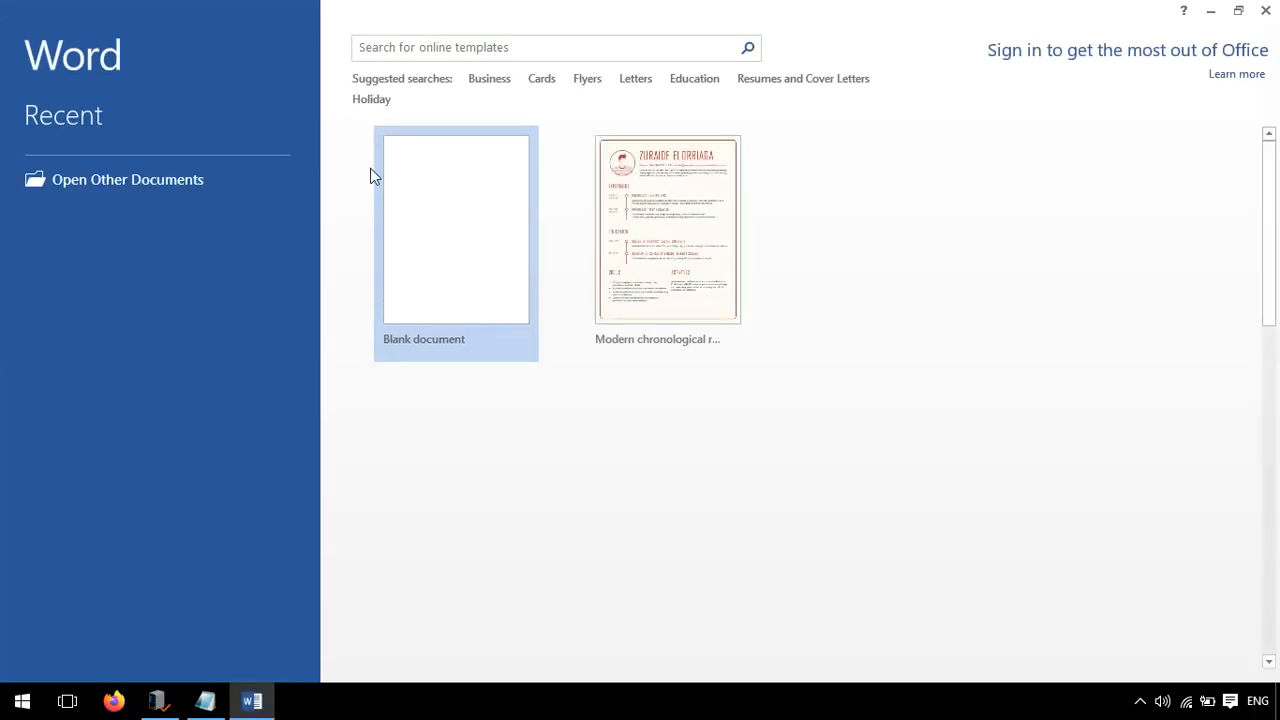
{"action": "left_click", "coordinate": [466, 246]}
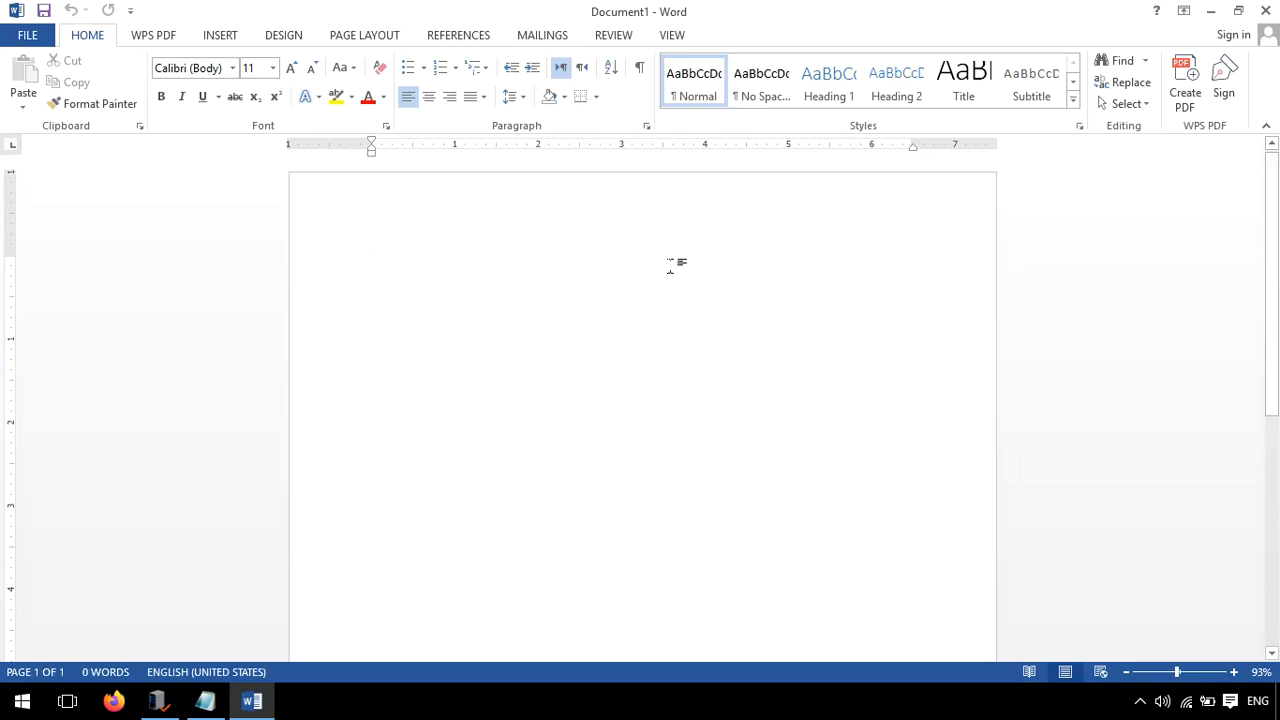
{"action": "left_click", "coordinate": [220, 35]}
{"action": "left_click", "coordinate": [257, 70]}
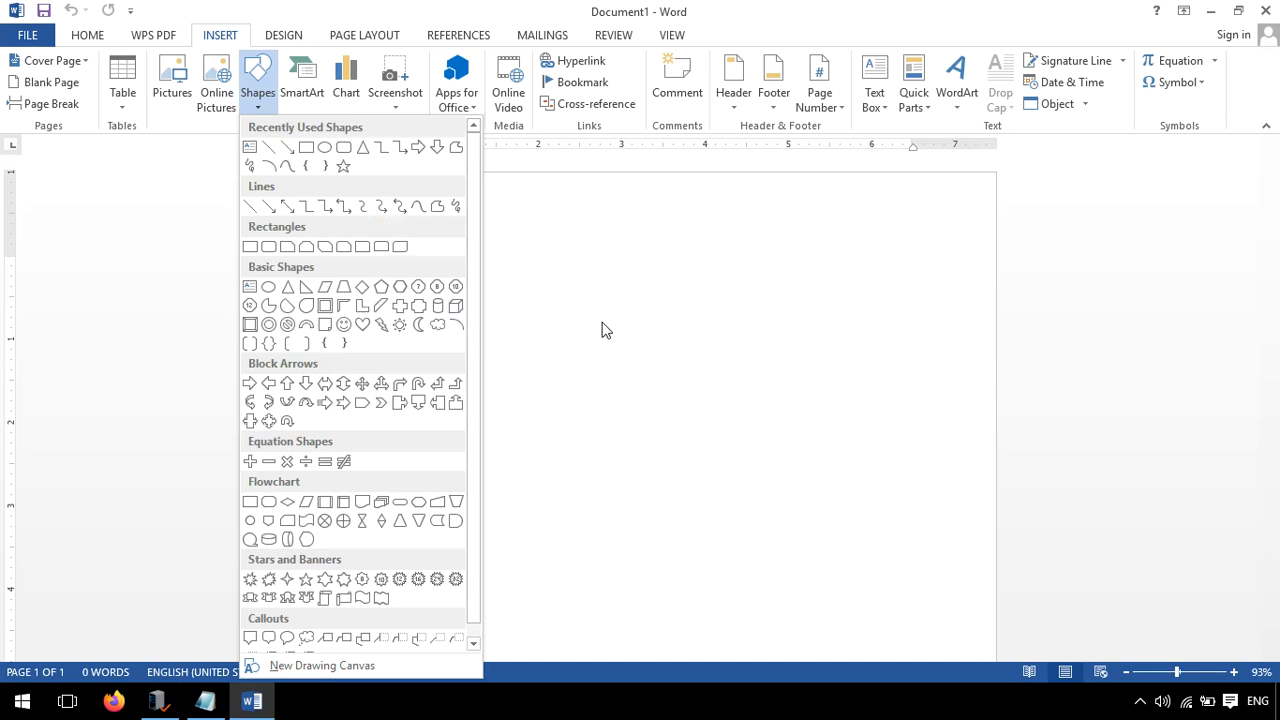
{"action": "left_click", "coordinate": [620, 343]}
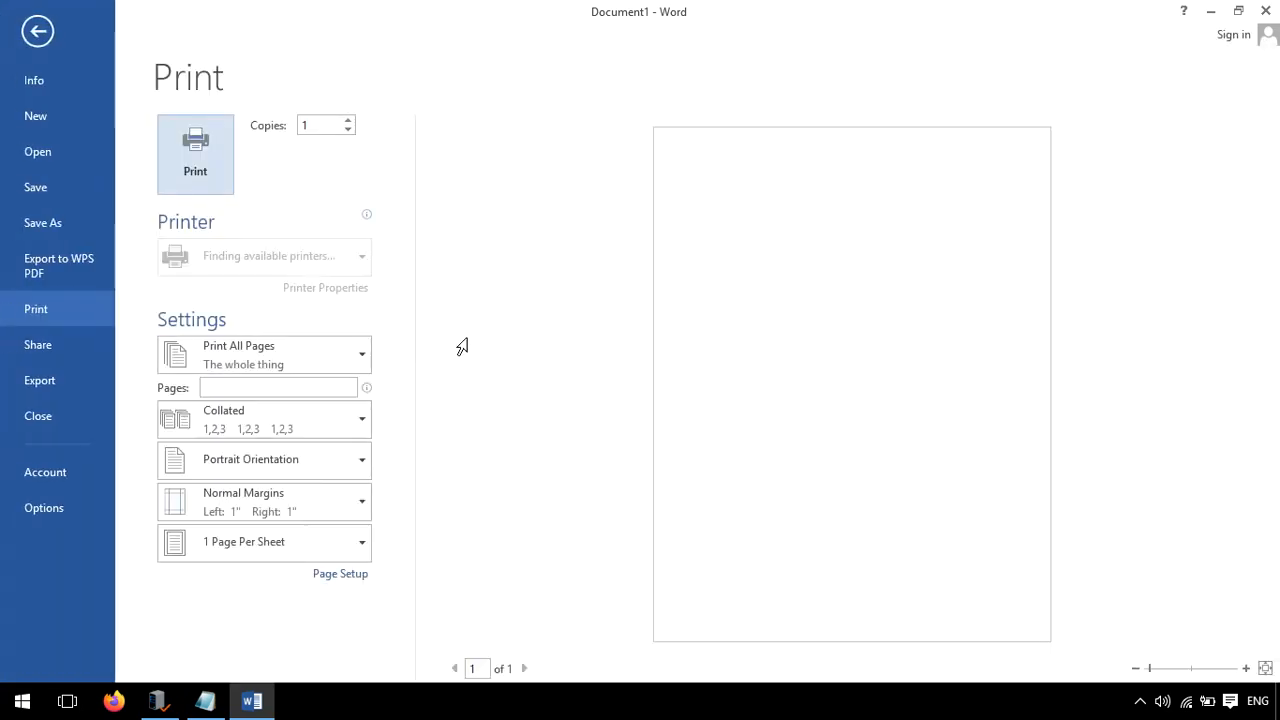
Set the page to landscape orientation and A4 paper size (8.27" x 11.69"), and return to the document
{"action": "left_click", "coordinate": [364, 463]}
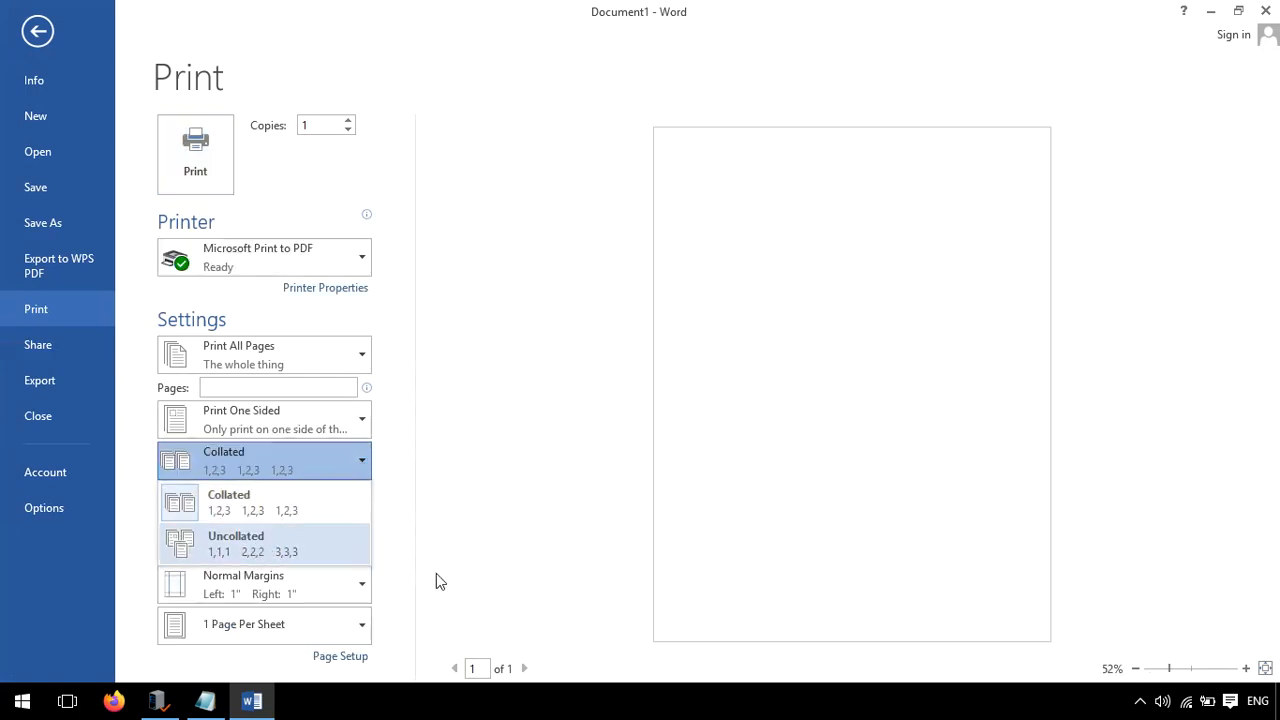
{"action": "left_click", "coordinate": [462, 523]}
{"action": "left_click", "coordinate": [276, 512]}
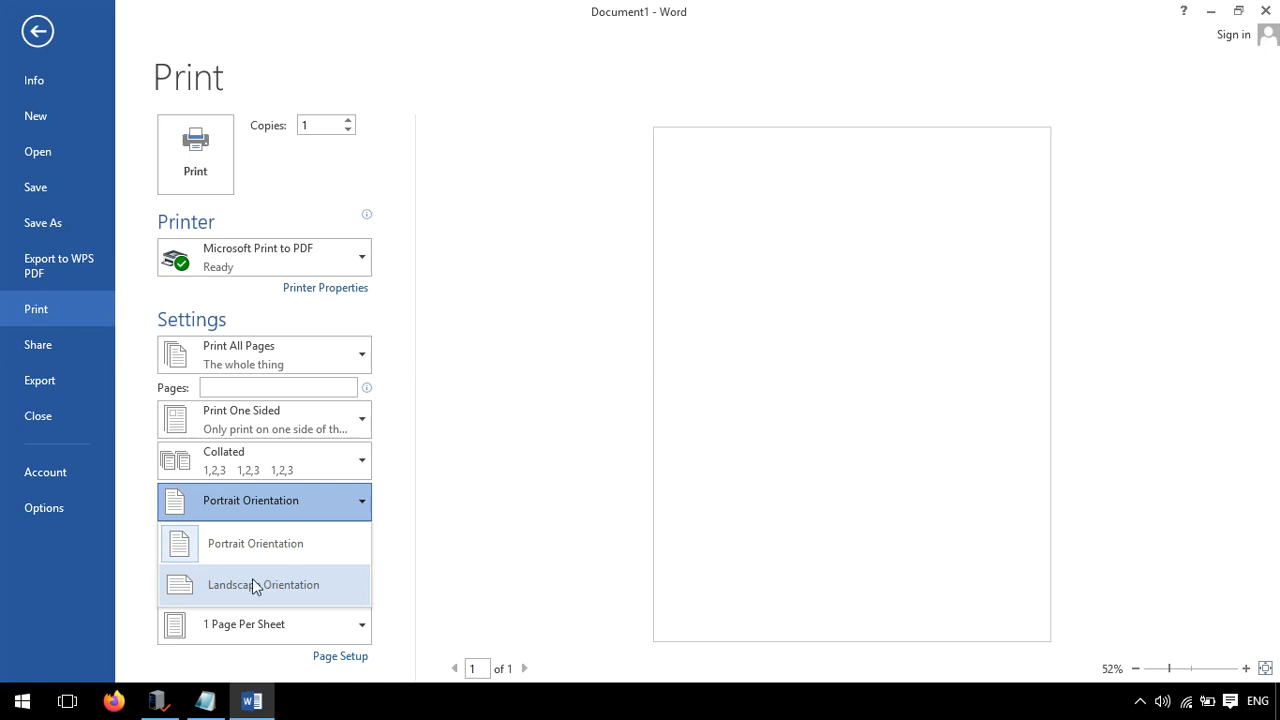
{"action": "left_click", "coordinate": [254, 586]}
{"action": "left_click", "coordinate": [258, 545]}
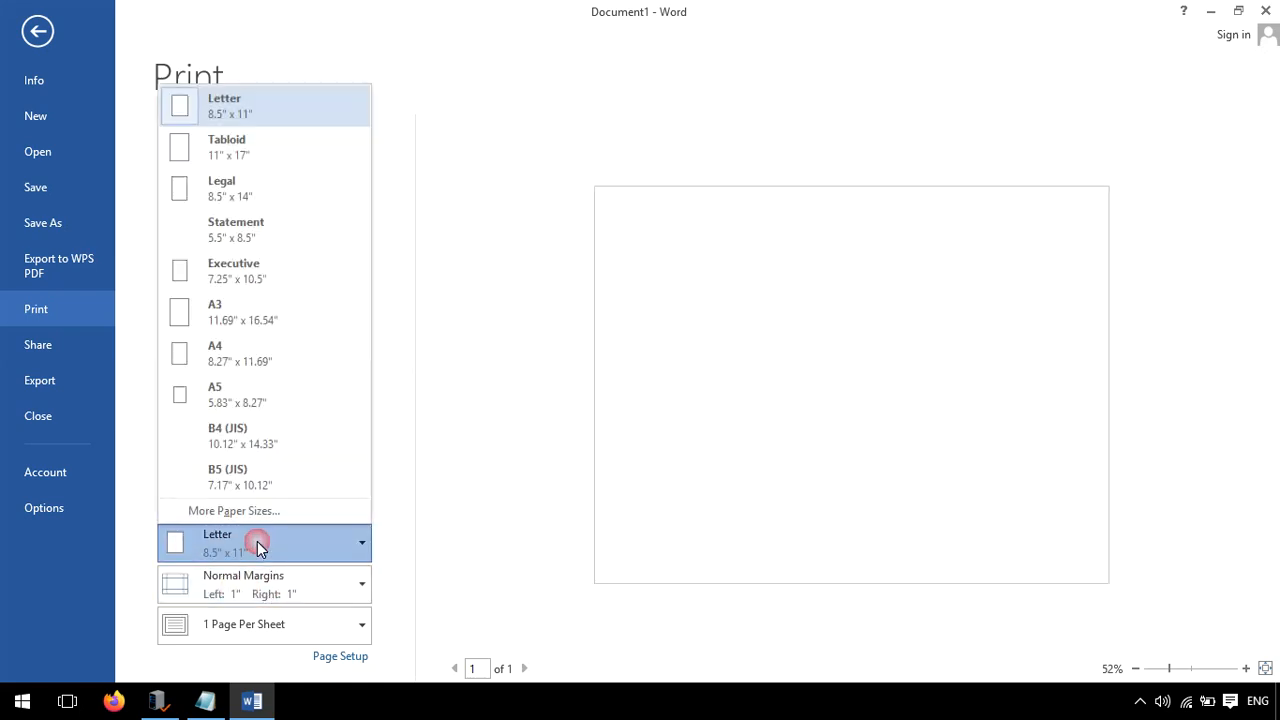
{"action": "left_click", "coordinate": [238, 362]}
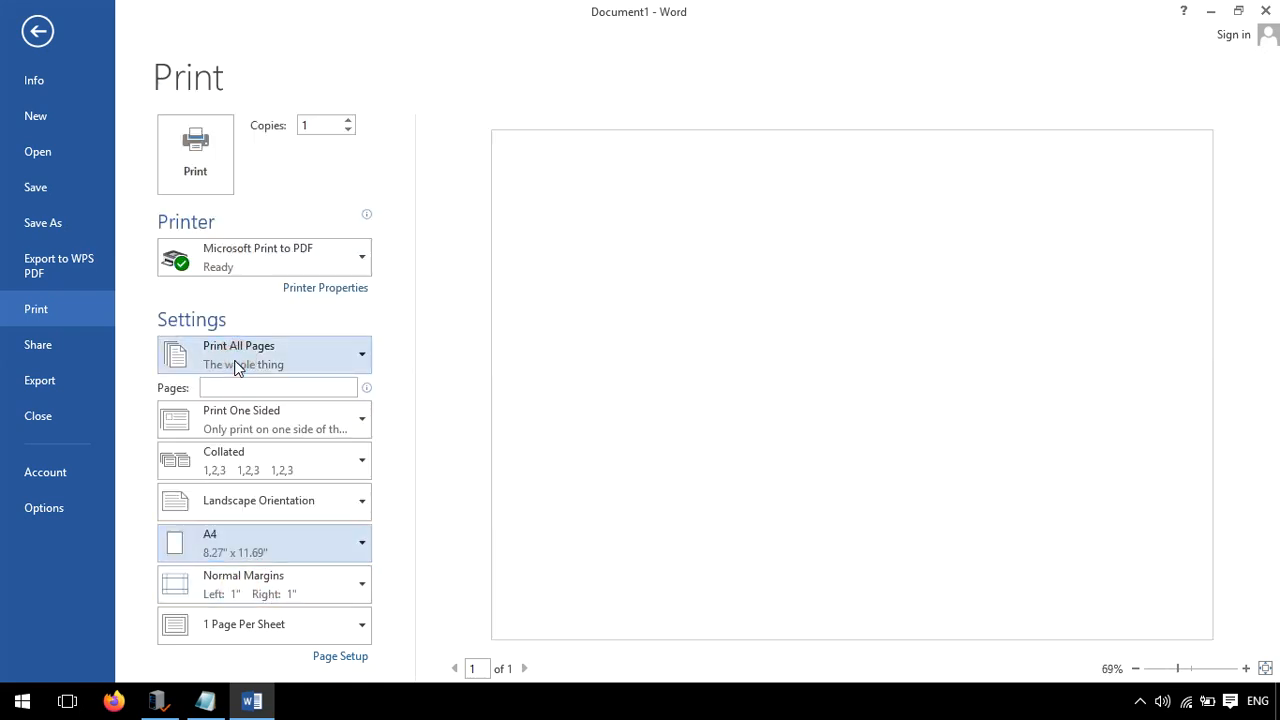
{"action": "left_click", "coordinate": [35, 30]}
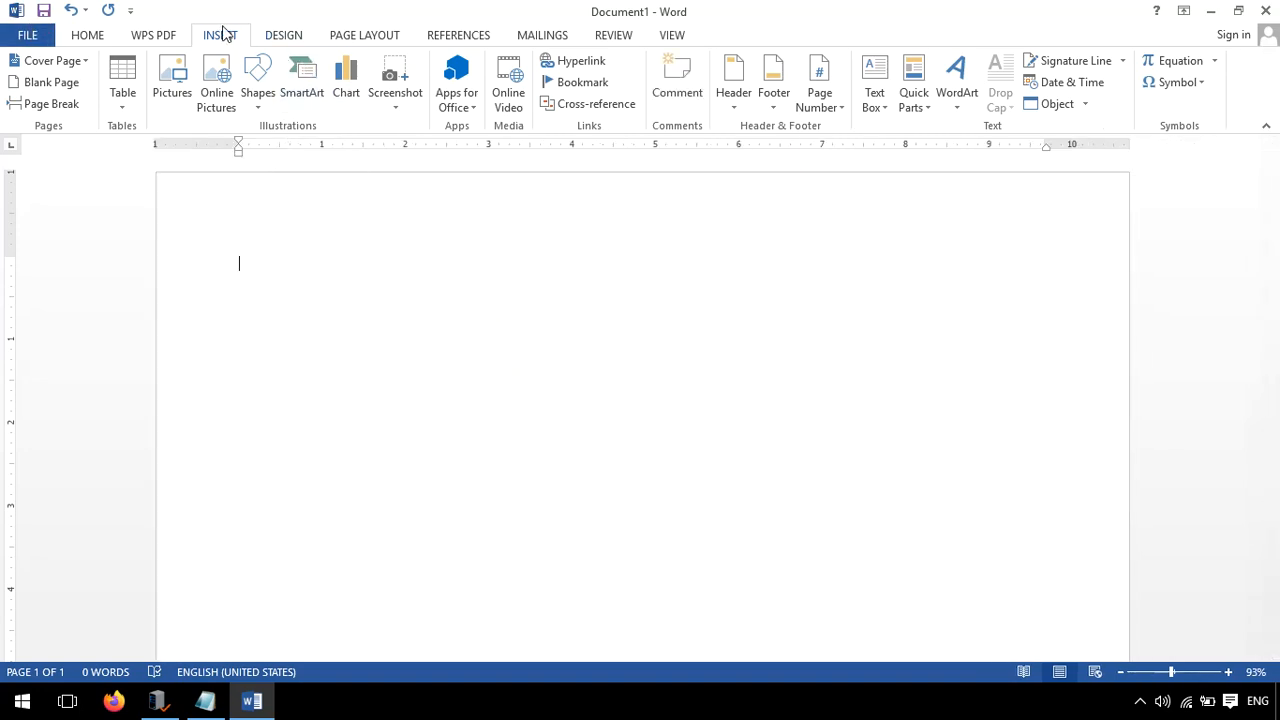
Draw a cylinder about 2.58" high and 1.49" wide and place it in the left half of the page
{"action": "left_click", "coordinate": [258, 90]}
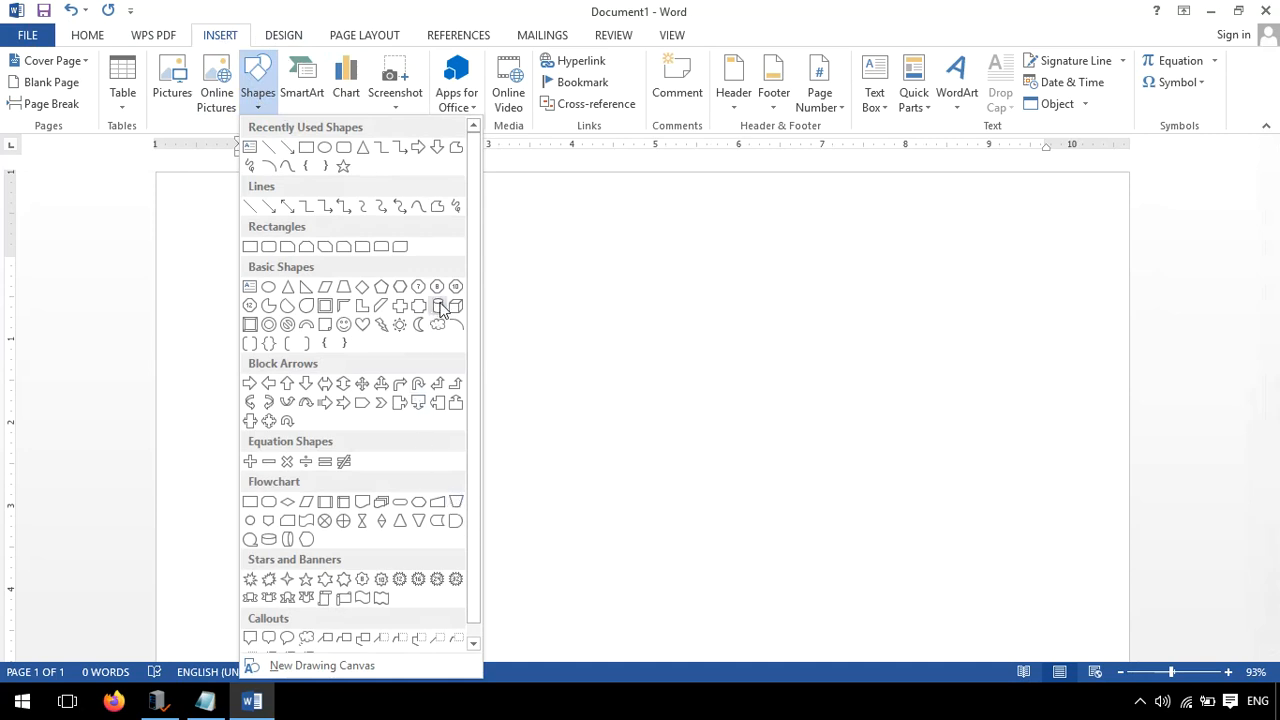
{"action": "left_click", "coordinate": [437, 305]}
{"action": "left_click_drag", "start_coordinate": [328, 327], "coordinate": [451, 542]}
{"action": "mouse_move", "coordinate": [409, 457]}
{"action": "left_mouse_down"}
{"action": "mouse_move", "coordinate": [408, 516]}
{"action": "mouse_move", "coordinate": [377, 508]}
{"action": "left_mouse_up"}
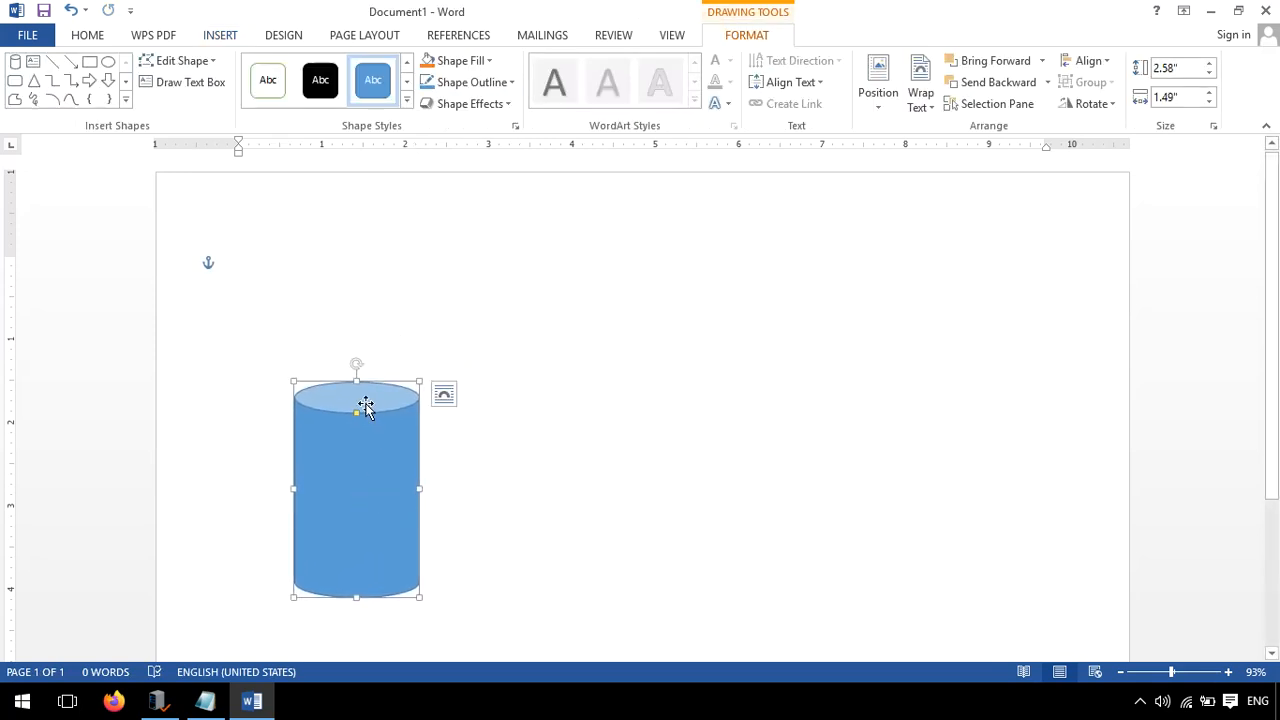
Deepen the ellipse of the cylinder's top face and fill the cylinder with standard red
{"action": "left_click_drag", "start_coordinate": [357, 415], "coordinate": [361, 428]}
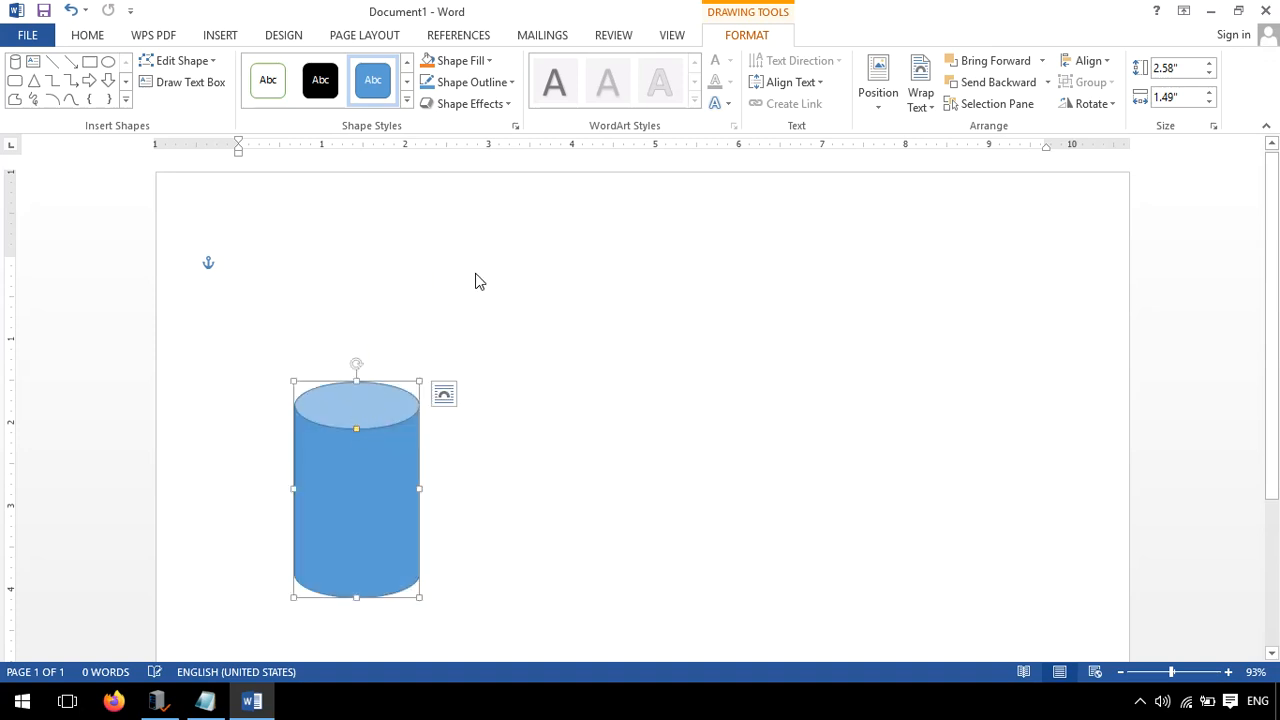
{"action": "left_click", "coordinate": [486, 61]}
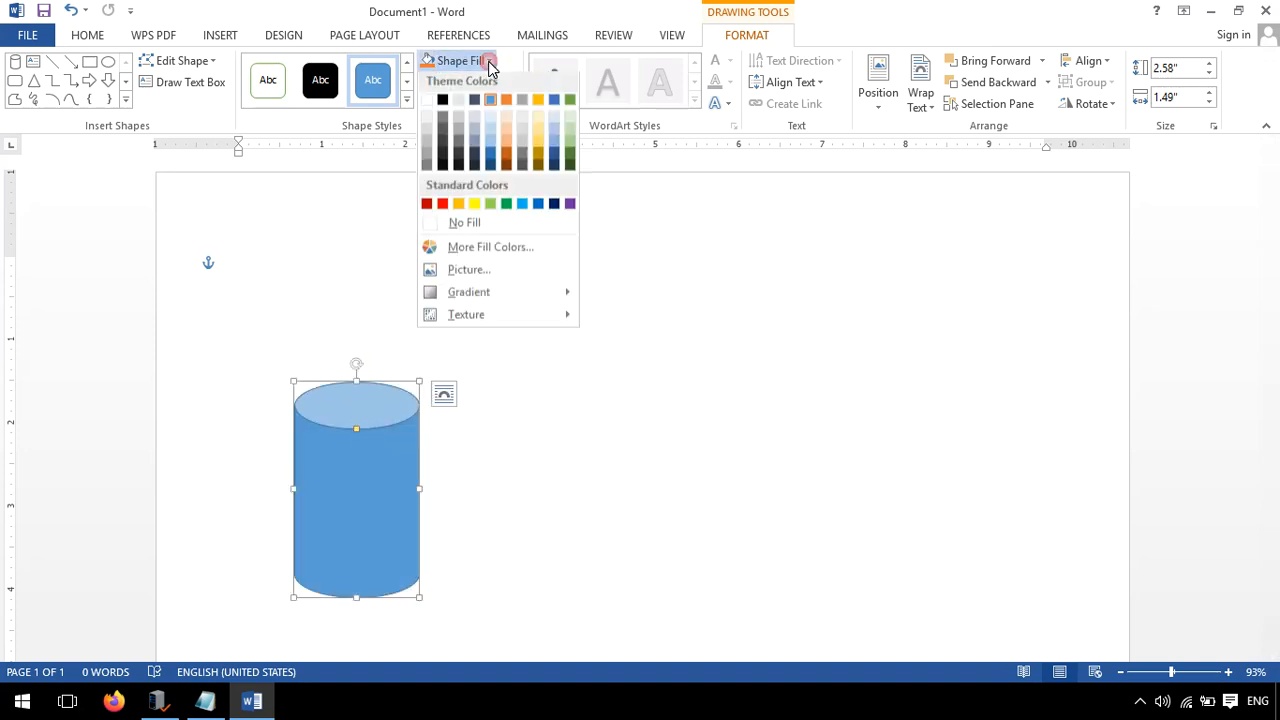
{"action": "left_click", "coordinate": [442, 206]}
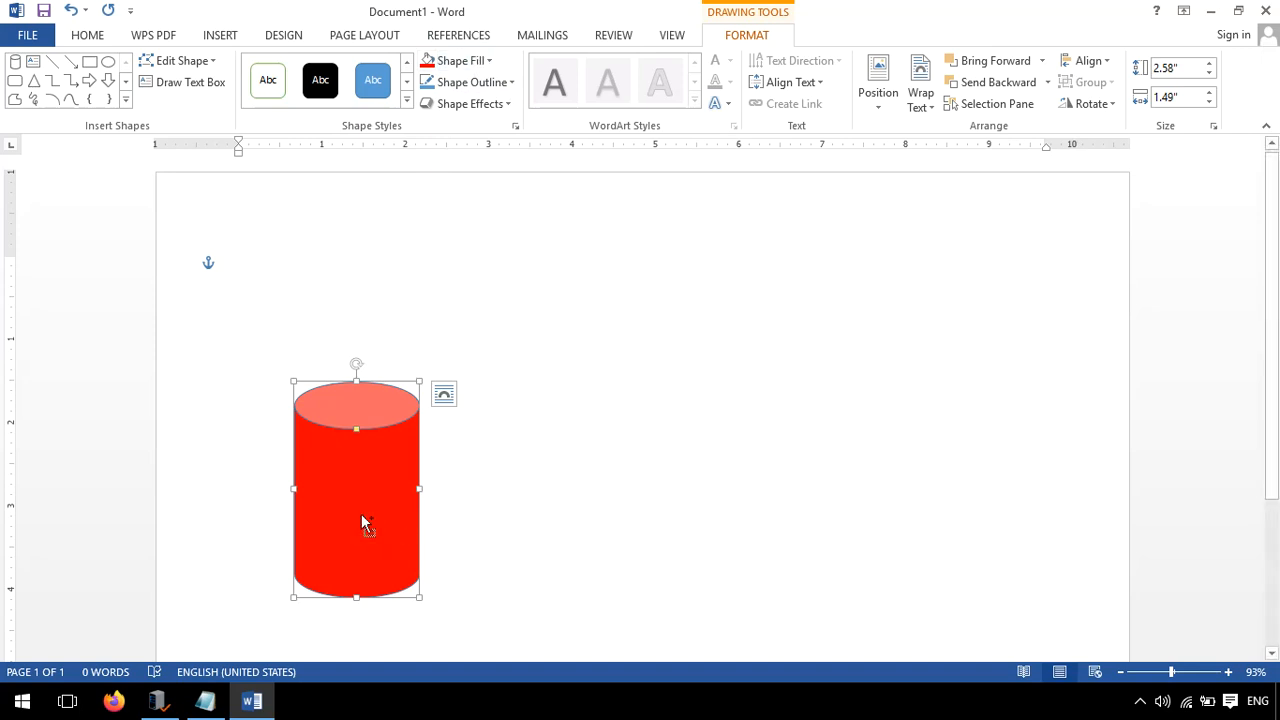
{"action": "left_click_drag", "start_coordinate": [360, 515], "coordinate": [751, 520]}
{"action": "left_click", "coordinate": [906, 423]}
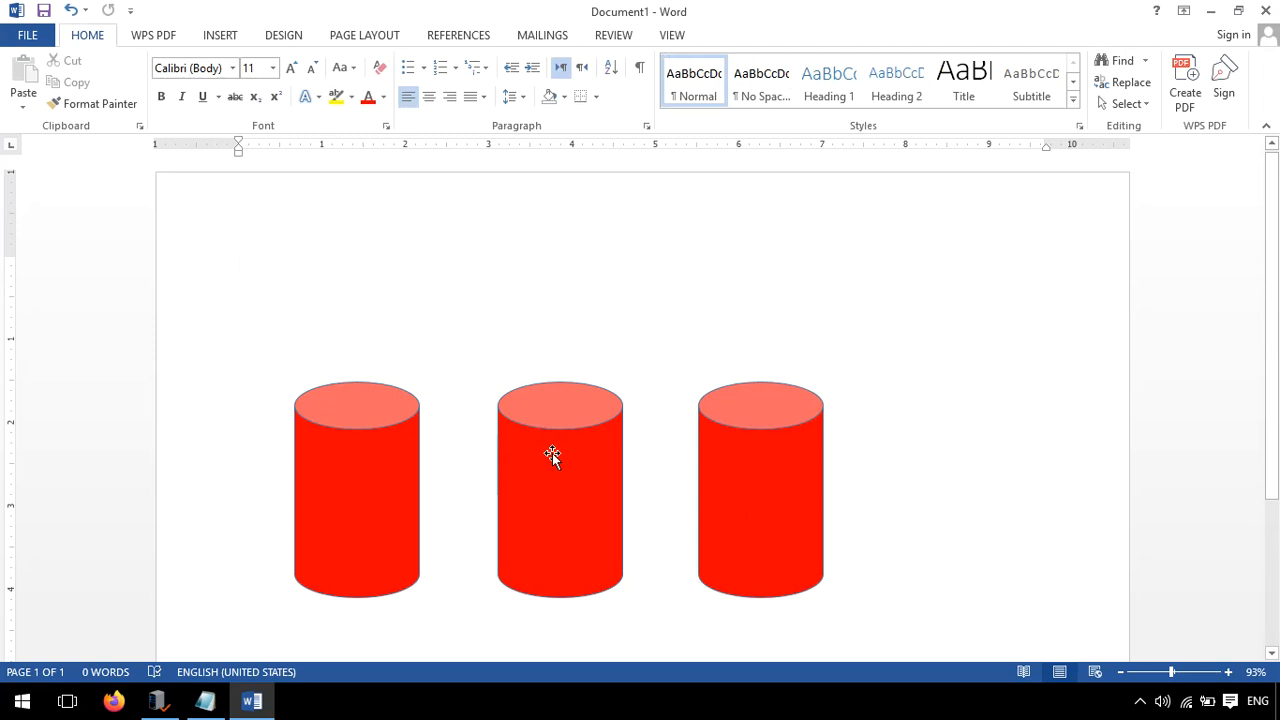
{"action": "left_click", "coordinate": [766, 482]}
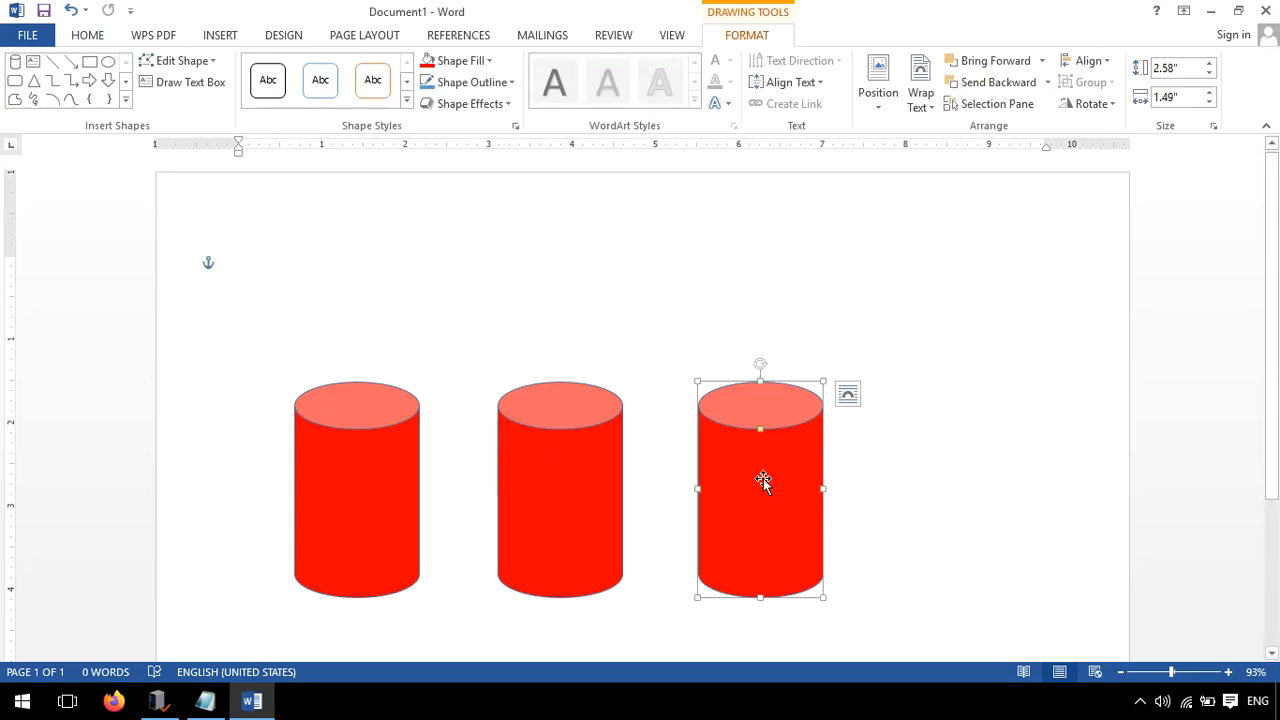
{"action": "key", "text": "Delete"}
{"action": "left_click", "coordinate": [596, 478]}
{"action": "key", "text": "Delete"}
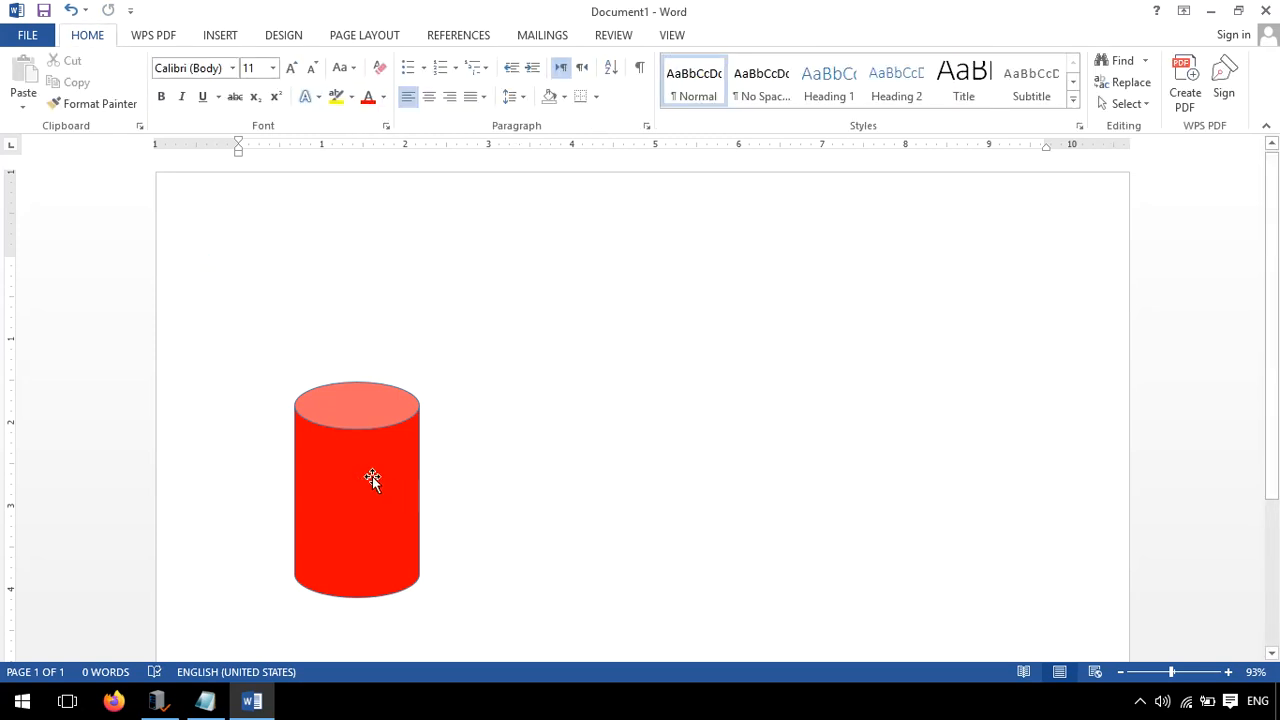
Duplicate the red cylinder to its upper right and shrink the copy to about 0.2" high and 0.21" wide
{"action": "left_click", "coordinate": [368, 478]}
{"action": "left_click_drag", "start_coordinate": [366, 478], "coordinate": [580, 340], "text": "ctrl"}
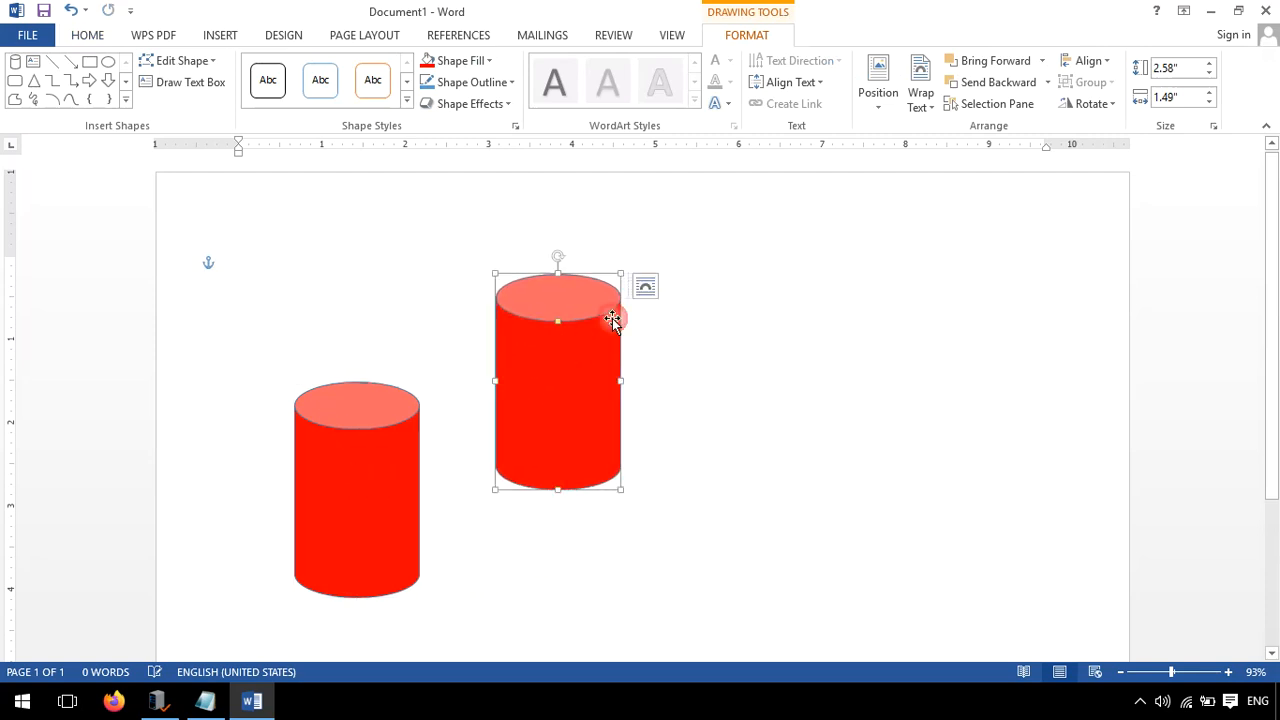
{"action": "left_click_drag", "start_coordinate": [620, 272], "coordinate": [513, 472]}
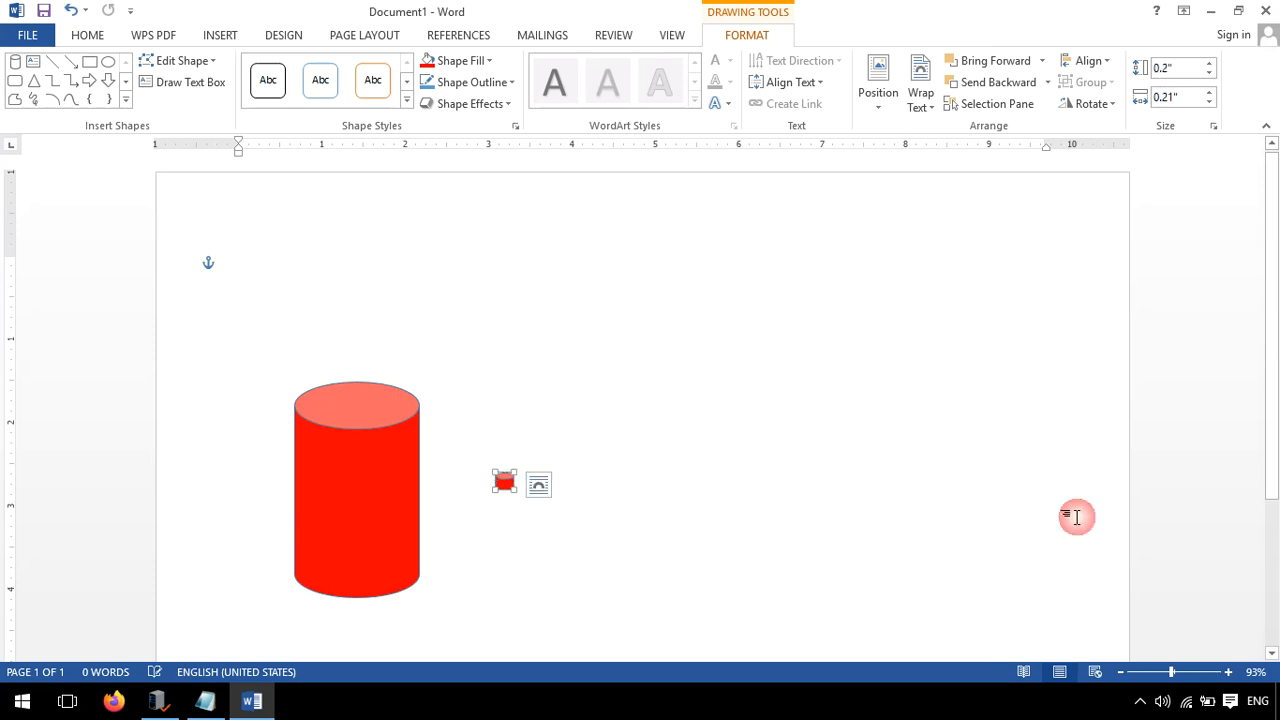
Give the small cylinder a black fill and a white outline
{"action": "left_click", "coordinate": [1181, 672]}
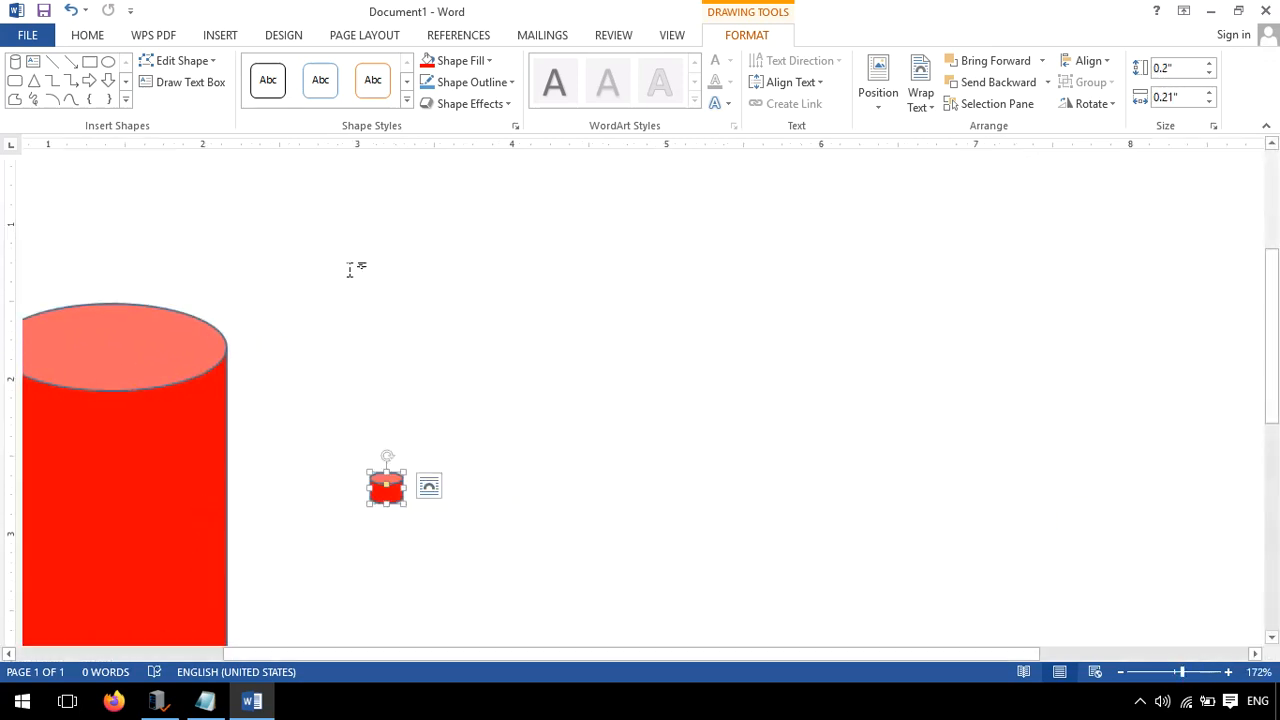
{"action": "left_click", "coordinate": [487, 64]}
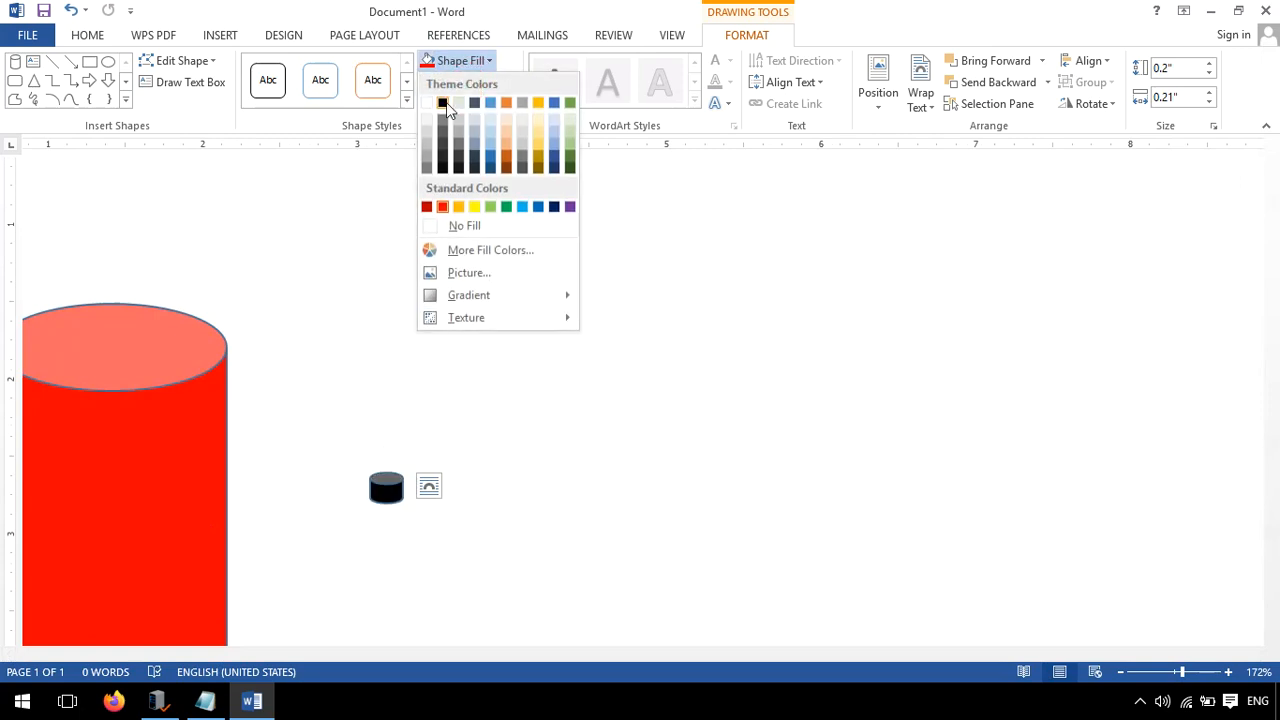
{"action": "left_click", "coordinate": [446, 103]}
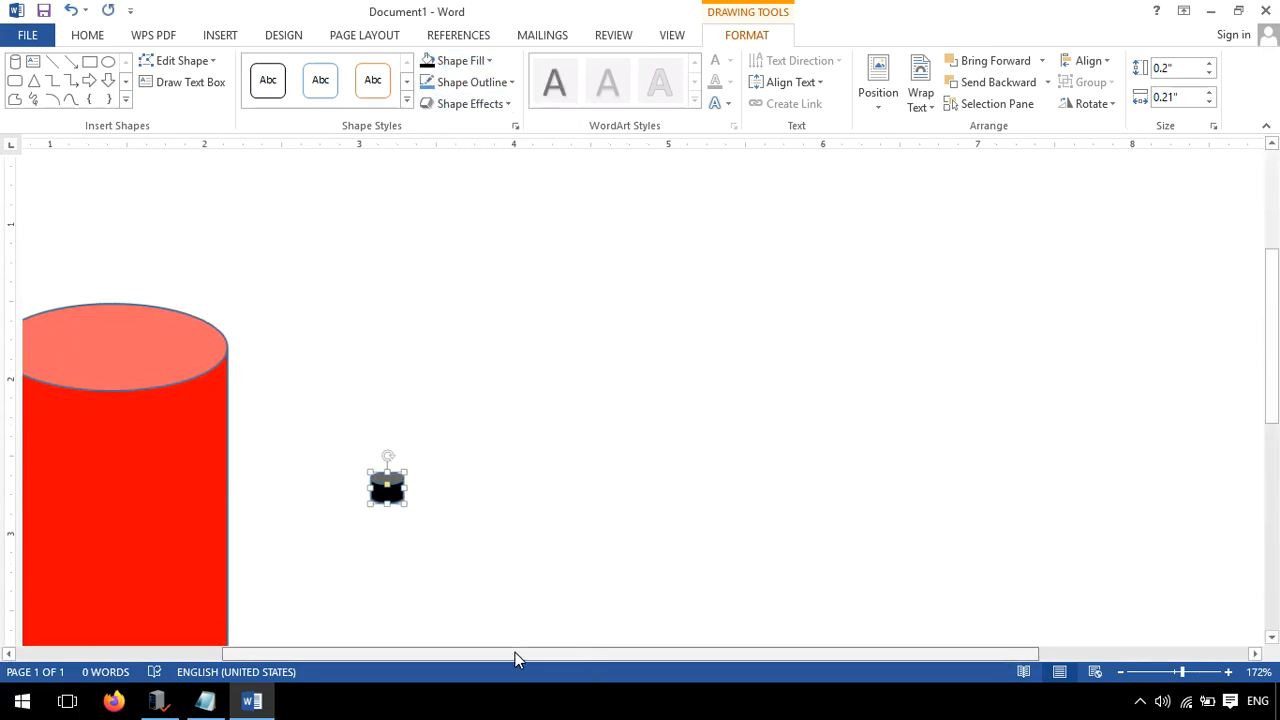
{"action": "left_click_drag", "start_coordinate": [578, 652], "coordinate": [370, 652]}
{"action": "left_click", "coordinate": [508, 82]}
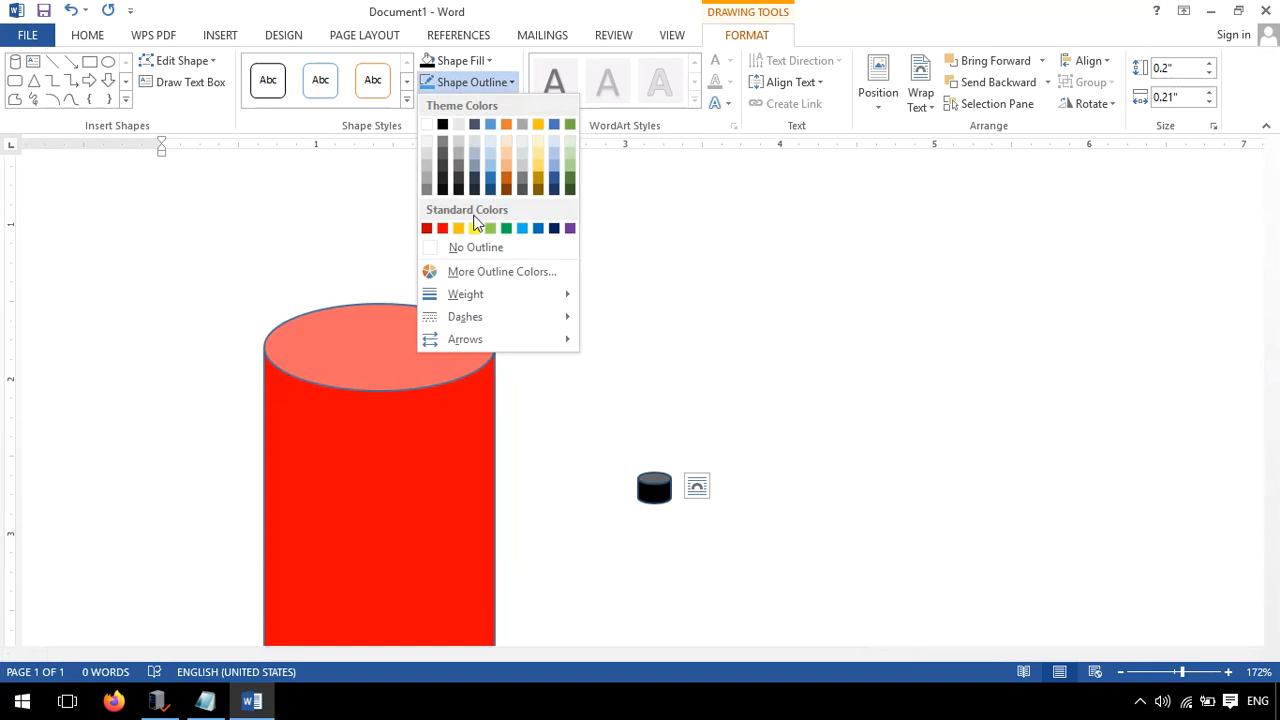
{"action": "left_click", "coordinate": [431, 123]}
Place the small black cylinder at the centre of the red cylinder's top face as the battery terminal
{"action": "left_click_drag", "start_coordinate": [655, 500], "coordinate": [385, 344]}
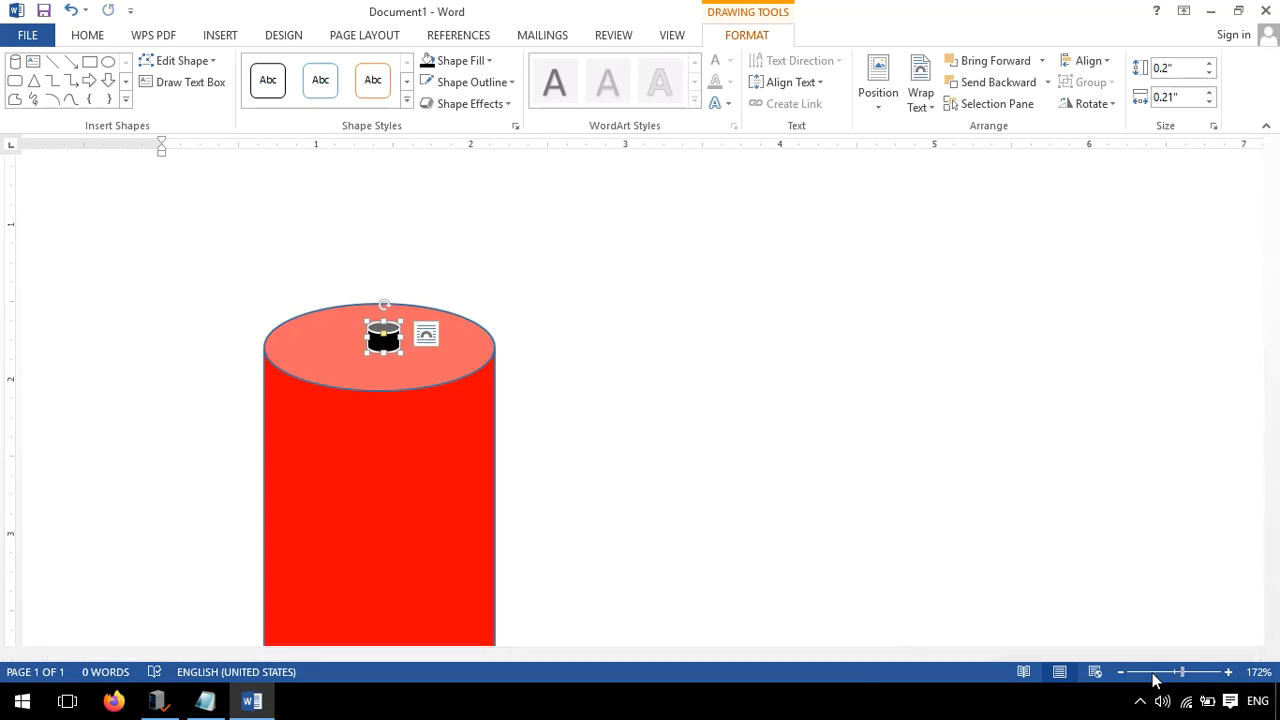
{"action": "left_click_drag", "start_coordinate": [1181, 672], "coordinate": [1152, 672]}
{"action": "left_click", "coordinate": [829, 450]}
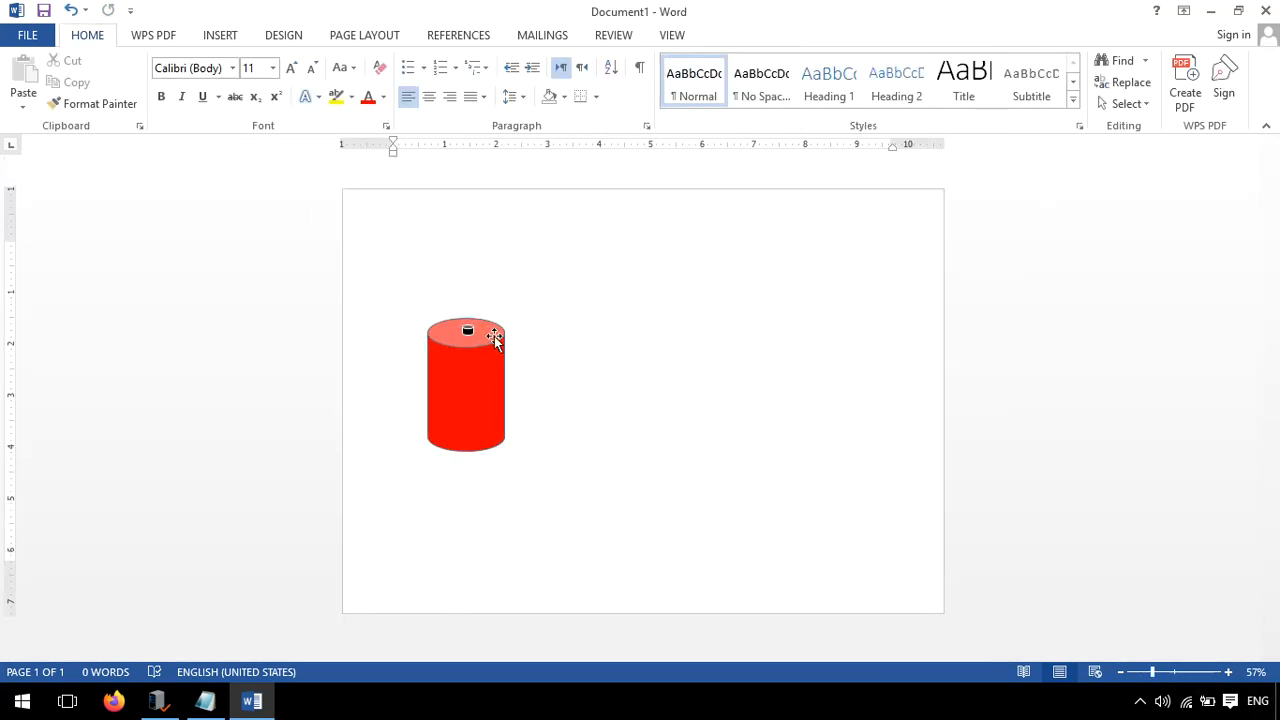
{"action": "left_click", "coordinate": [472, 333]}
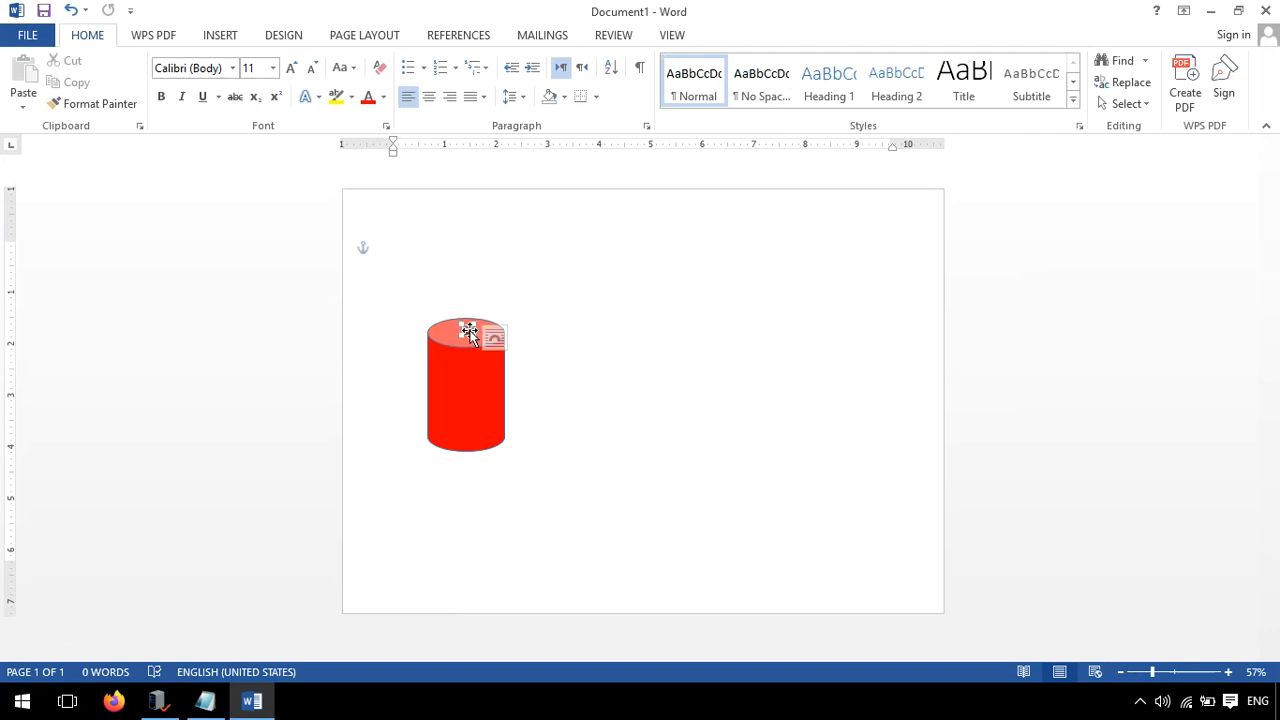
{"action": "left_click", "coordinate": [640, 370]}
{"action": "left_click", "coordinate": [1181, 672]}
{"action": "scroll", "coordinate": [514, 368], "scroll_direction": "down", "scroll_amount": 3}
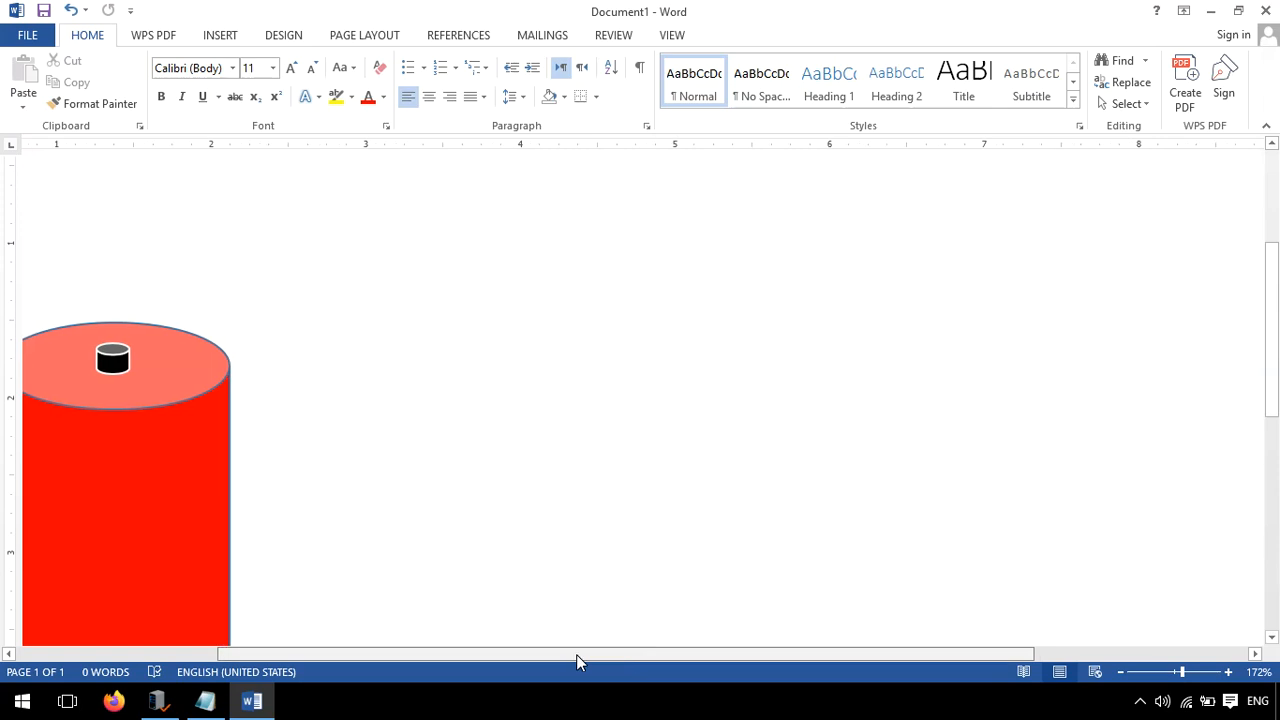
{"action": "left_click_drag", "start_coordinate": [624, 652], "coordinate": [417, 652]}
{"action": "scroll", "coordinate": [740, 385], "scroll_direction": "down", "scroll_amount": 1}
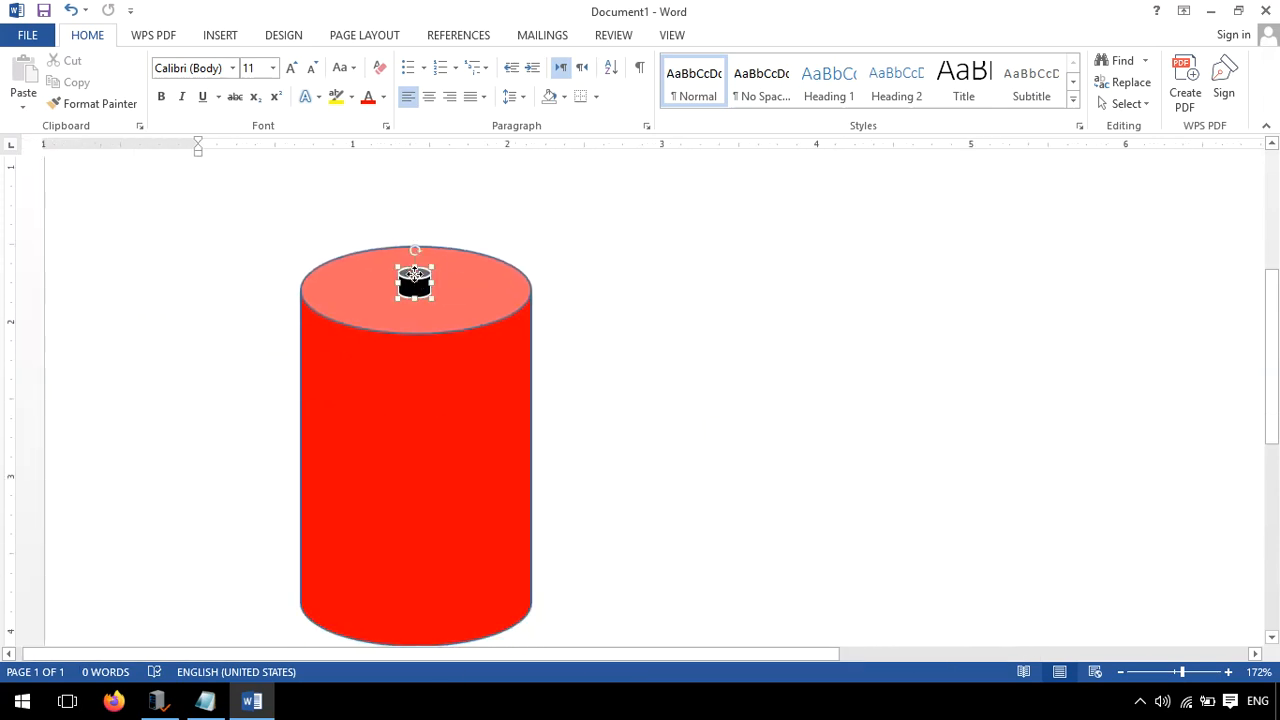
{"action": "left_click", "coordinate": [415, 274]}
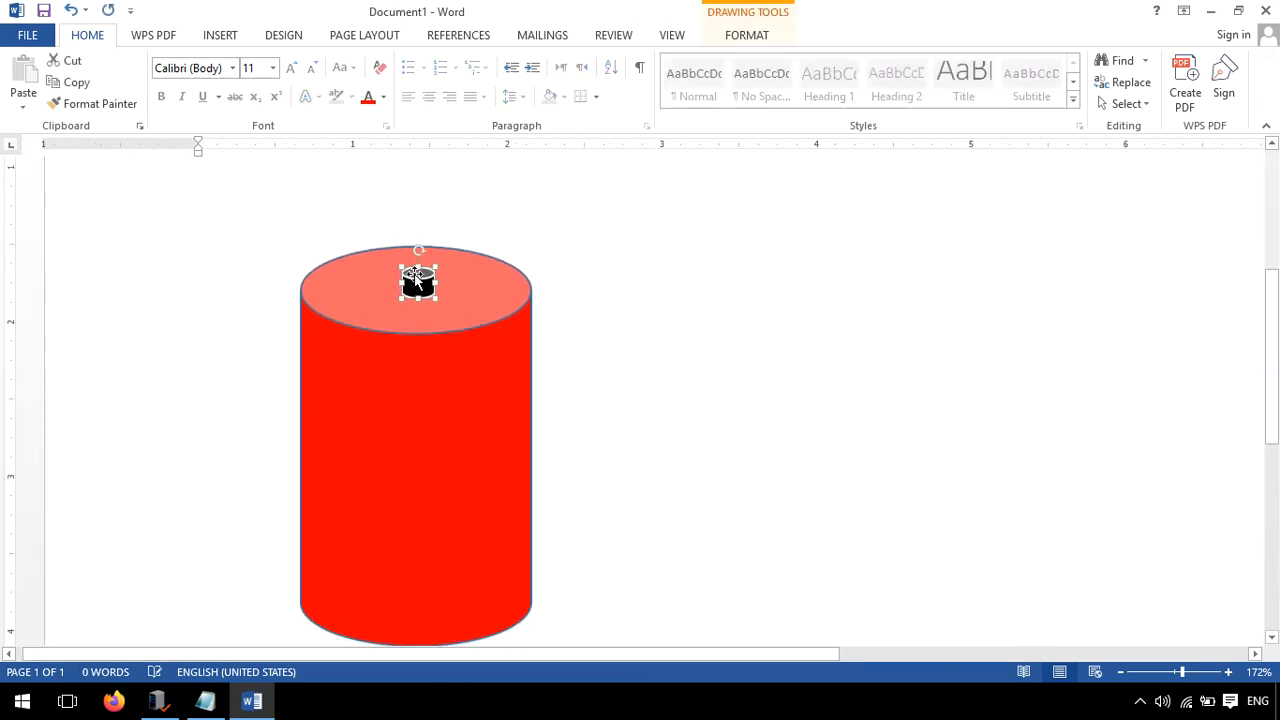
Draw a text box about 1" tall beside the battery, right of its body, and enter TOSHIBA in it
{"action": "left_click", "coordinate": [212, 40]}
{"action": "left_click", "coordinate": [871, 107]}
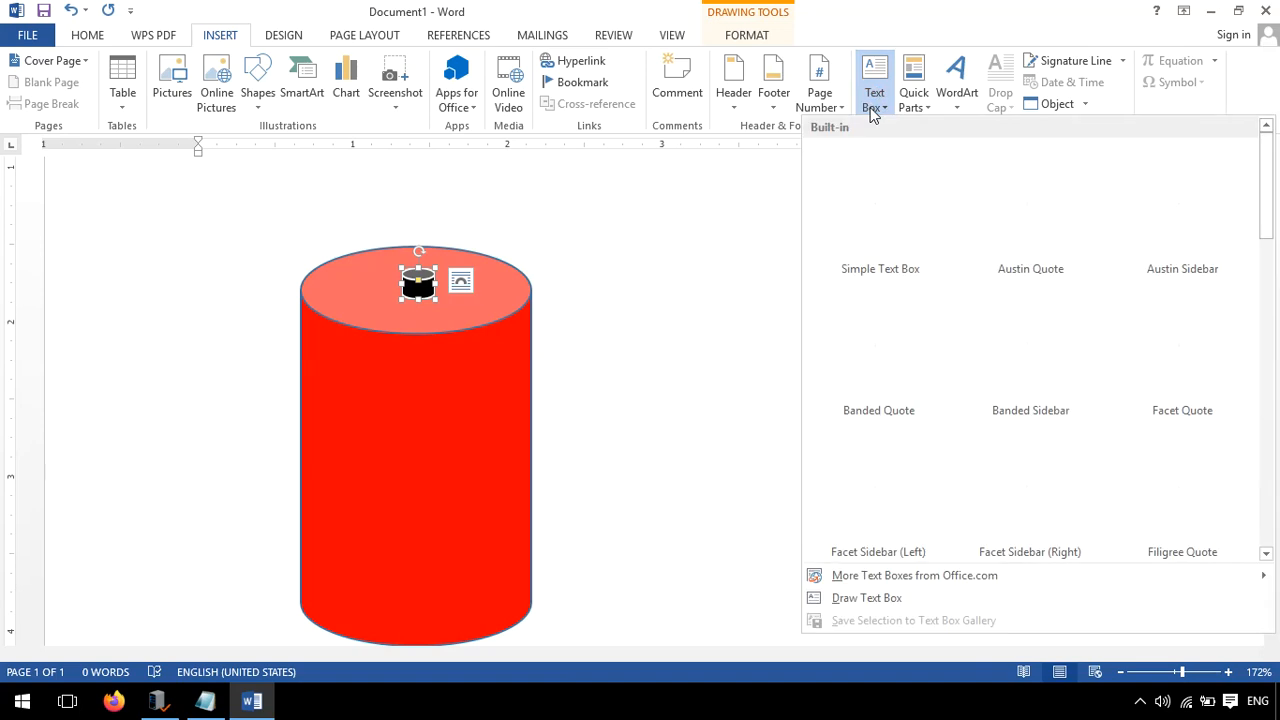
{"action": "left_click", "coordinate": [852, 600]}
{"action": "left_click_drag", "start_coordinate": [664, 319], "coordinate": [711, 474]}
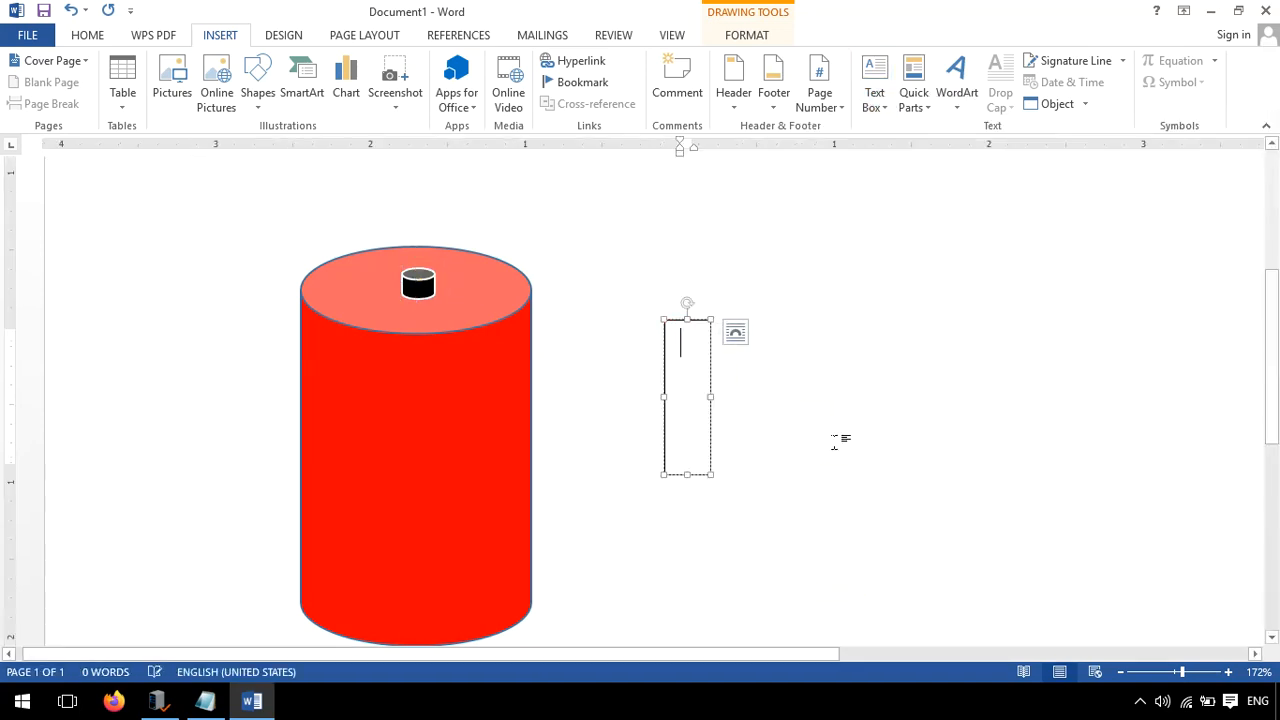
{"action": "type", "text": "T"}
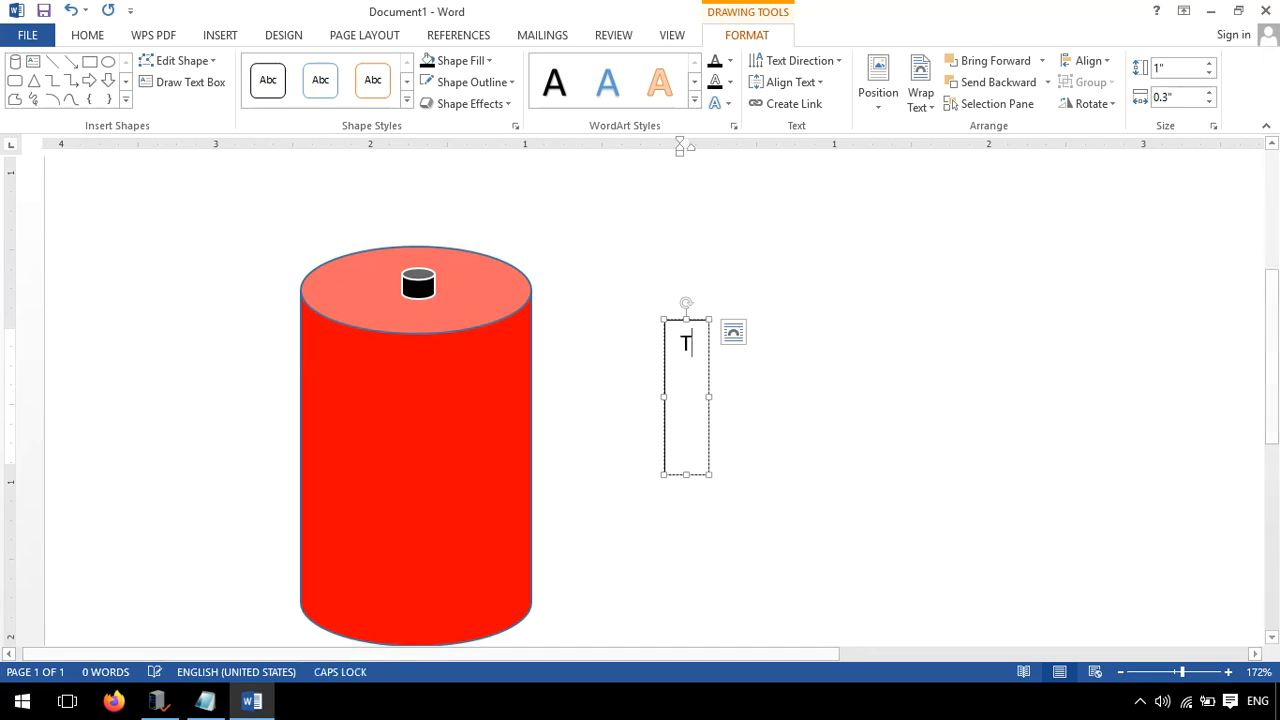
{"action": "type", "text": "OSHIBA"}
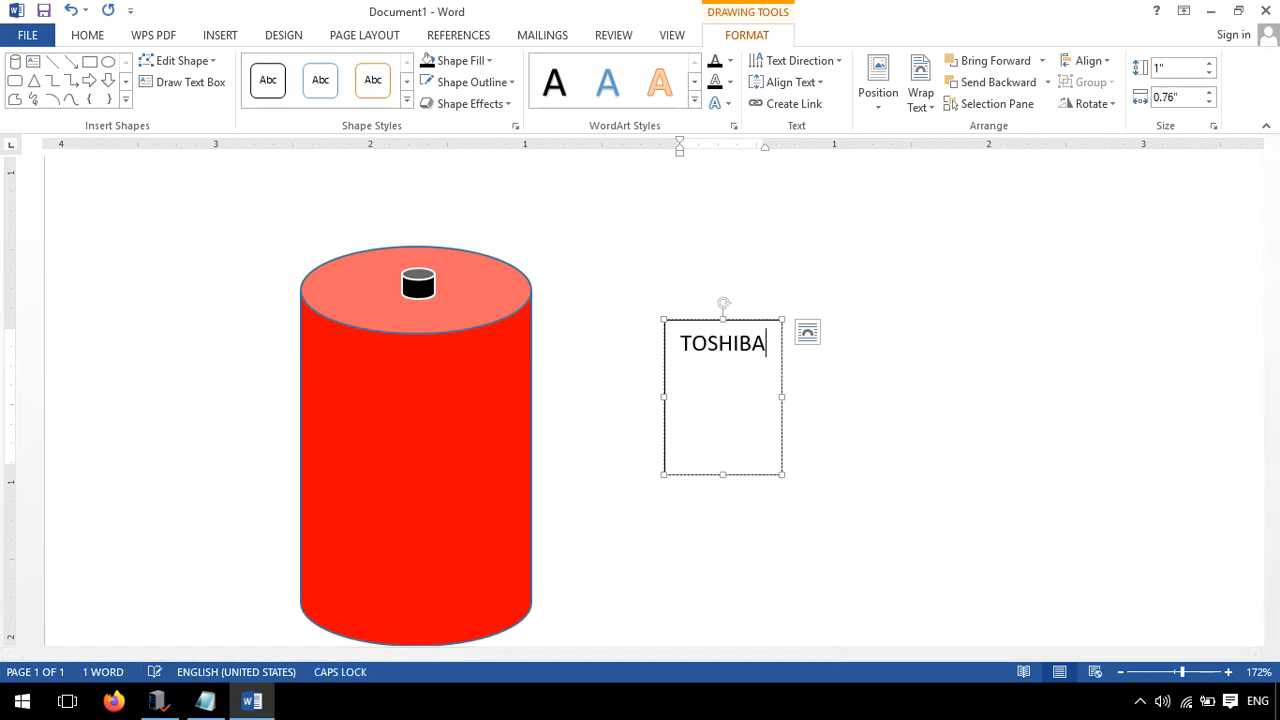
Enlarge the TOSHIBA text until its text box is about 1.51" wide
{"action": "key", "text": "ctrl+a"}
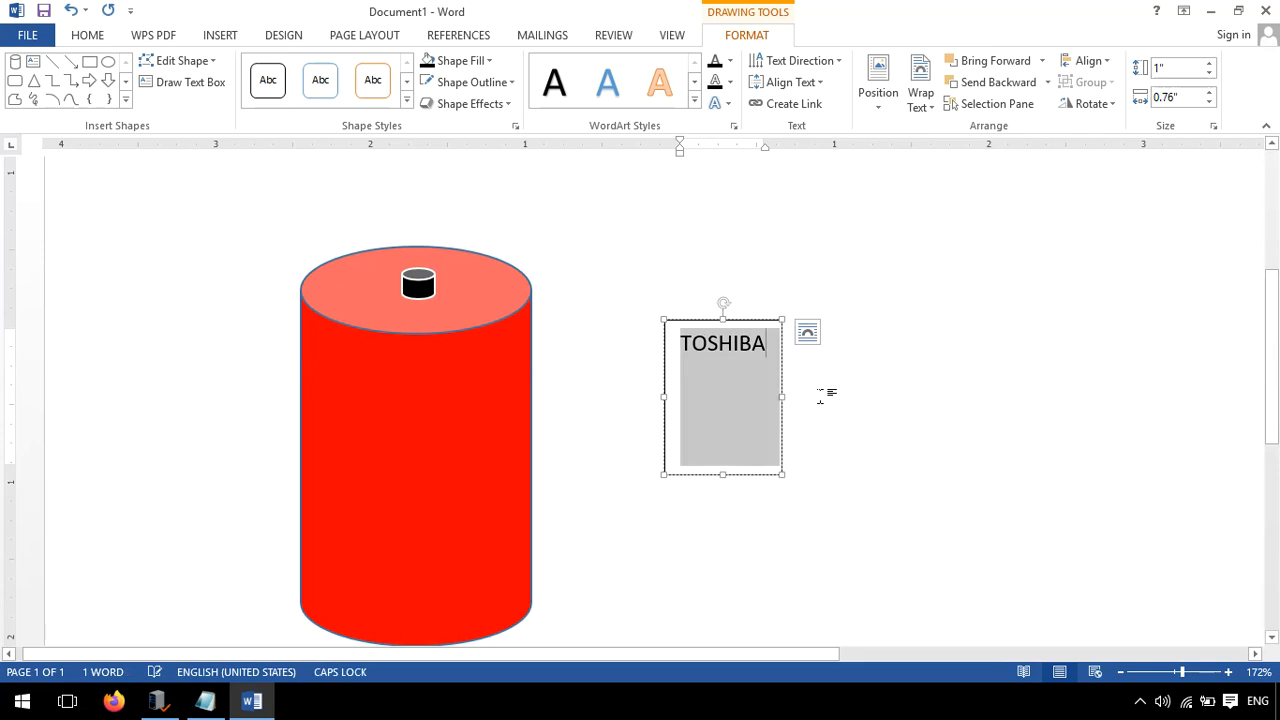
{"action": "key", "text": "ctrl+shift+period"}
{"action": "key", "text": "ctrl+shift+period"}
{"action": "key", "text": "ctrl+shift+period"}
{"action": "key", "text": "ctrl+shift+period"}
{"action": "key", "text": "ctrl+shift+period"}
{"action": "key", "text": "ctrl+shift+period"}
{"action": "key", "text": "ctrl+shift+period"}
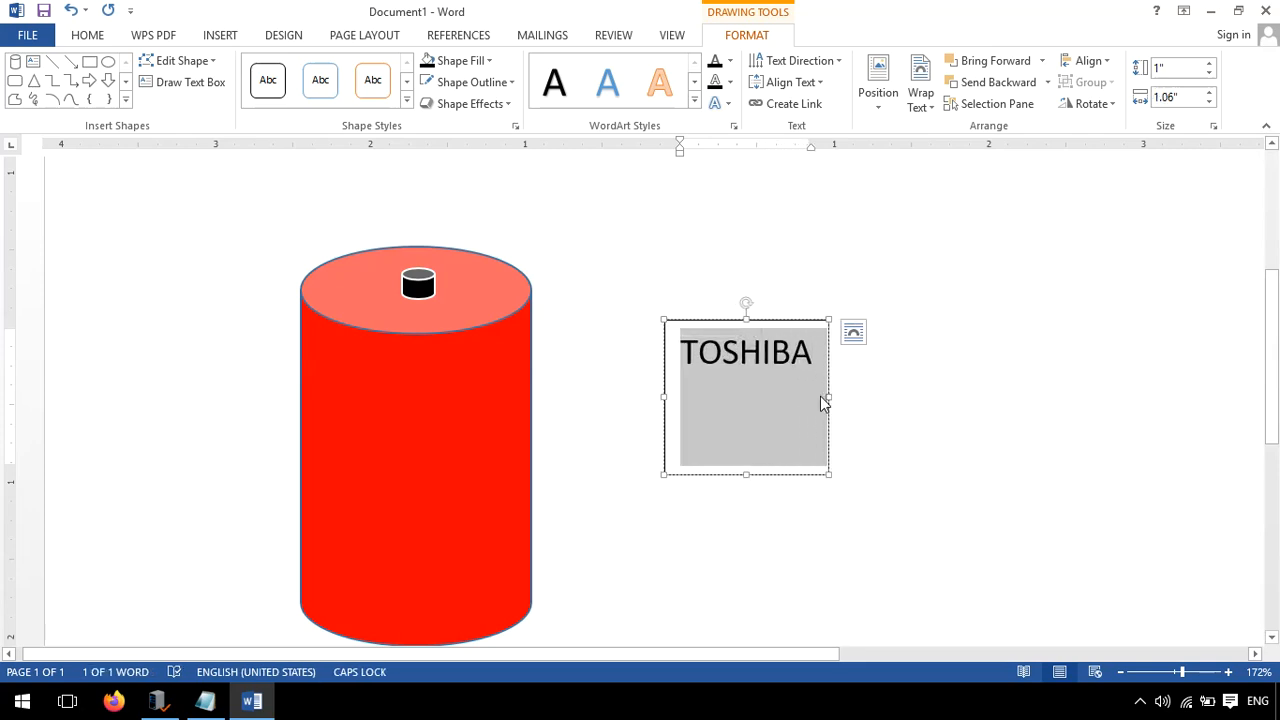
{"action": "key", "text": "ctrl+shift+period"}
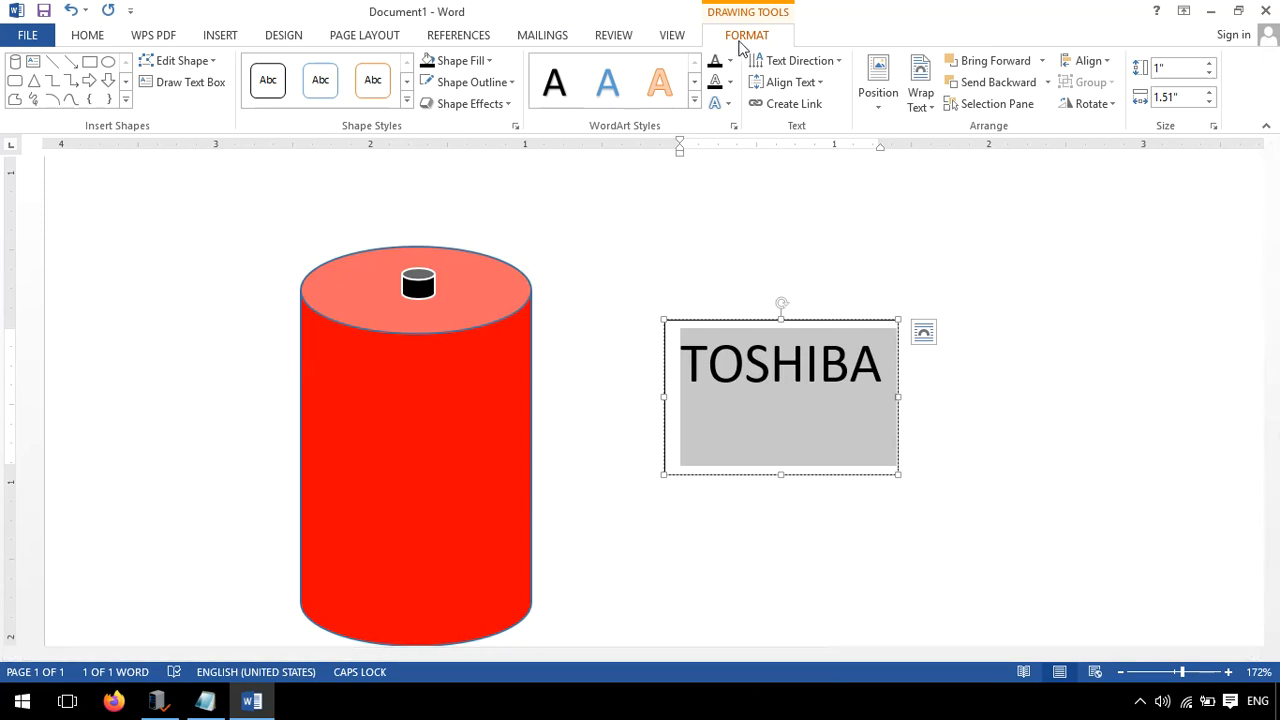
Rotate the TOSHIBA text 270° and narrow its text box to about 0.65"
{"action": "left_click", "coordinate": [741, 42]}
{"action": "left_click", "coordinate": [839, 62]}
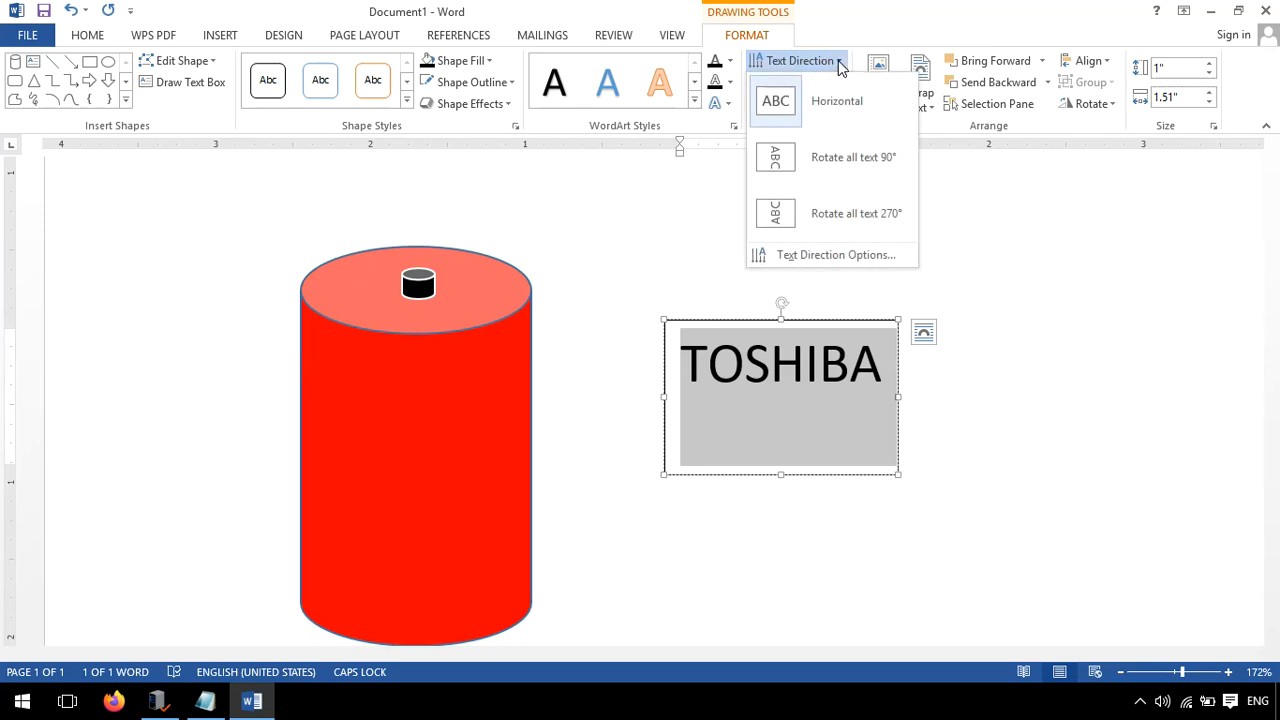
{"action": "left_click", "coordinate": [788, 213]}
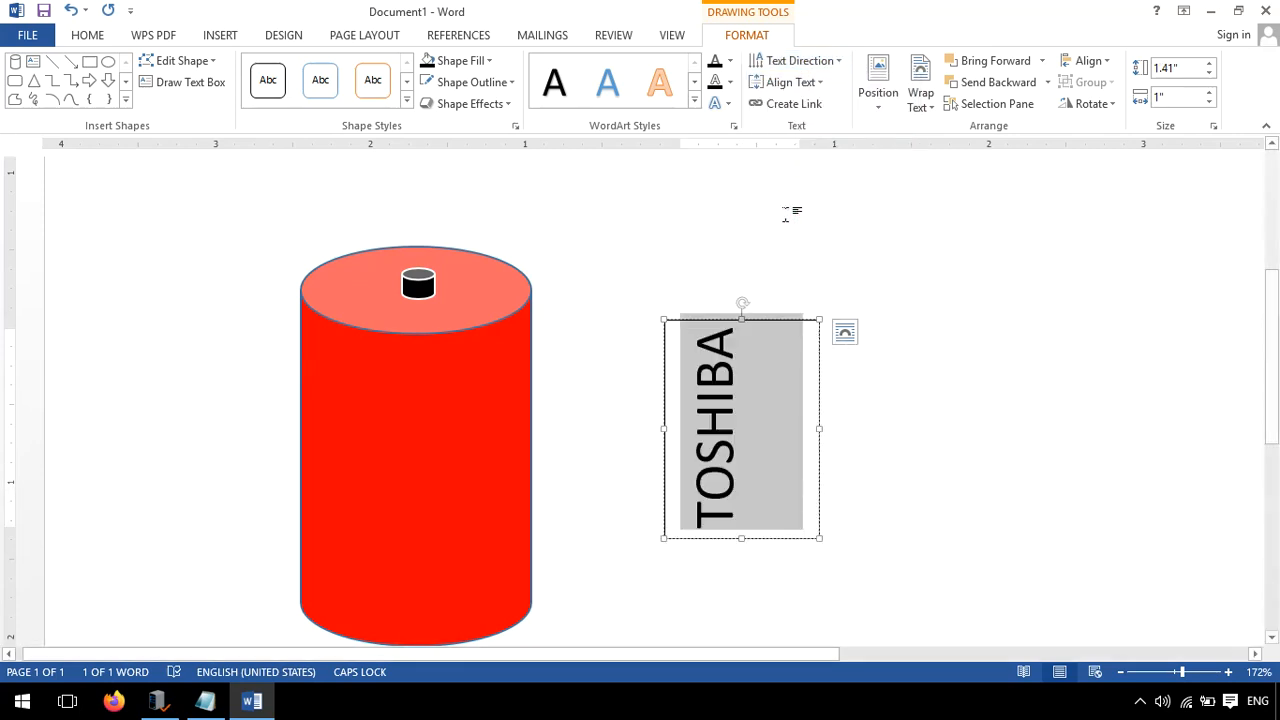
{"action": "left_click_drag", "start_coordinate": [818, 427], "coordinate": [763, 437]}
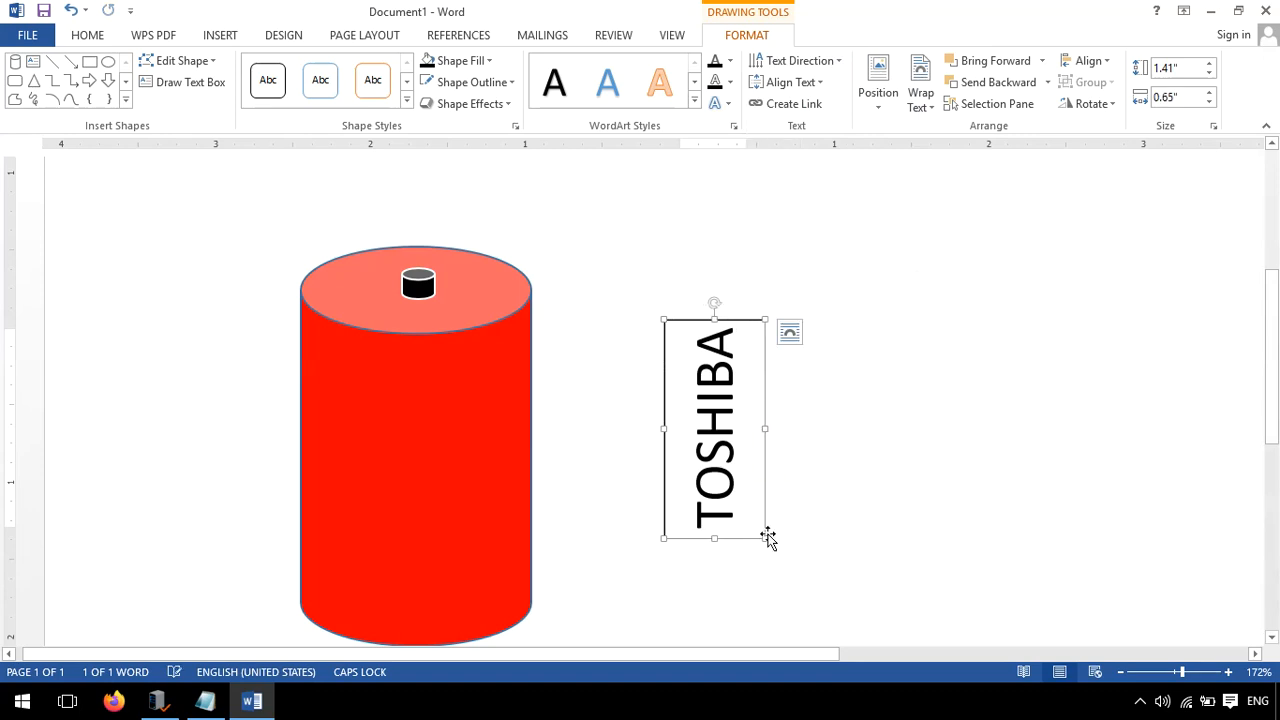
Place the TOSHIBA text box on the left half of the battery body and a copy on the right half reading D SIZE
{"action": "left_click_drag", "start_coordinate": [755, 540], "coordinate": [478, 360]}
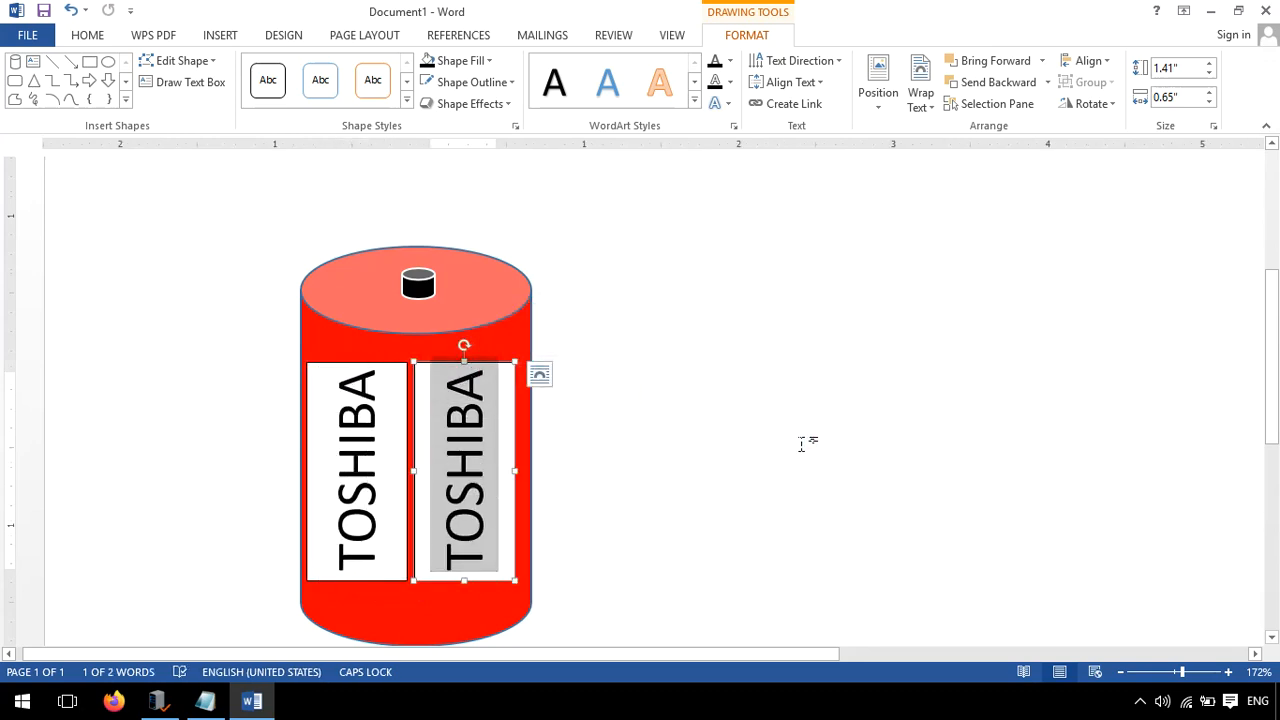
{"action": "type", "text": "D S"}
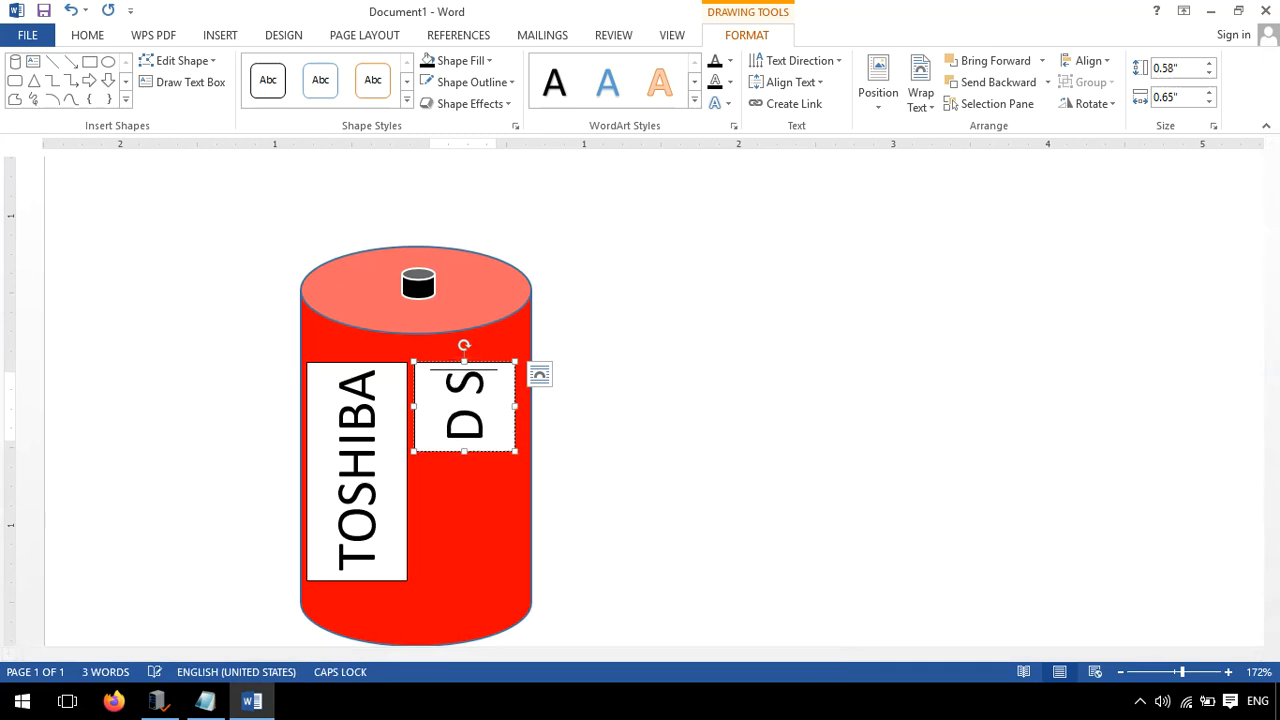
{"action": "type", "text": "IZE"}
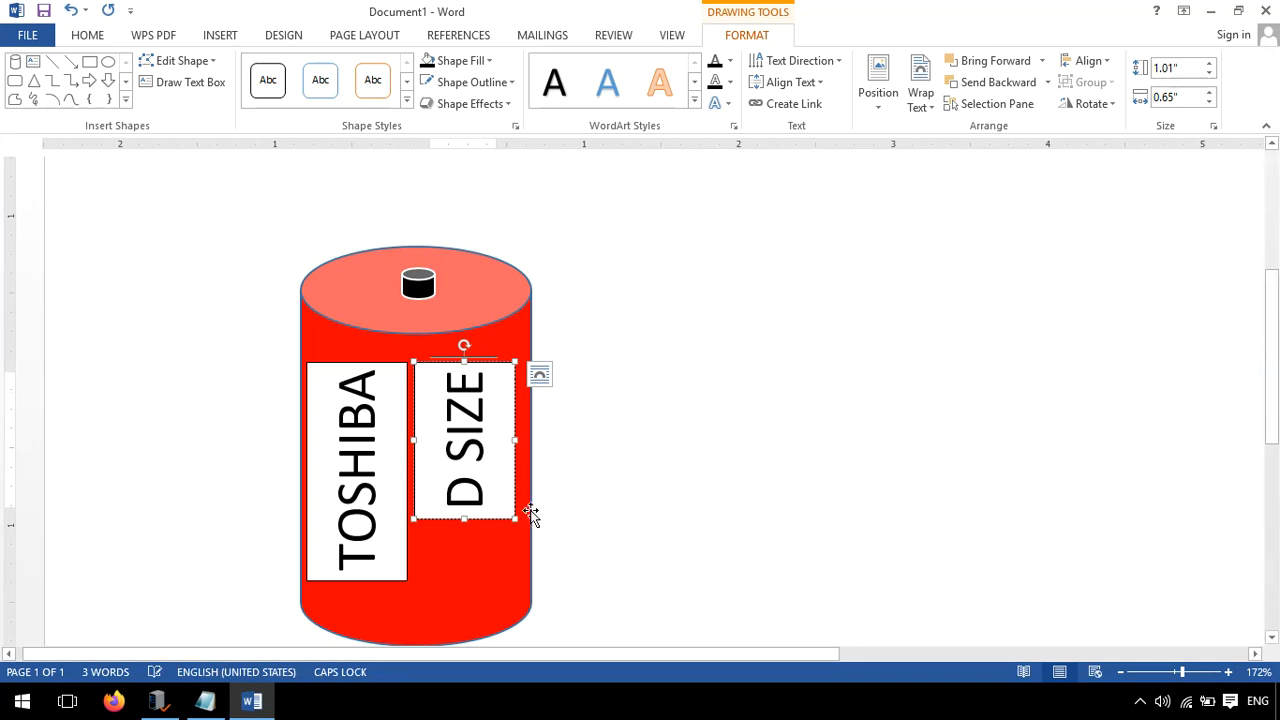
Move the D SIZE text box lower on the battery body and nudge it slightly to the right
{"action": "left_click_drag", "start_coordinate": [484, 519], "coordinate": [486, 556]}
{"action": "key", "text": "ctrl+Right"}
{"action": "key", "text": "ctrl+Right"}
{"action": "key", "text": "ctrl+Right"}
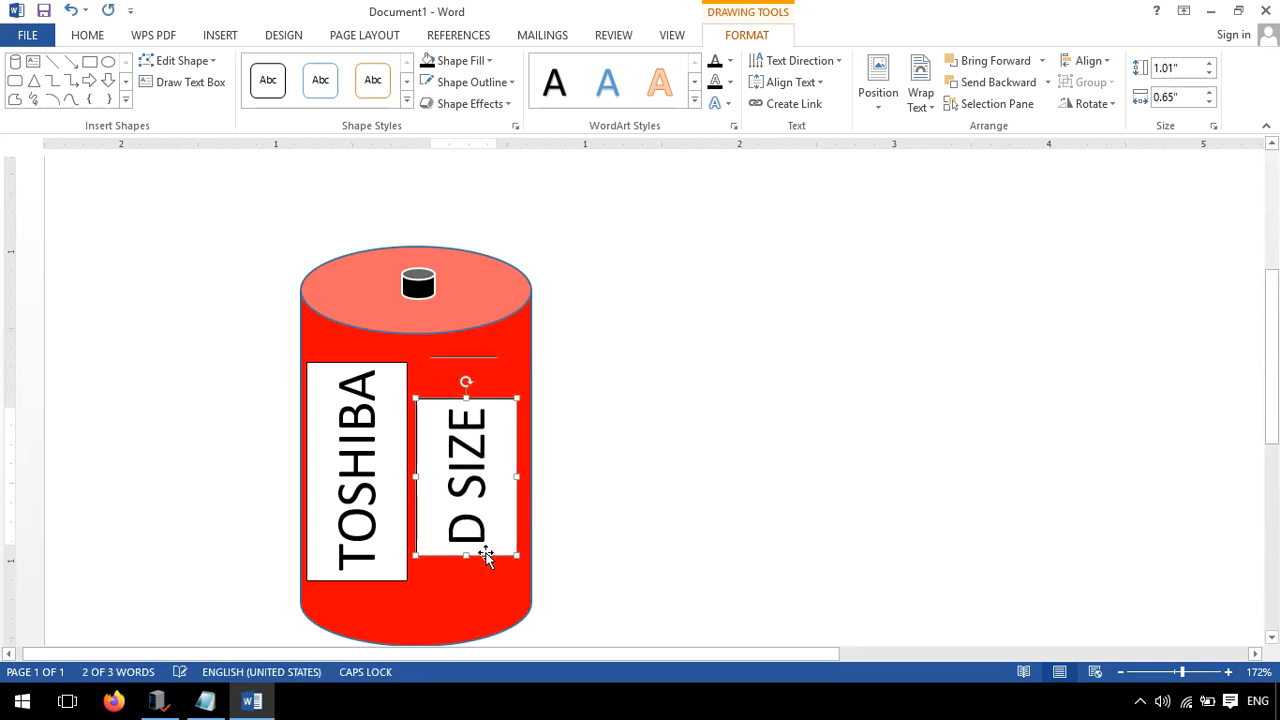
Nudge the red cylinder sideways so that both text boxes fit within its width
{"action": "left_click", "coordinate": [366, 575]}
{"action": "left_click", "coordinate": [399, 583]}
{"action": "key", "text": "ctrl+Right"}
{"action": "key", "text": "ctrl+Right"}
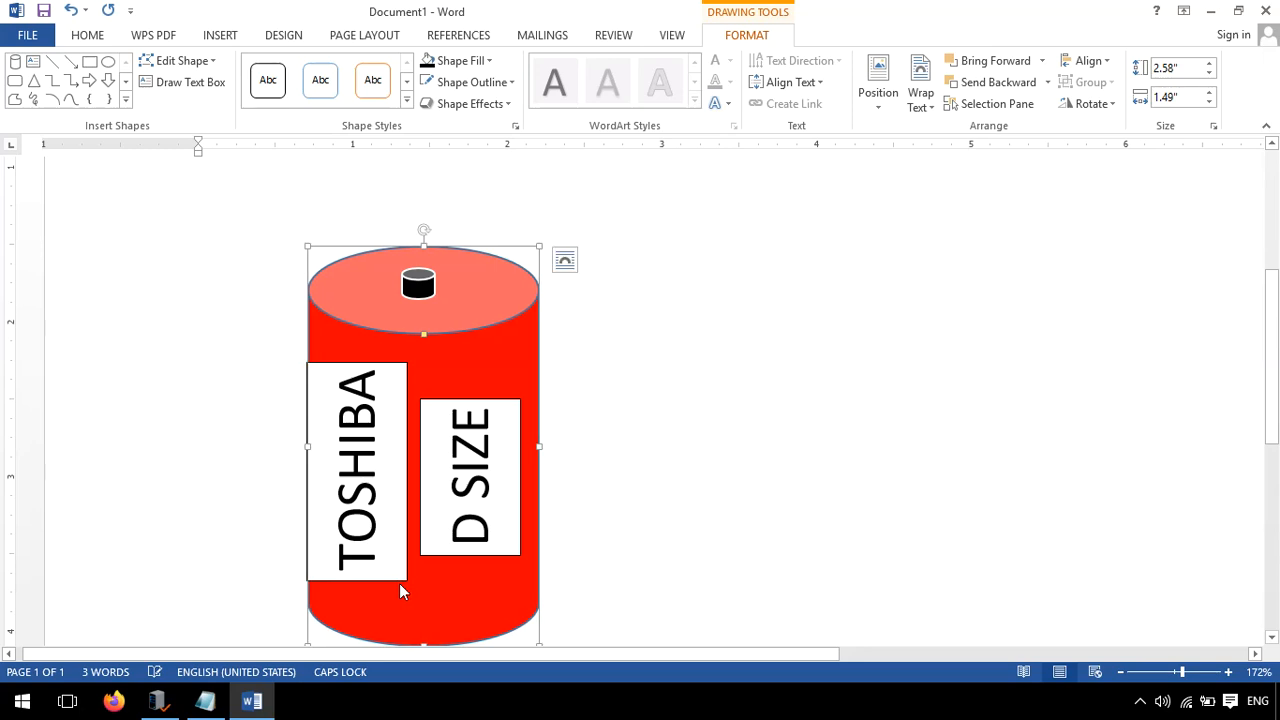
{"action": "key", "text": "ctrl+Left"}
{"action": "key", "text": "ctrl+Left"}
{"action": "key", "text": "ctrl+Left"}
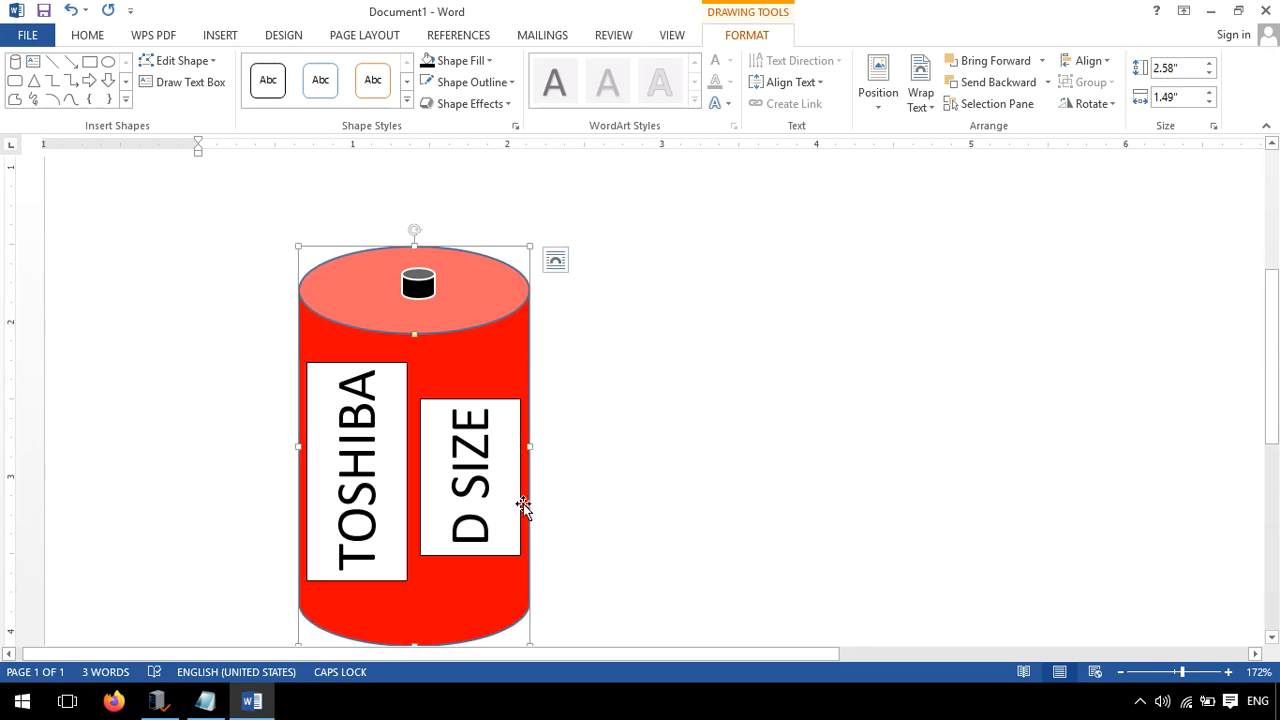
Remove the fill and outline from both the TOSHIBA and D SIZE text boxes
{"action": "left_click", "coordinate": [350, 477]}
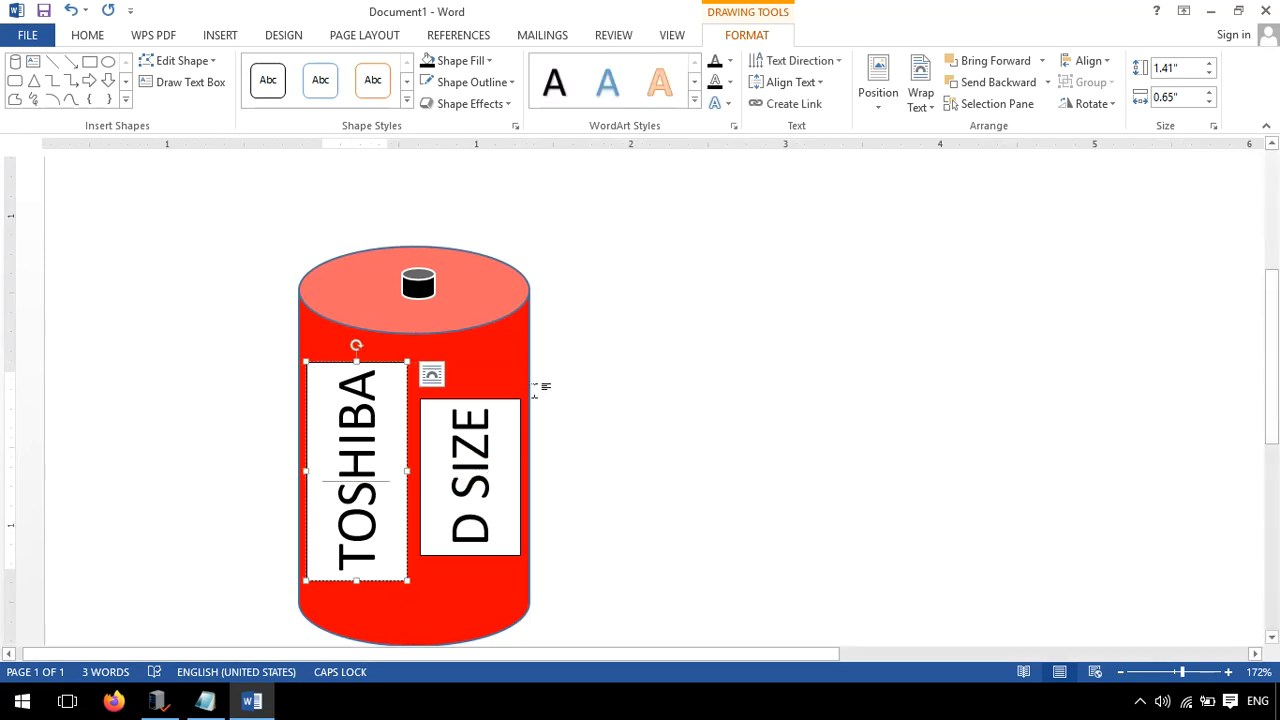
{"action": "left_click", "coordinate": [519, 414]}
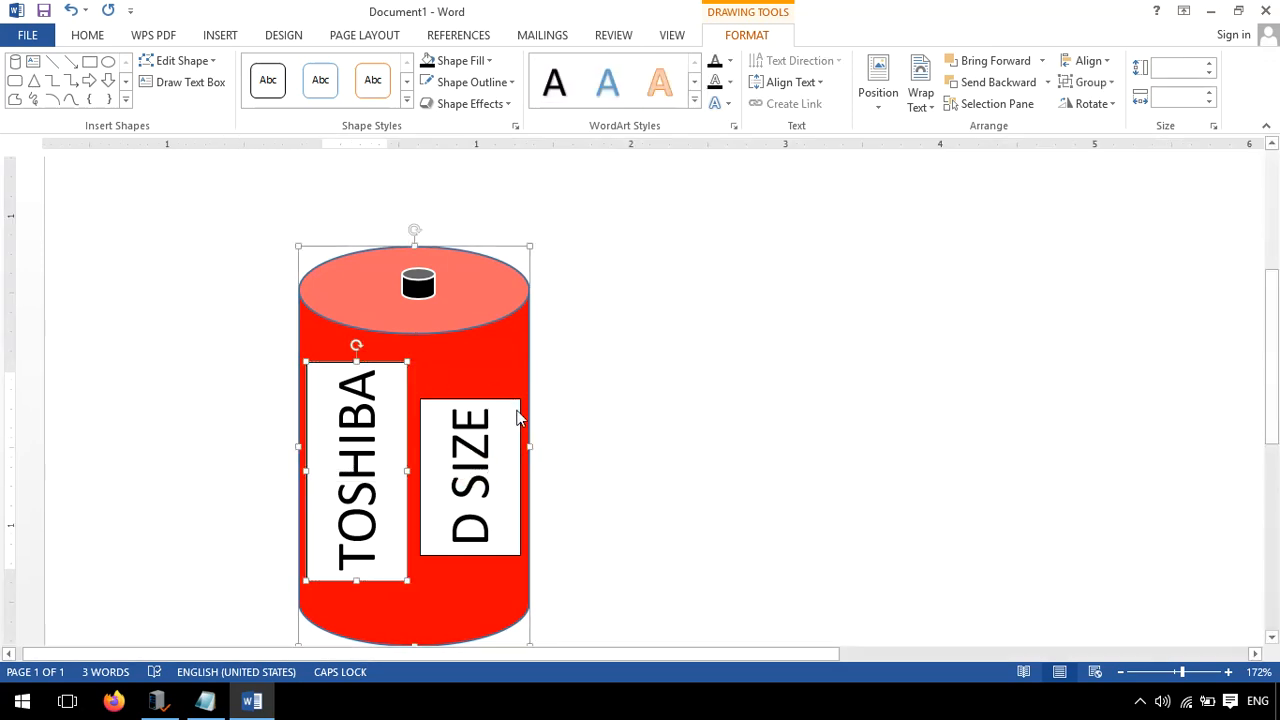
{"action": "left_click", "coordinate": [314, 380]}
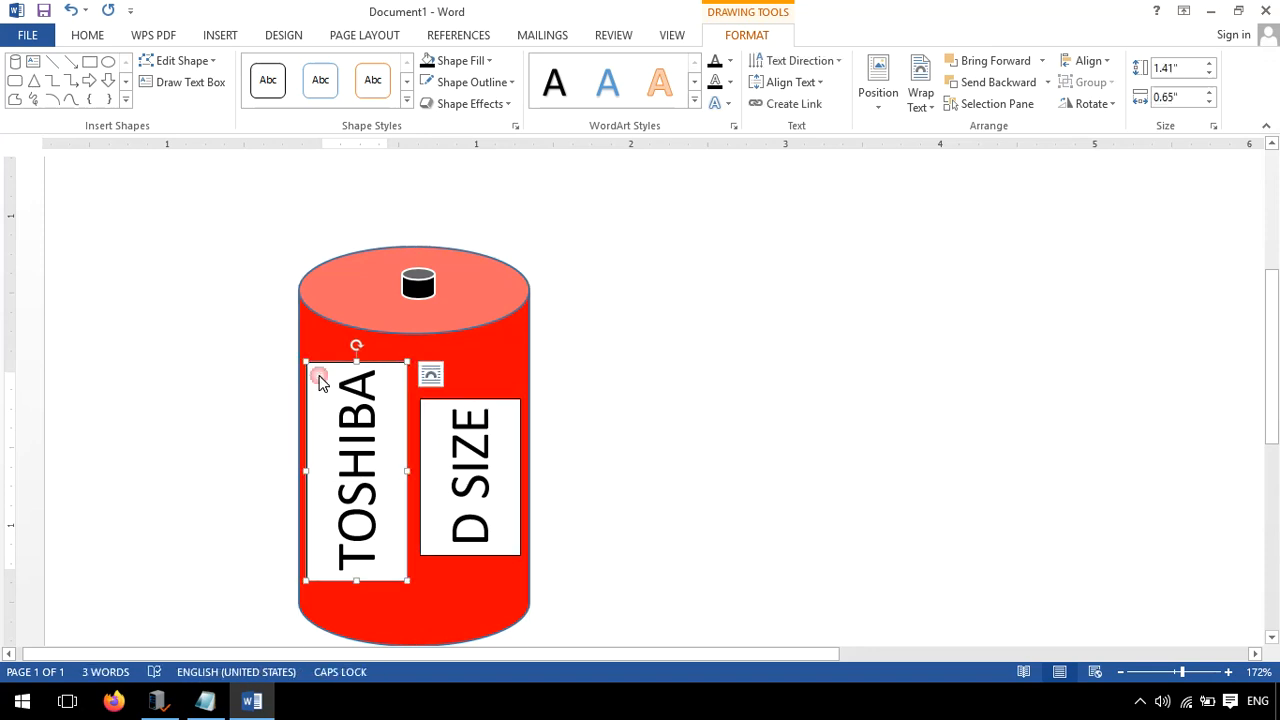
{"action": "left_click", "coordinate": [424, 408], "text": "shift"}
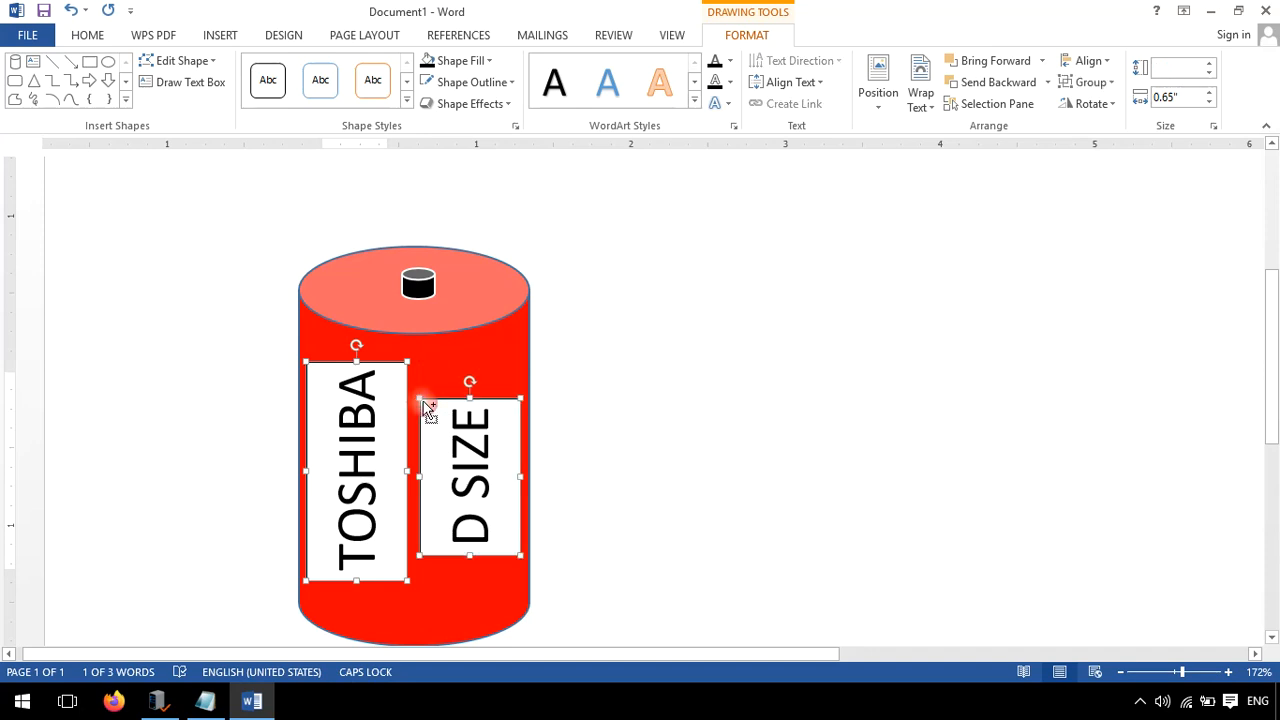
{"action": "left_click", "coordinate": [489, 63]}
{"action": "left_click", "coordinate": [505, 221]}
{"action": "left_click", "coordinate": [486, 82]}
{"action": "left_click", "coordinate": [500, 247]}
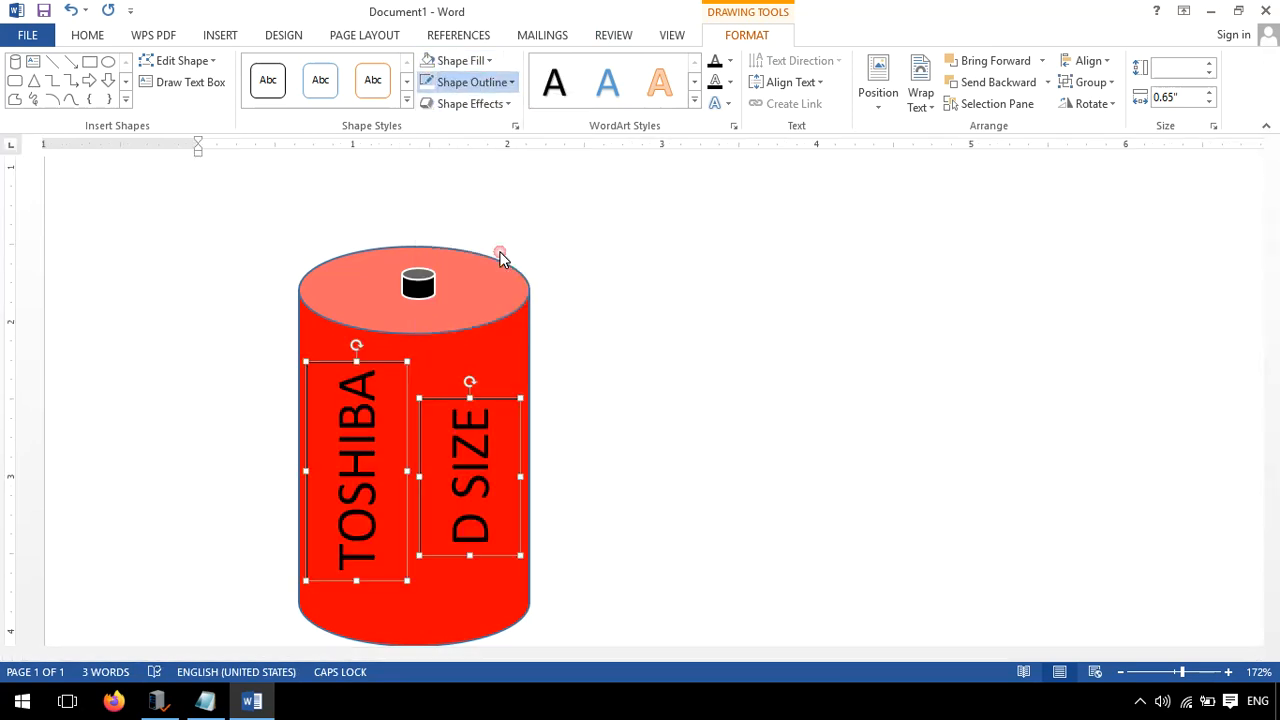
{"action": "left_click", "coordinate": [761, 365]}
Copy the battery's red cylinder into the blank area beside it and delete the copy
{"action": "scroll", "coordinate": [760, 366], "scroll_direction": "down", "scroll_amount": 3}
{"action": "scroll", "coordinate": [760, 365], "scroll_direction": "up", "scroll_amount": 2}
{"action": "left_click", "coordinate": [1161, 672]}
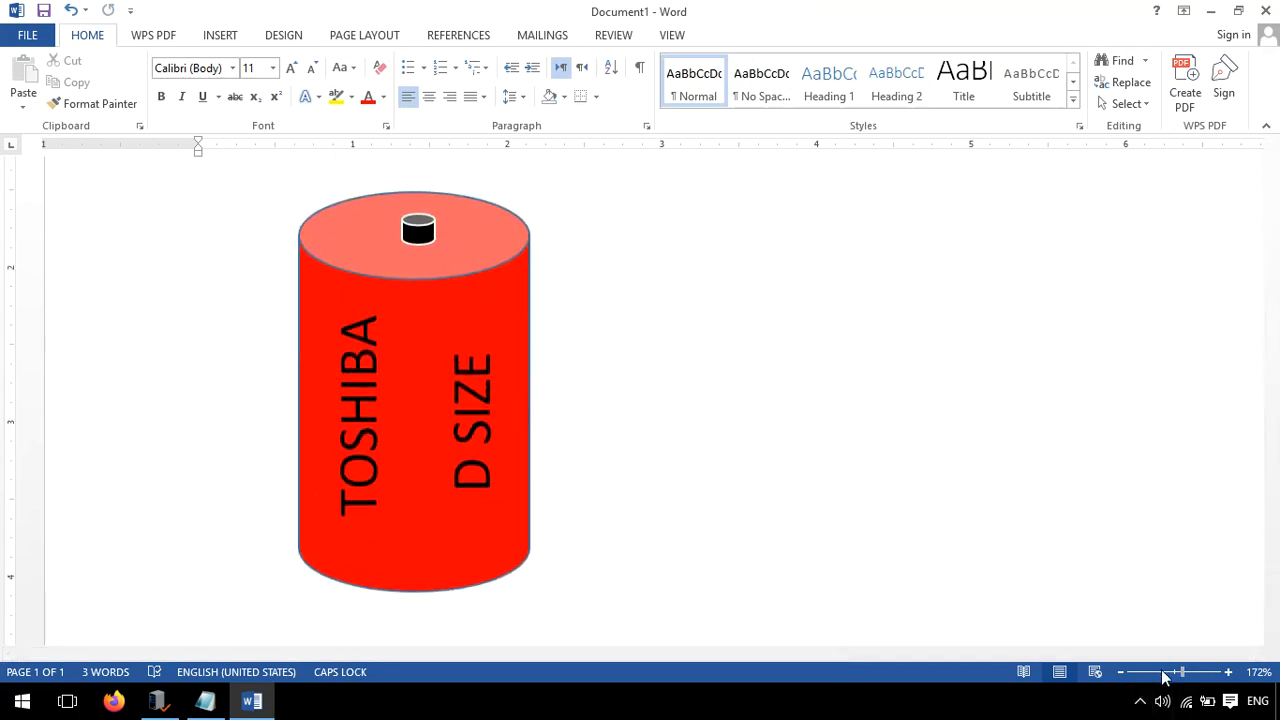
{"action": "left_click", "coordinate": [366, 417]}
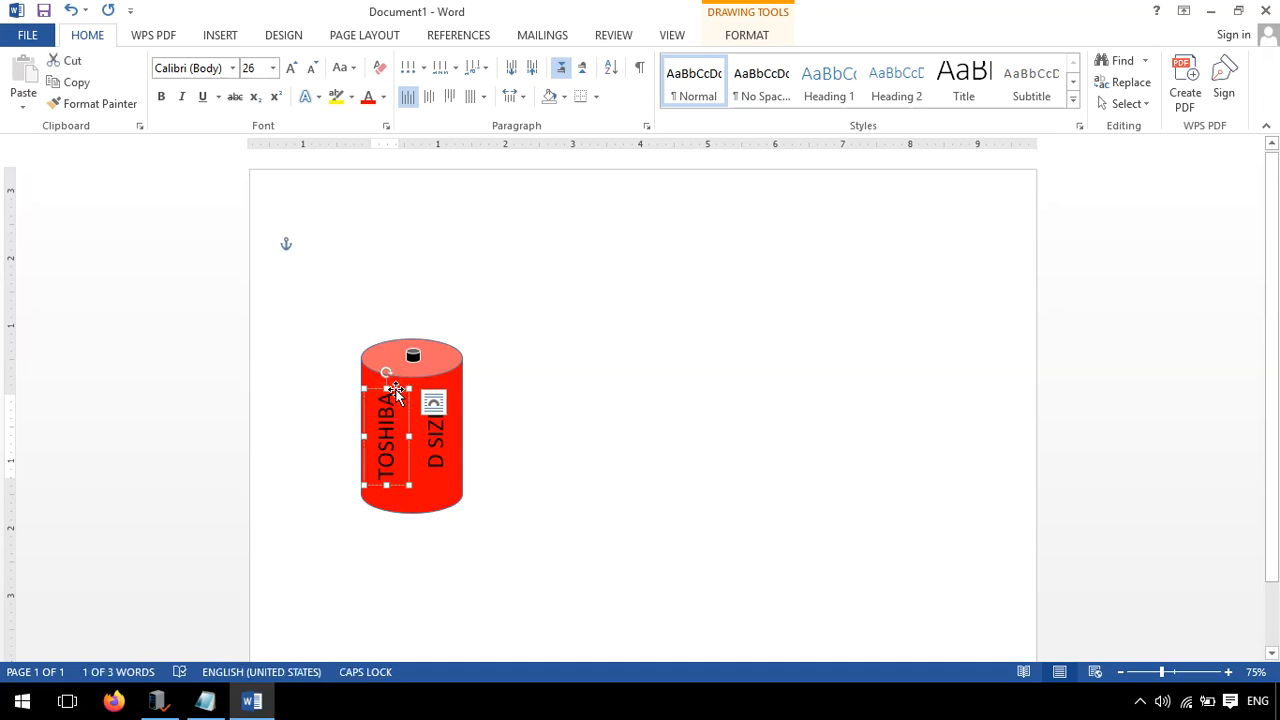
{"action": "left_click", "coordinate": [792, 477]}
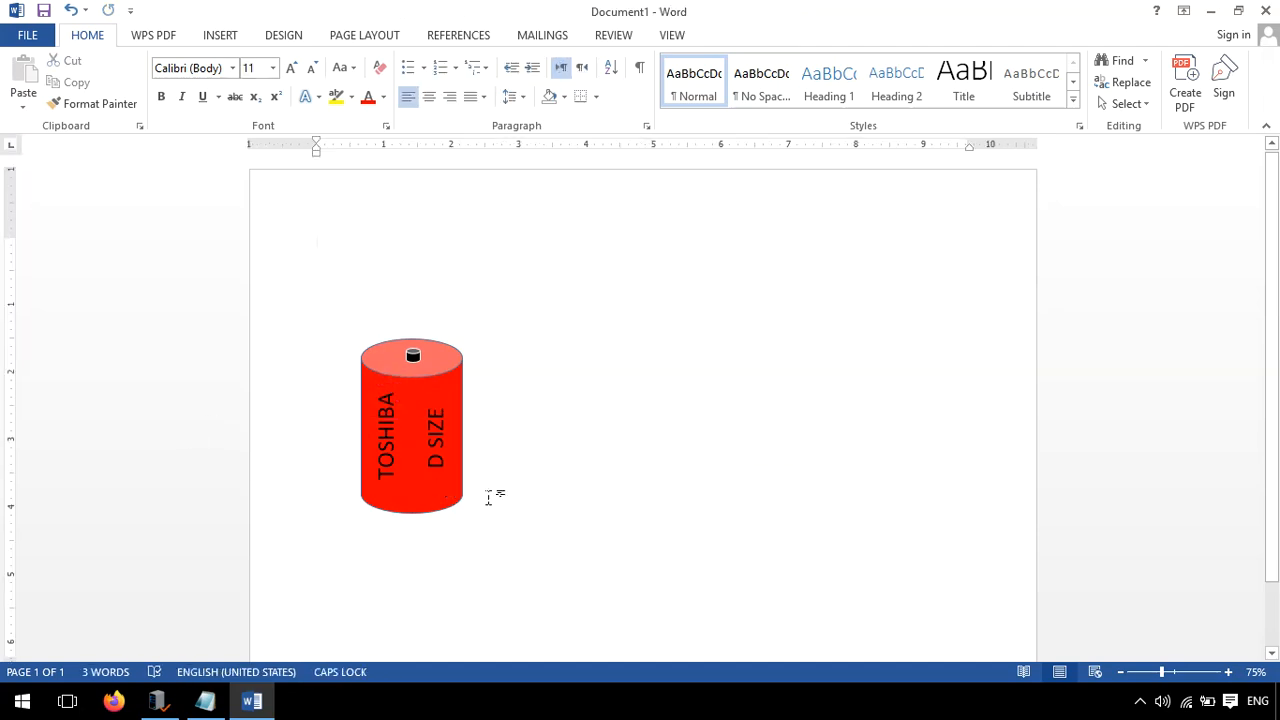
{"action": "left_click", "coordinate": [440, 357]}
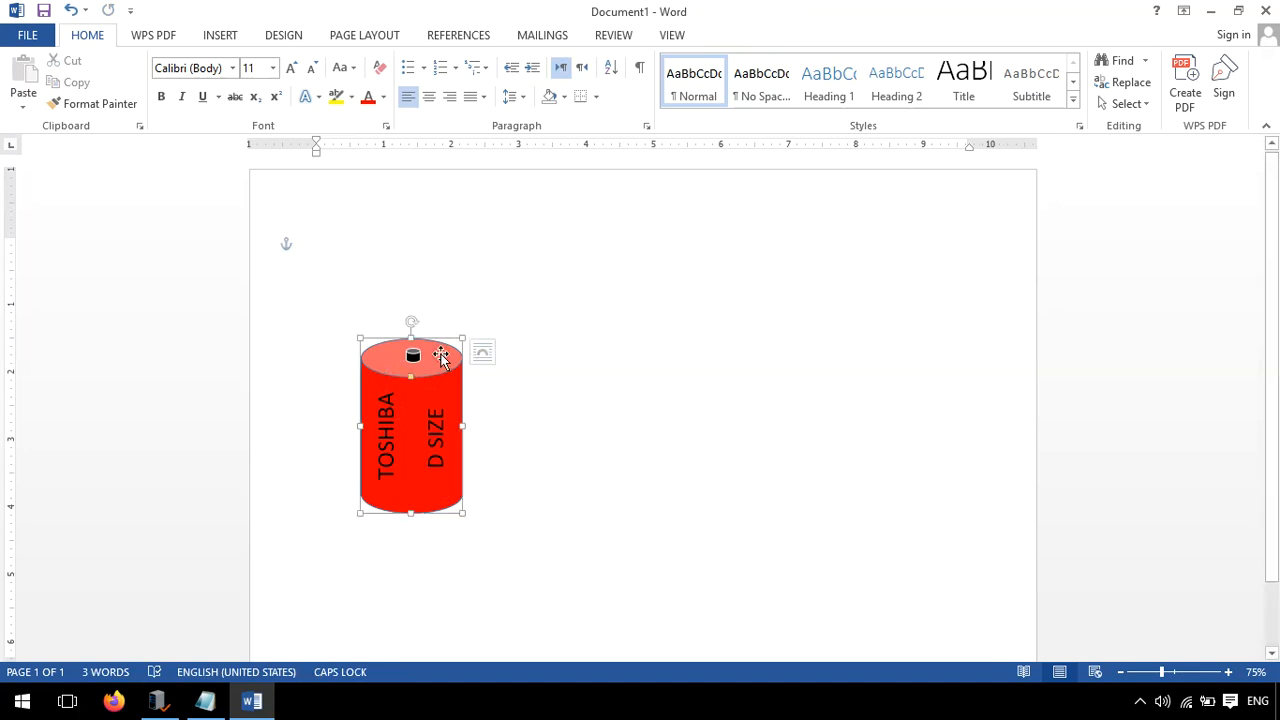
{"action": "left_click_drag", "start_coordinate": [440, 357], "coordinate": [830, 360]}
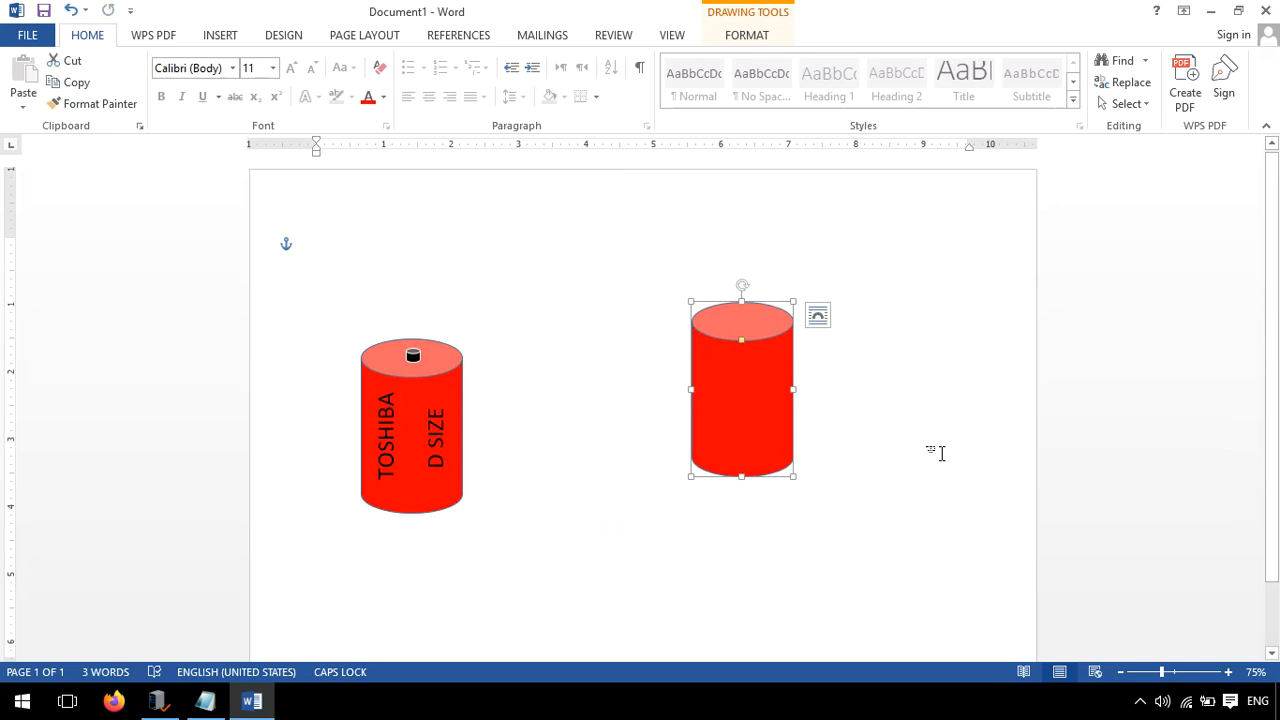
{"action": "key", "text": "Delete"}
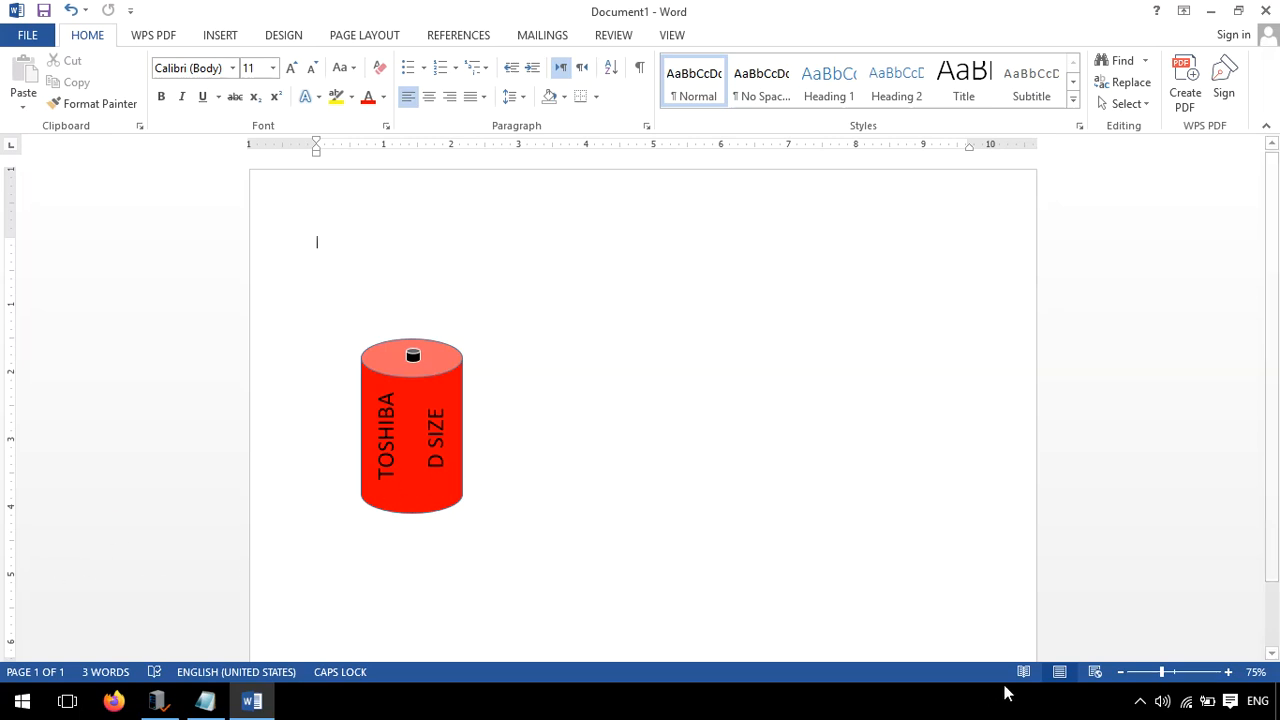
{"action": "left_click", "coordinate": [1179, 678]}
{"action": "left_click", "coordinate": [459, 555]}
{"action": "scroll", "coordinate": [459, 530], "scroll_direction": "down", "scroll_amount": 3}
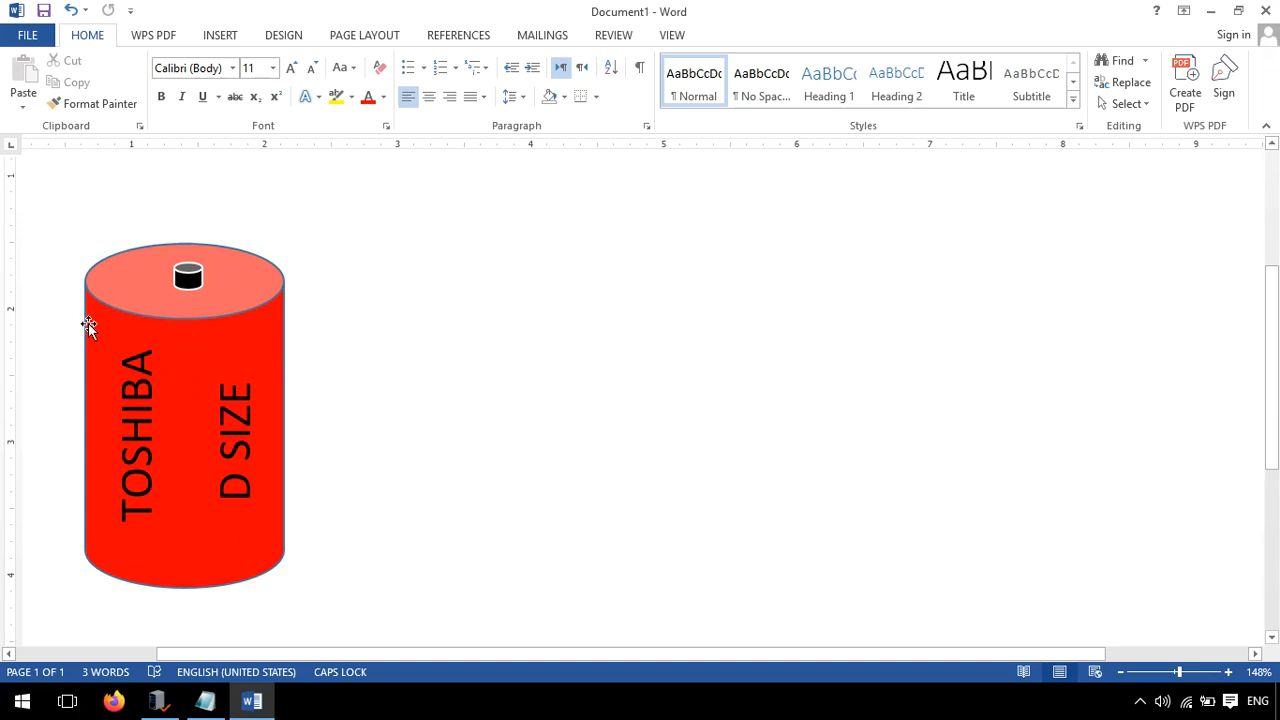
{"action": "left_click", "coordinate": [220, 35]}
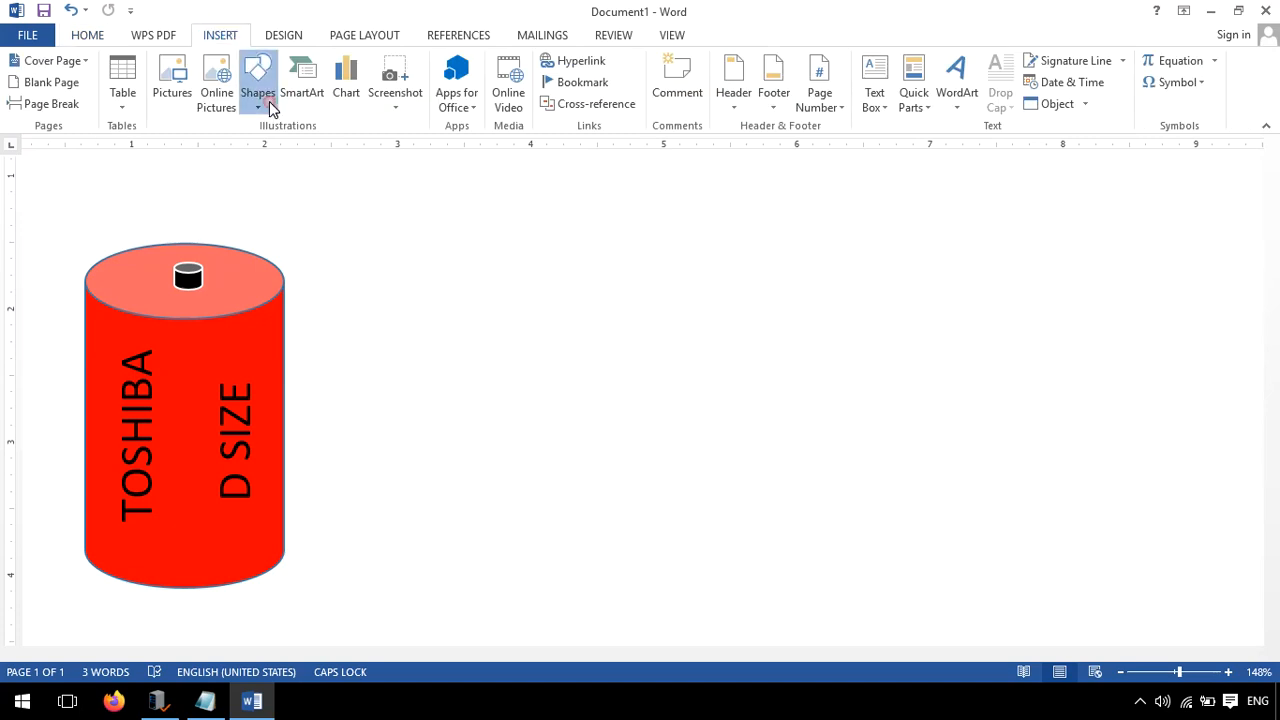
{"action": "left_click", "coordinate": [266, 99]}
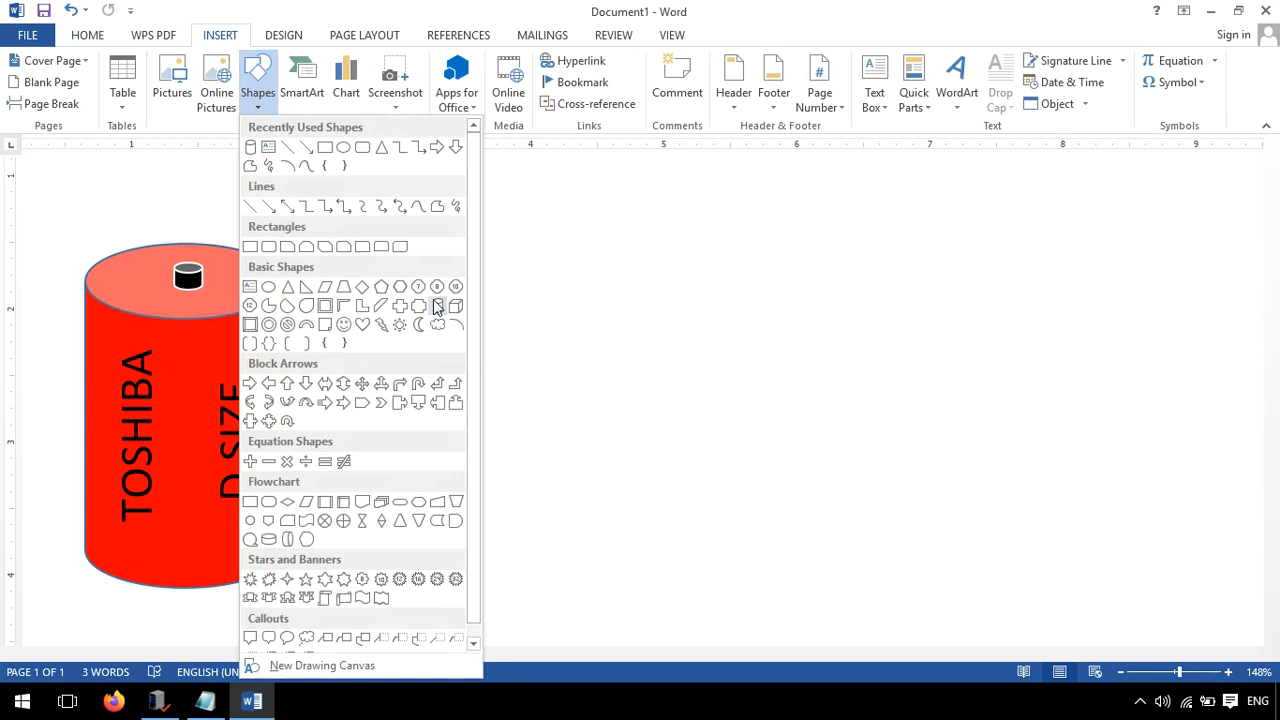
{"action": "left_click", "coordinate": [437, 14]}
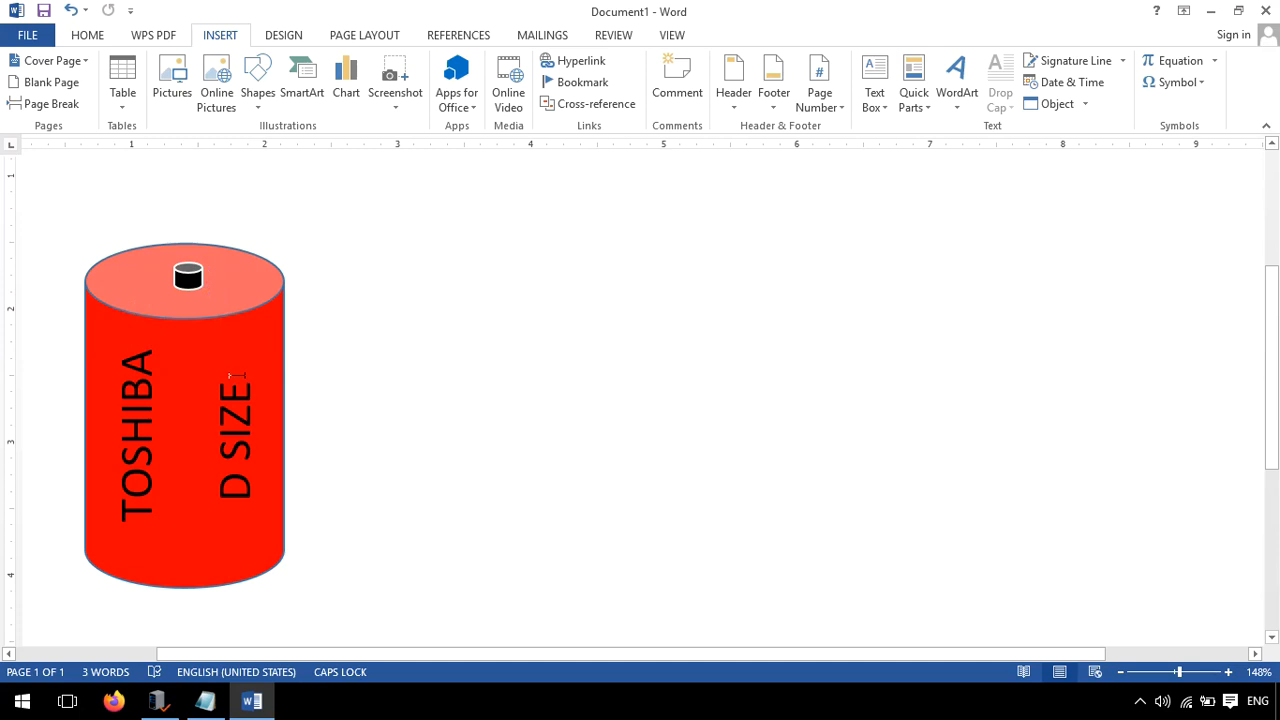
Move the TOSHIBA and D SIZE labels slightly lower on the battery body
{"action": "left_click", "coordinate": [174, 519]}
{"action": "left_click_drag", "start_coordinate": [165, 530], "coordinate": [165, 535]}
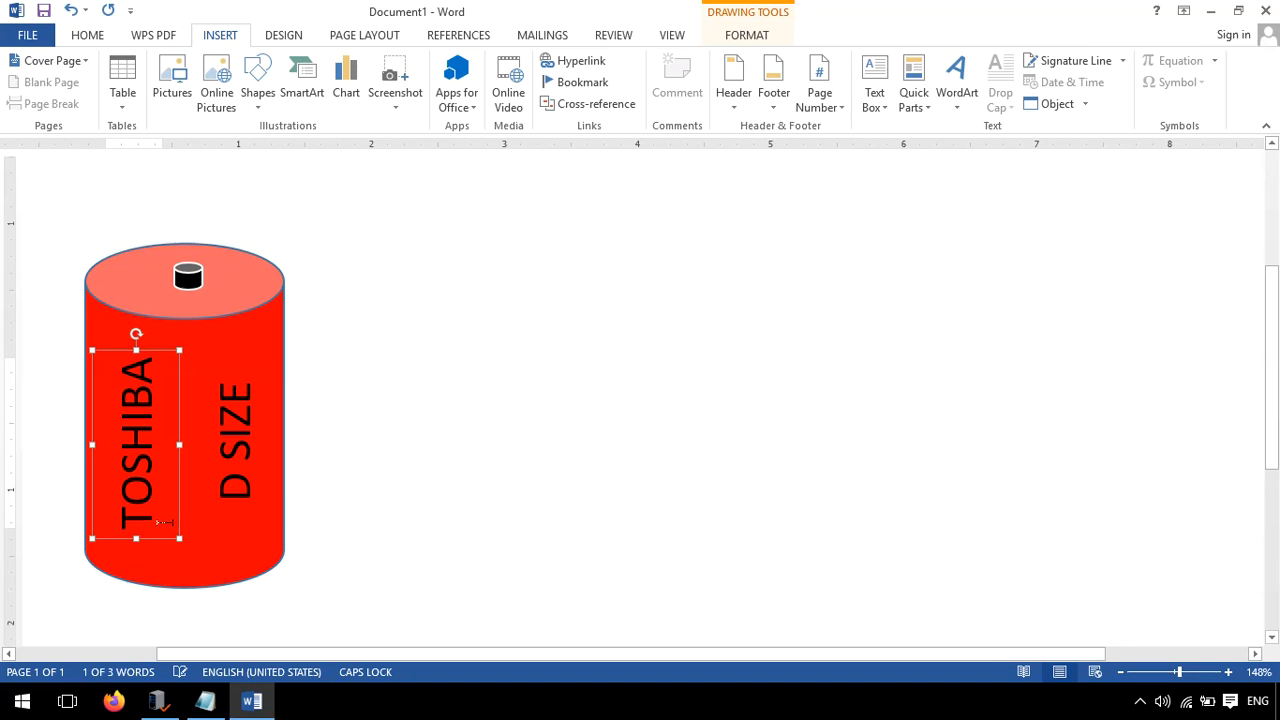
{"action": "left_click", "coordinate": [243, 510]}
{"action": "left_click_drag", "start_coordinate": [243, 510], "coordinate": [243, 514]}
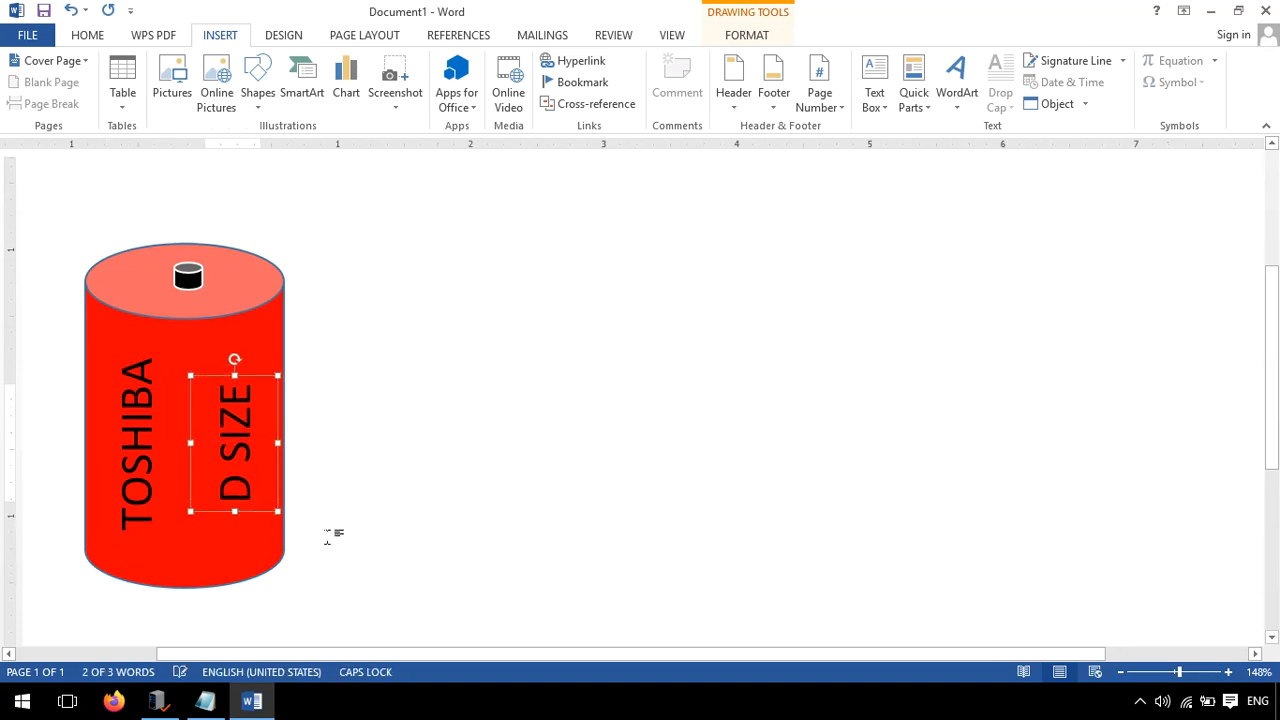
{"action": "left_click", "coordinate": [373, 515]}
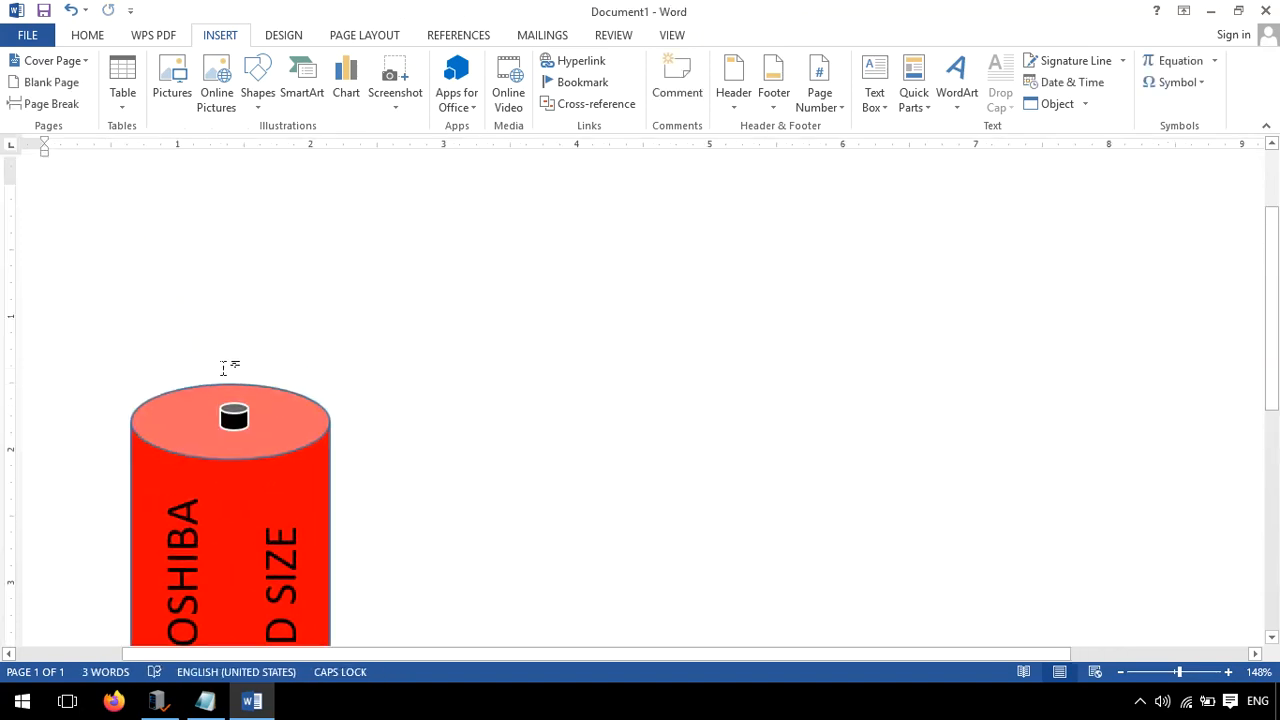
Check that the black terminal, red cylinder, TOSHIBA label and D SIZE label can each be selected separately
{"action": "left_click", "coordinate": [226, 403]}
{"action": "scroll", "coordinate": [228, 350], "scroll_direction": "down", "scroll_amount": 2}
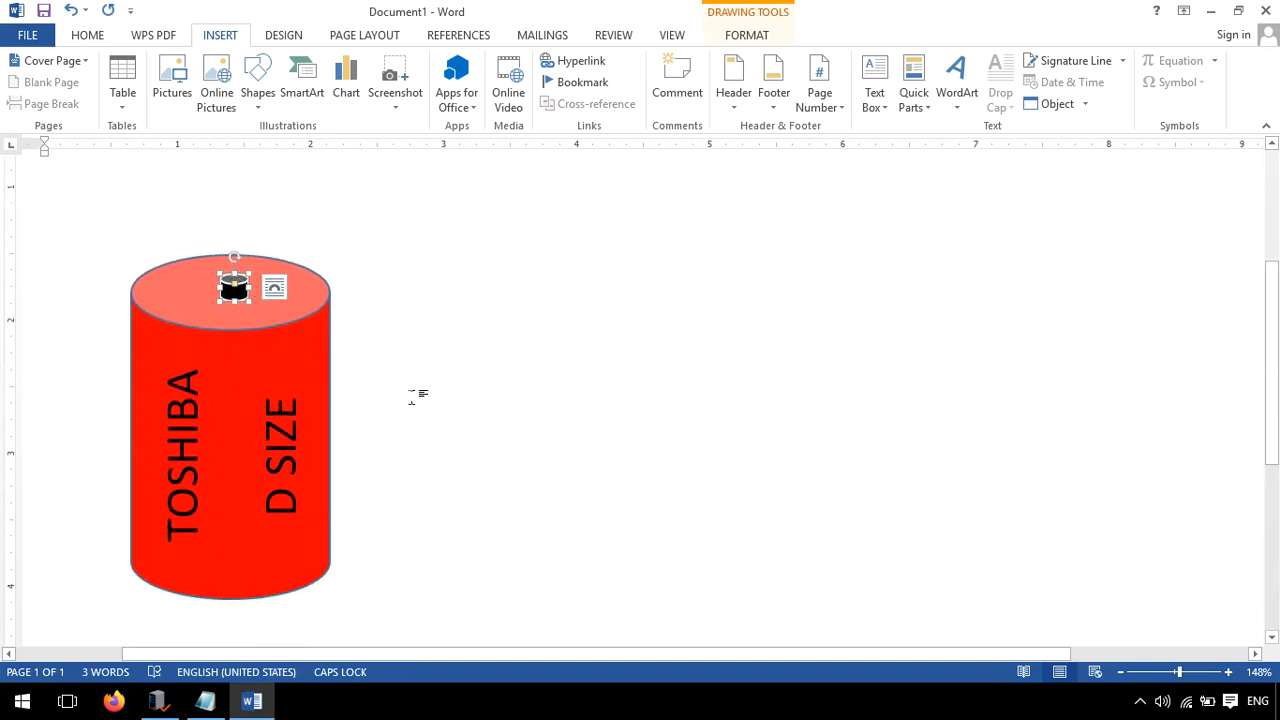
{"action": "left_click", "coordinate": [412, 390]}
{"action": "left_click", "coordinate": [284, 419]}
{"action": "scroll", "coordinate": [290, 420], "scroll_direction": "down", "scroll_amount": 2}
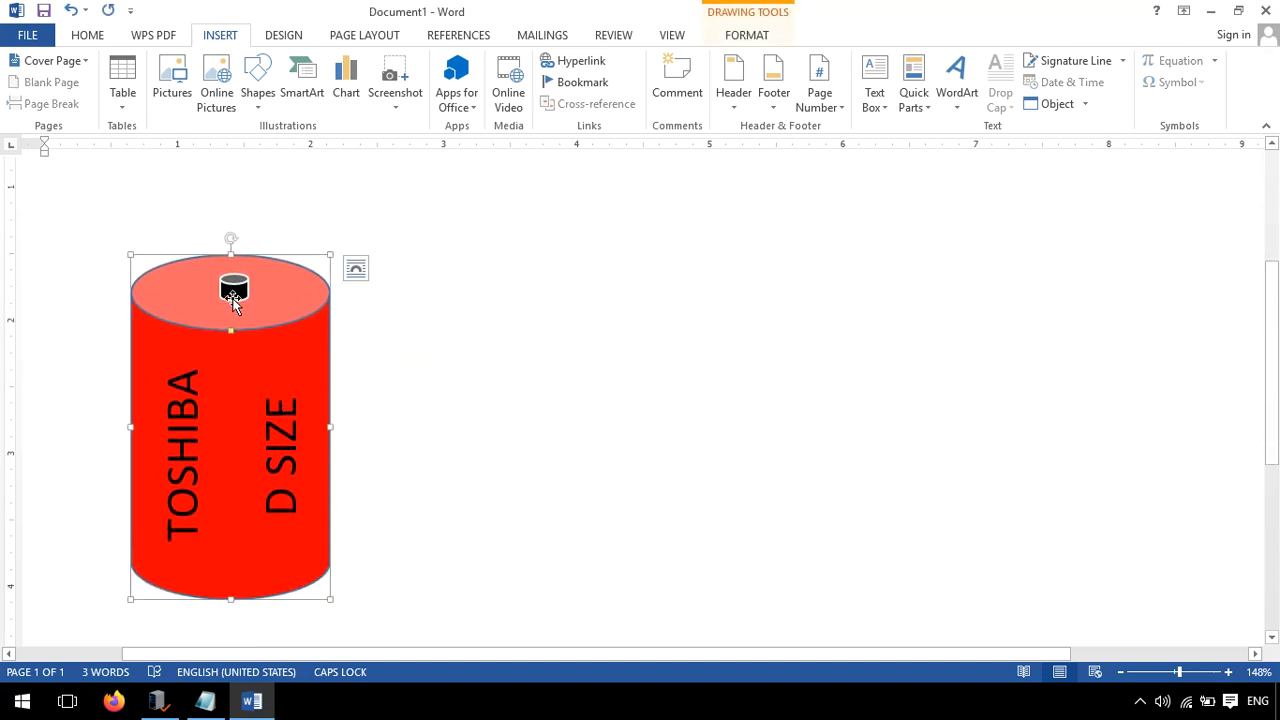
{"action": "left_click", "coordinate": [232, 298]}
{"action": "left_click", "coordinate": [163, 452]}
{"action": "left_click", "coordinate": [281, 441]}
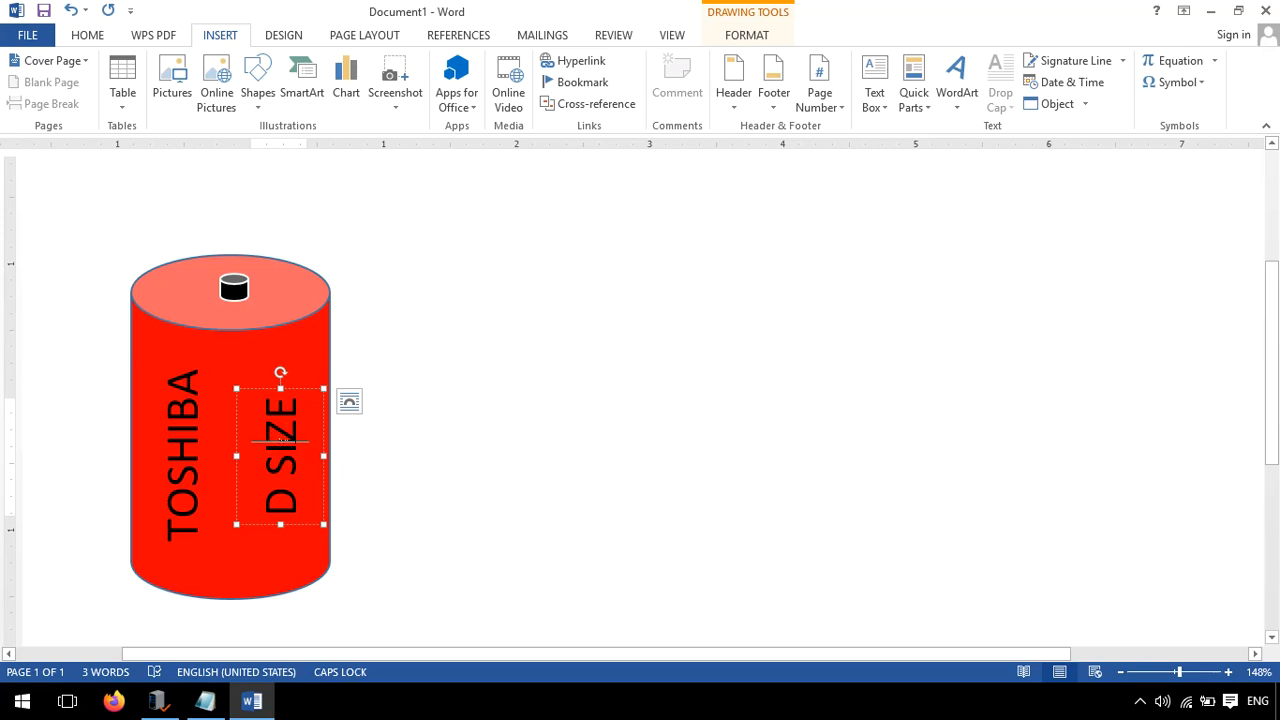
{"action": "left_click", "coordinate": [417, 412]}
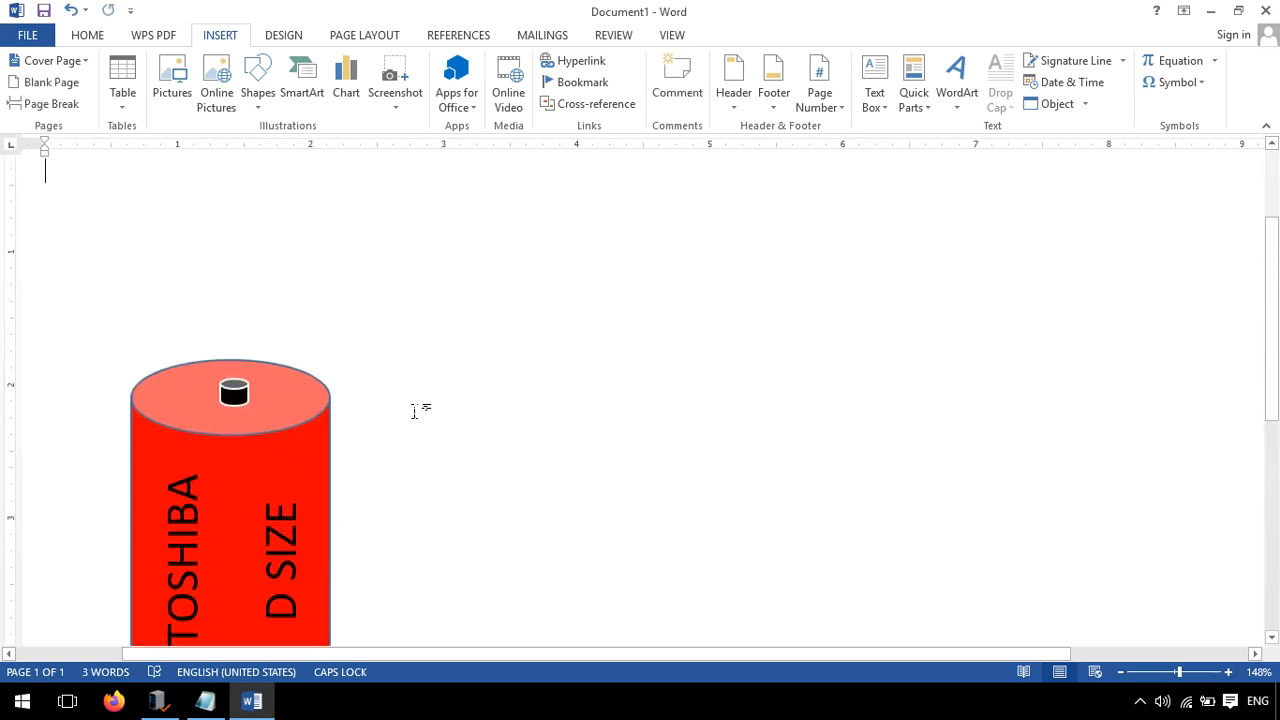
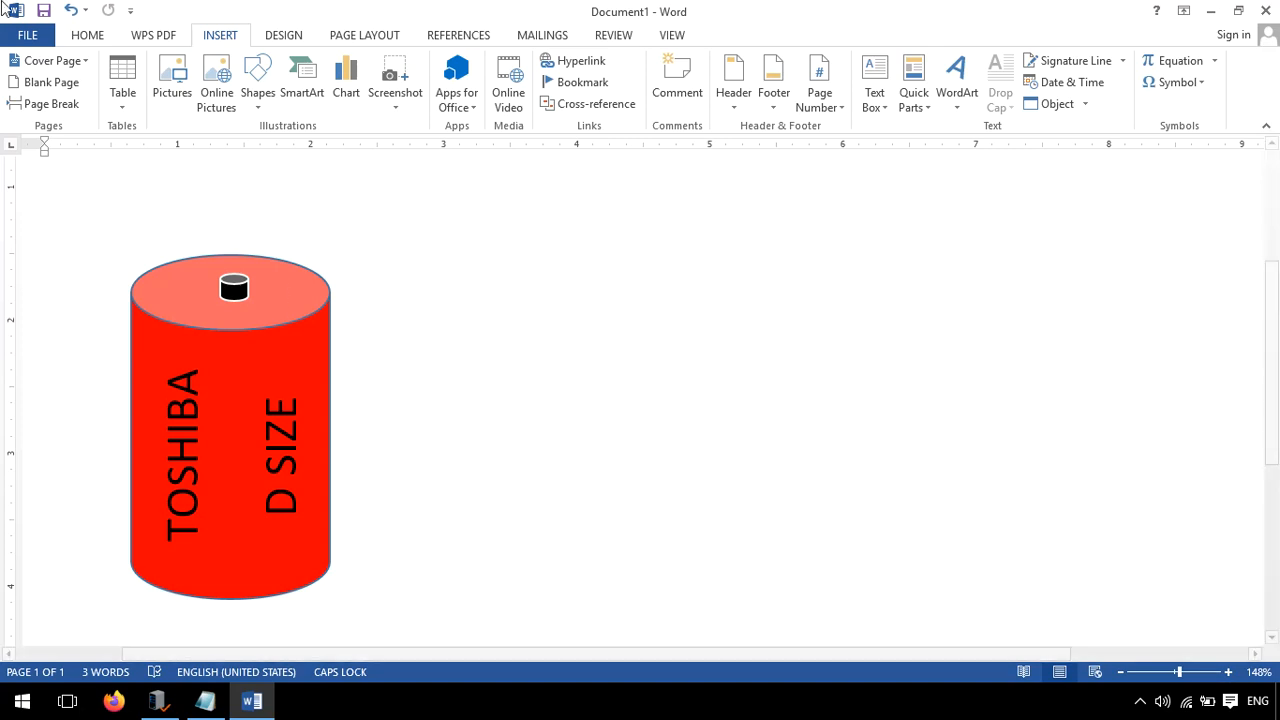
Try to select the TOSHIBA and D SIZE labels together on the battery body
{"action": "left_click", "coordinate": [167, 425]}
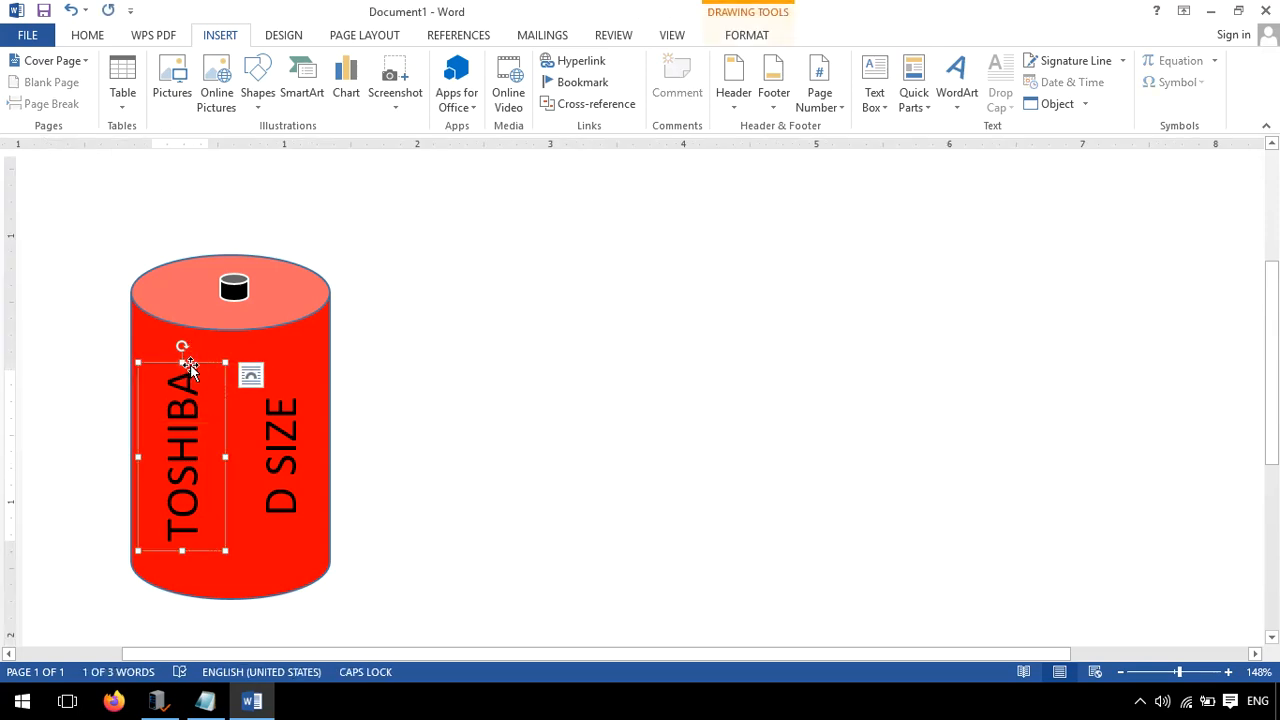
{"action": "left_click", "coordinate": [182, 440]}
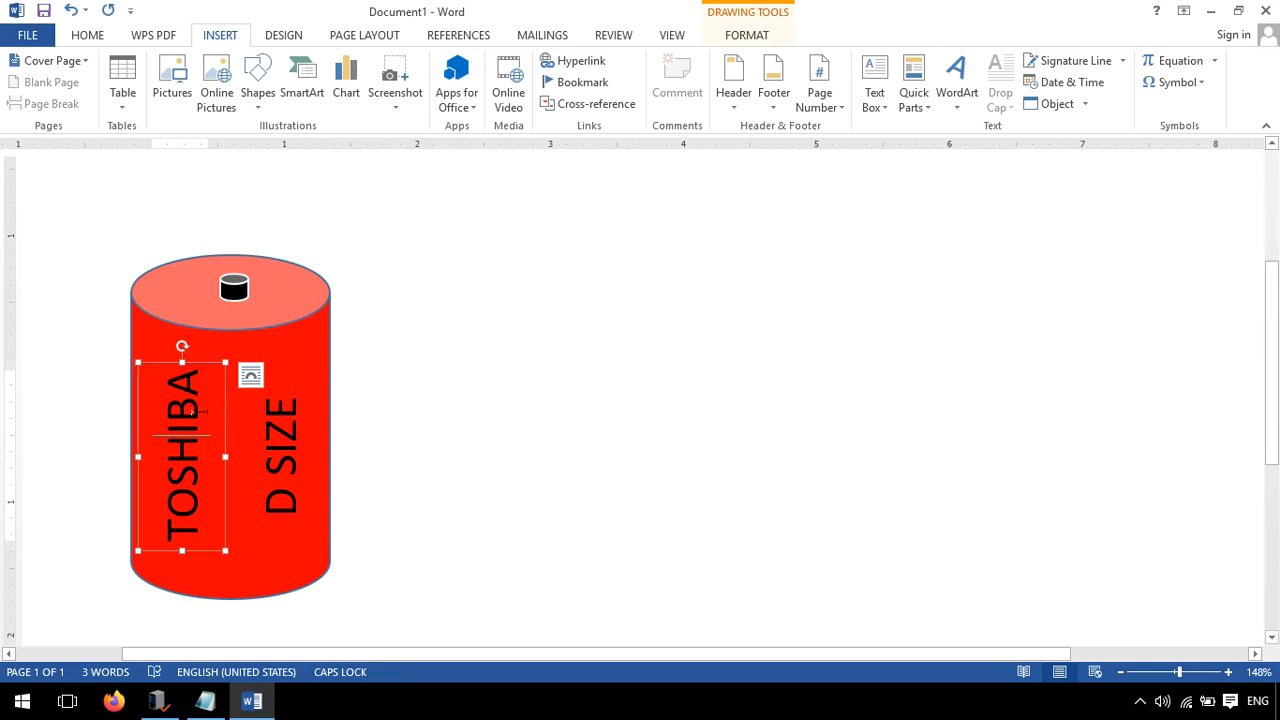
{"action": "left_click", "coordinate": [216, 365]}
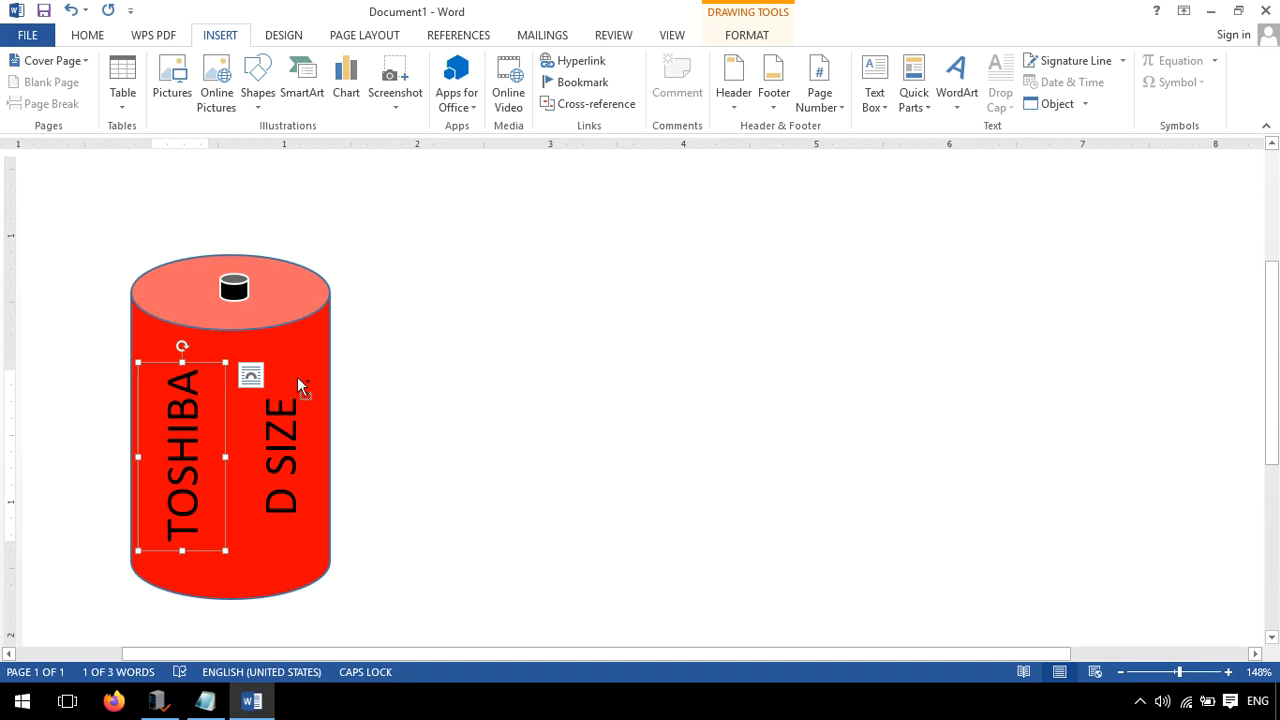
{"action": "left_click", "coordinate": [298, 387], "text": "shift"}
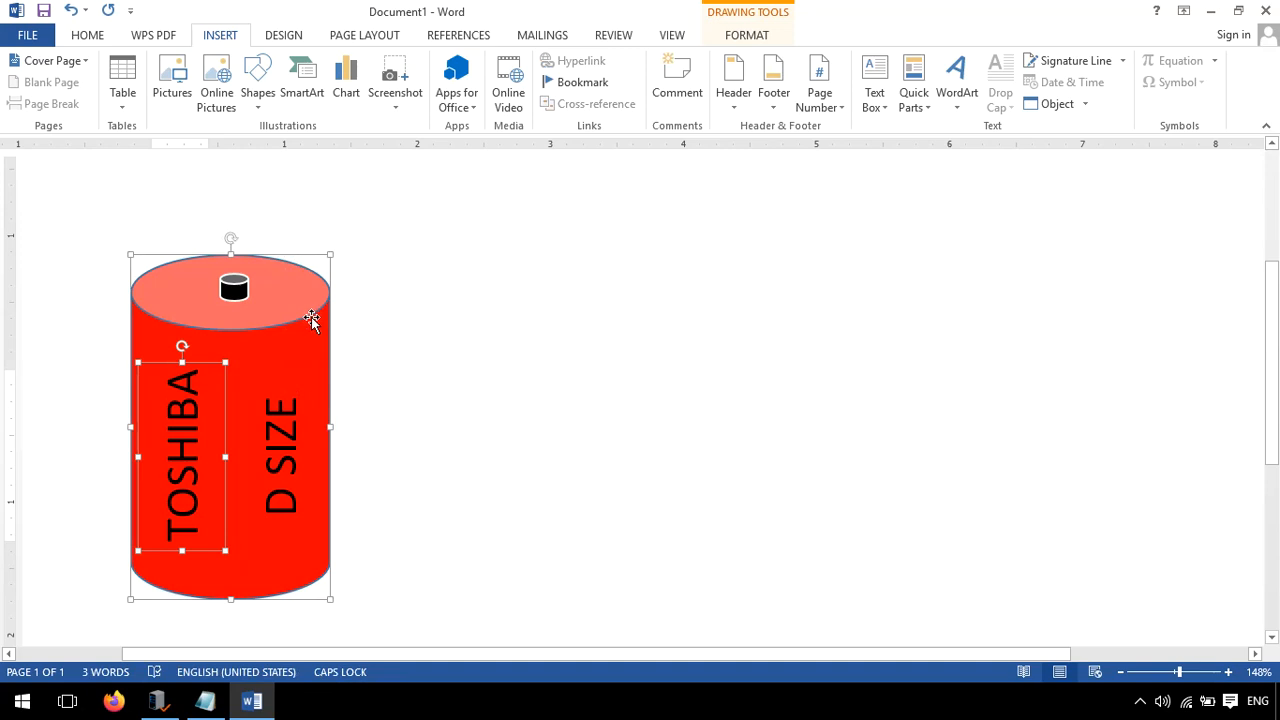
{"action": "left_click", "coordinate": [237, 400]}
{"action": "left_click", "coordinate": [298, 392]}
{"action": "left_click", "coordinate": [300, 390]}
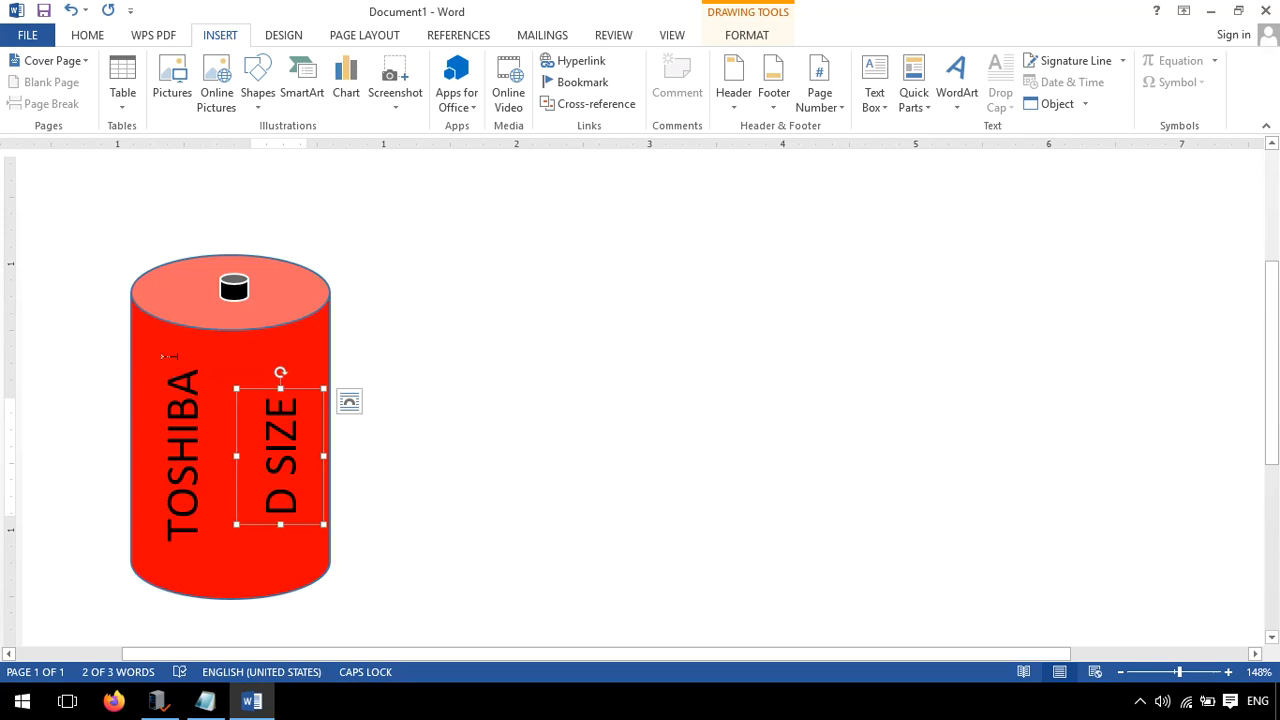
{"action": "left_click", "coordinate": [172, 362]}
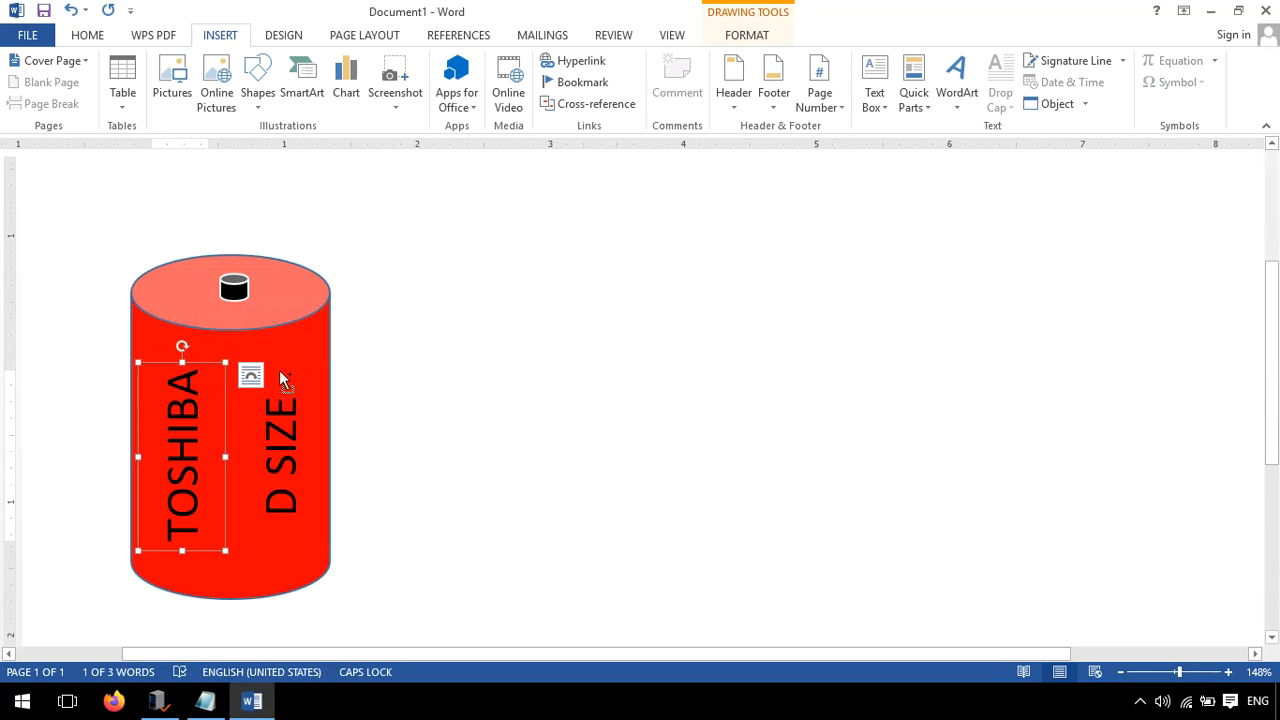
{"action": "left_click", "coordinate": [283, 386]}
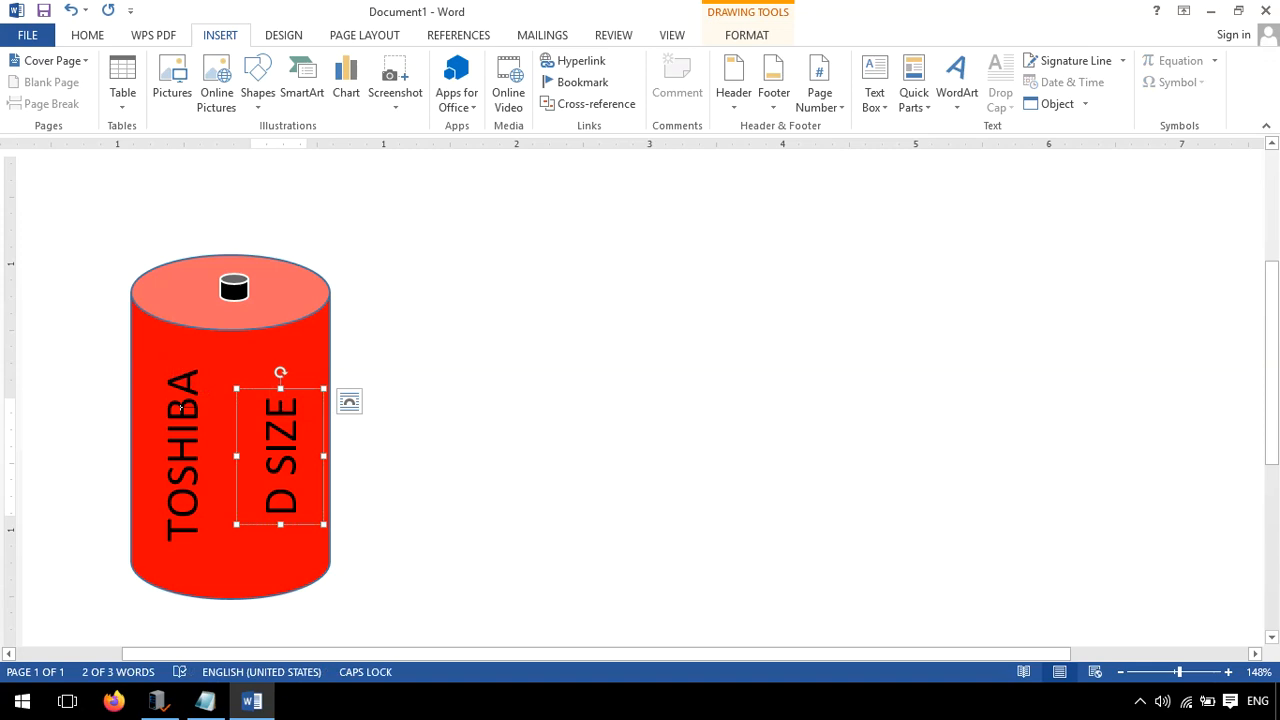
{"action": "key", "text": "ctrl"}
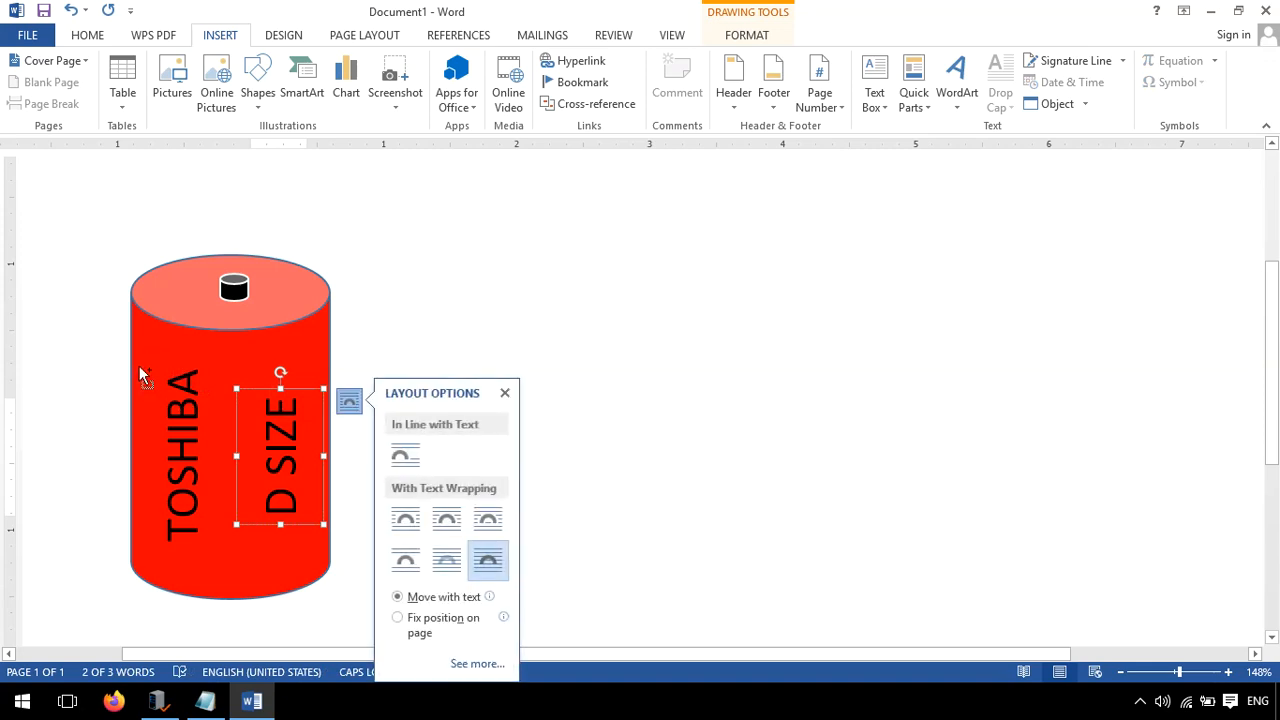
{"action": "left_click", "coordinate": [139, 370]}
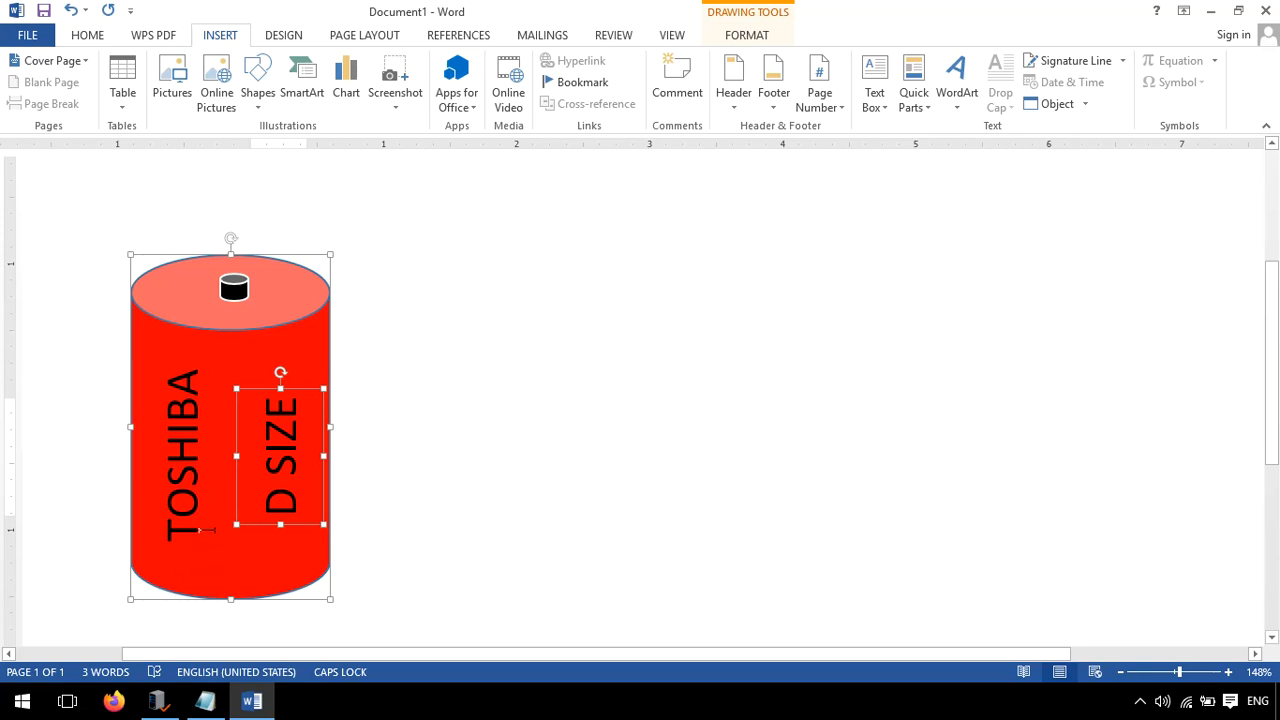
{"action": "left_click", "coordinate": [191, 558]}
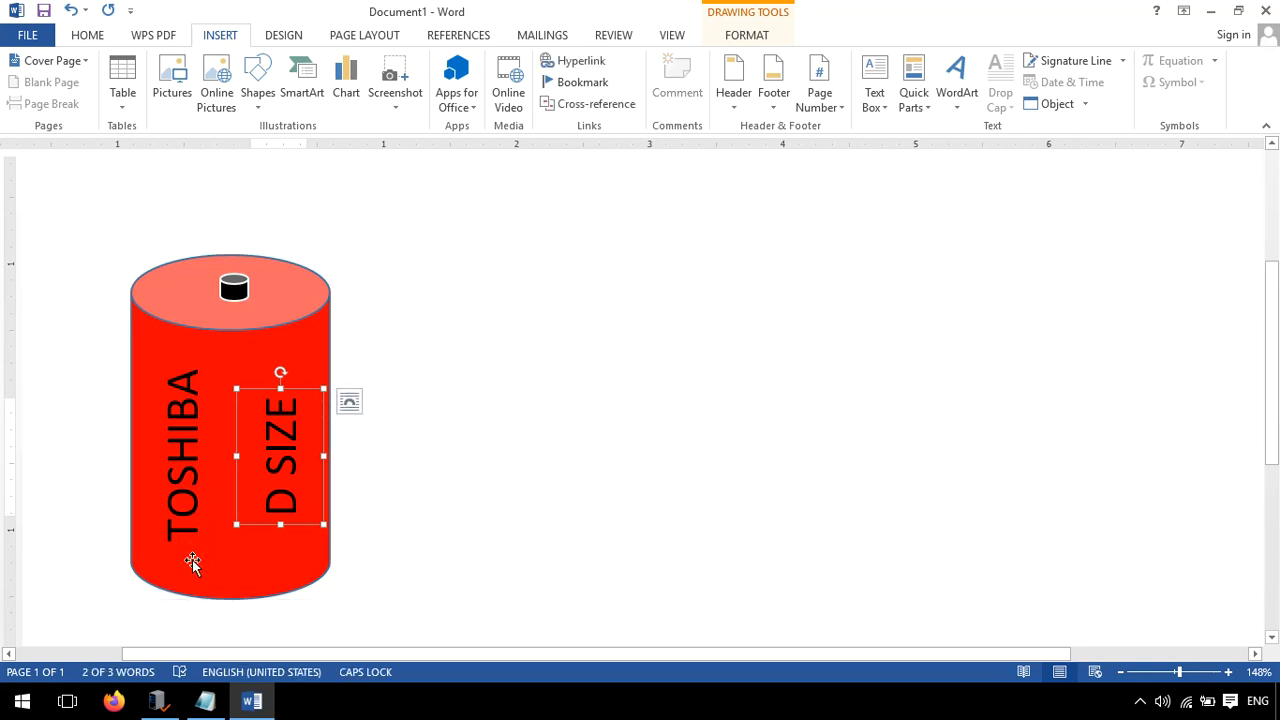
Fill the TOSHIBA text box with light orange and the D SIZE text box with dark gold
{"action": "left_click", "coordinate": [182, 445]}
{"action": "left_click", "coordinate": [200, 353]}
{"action": "left_click", "coordinate": [178, 398]}
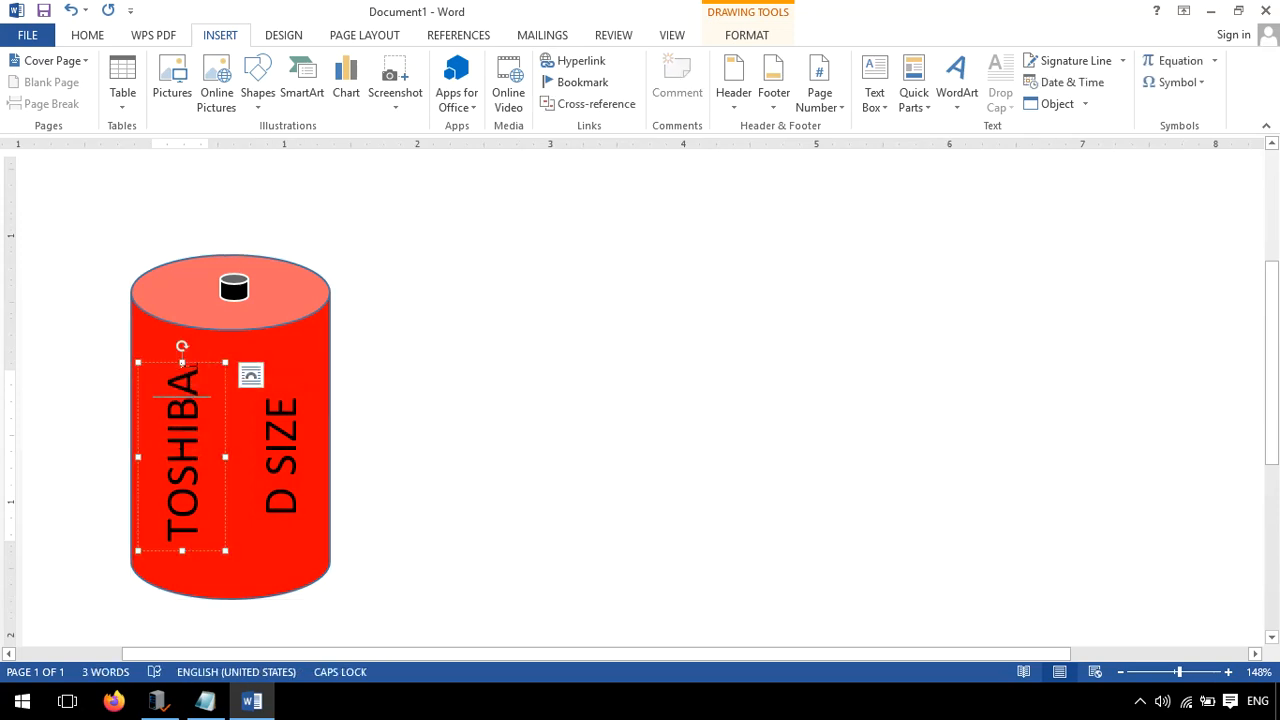
{"action": "left_click", "coordinate": [747, 35]}
{"action": "left_click", "coordinate": [487, 60]}
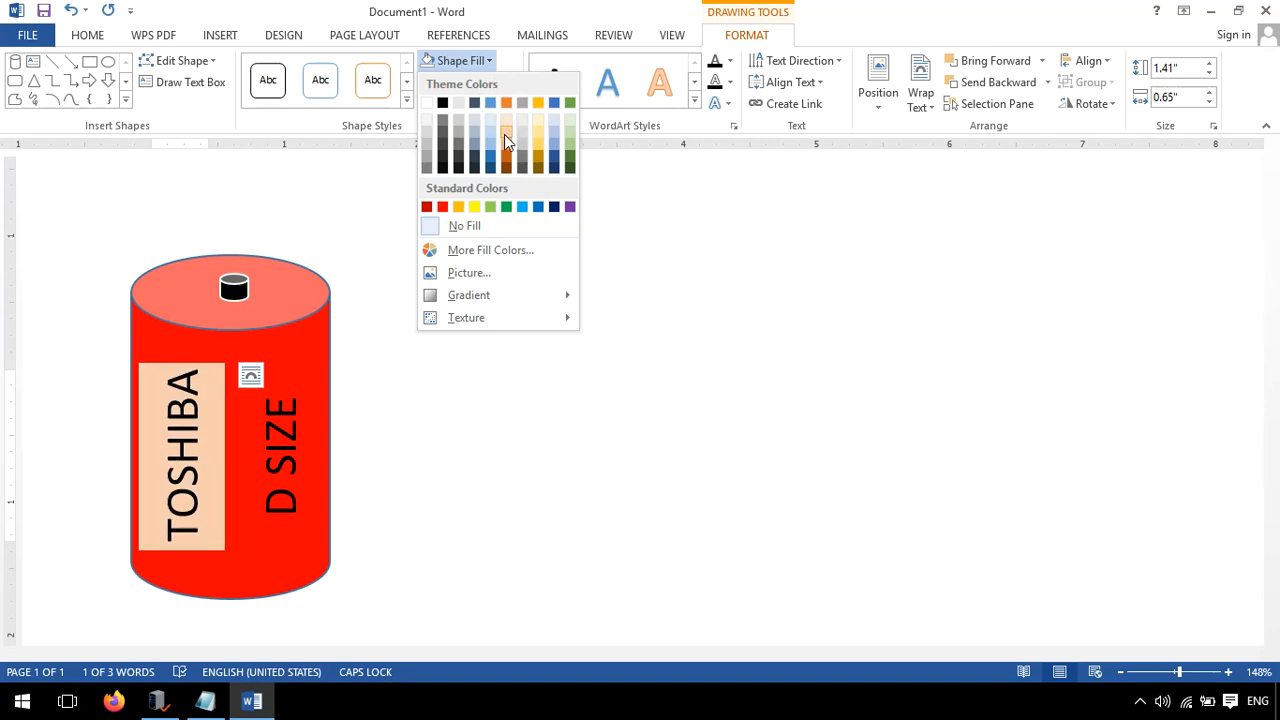
{"action": "left_click", "coordinate": [505, 132]}
{"action": "left_click", "coordinate": [297, 441]}
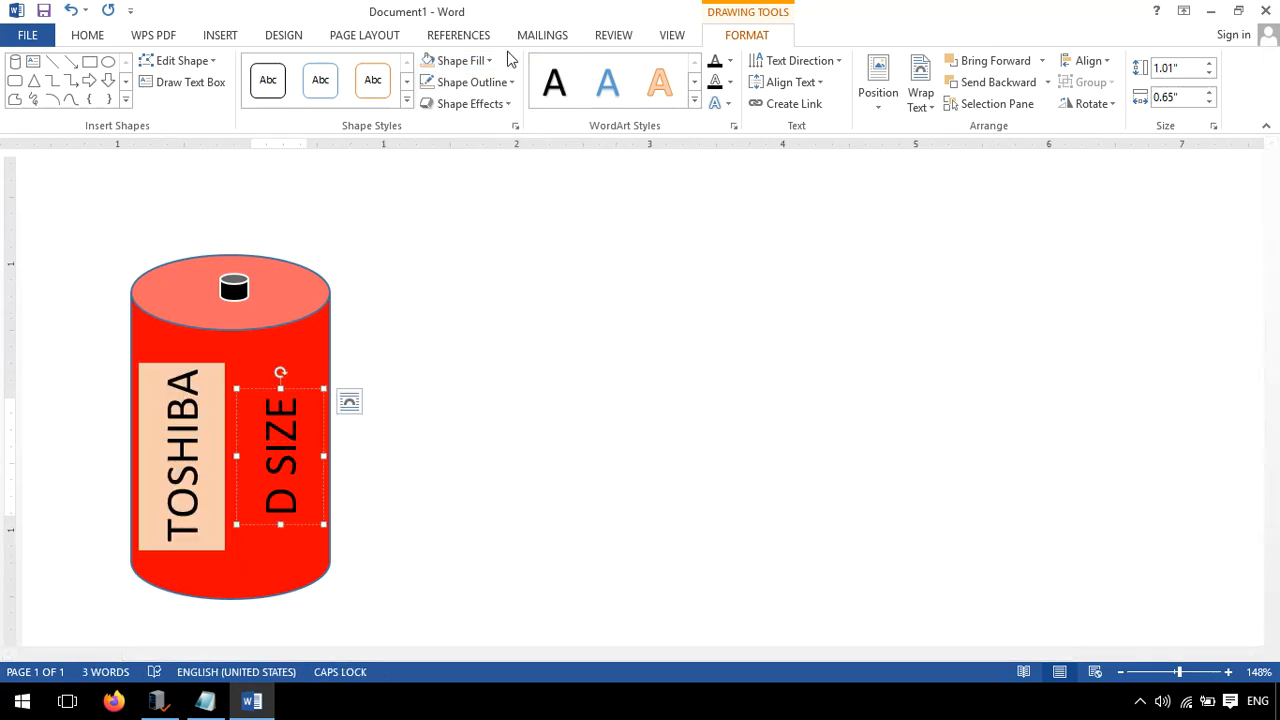
{"action": "left_click", "coordinate": [480, 60]}
{"action": "left_click", "coordinate": [537, 160]}
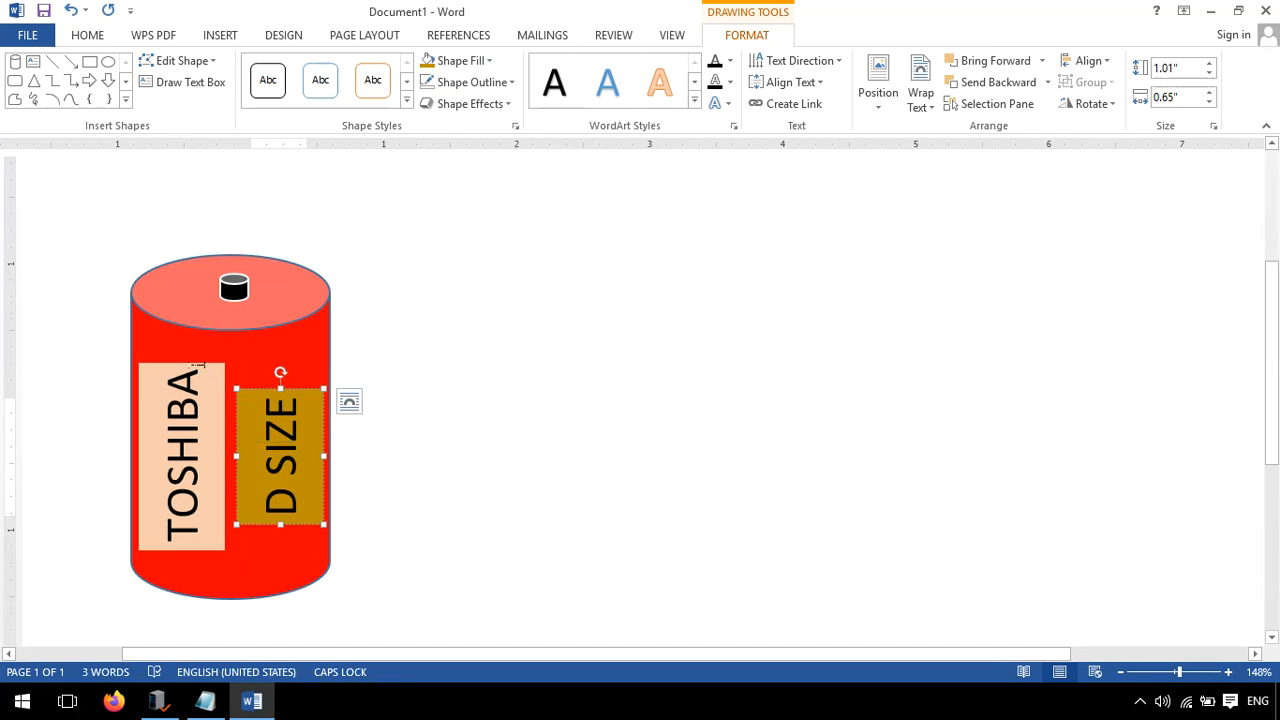
Select both labels, the red cylinder and the black terminal together, and place two copies of the battery in a row beside it
{"action": "left_click", "coordinate": [152, 358]}
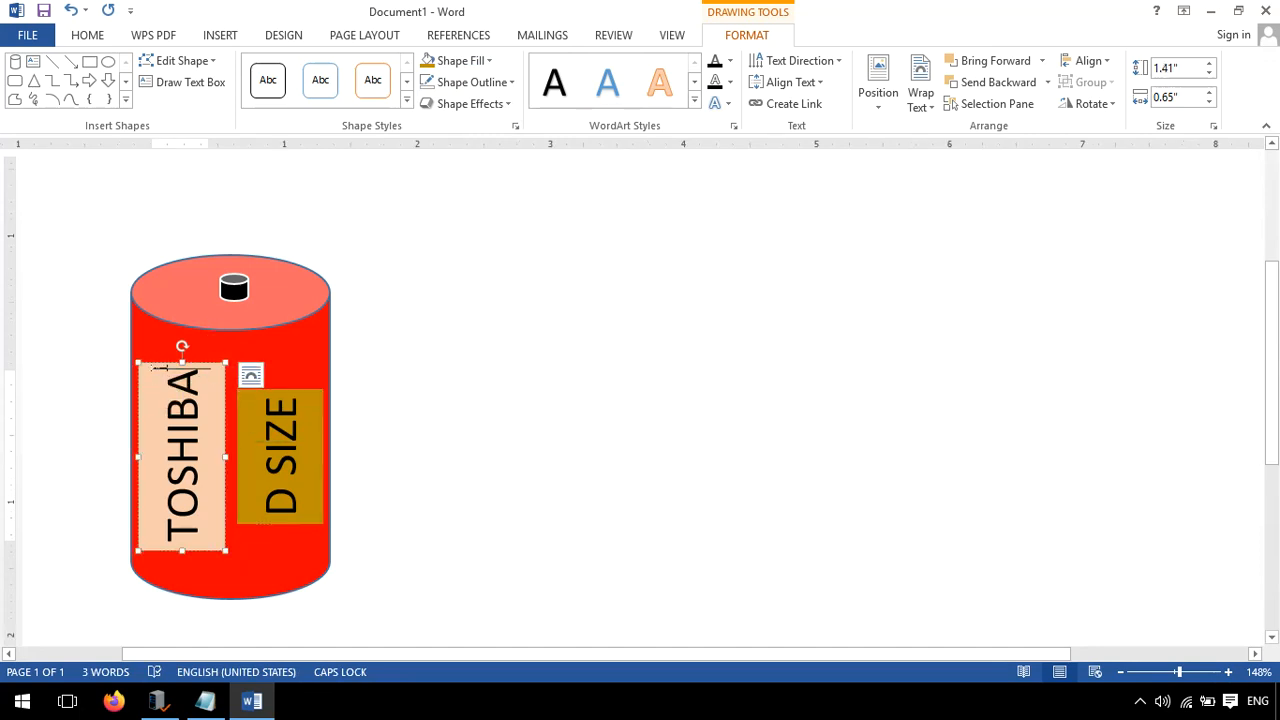
{"action": "left_click", "coordinate": [311, 398], "text": "shift"}
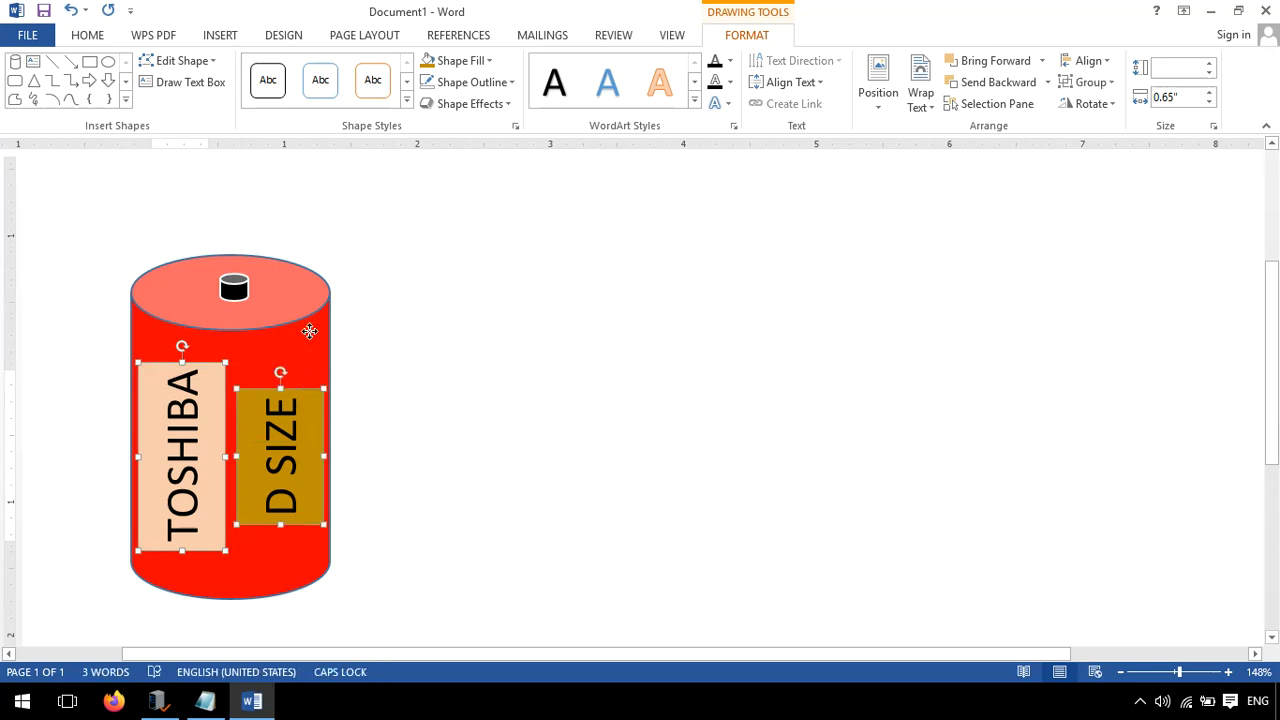
{"action": "left_click", "coordinate": [311, 340], "text": "shift"}
{"action": "left_click", "coordinate": [234, 290], "text": "shift"}
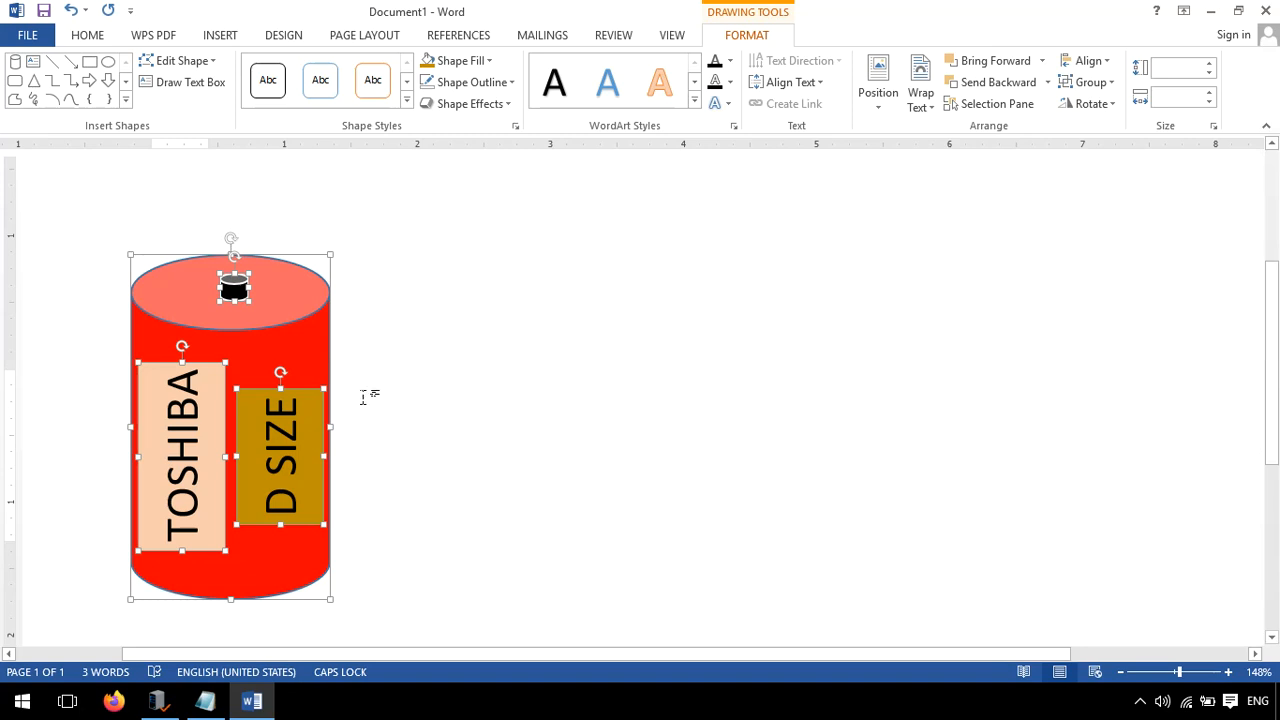
{"action": "left_click_drag", "start_coordinate": [308, 341], "coordinate": [860, 336]}
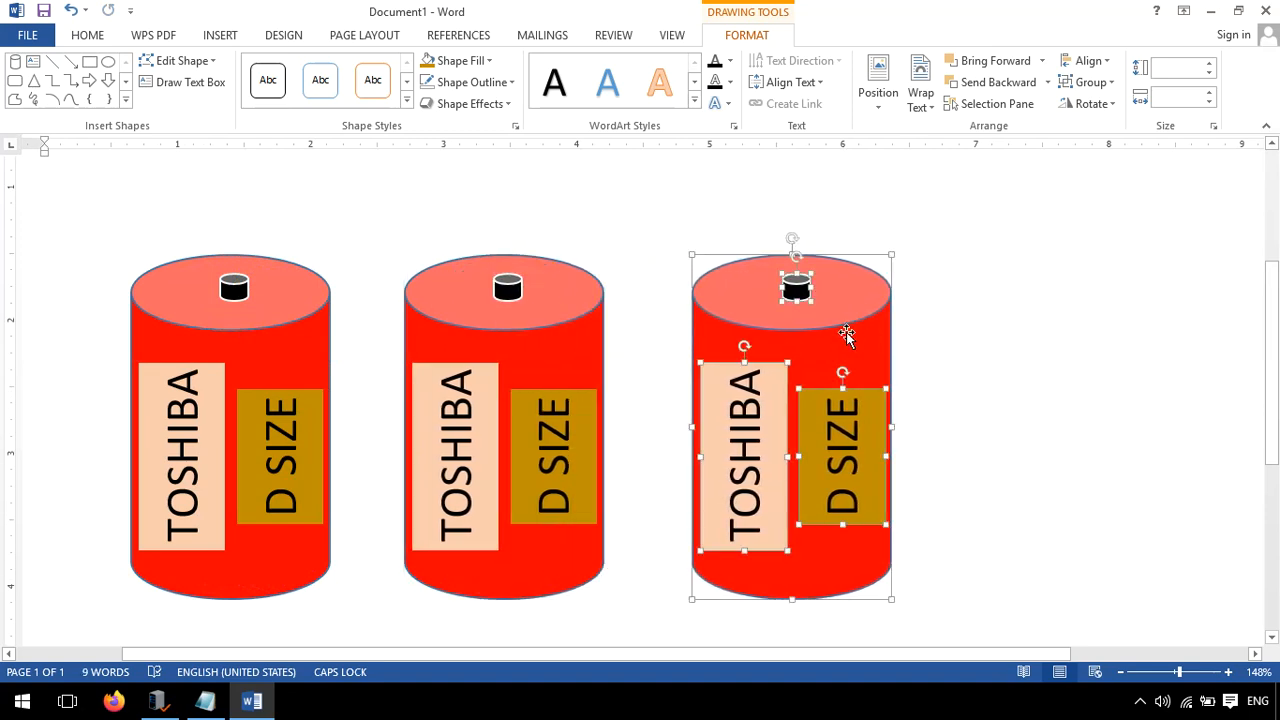
{"action": "left_click", "coordinate": [1029, 371]}
{"action": "scroll", "coordinate": [1029, 371], "scroll_direction": "down", "scroll_amount": 3}
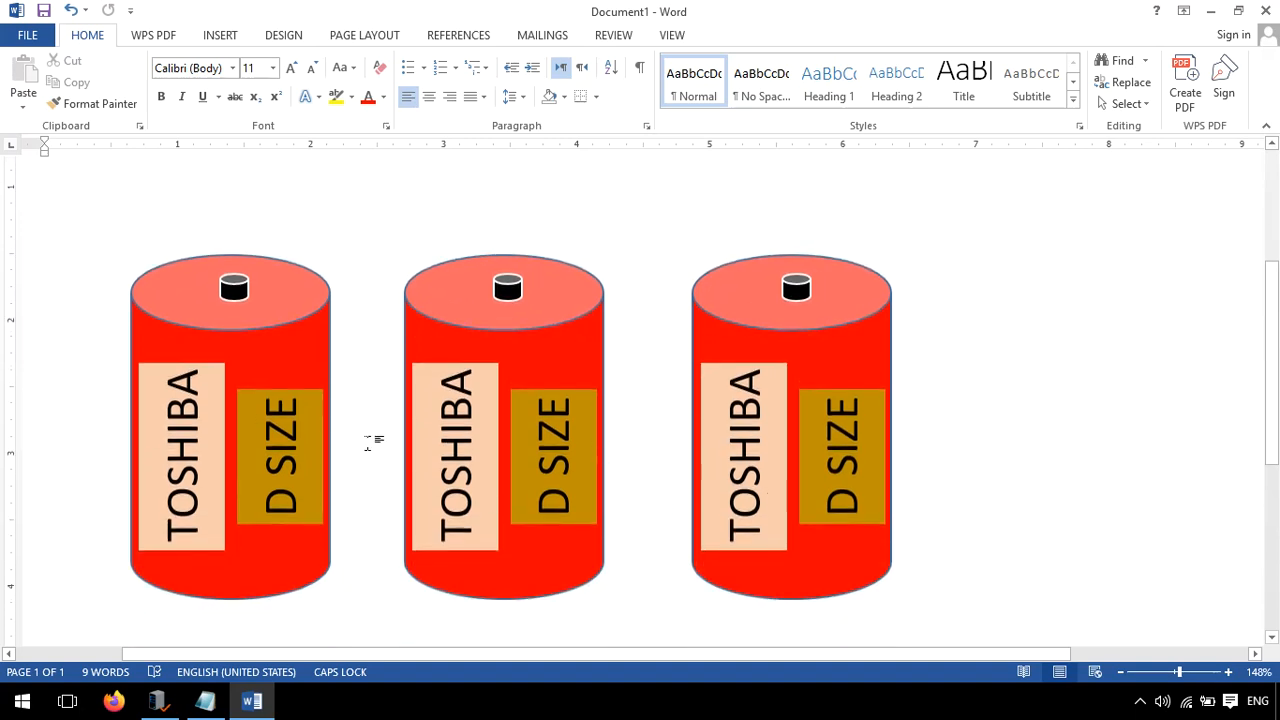
Remove the fill and outline from the first battery's TOSHIBA label and the fill from its D SIZE label
{"action": "left_click", "coordinate": [200, 389]}
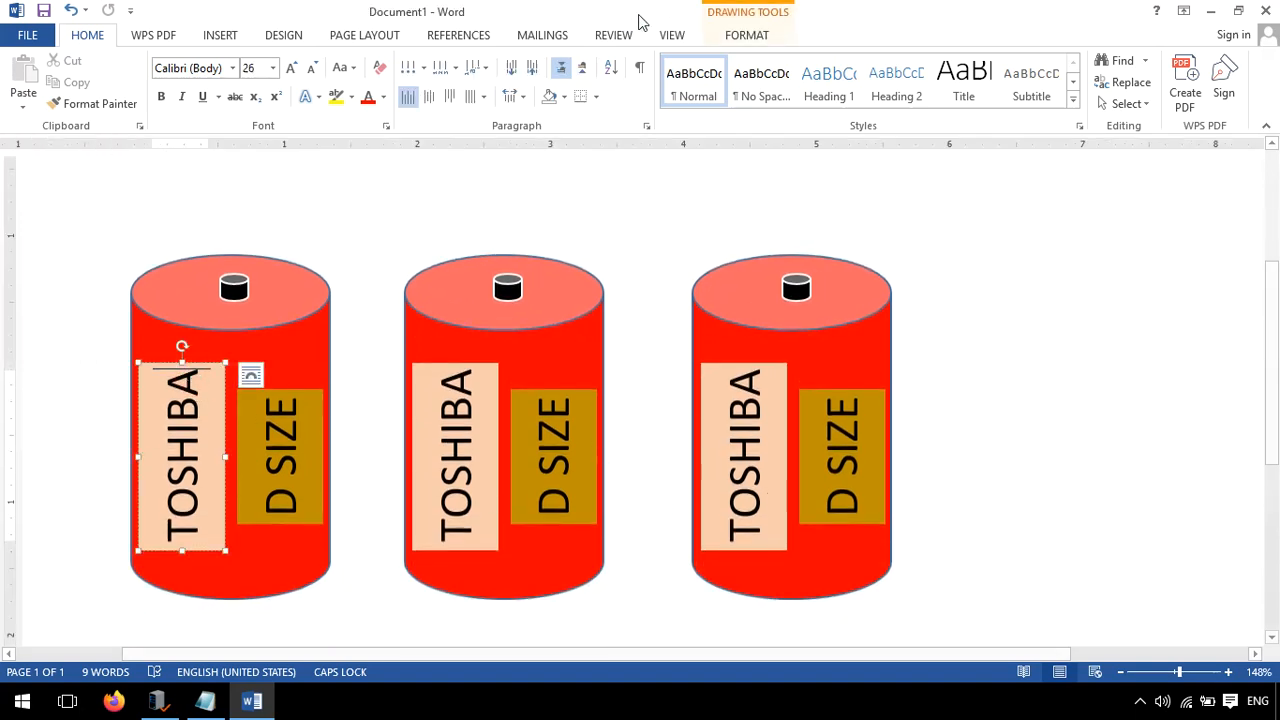
{"action": "left_click", "coordinate": [758, 38]}
{"action": "left_click", "coordinate": [460, 60]}
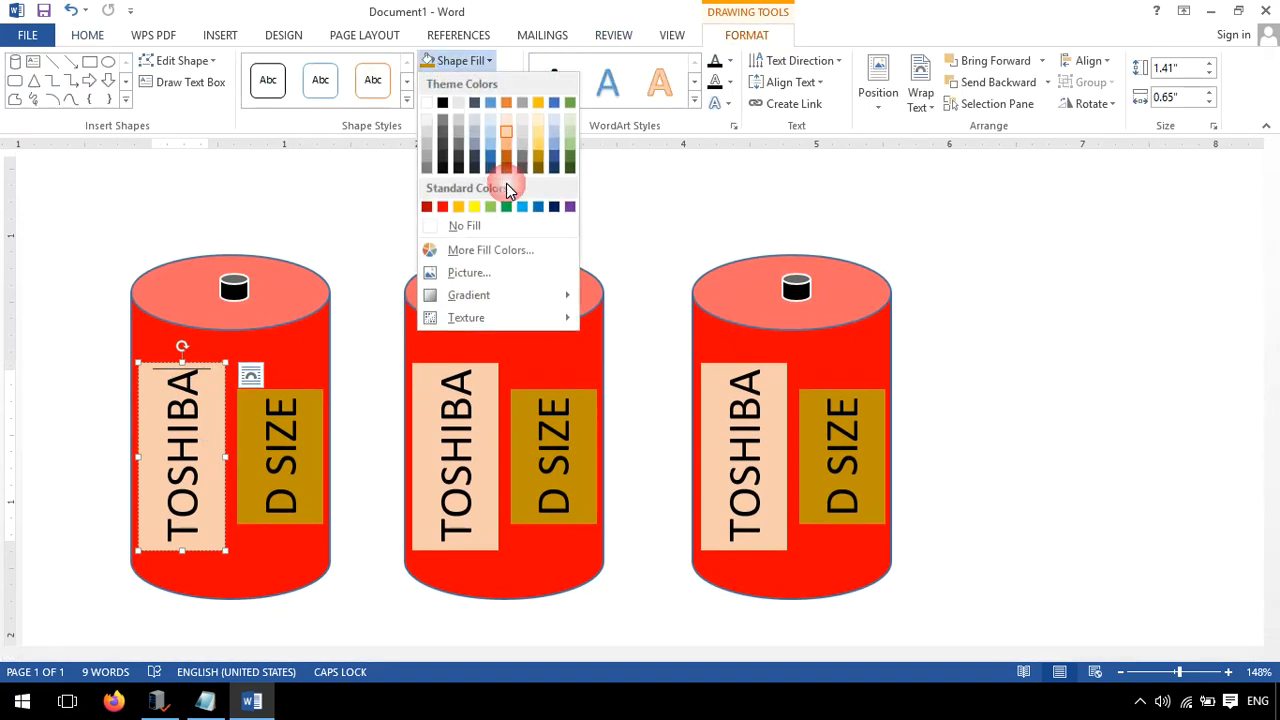
{"action": "left_click", "coordinate": [508, 226]}
{"action": "left_click", "coordinate": [470, 82]}
{"action": "left_click", "coordinate": [507, 246]}
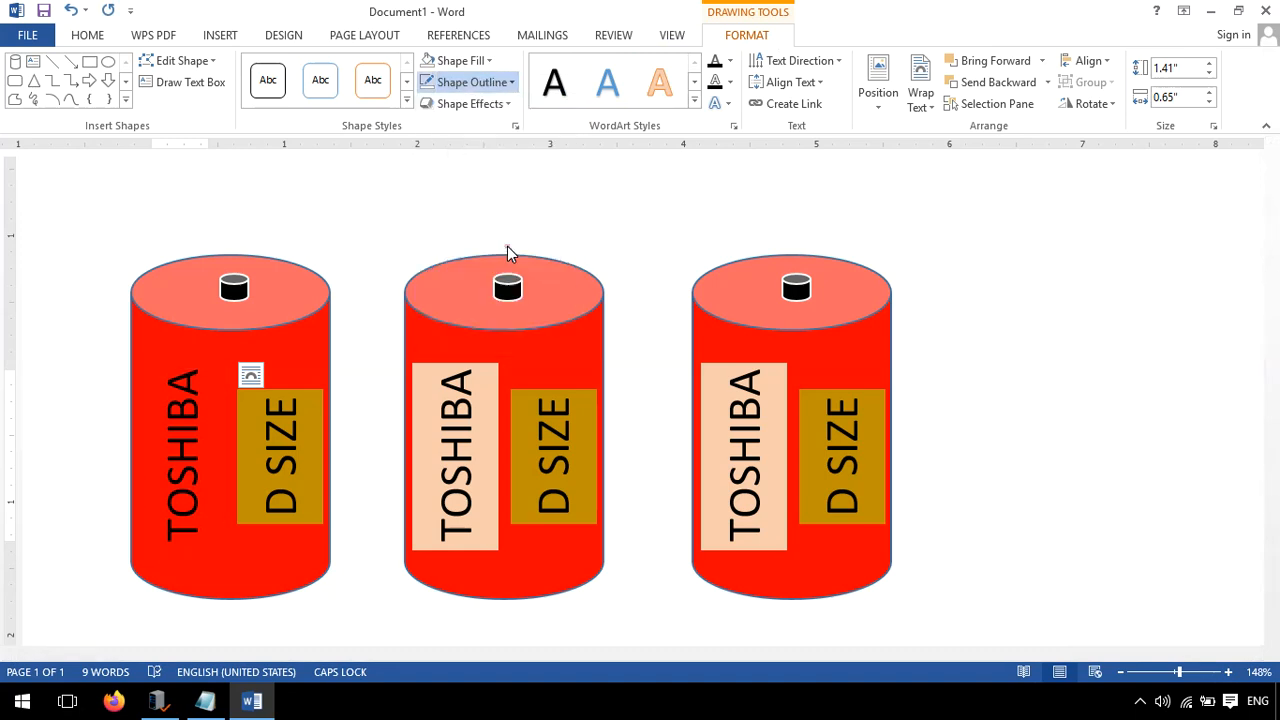
{"action": "left_click", "coordinate": [305, 407]}
{"action": "left_click", "coordinate": [427, 60]}
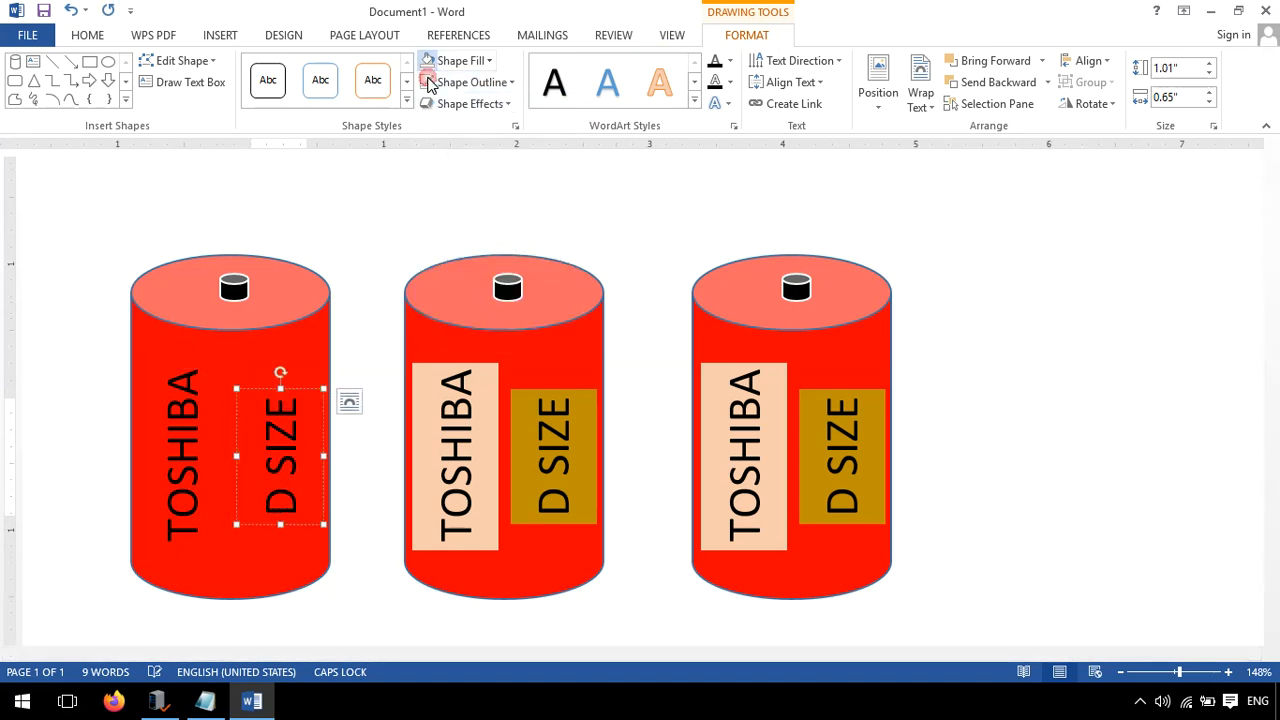
Remove the fill from the middle battery's TOSHIBA and D SIZE labels
{"action": "key", "text": "Tab"}
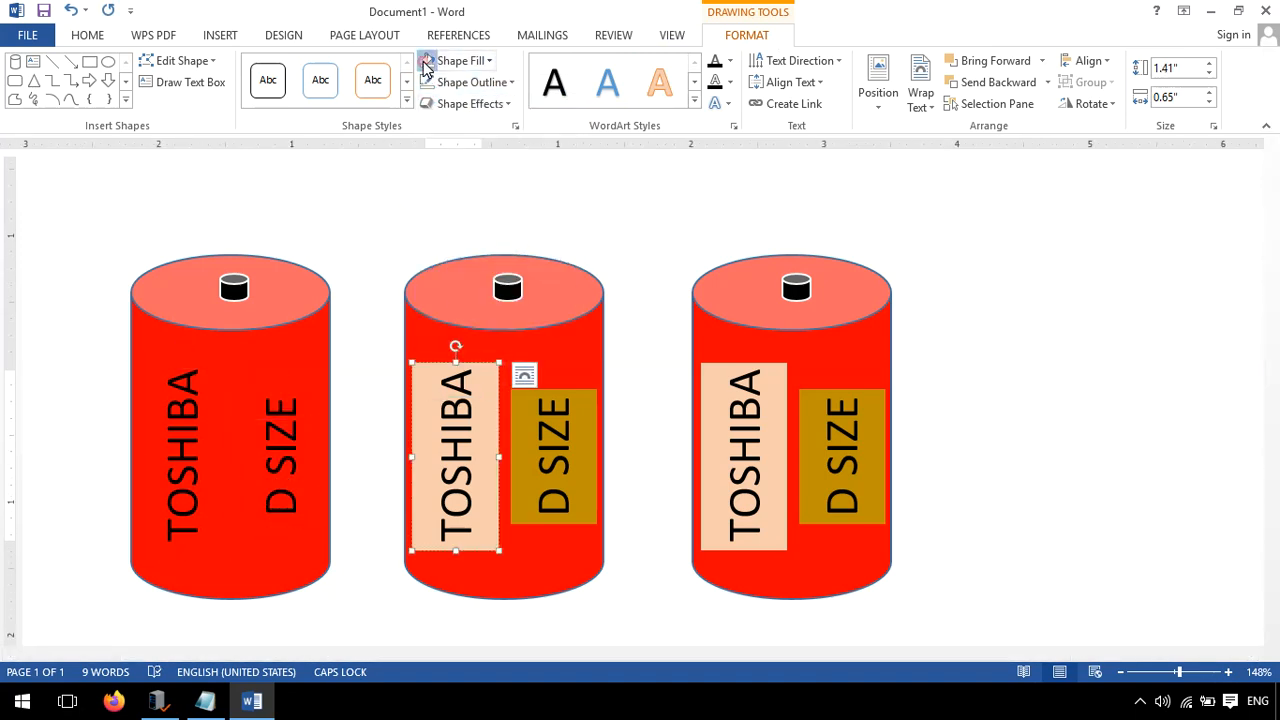
{"action": "left_click", "coordinate": [428, 60]}
{"action": "left_click", "coordinate": [555, 405]}
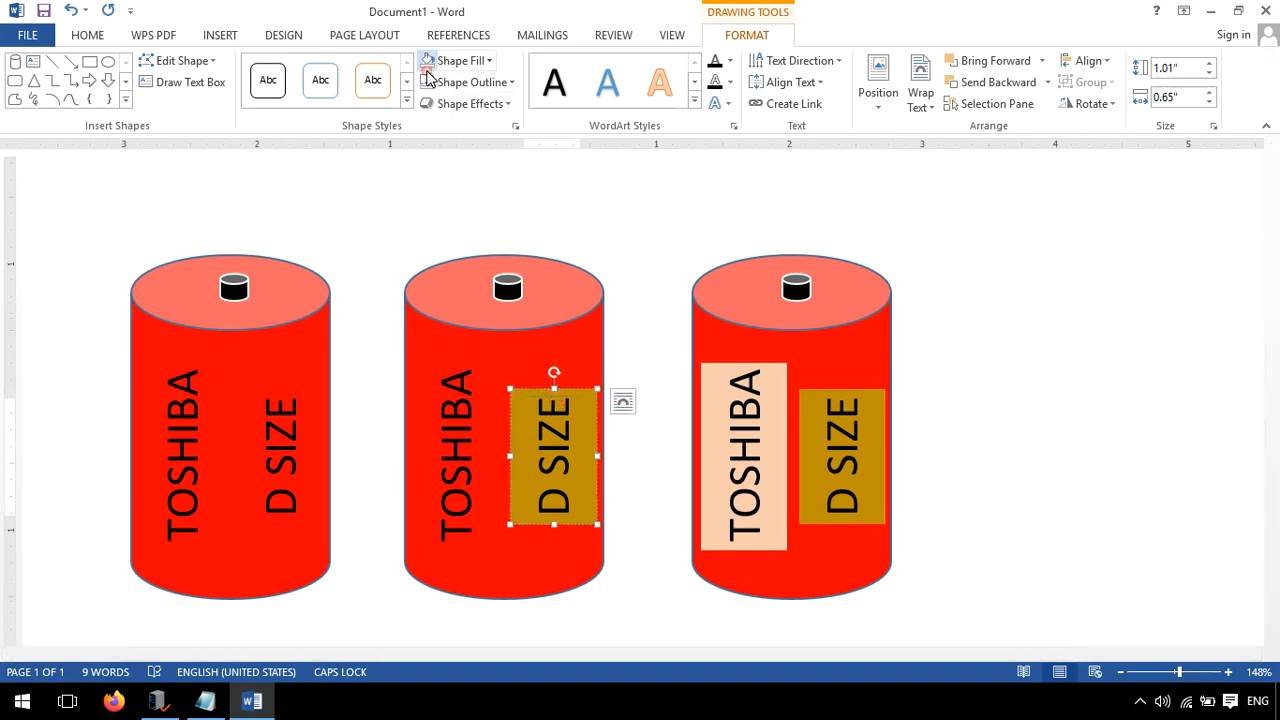
{"action": "left_click", "coordinate": [428, 60]}
Remove the fill from the third battery's TOSHIBA and D SIZE labels
{"action": "left_click", "coordinate": [741, 380]}
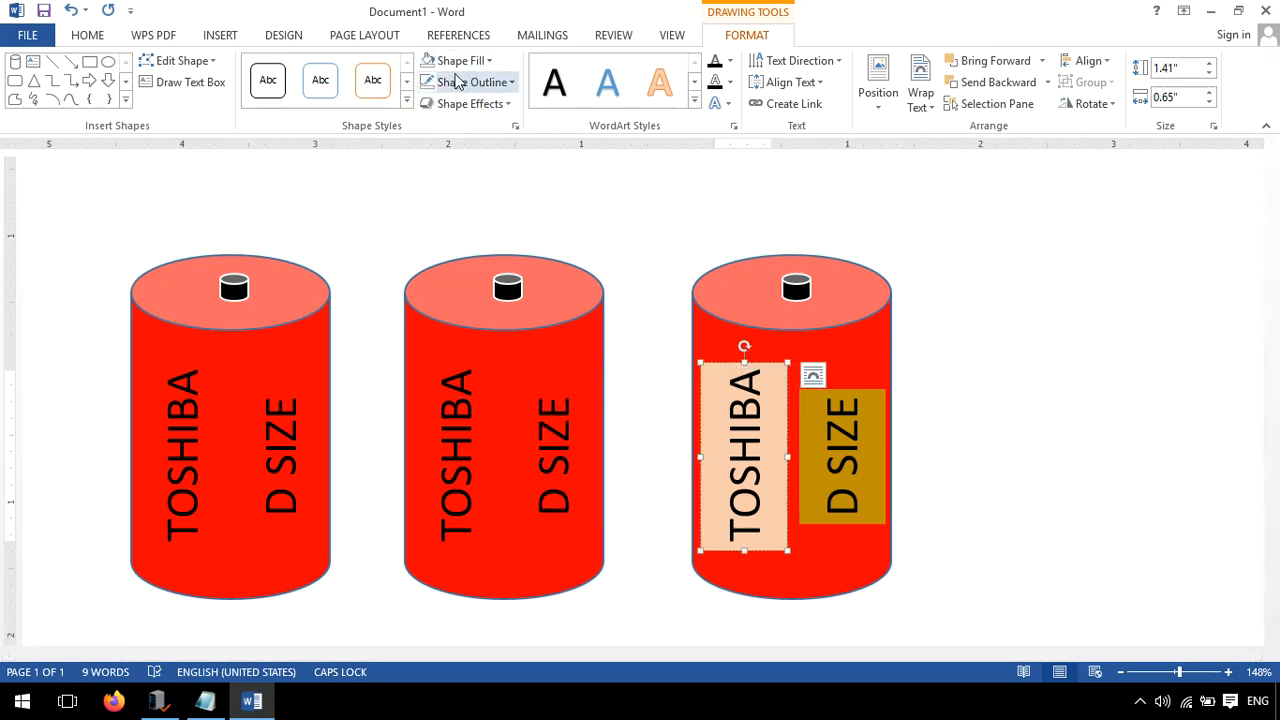
{"action": "left_click", "coordinate": [427, 60]}
{"action": "left_click", "coordinate": [843, 455]}
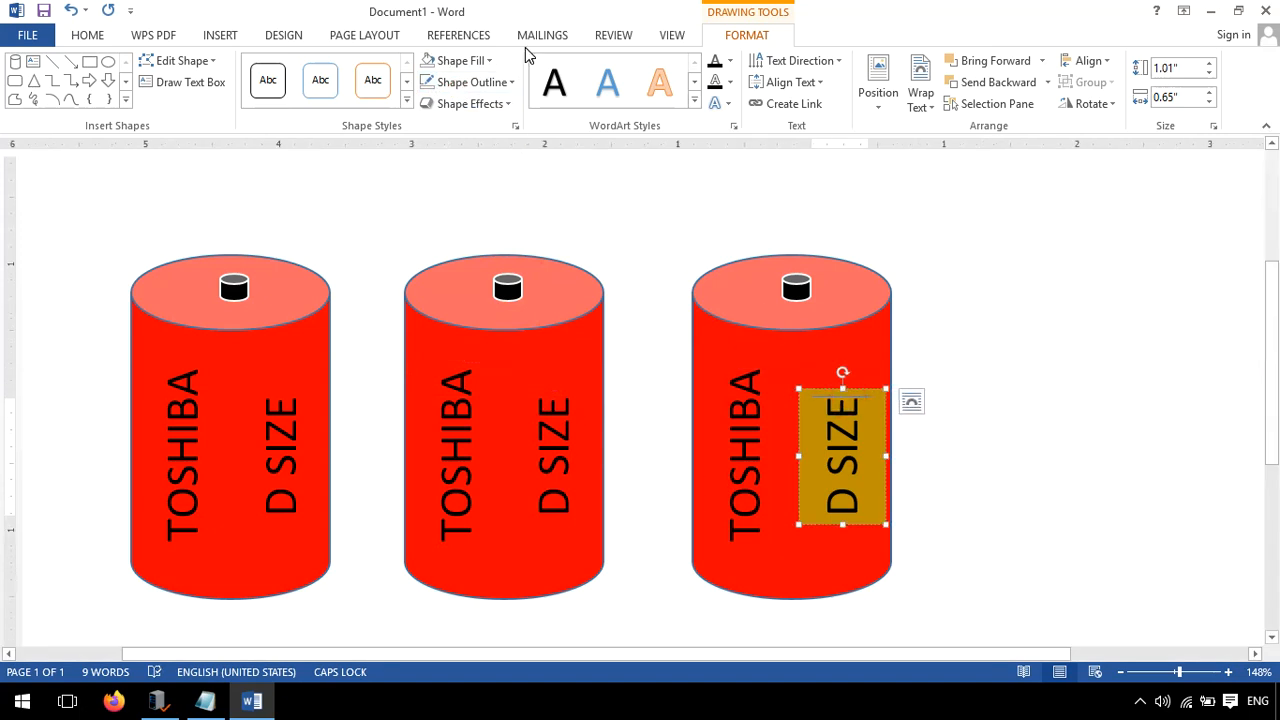
{"action": "left_click", "coordinate": [428, 60]}
{"action": "left_click", "coordinate": [965, 347]}
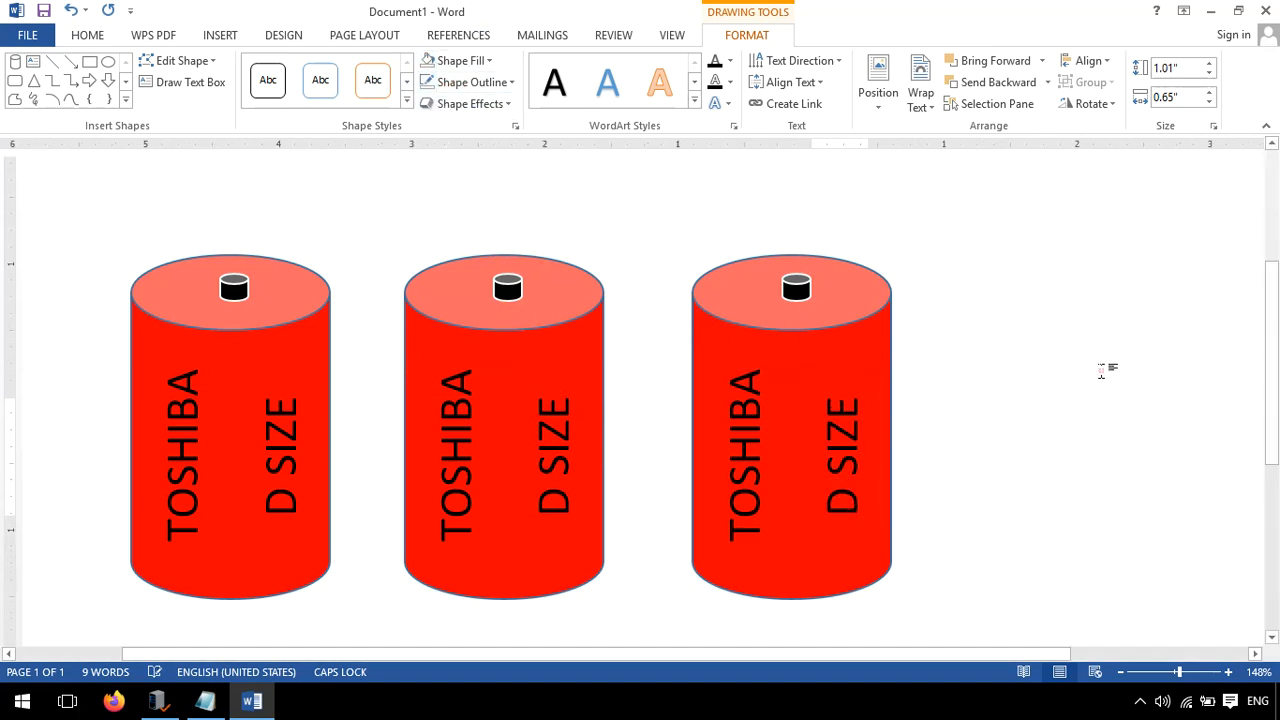
Try moving the middle battery's red cylinder away from its terminal and labels, and undo the move
{"action": "scroll", "coordinate": [1103, 366], "scroll_direction": "down", "scroll_amount": 3}
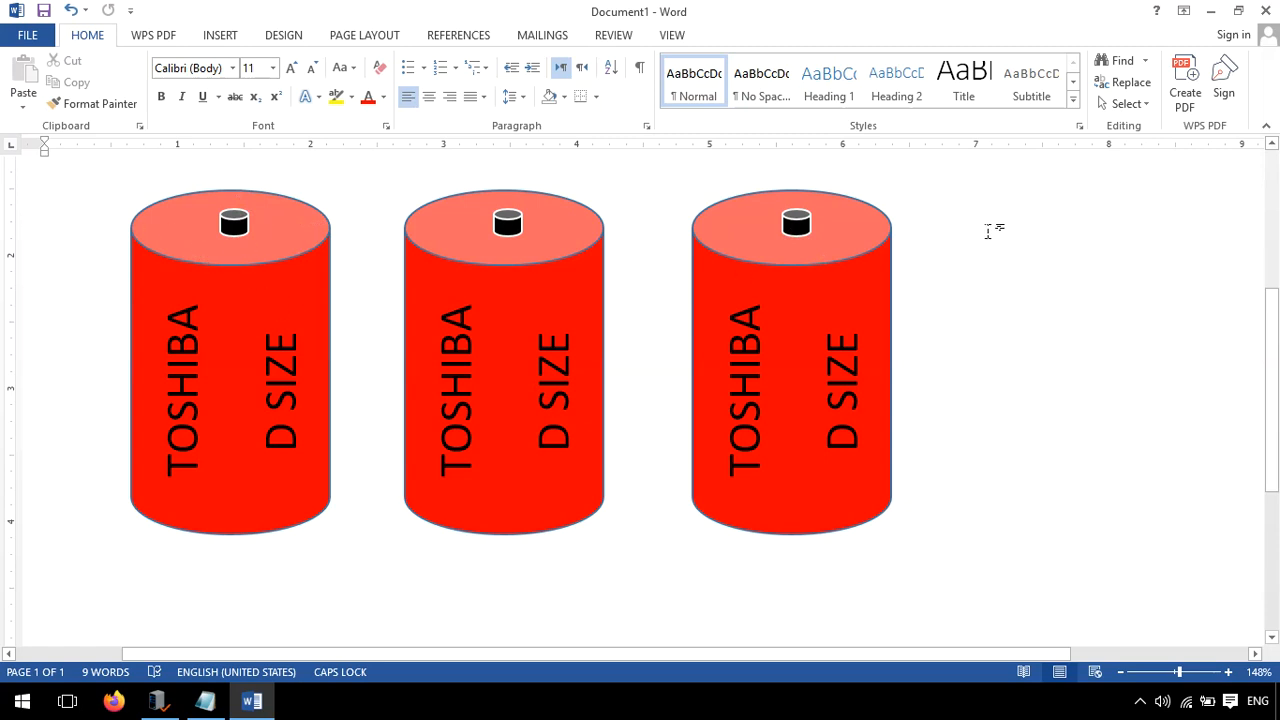
{"action": "left_click", "coordinate": [543, 276]}
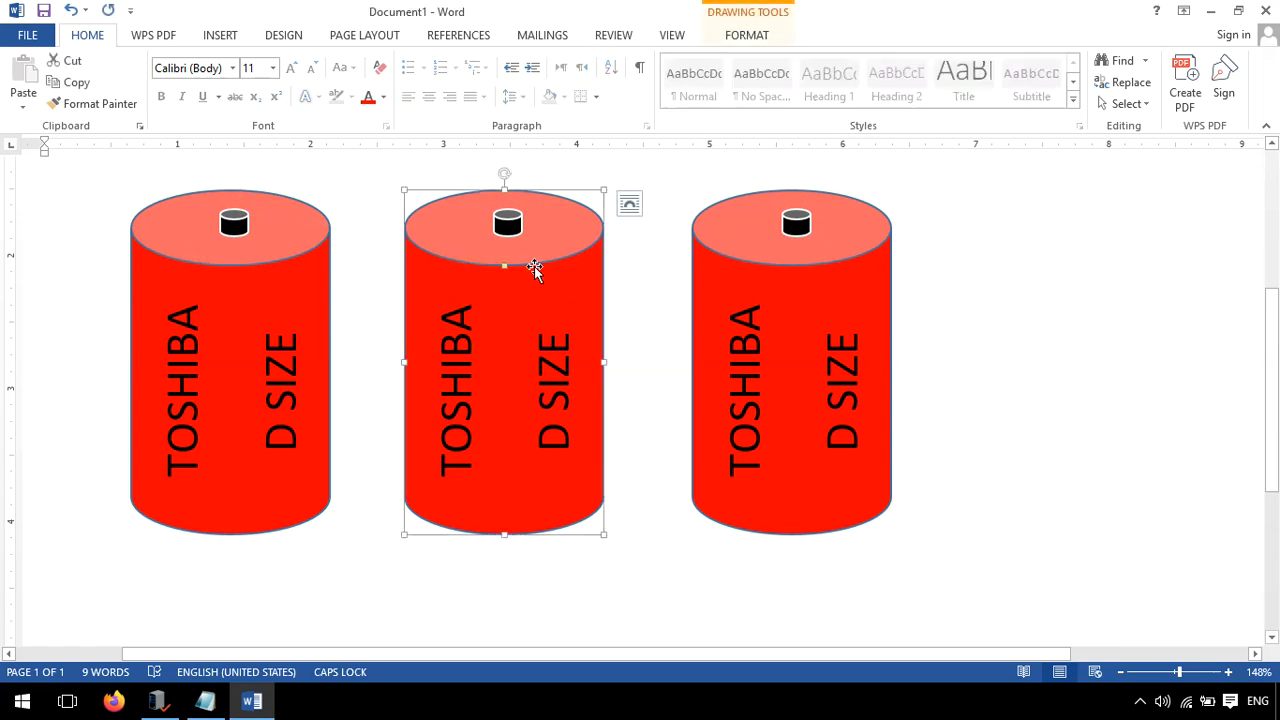
{"action": "left_click_drag", "start_coordinate": [550, 268], "coordinate": [666, 338]}
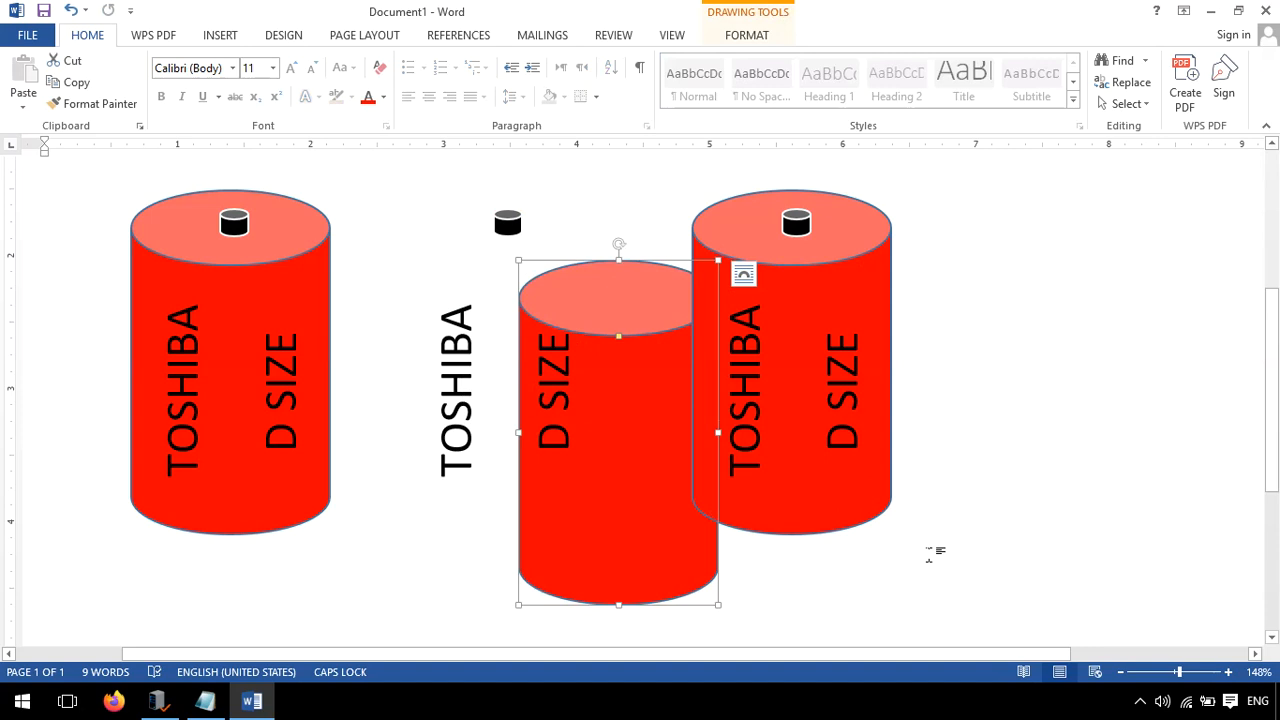
{"action": "key", "text": "ctrl+z"}
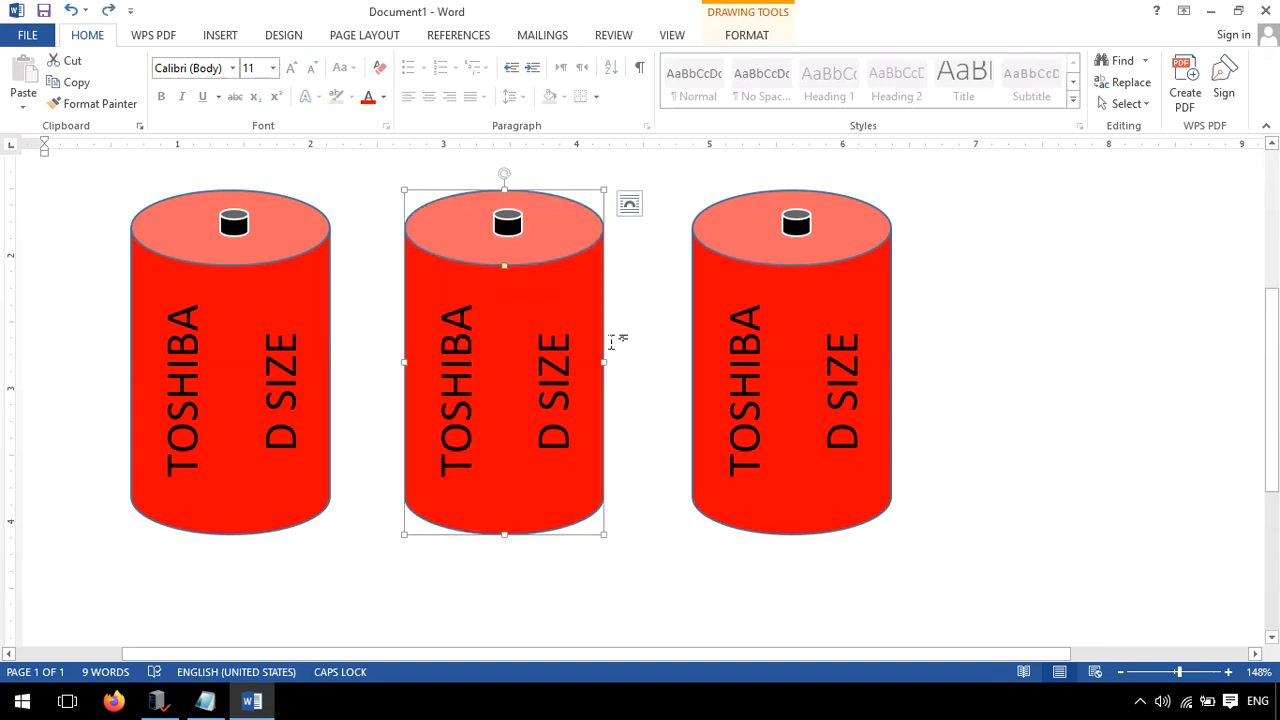
Check that the middle battery's terminal, D SIZE label, red cylinder and TOSHIBA label can each be selected separately
{"action": "left_click", "coordinate": [512, 228]}
{"action": "left_click", "coordinate": [557, 352]}
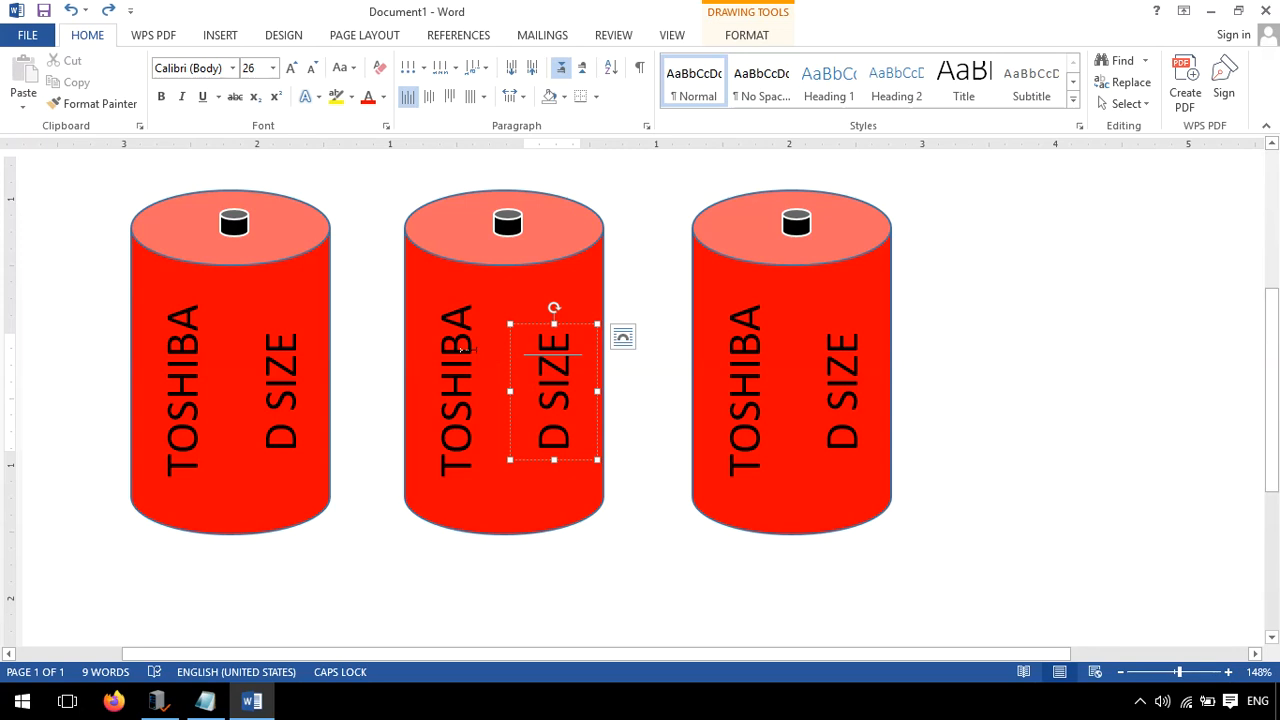
{"action": "left_click", "coordinate": [487, 286]}
{"action": "left_click", "coordinate": [578, 270]}
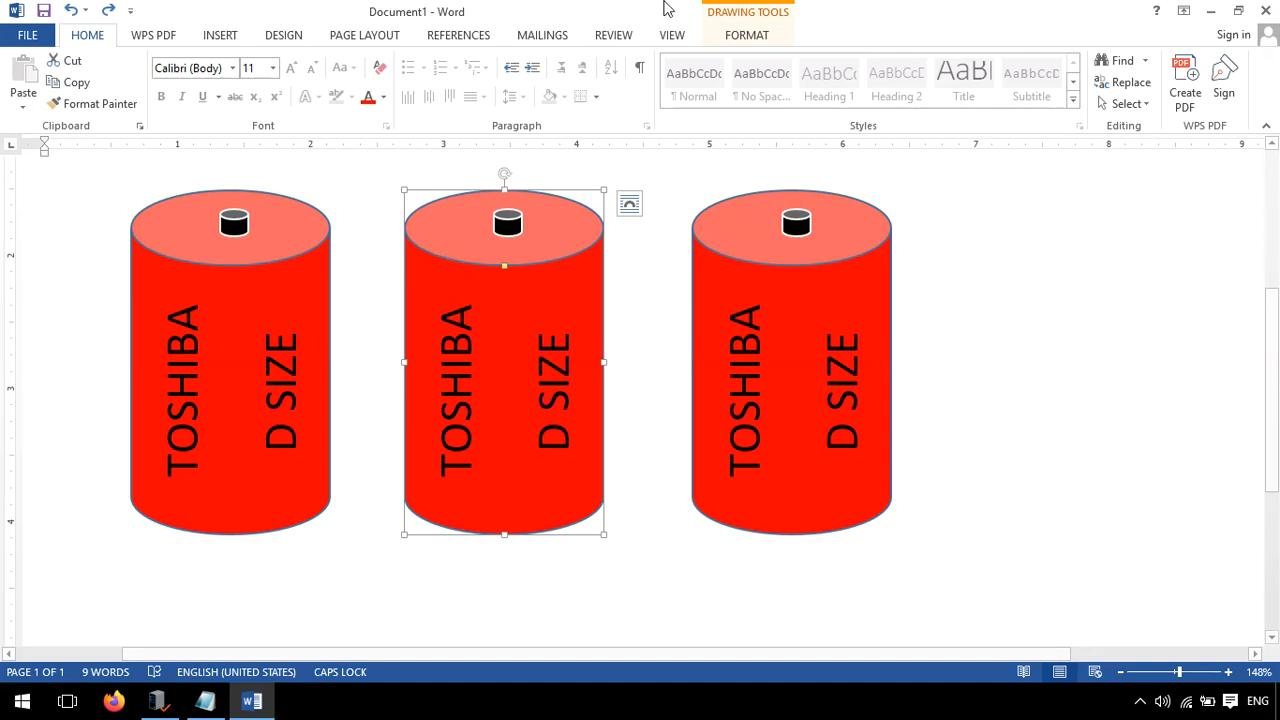
{"action": "left_click", "coordinate": [465, 310]}
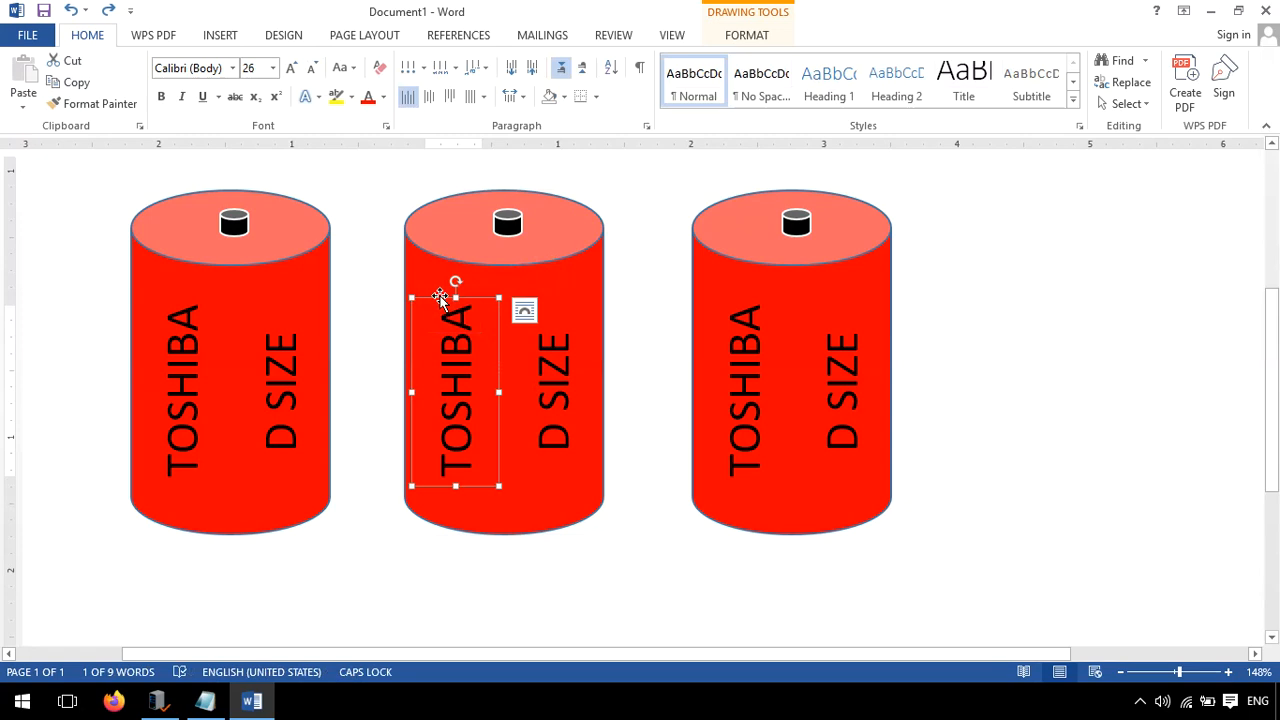
Group the middle battery's TOSHIBA label with its red cylinder
{"action": "left_click", "coordinate": [424, 270], "text": "shift"}
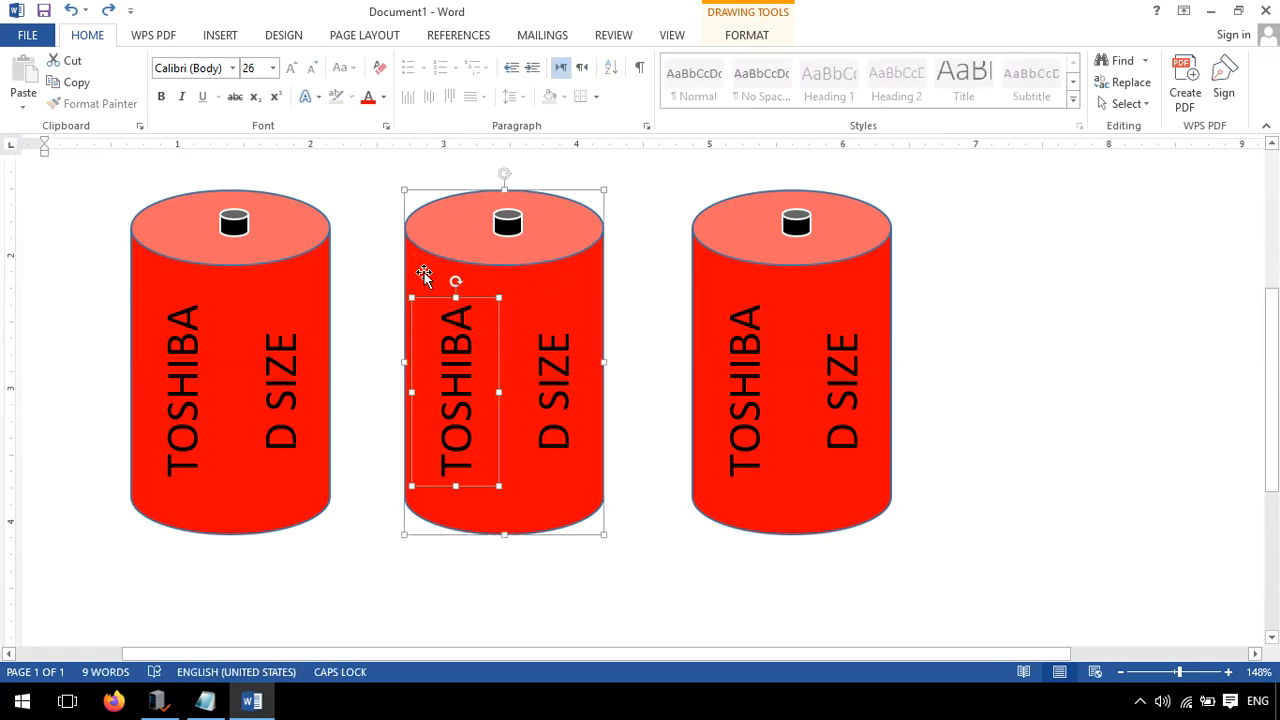
{"action": "right_click", "coordinate": [424, 276]}
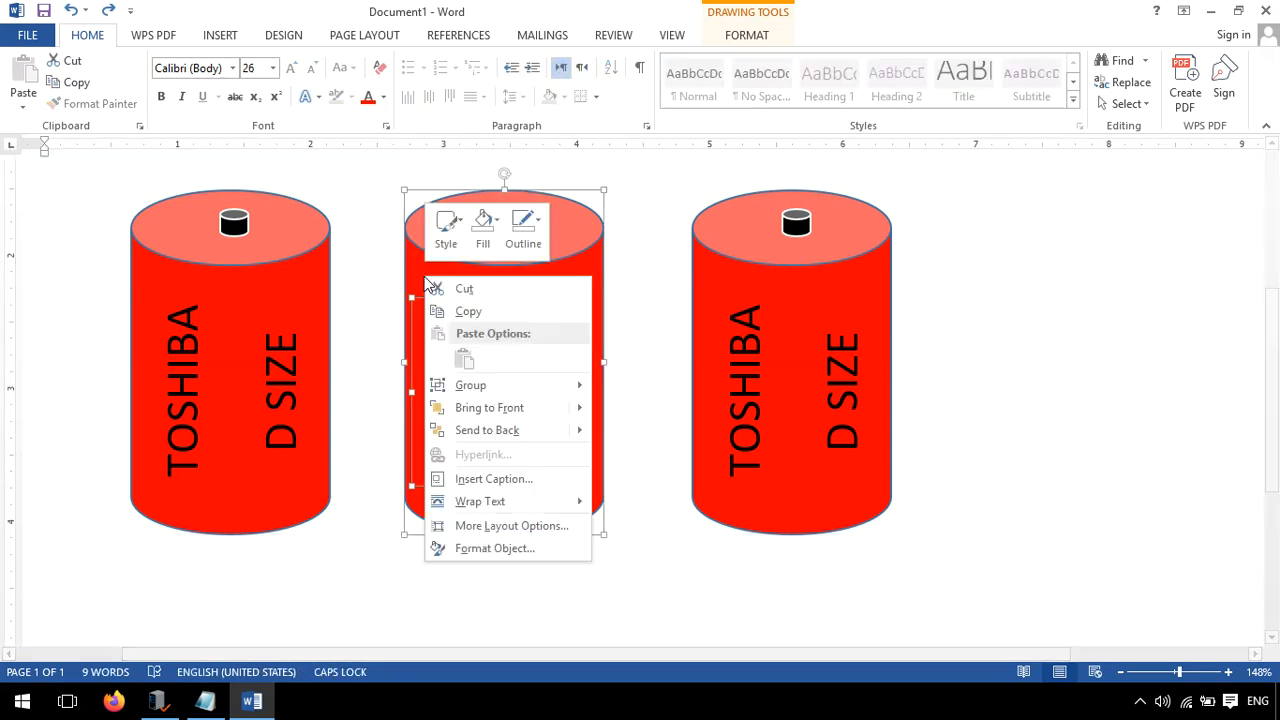
{"action": "mouse_move", "coordinate": [531, 388]}
{"action": "left_click", "coordinate": [635, 388]}
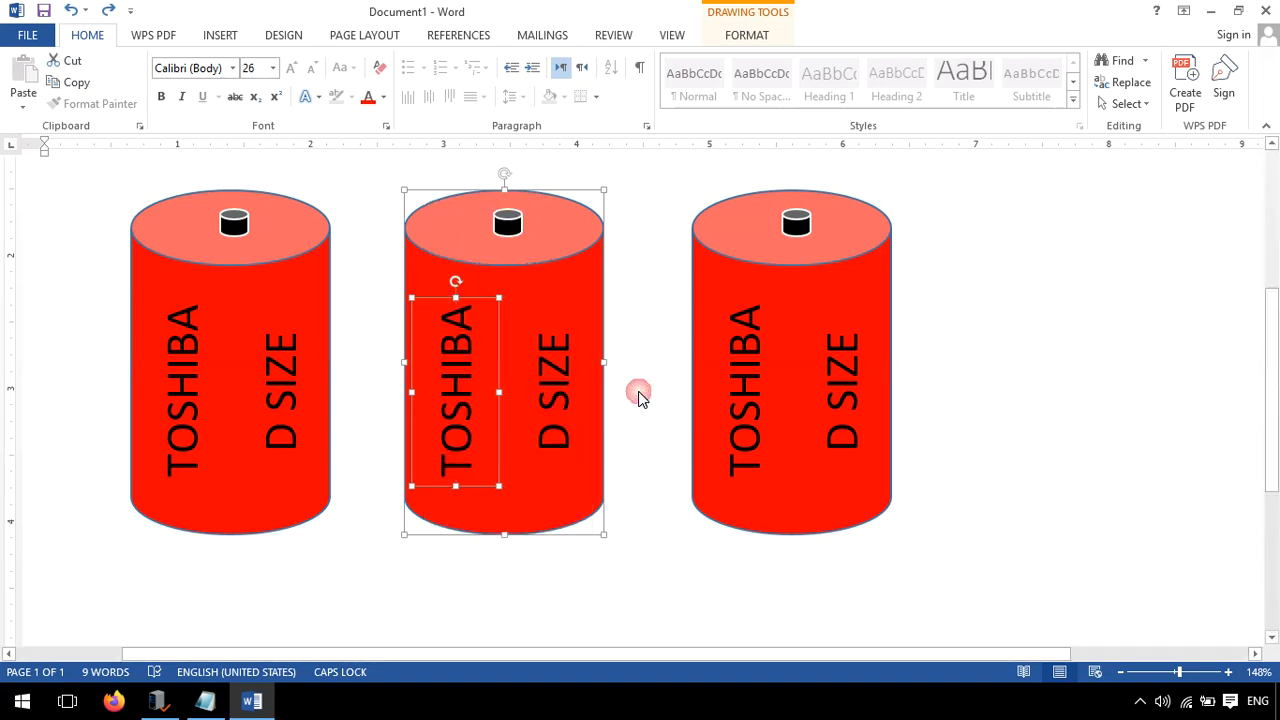
{"action": "left_click", "coordinate": [426, 364]}
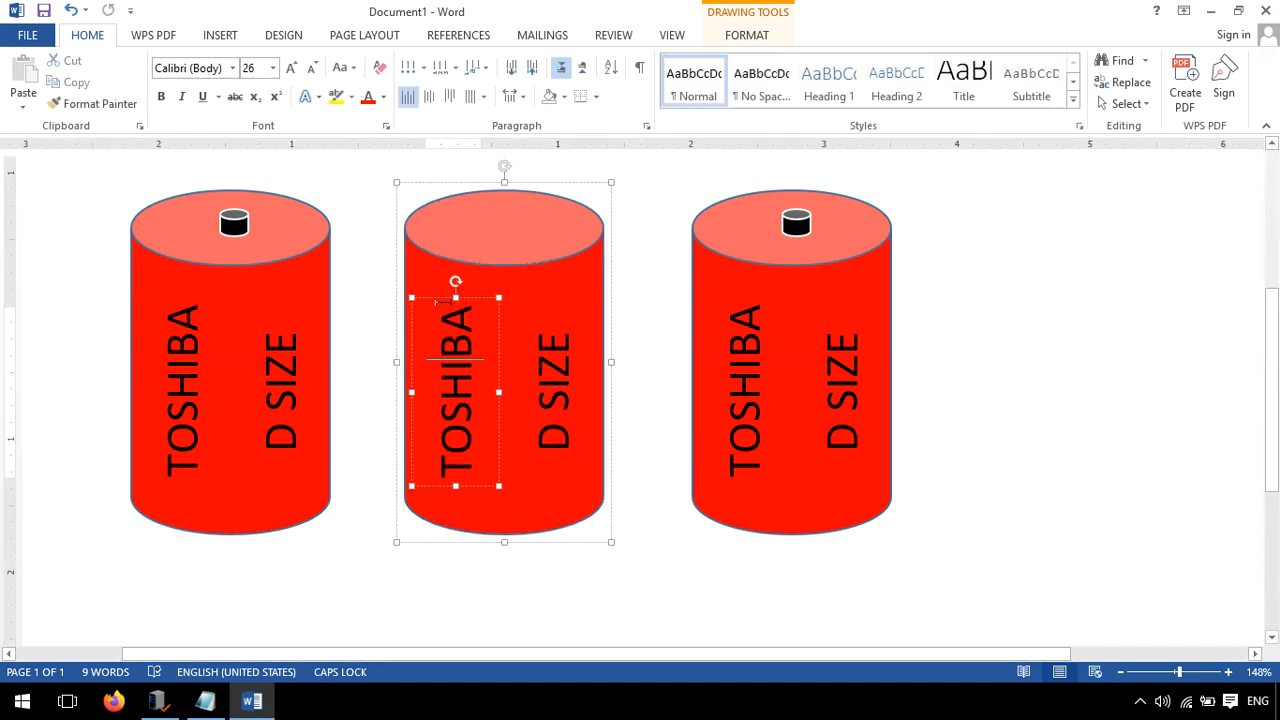
{"action": "left_click", "coordinate": [443, 297]}
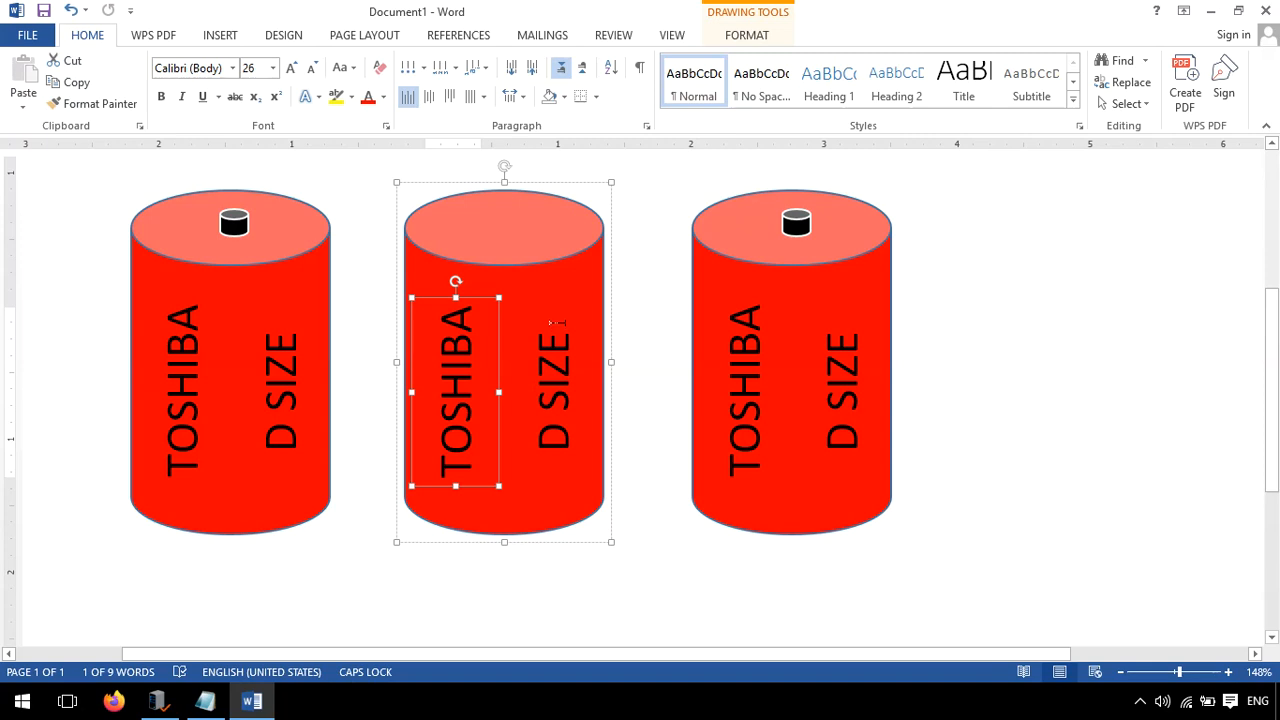
Group the middle battery's D SIZE label with the red cylinder and TOSHIBA label, and move the group down away from its terminal
{"action": "left_click", "coordinate": [549, 333]}
{"action": "left_click", "coordinate": [545, 323]}
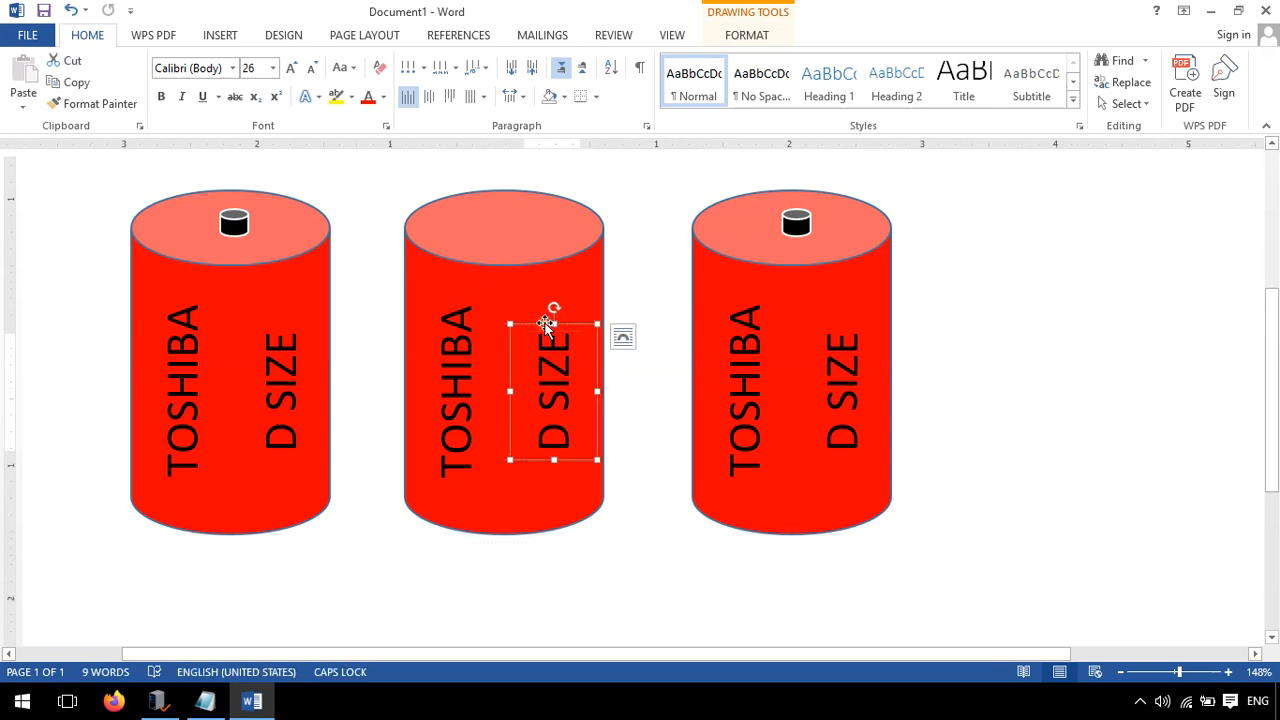
{"action": "left_click", "coordinate": [514, 284]}
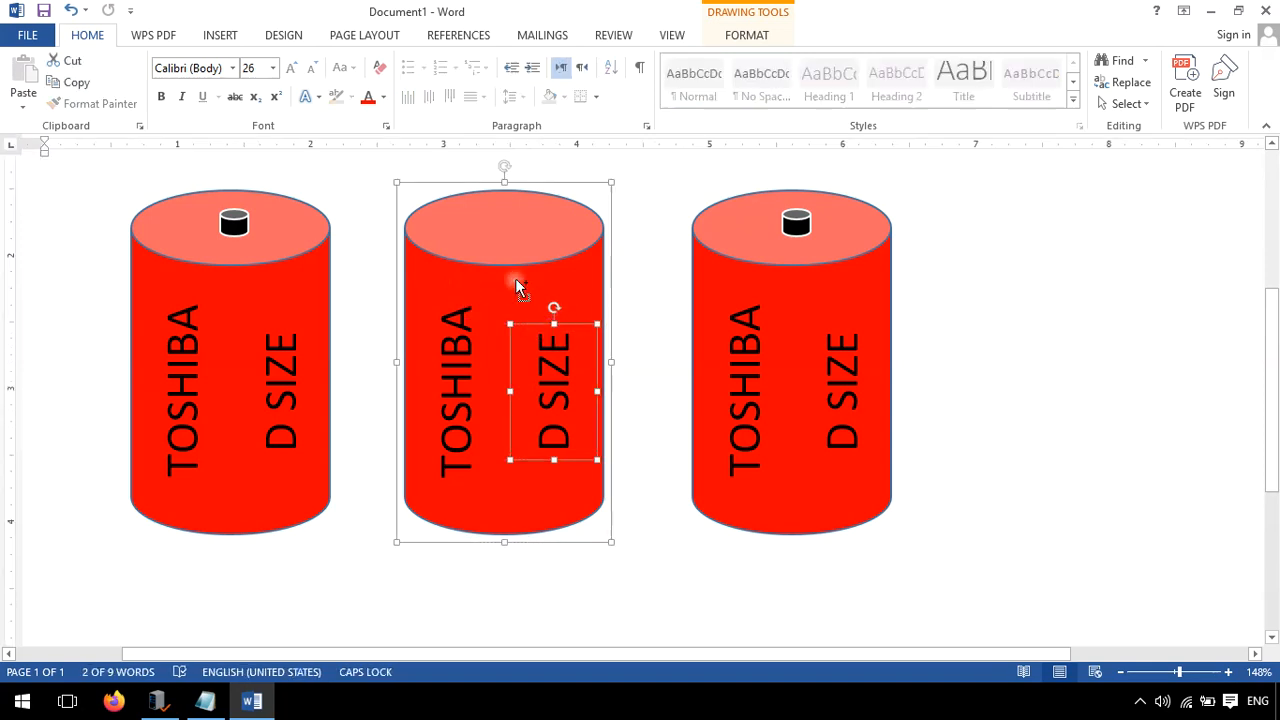
{"action": "right_click", "coordinate": [508, 287]}
{"action": "mouse_move", "coordinate": [597, 394]}
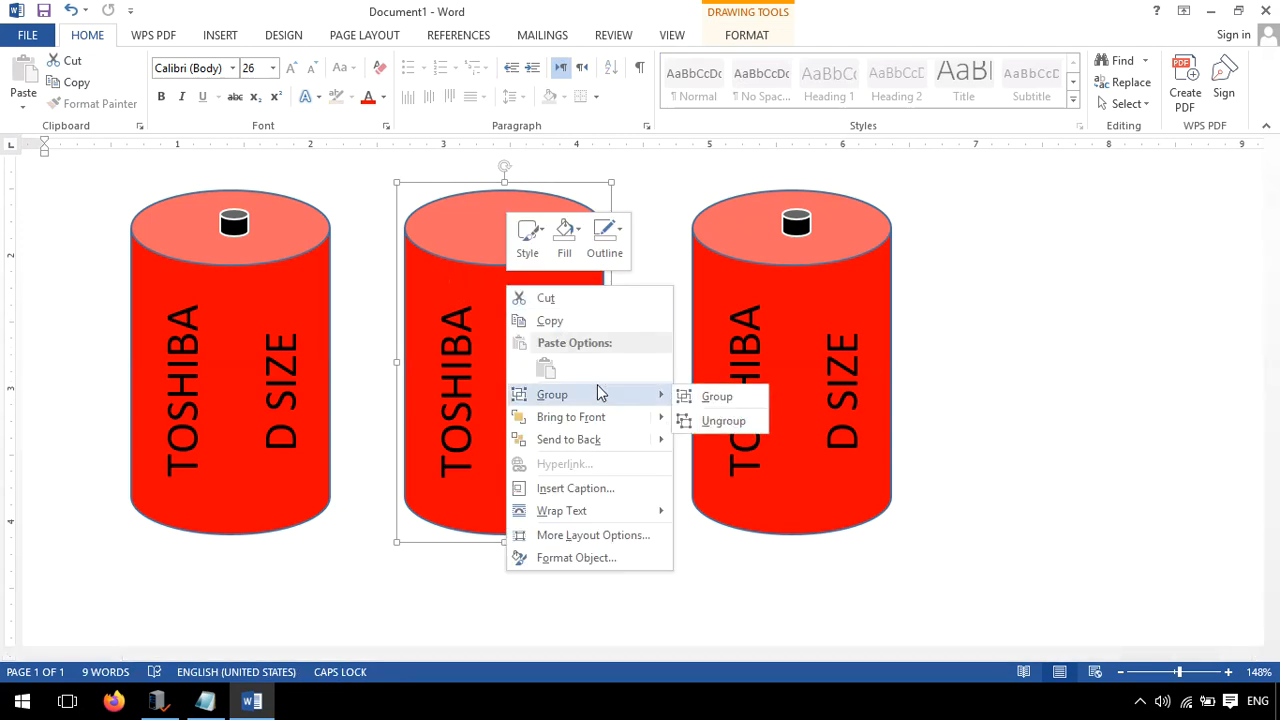
{"action": "left_click", "coordinate": [705, 394]}
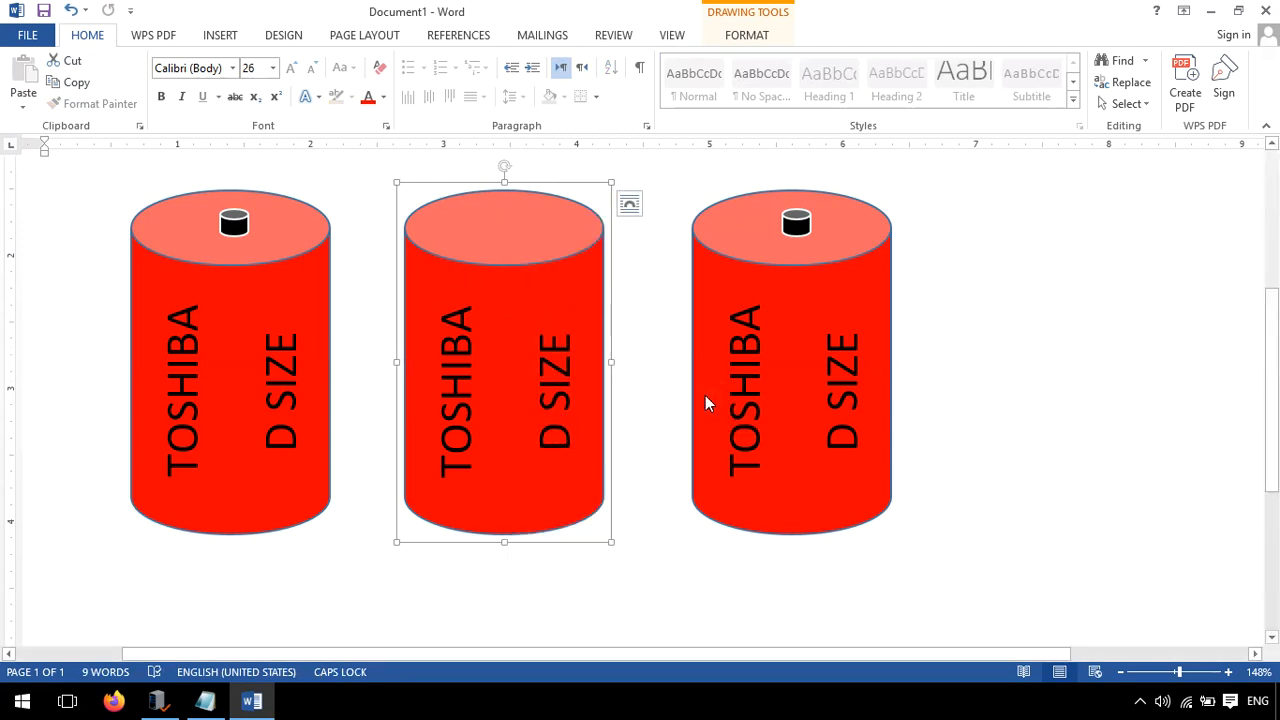
{"action": "left_click_drag", "start_coordinate": [484, 234], "coordinate": [500, 309]}
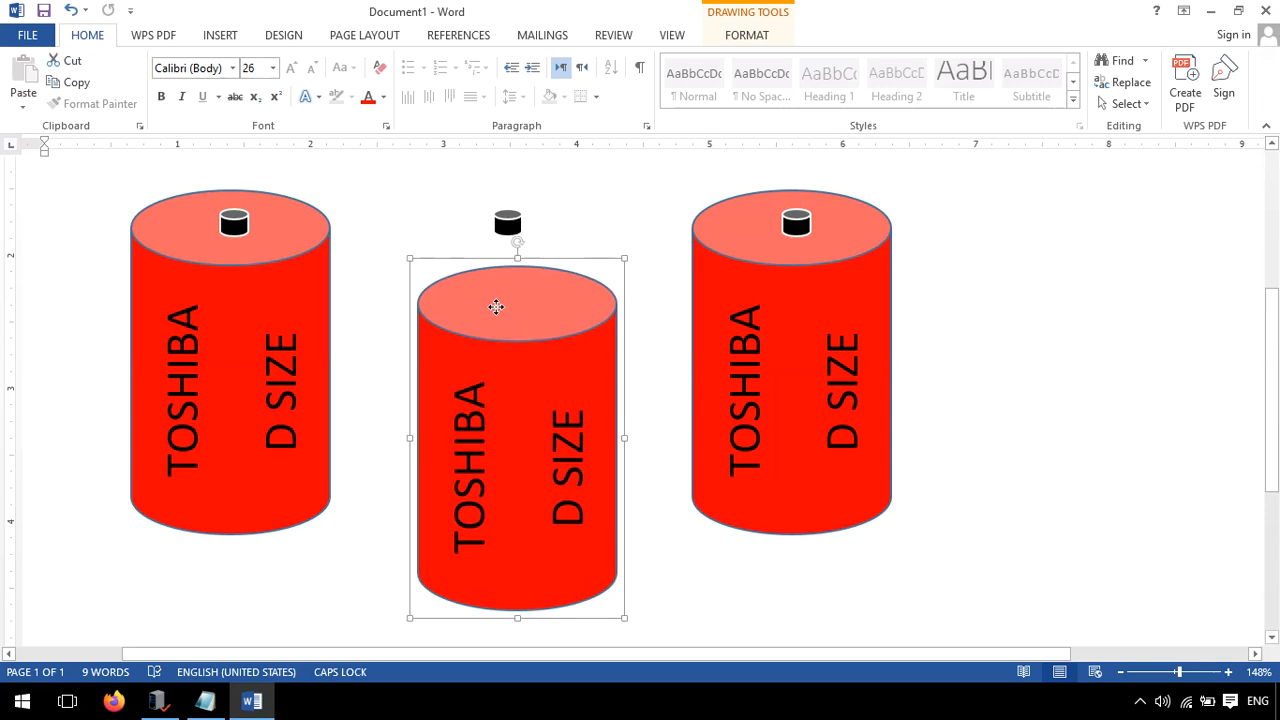
Bring the middle battery's black terminal to the front and place it on the centre of the red cylinder's top face
{"action": "left_click", "coordinate": [502, 230]}
{"action": "right_click", "coordinate": [506, 224]}
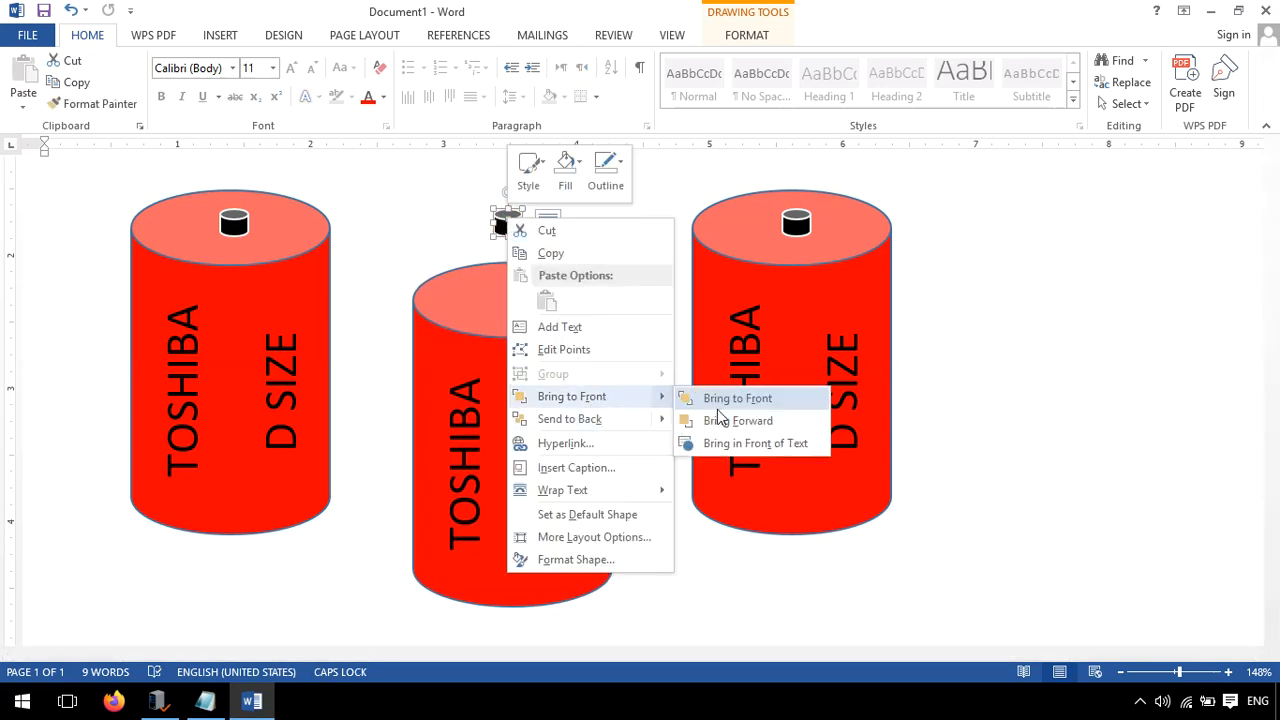
{"action": "left_click", "coordinate": [718, 404]}
{"action": "left_click_drag", "start_coordinate": [507, 229], "coordinate": [514, 297]}
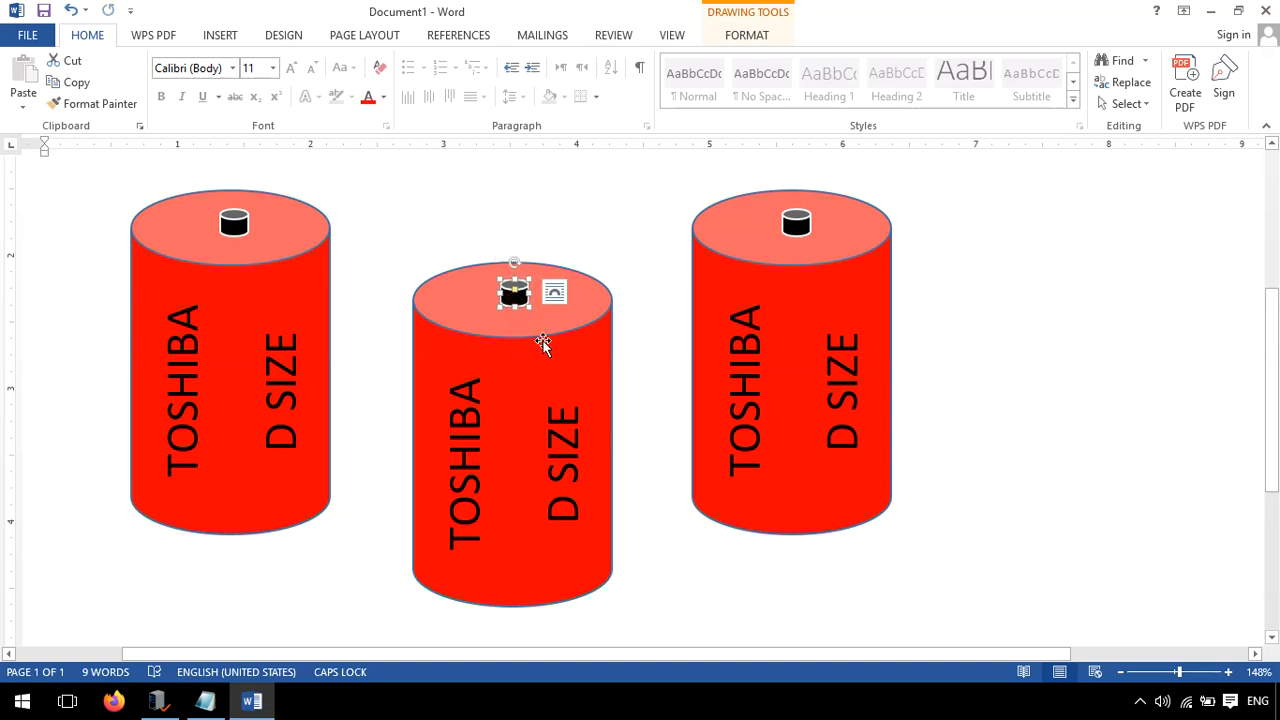